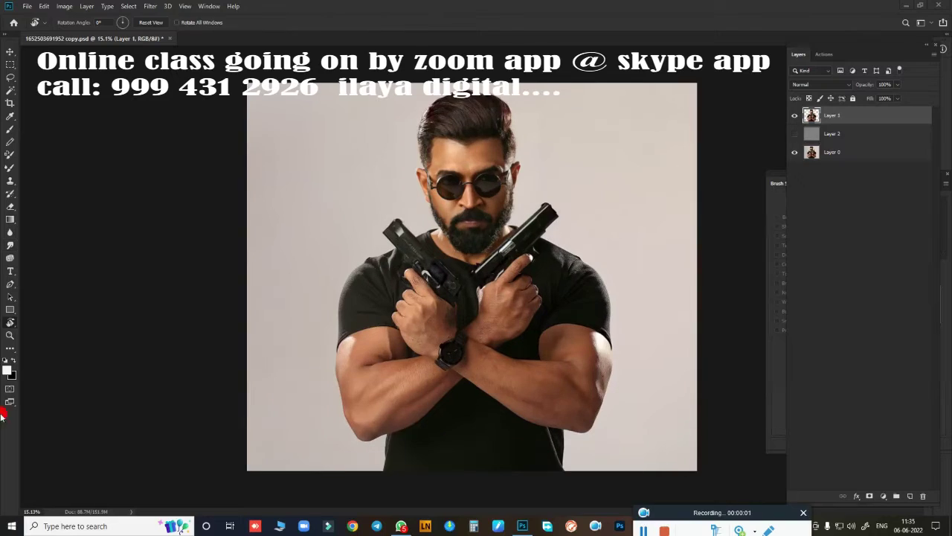
Show the grey Layer 2 backdrop and free-transform Layers 0 and 1 together
click(795, 134)
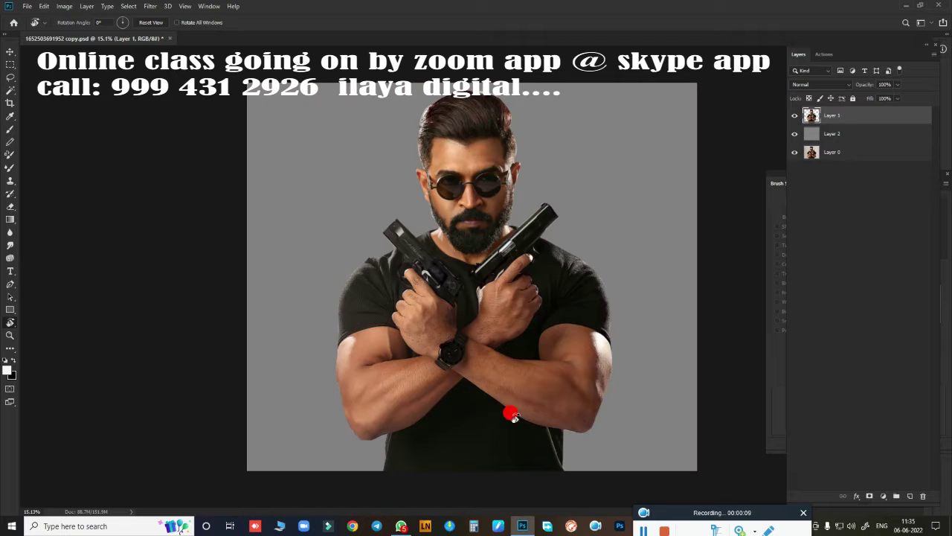
ctrl+click(856, 151)
key(ctrl+t)
key(Return)
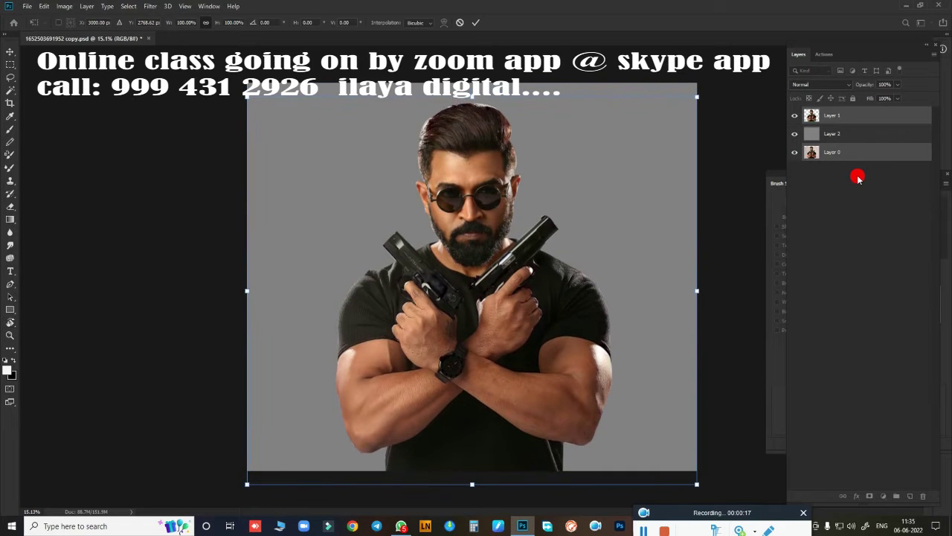
key(r)
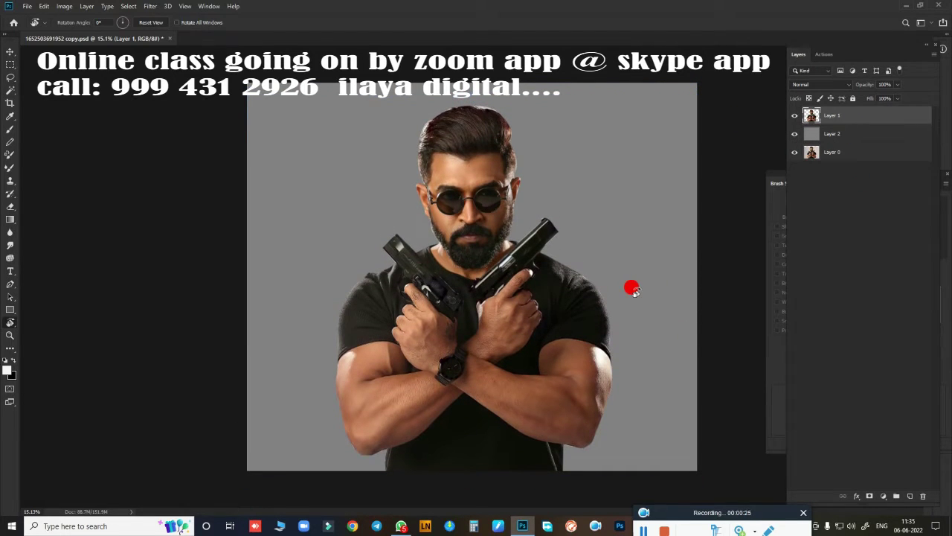
Turn on Layer 2 and Layer 3 so the man stands on the grey backdrop
click(794, 137)
click(793, 117)
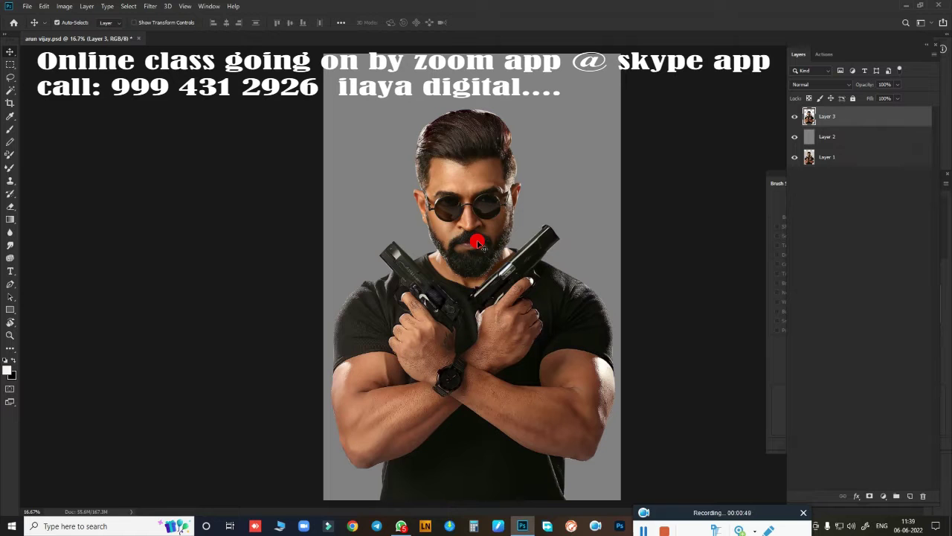
scroll(493, 204, up, 1)
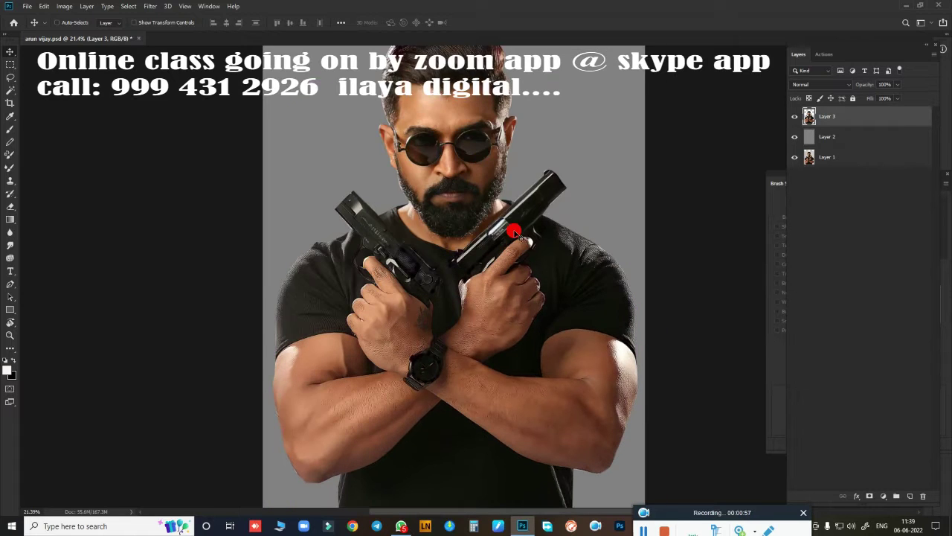
scroll(511, 225, down, 1)
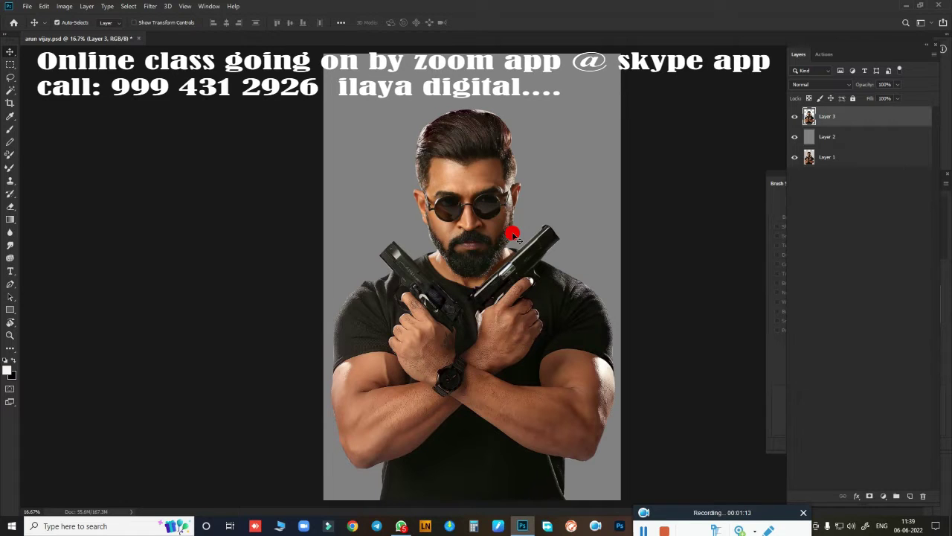
scroll(515, 237, up, 2)
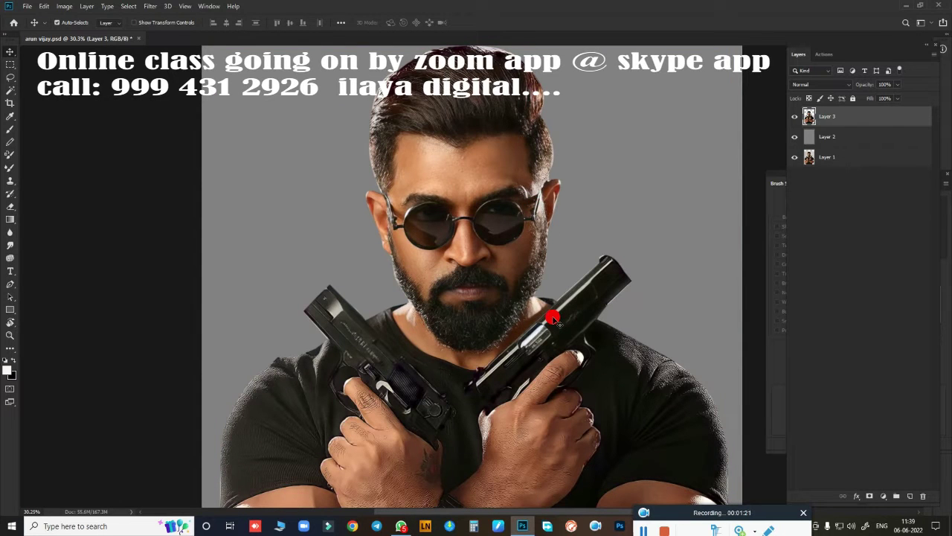
scroll(552, 319, down, 1)
scroll(567, 278, down, 2)
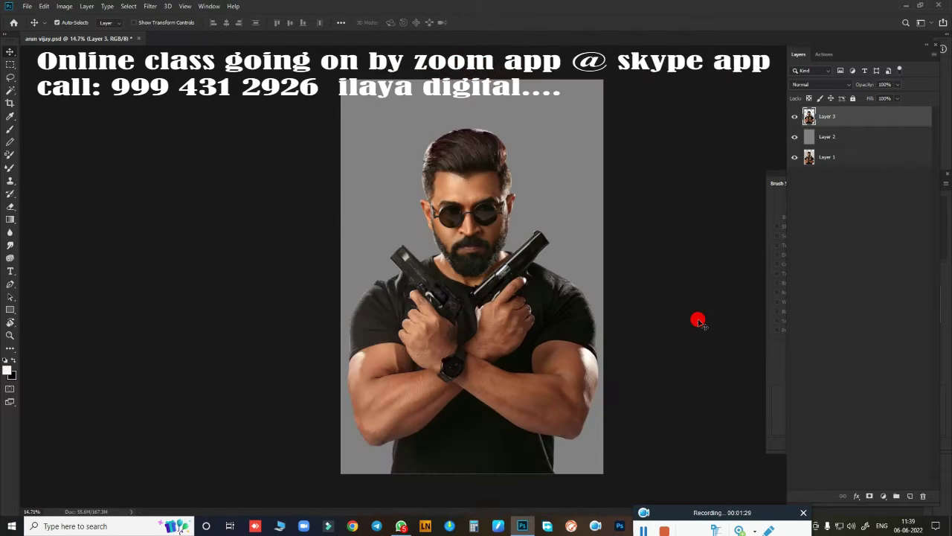
key(alt+i)
Raise Layer 3's brightness to 15 with Brightness/Contrast
key(j)
key(b)
scroll(558, 238, up, 2)
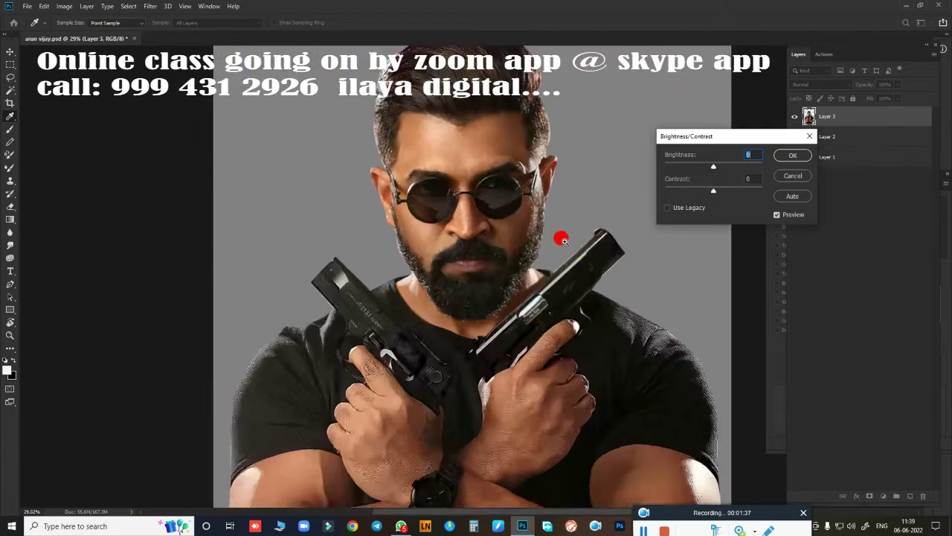
scroll(502, 161, up, 2)
scroll(501, 161, up, 1)
drag(714, 165, 721, 169)
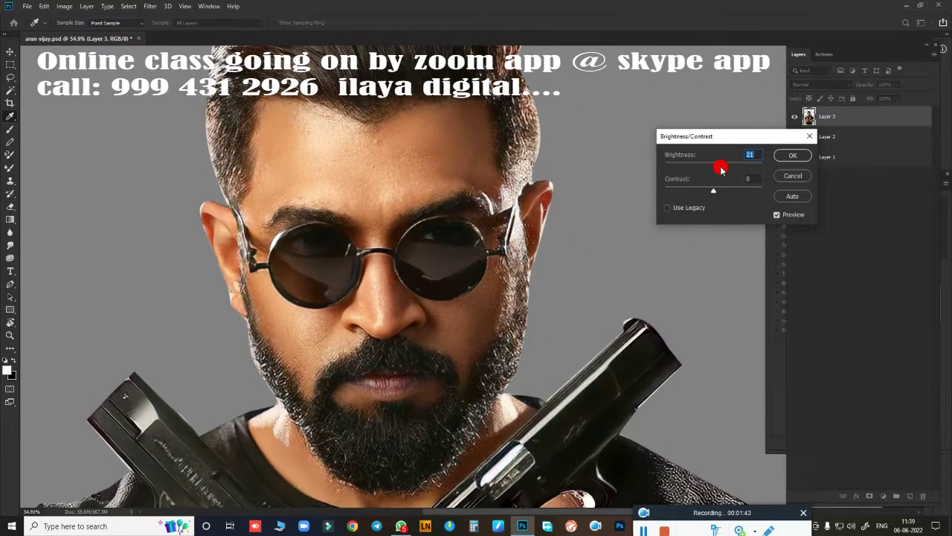
click(793, 156)
Boost Layer 3's vibrance to +94
key(alt+i)
key(j)
key(v)
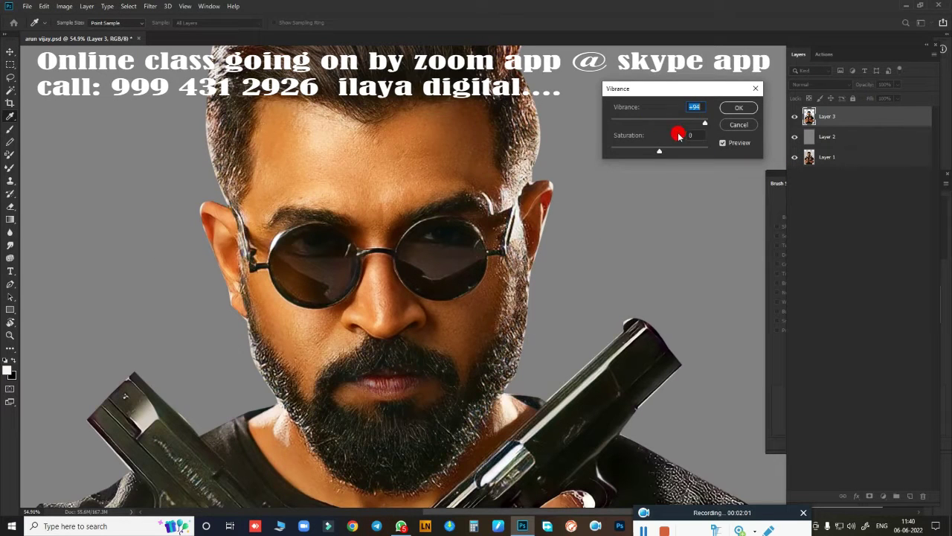
key(Return)
Set the highlights' colour balance to +29/0/-20, then duplicate Layer 3
key(ctrl+b)
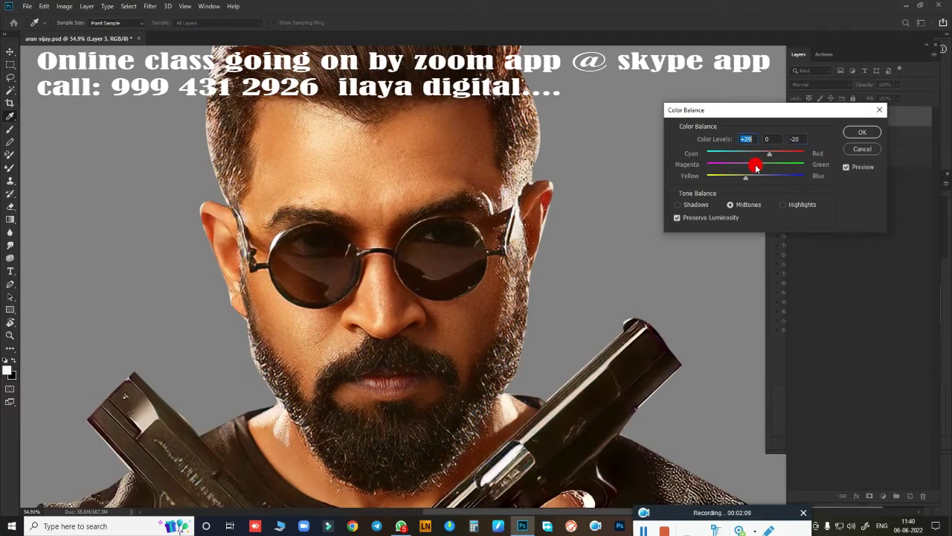
click(782, 204)
drag(755, 176, 770, 177)
drag(755, 165, 739, 166)
key(Escape)
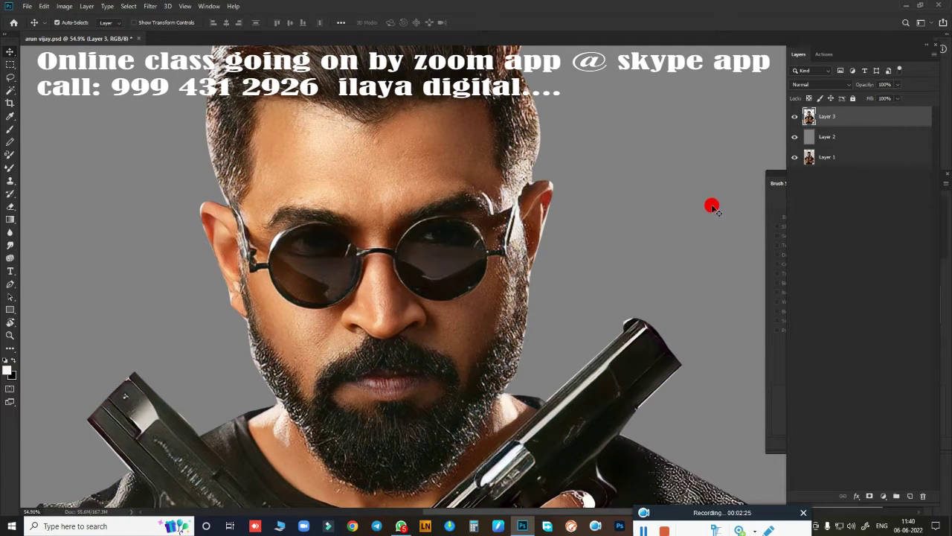
key(ctrl+j)
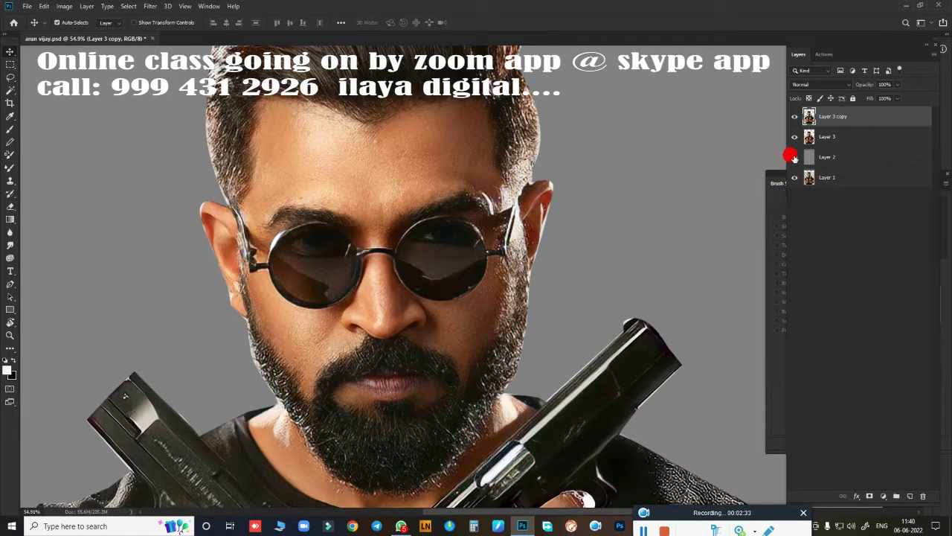
Reselect Layer 3 copy, fit the image on screen, and add empty Layer 4 on top
click(808, 138)
click(836, 124)
key(ctrl+0)
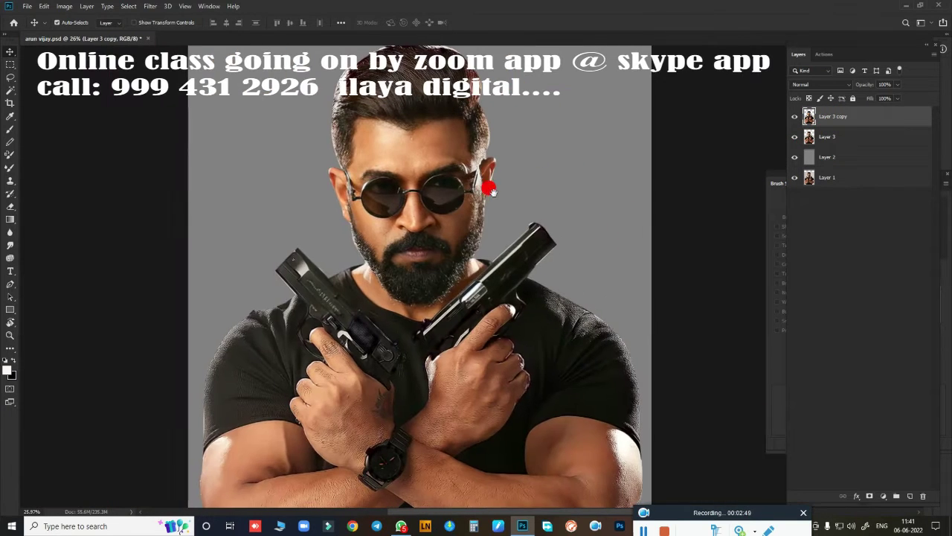
click(910, 495)
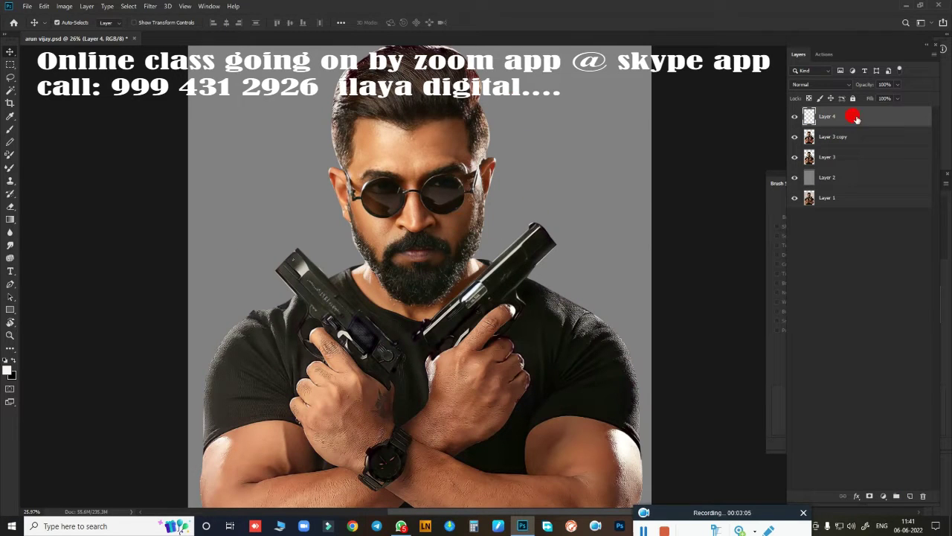
click(9, 232)
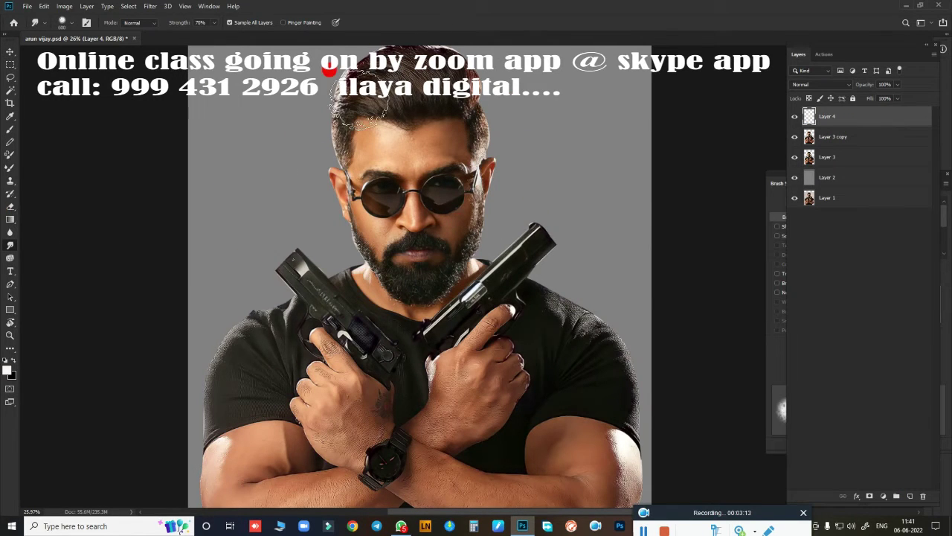
right_click(393, 149)
click(465, 23)
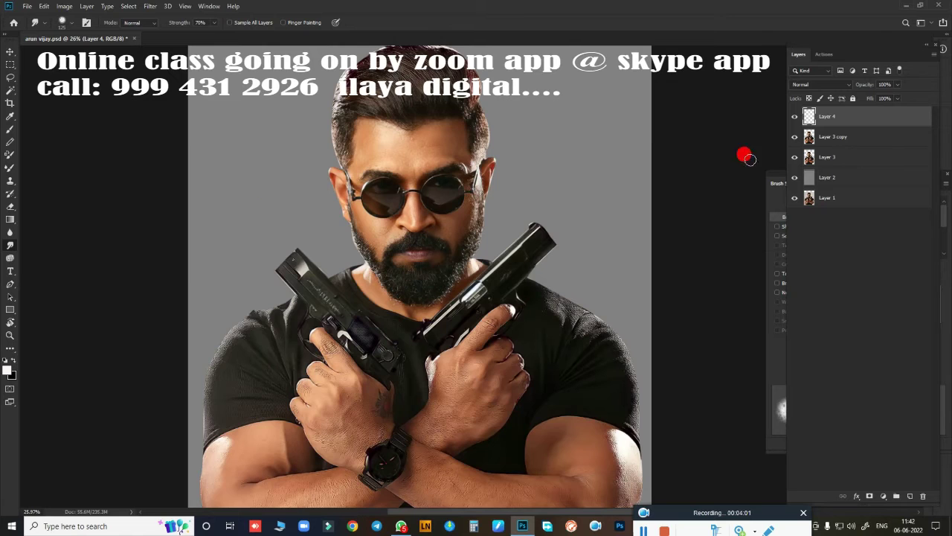
scroll(446, 223, up, 5)
click(230, 22)
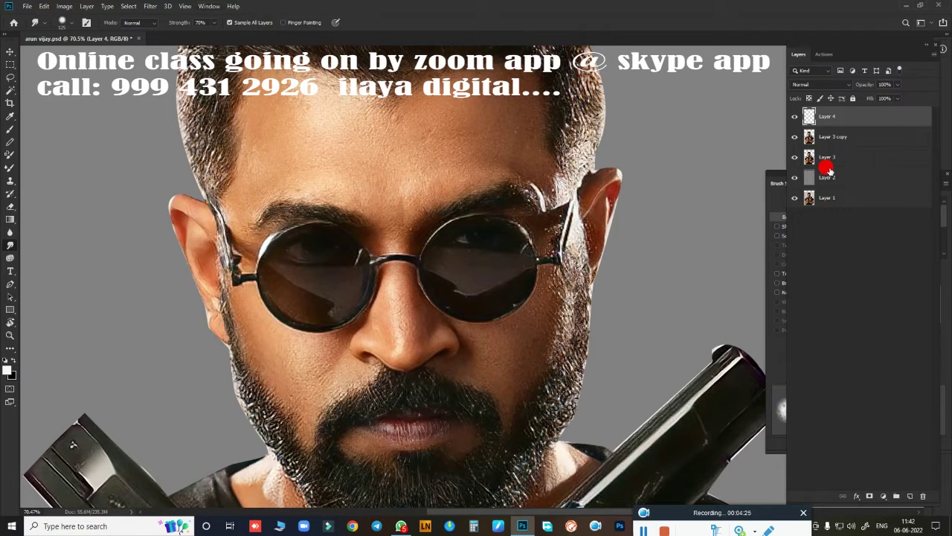
scroll(484, 119, down, 3)
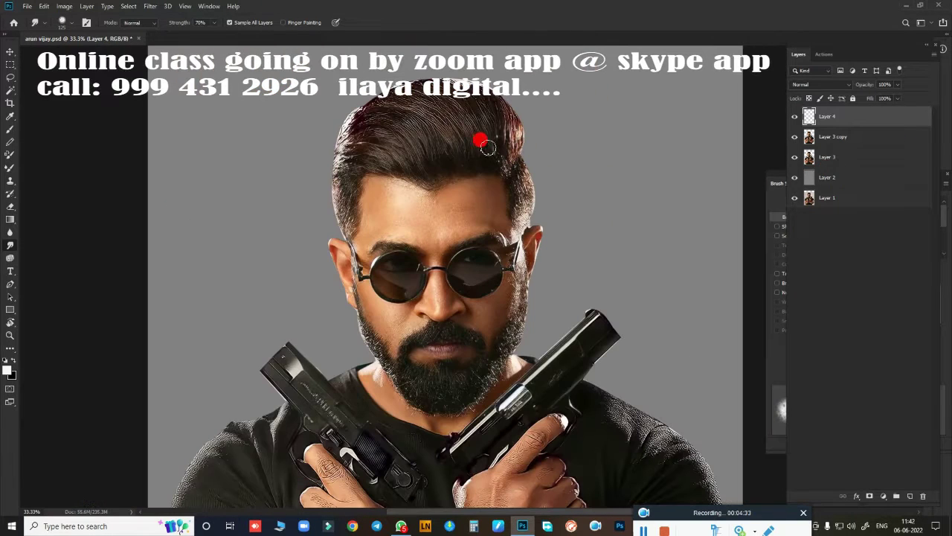
click(284, 23)
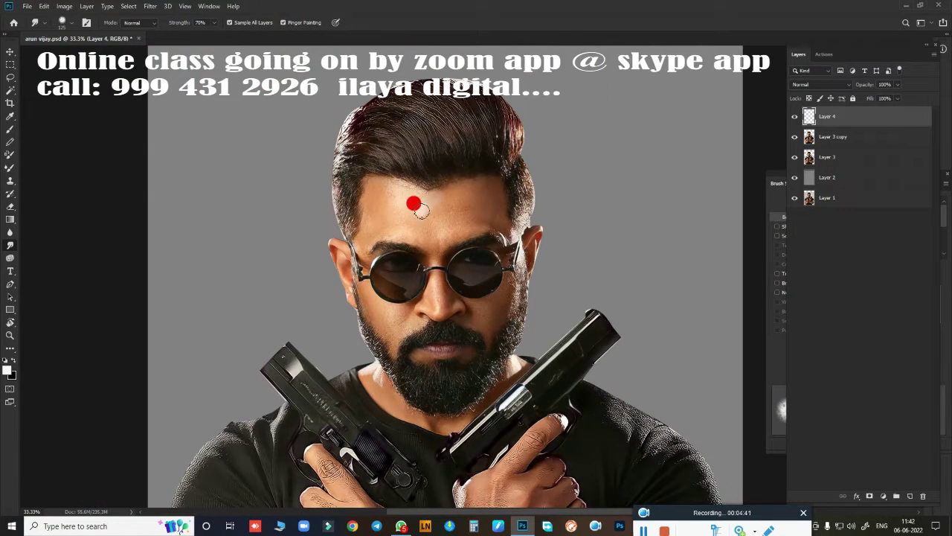
mouse_move(410, 203)
mouse_down()
mouse_move(389, 201)
mouse_move(372, 218)
mouse_up()
mouse_move(381, 250)
mouse_down()
mouse_move(453, 167)
mouse_move(481, 212)
mouse_up()
click(284, 23)
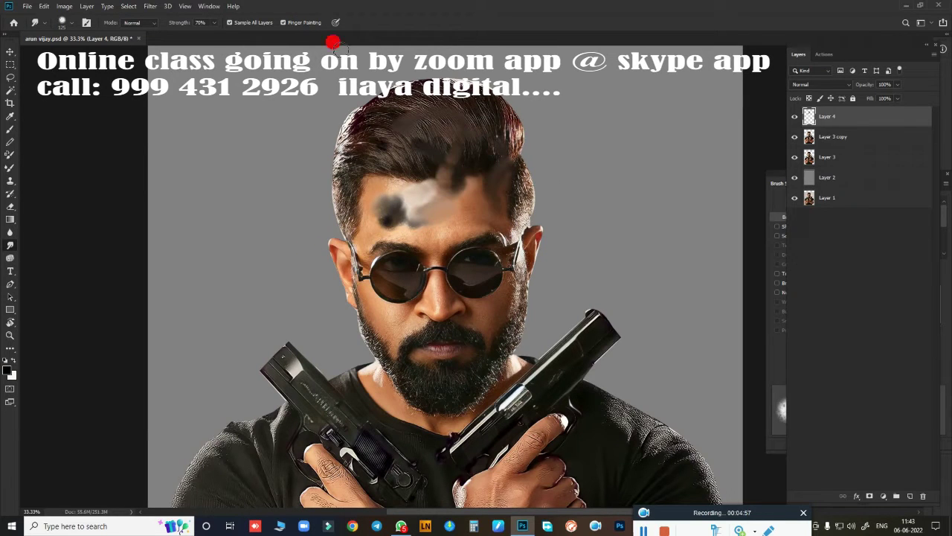
key(ctrl+a)
key(Delete)
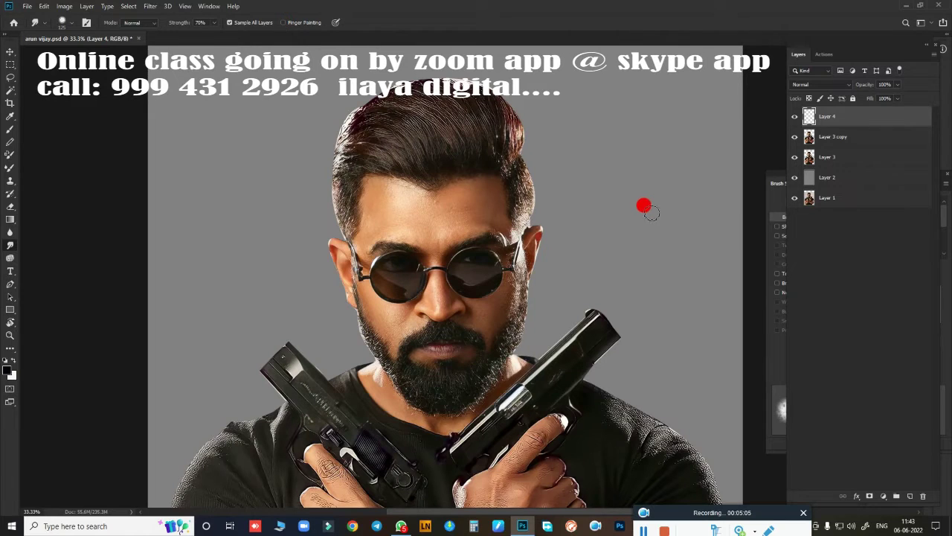
key(x)
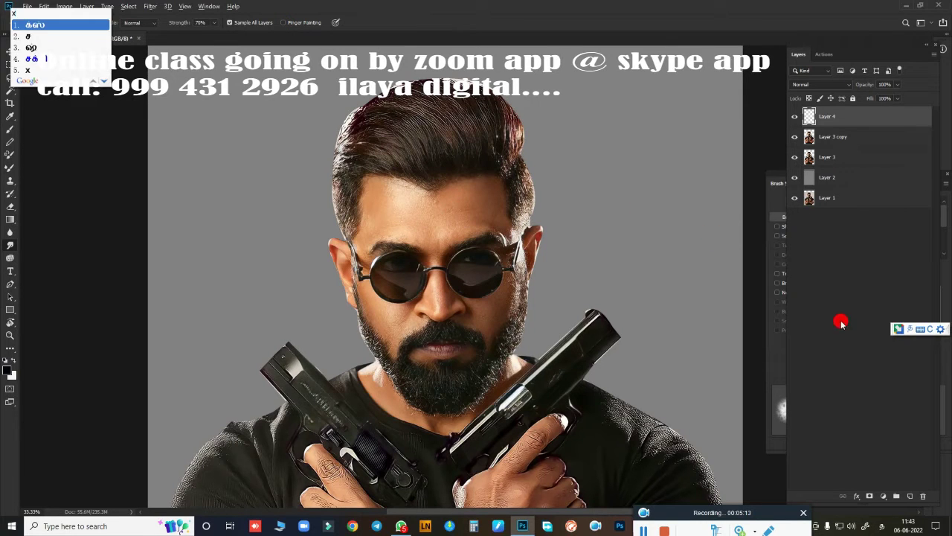
key(Escape)
key(v)
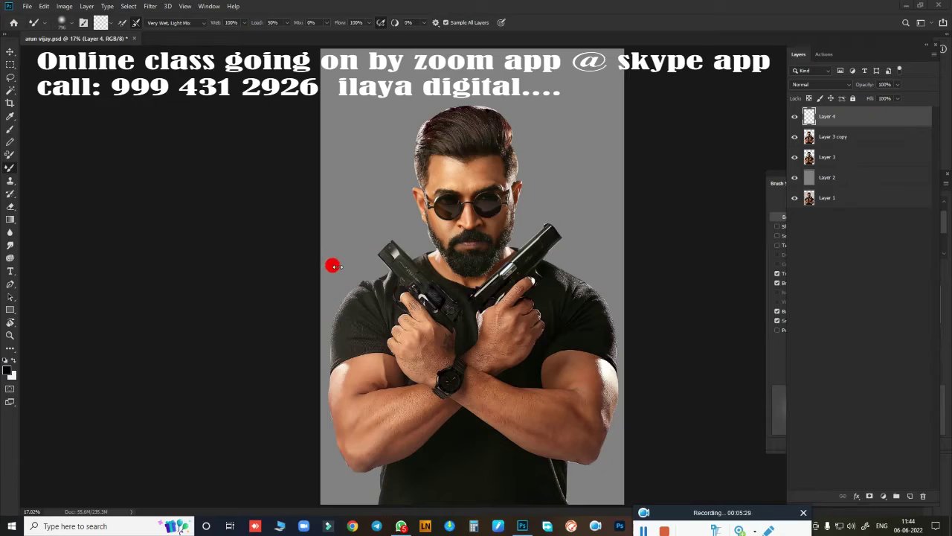
Pick the Smudge tool with Layer 3 copy selected and zoom in on the nose
key(r)
key(alt+bracketleft)
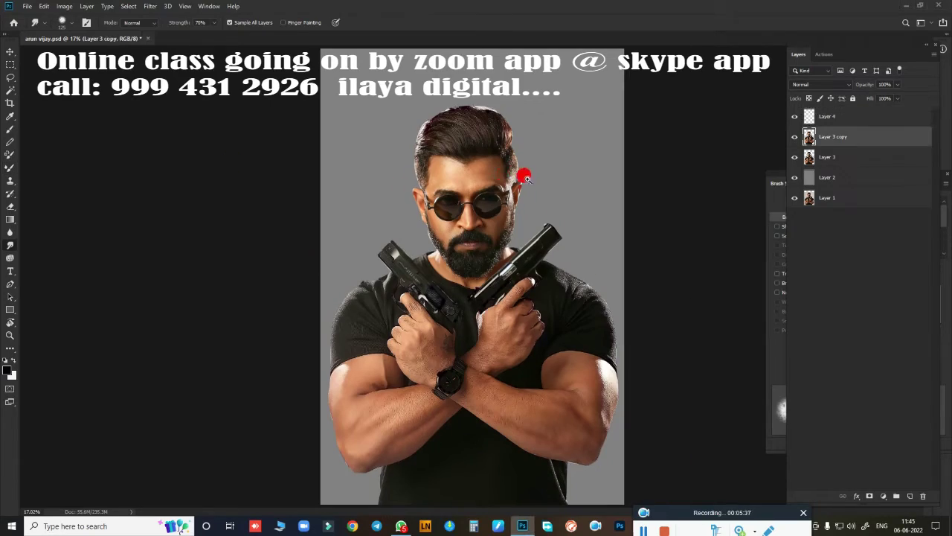
scroll(562, 204, up, 3)
scroll(561, 205, up, 1)
scroll(556, 212, up, 3)
scroll(566, 223, up, 2)
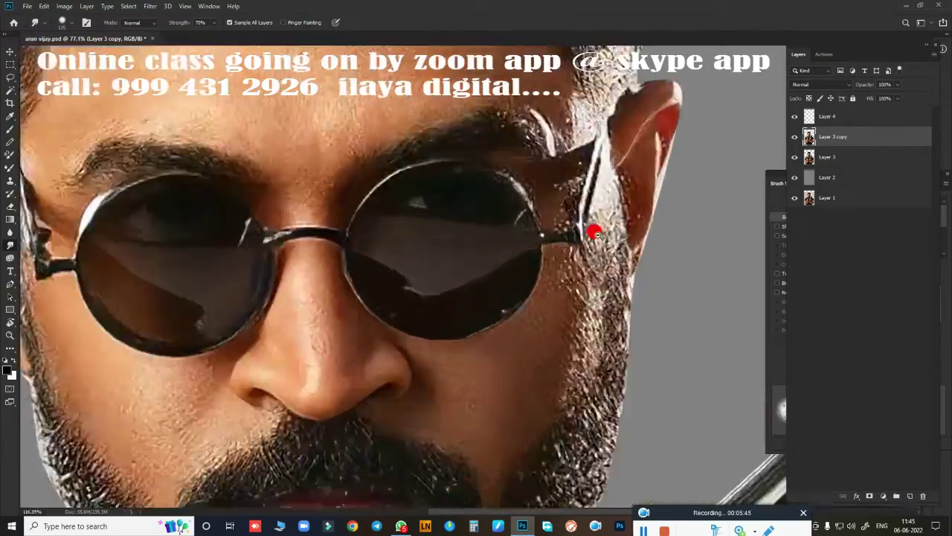
scroll(554, 197, up, 1)
scroll(554, 195, down, 3)
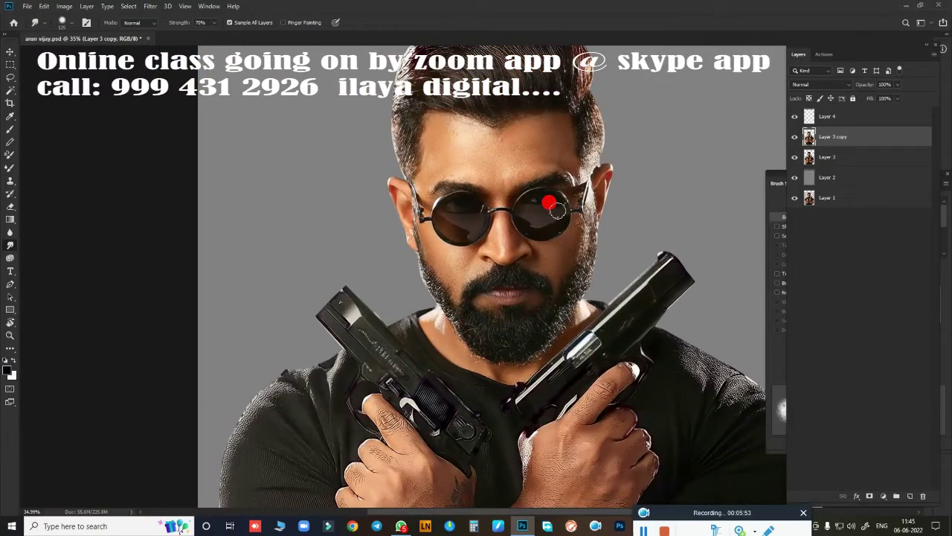
scroll(557, 211, up, 2)
scroll(570, 228, up, 2)
scroll(544, 256, down, 2)
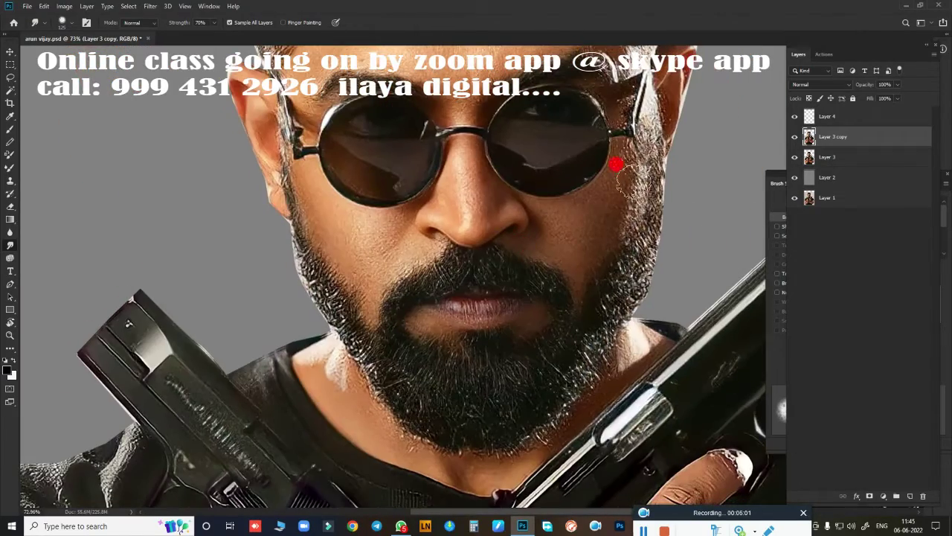
scroll(543, 257, up, 1)
scroll(544, 272, up, 3)
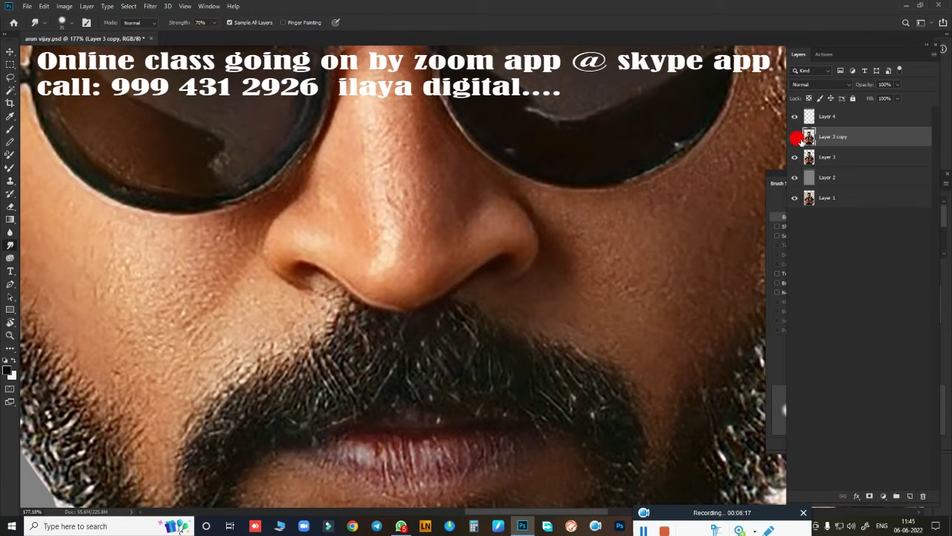
Make Layer 4 active and enable Transfer in the smudge brush settings
click(833, 116)
right_click(455, 311)
key(Escape)
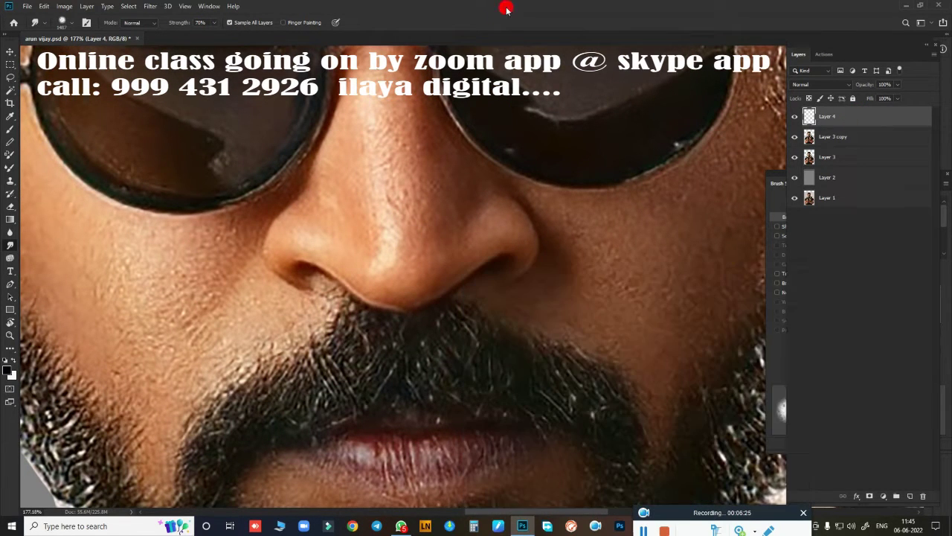
mouse_move(777, 183)
mouse_down()
mouse_move(701, 154)
mouse_move(603, 89)
mouse_up()
click(551, 183)
click(654, 177)
Make Transfer strength follow Pen Pressure and turn Shape Dynamics off
click(653, 200)
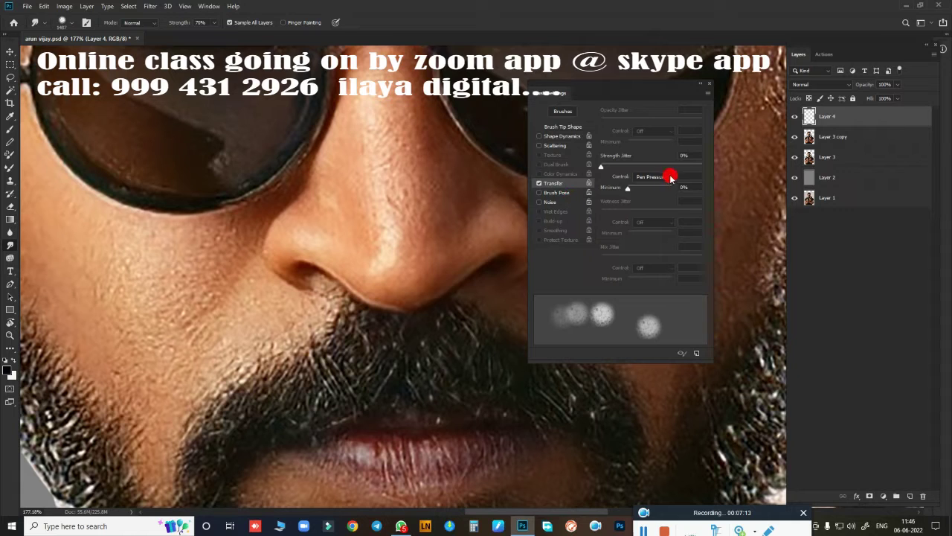
click(671, 178)
click(560, 136)
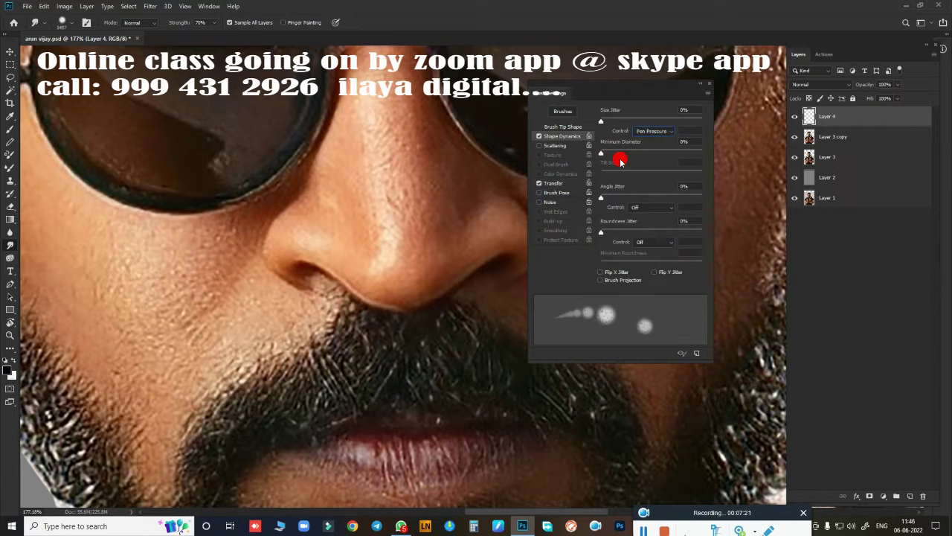
click(539, 136)
click(553, 183)
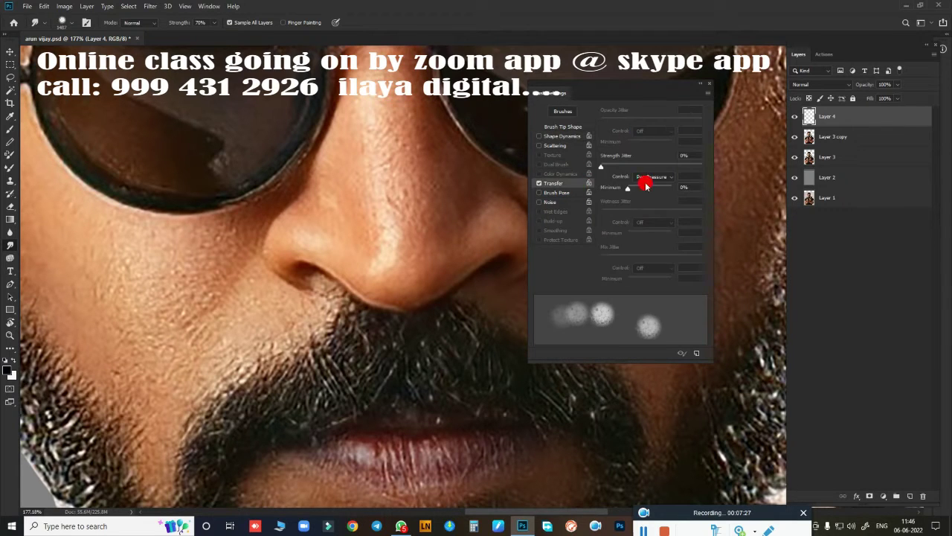
click(565, 127)
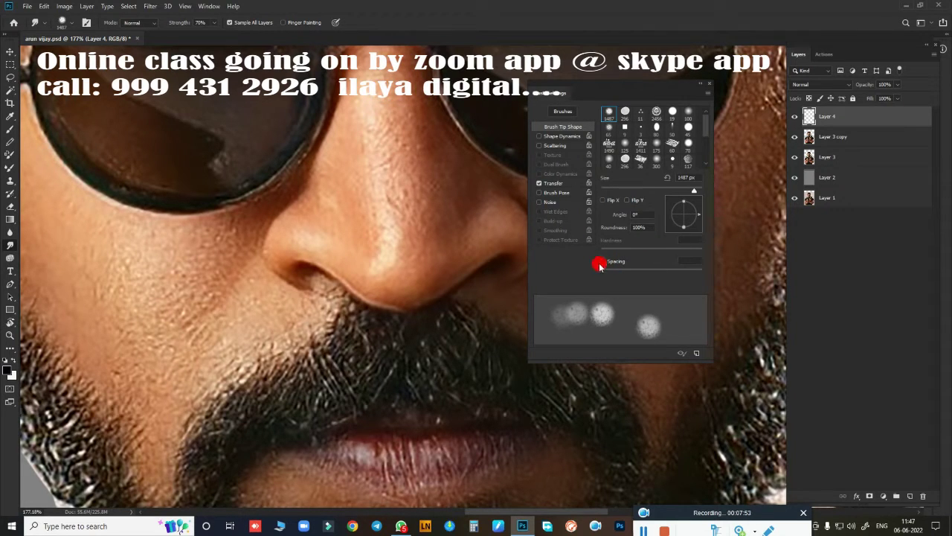
click(604, 262)
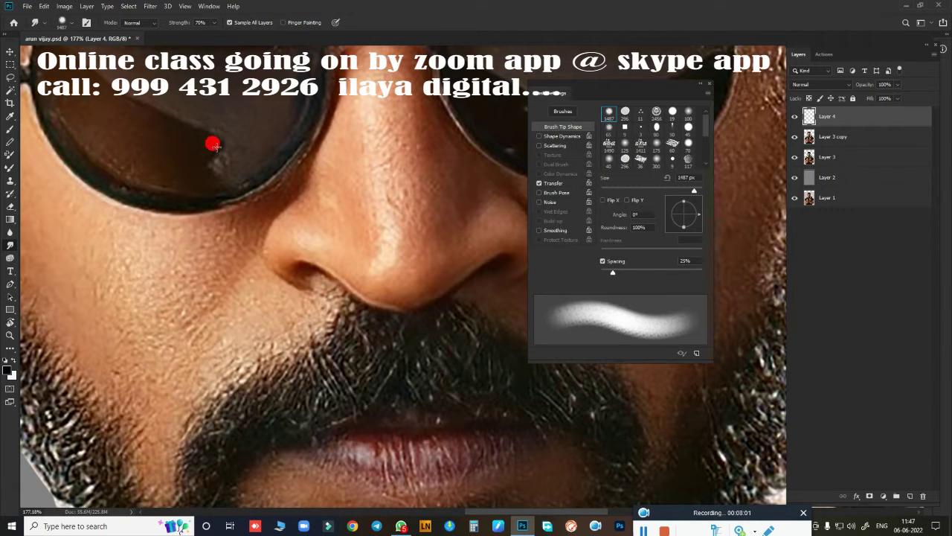
click(604, 262)
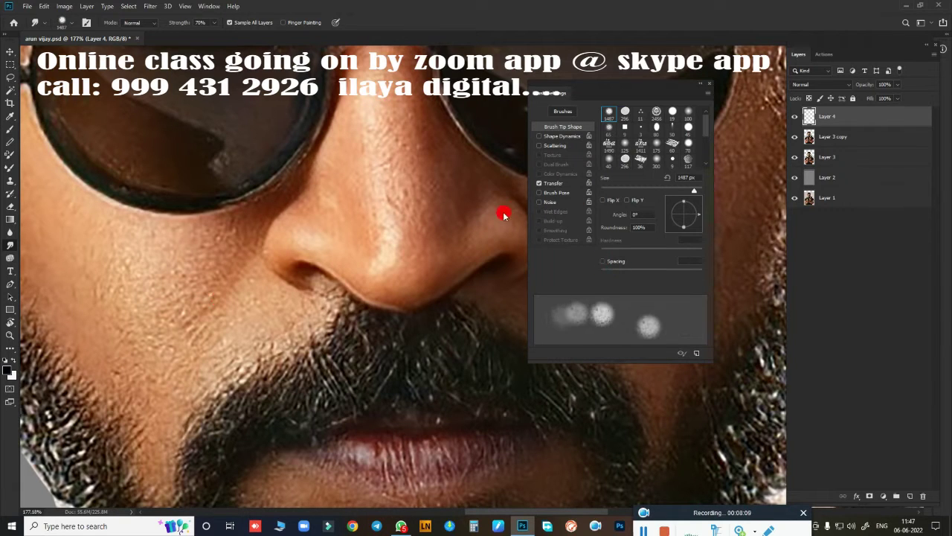
click(561, 184)
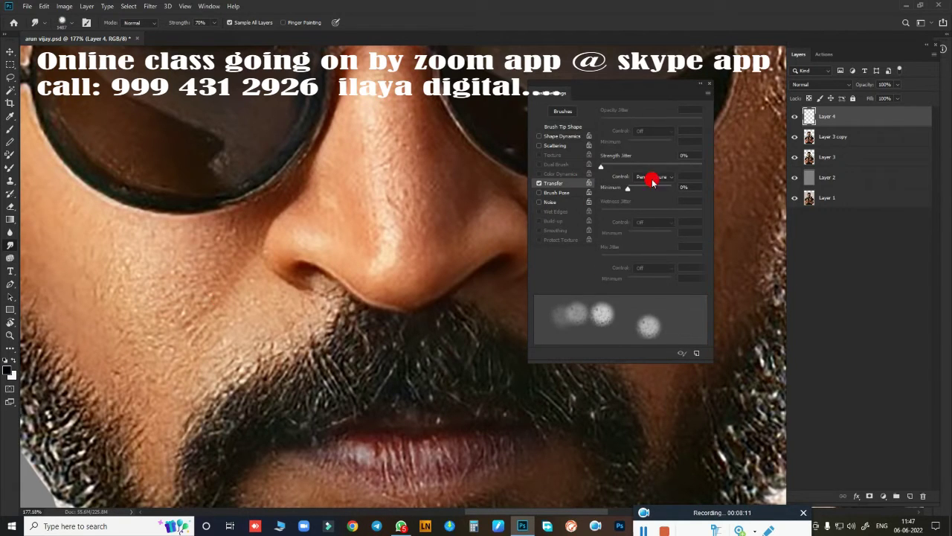
Settle on 25% brush spacing with Shape Dynamics finally left off
click(539, 136)
click(569, 127)
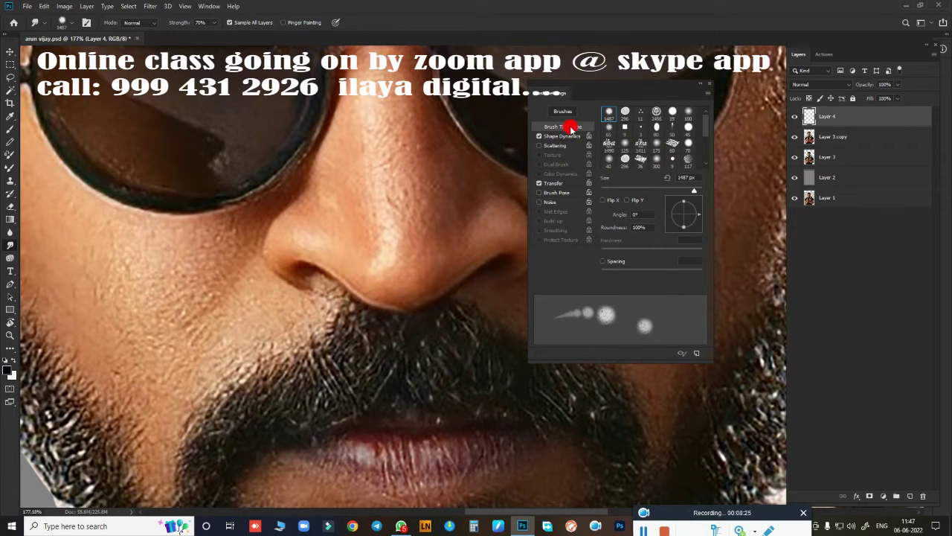
click(602, 261)
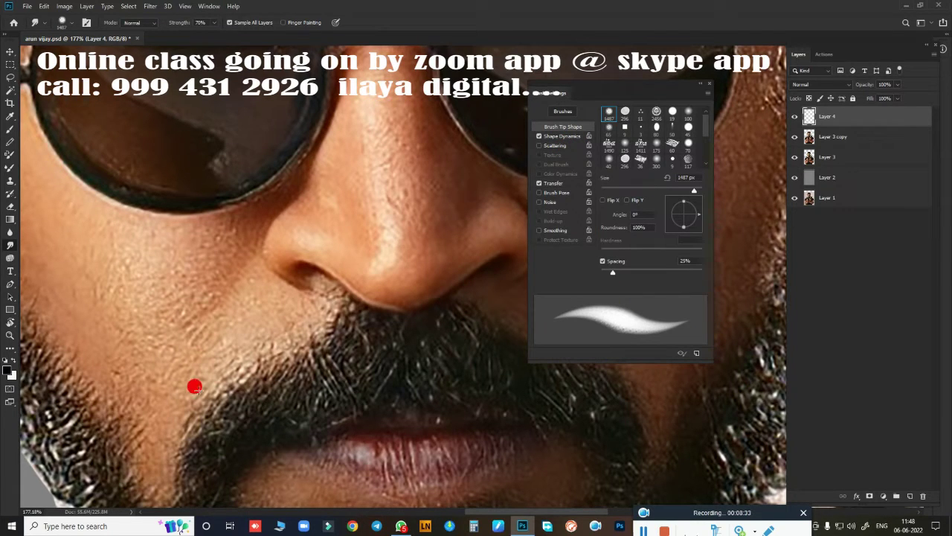
click(603, 261)
click(604, 260)
click(561, 136)
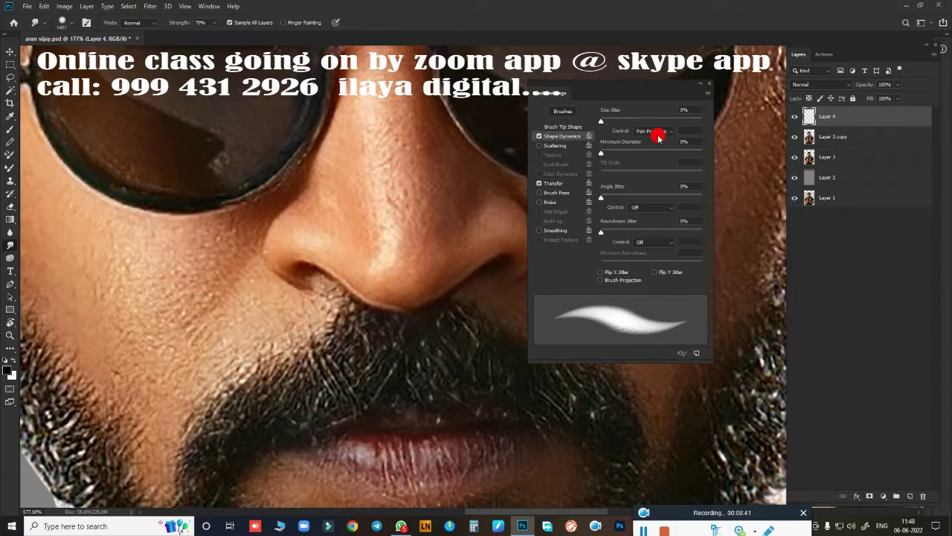
click(540, 136)
click(539, 136)
click(540, 137)
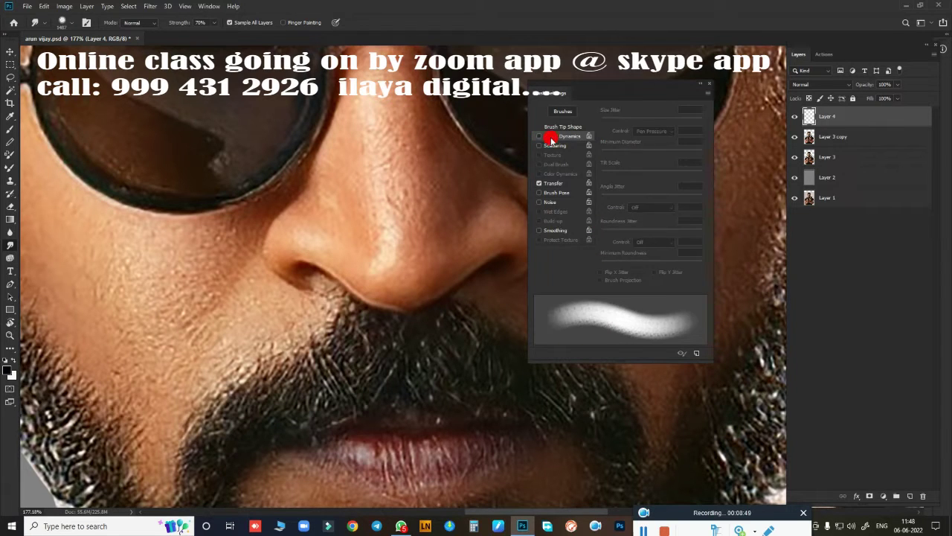
click(573, 182)
click(709, 83)
key(F5)
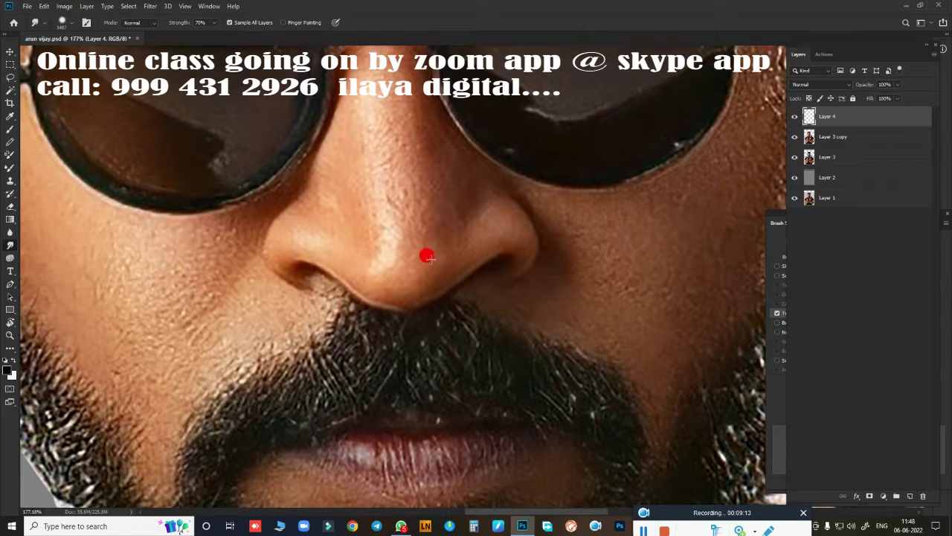
Check the brush presets and zoom out to view the whole face
right_click(463, 240)
mouse_move(439, 226)
mouse_down()
mouse_move(489, 290)
mouse_move(490, 271)
mouse_up()
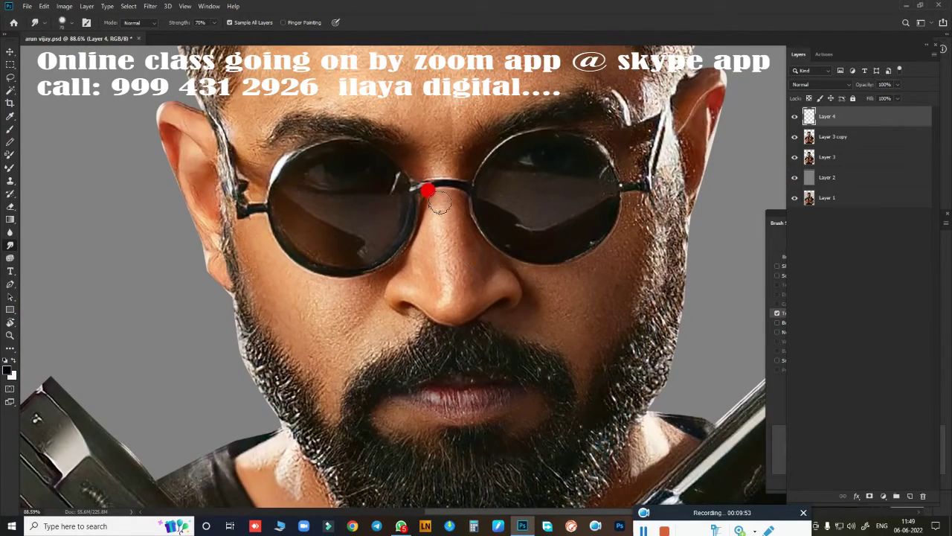
scroll(421, 272, up, 5)
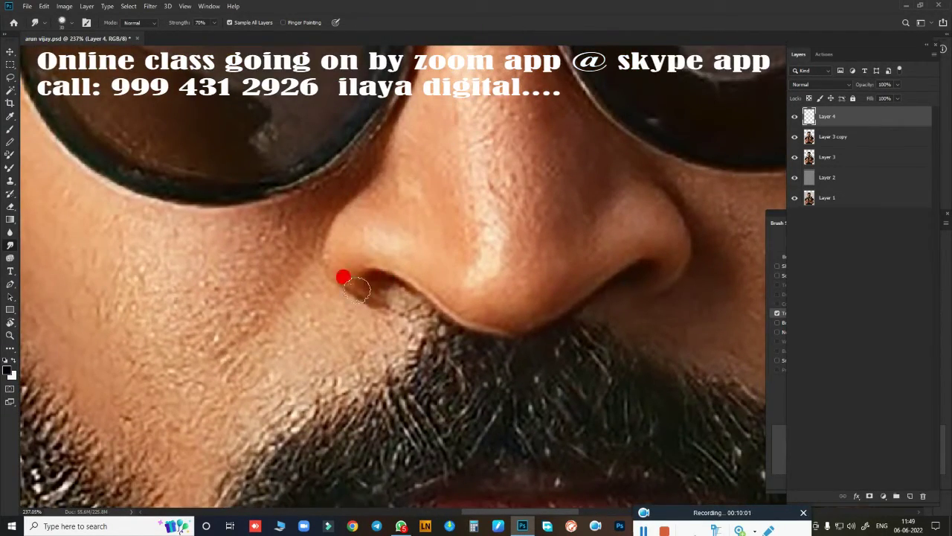
scroll(496, 287, down, 5)
Start a pen path down the left side of the nose and around the left nostril
key(p)
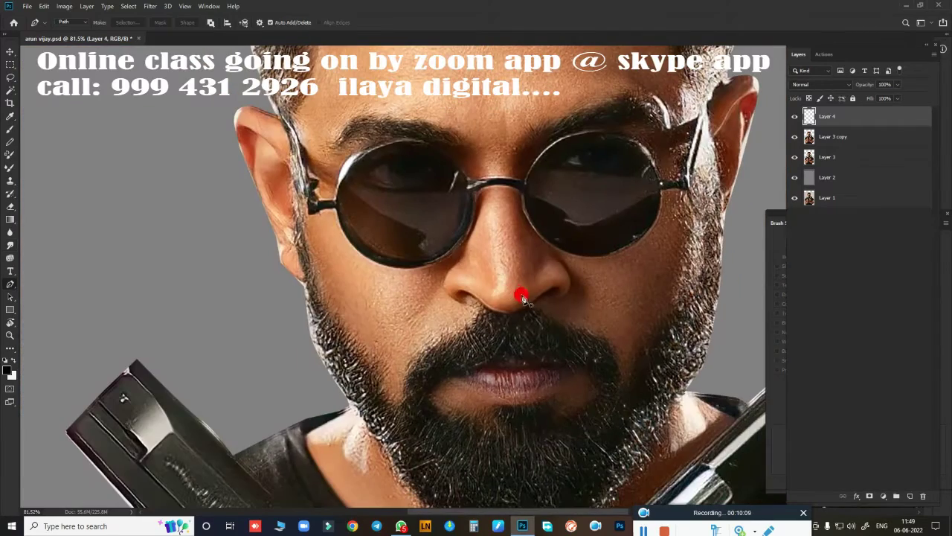
scroll(490, 296, up, 2)
scroll(376, 223, up, 2)
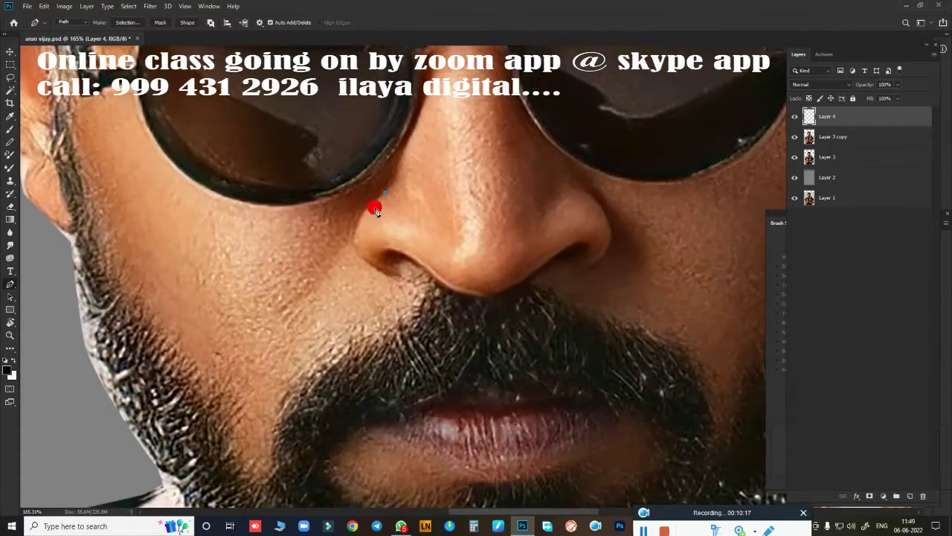
scroll(367, 276, up, 3)
drag(413, 278, 465, 307)
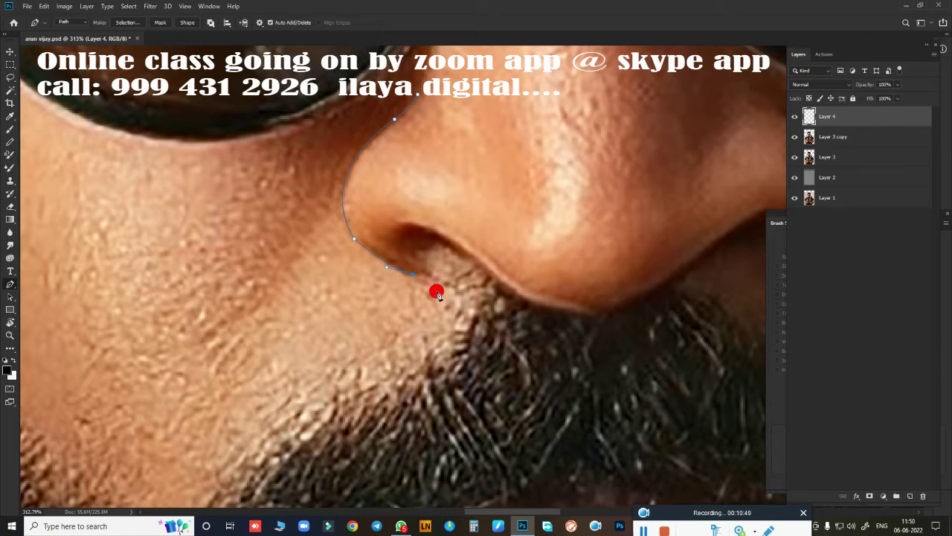
scroll(437, 294, up, 1)
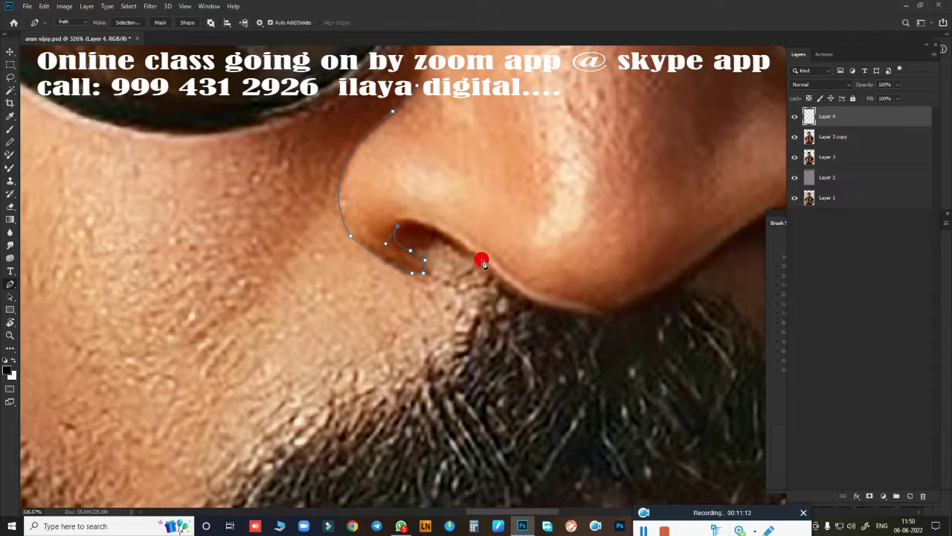
mouse_move(627, 307)
mouse_down()
mouse_move(478, 230)
mouse_move(555, 214)
mouse_up()
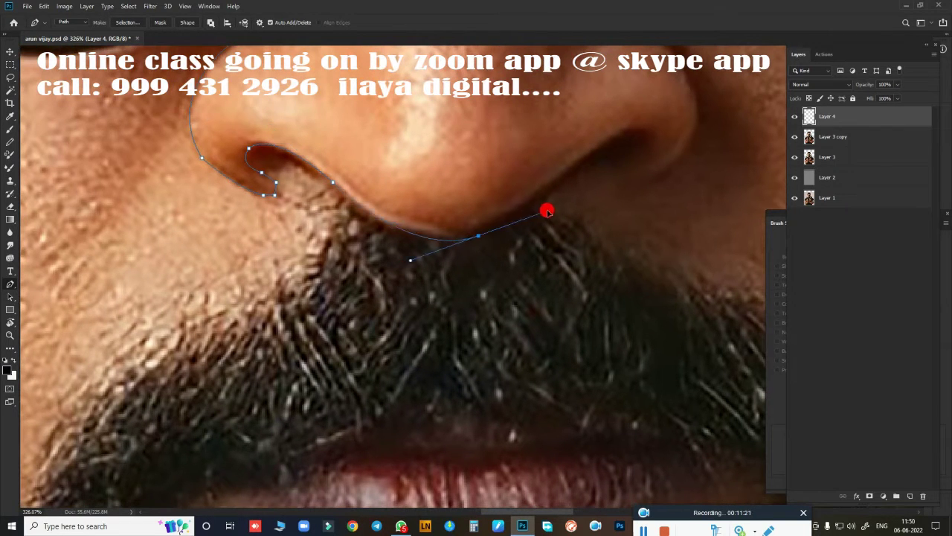
drag(479, 235, 554, 209)
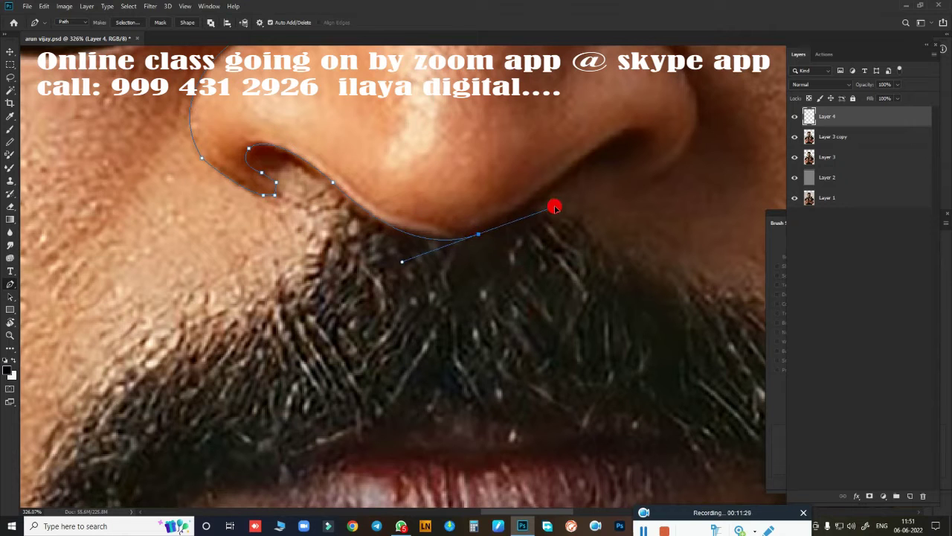
Continue the nose path under the tip, into the right nostril and up the right side
drag(595, 157, 456, 270)
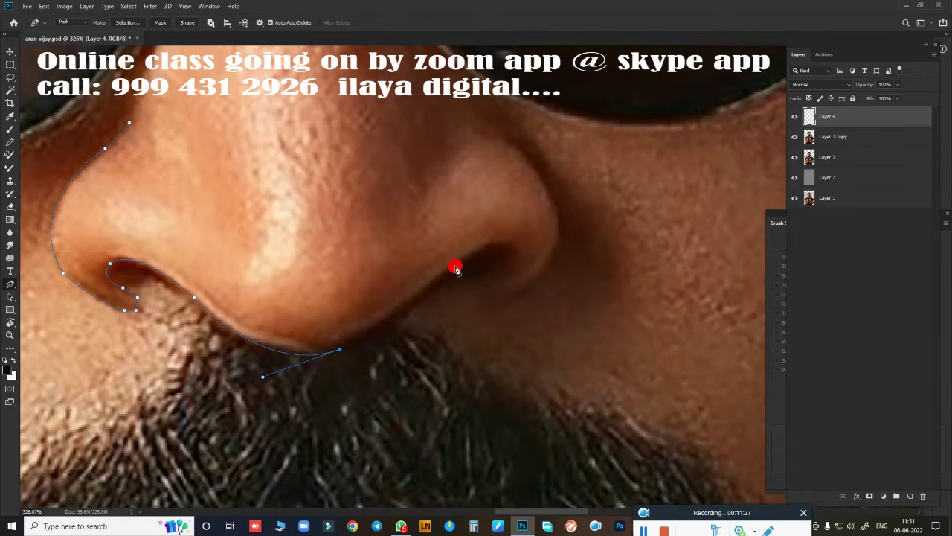
key(ctrl+z)
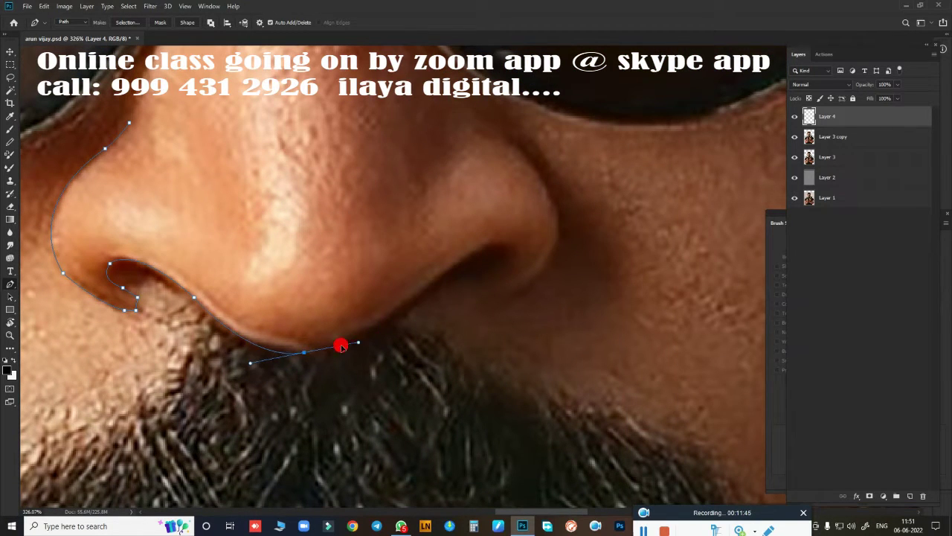
drag(343, 344, 406, 320)
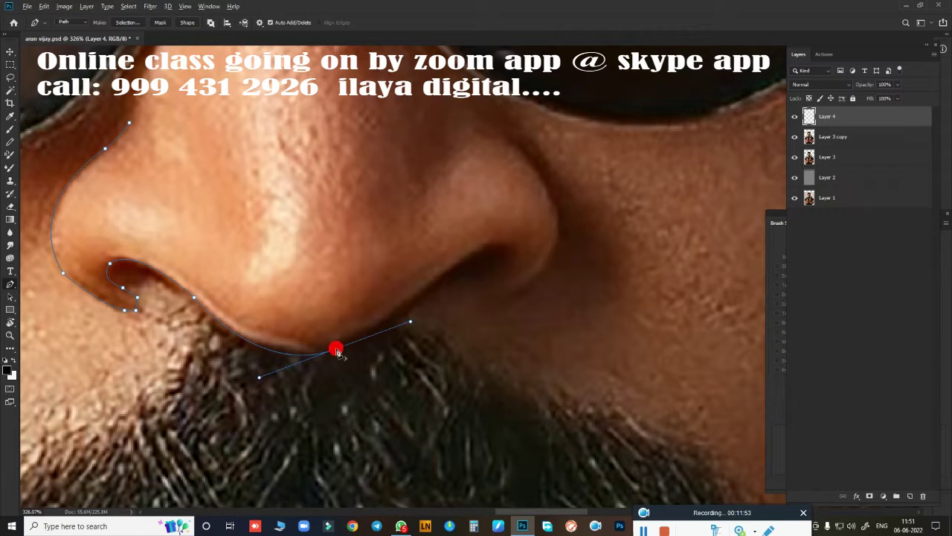
drag(459, 267, 532, 202)
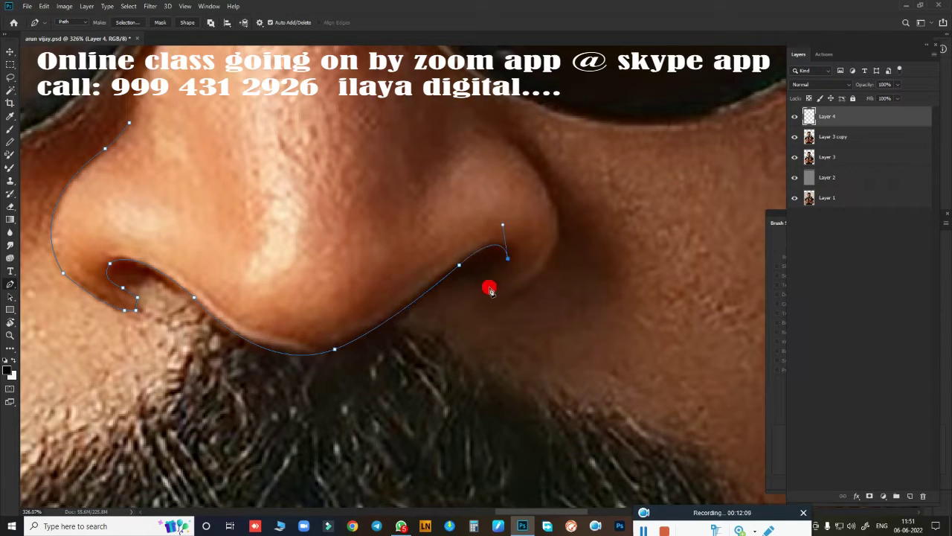
drag(571, 190, 566, 172)
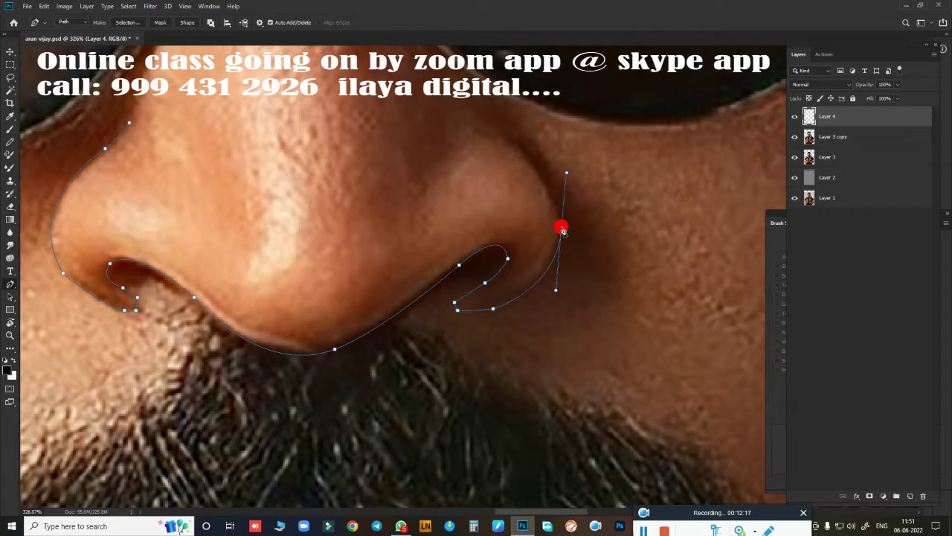
drag(484, 121, 402, 79)
scroll(436, 238, down, 5)
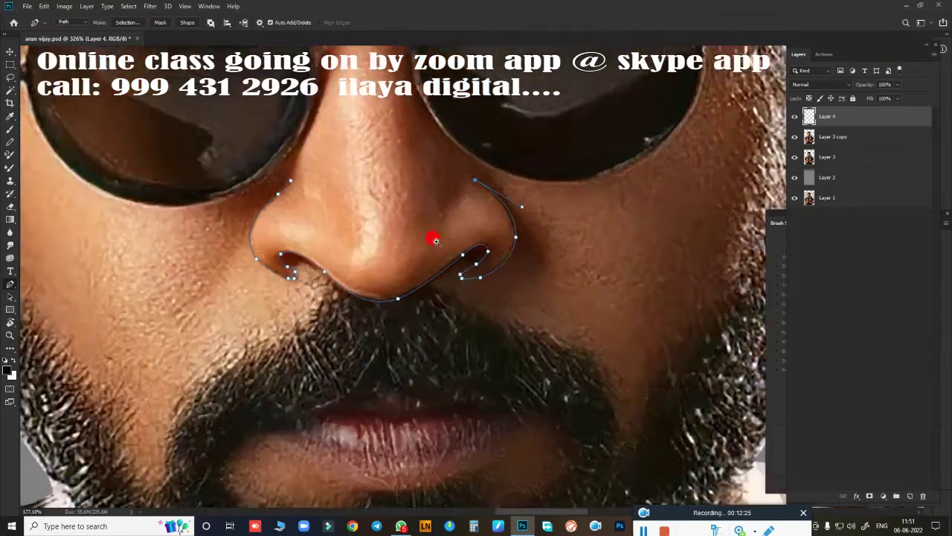
scroll(477, 215, up, 1)
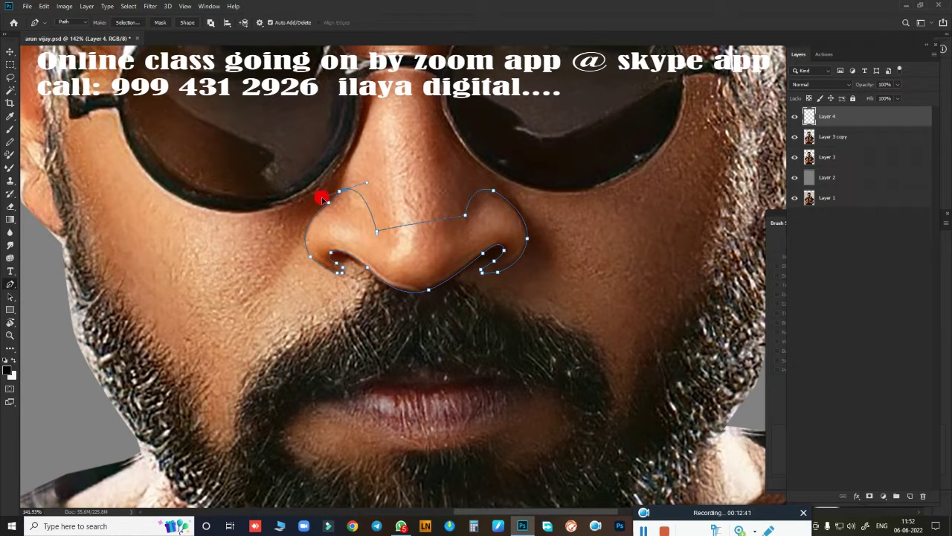
scroll(444, 275, up, 1)
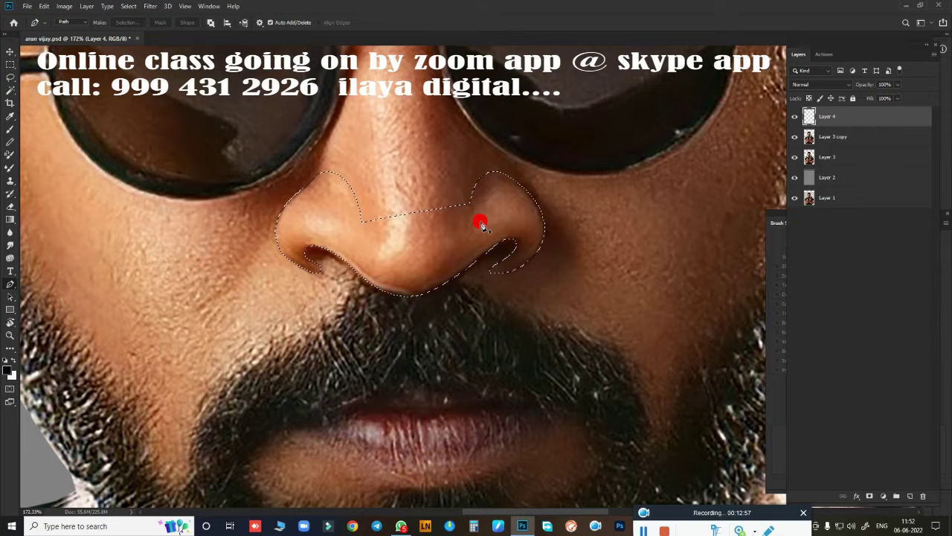
Apply a soft feather to the nose selection and zoom in on it
key(shift+F6)
key(Return)
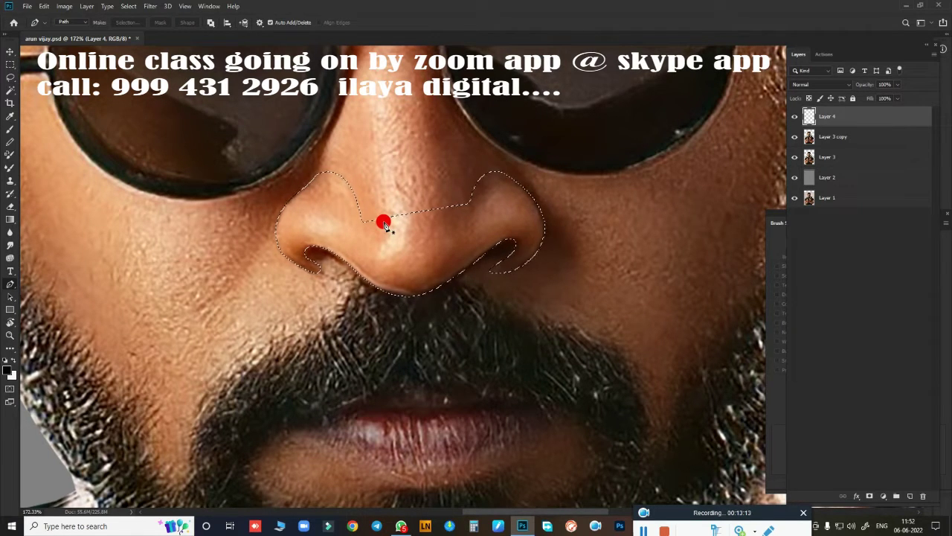
right_click(534, 138)
right_click(510, 104)
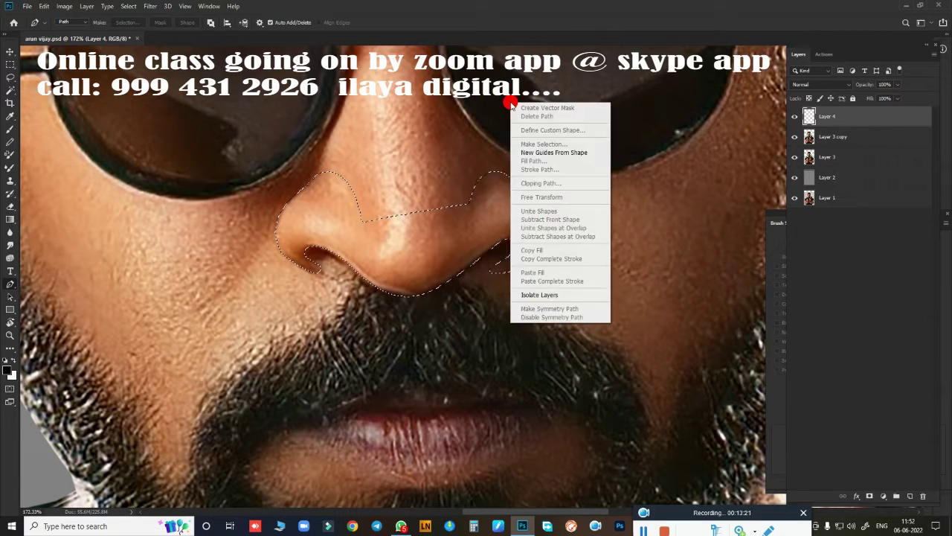
key(Escape)
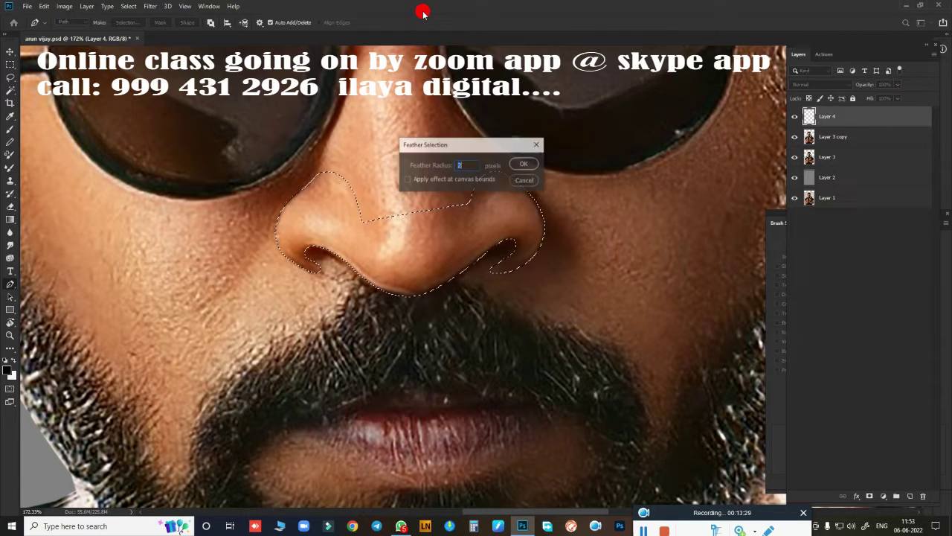
scroll(452, 208, up, 3)
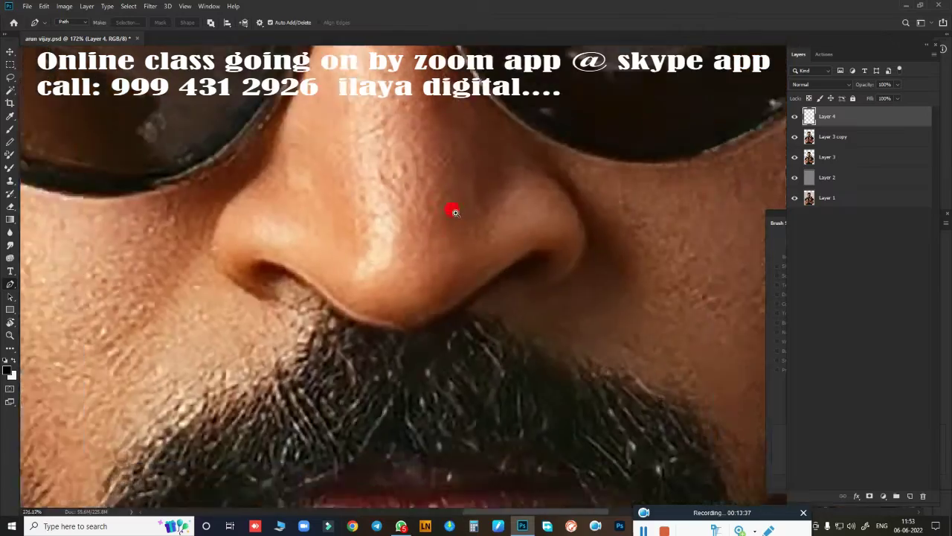
scroll(429, 229, up, 2)
Smudge the skin on the nose's left side and tip, then turn off brush spacing
key(r)
scroll(435, 290, down, 1)
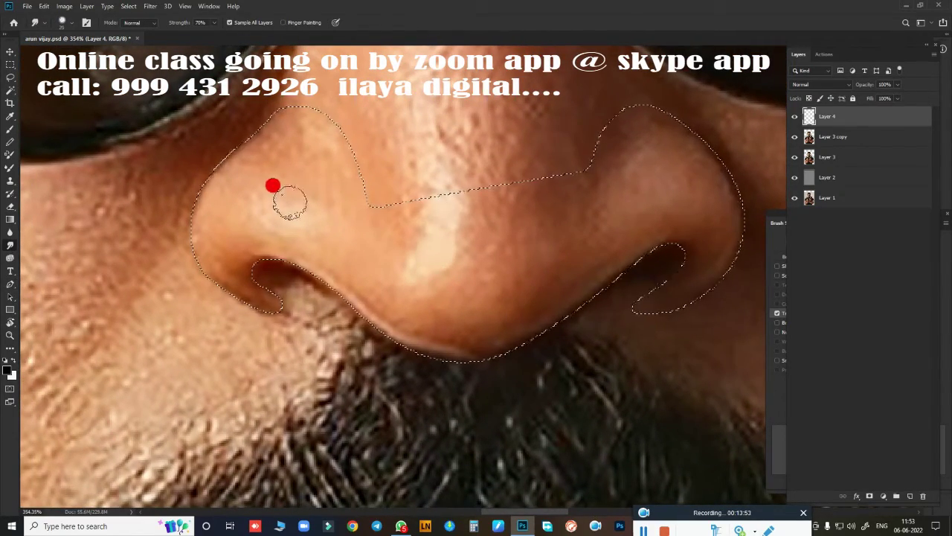
drag(290, 201, 302, 214)
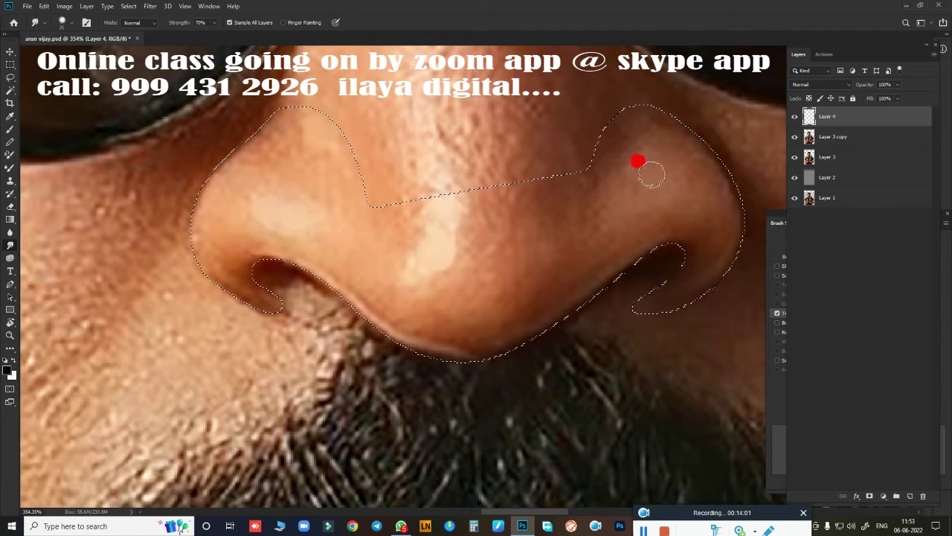
mouse_move(651, 174)
mouse_down()
mouse_move(479, 275)
mouse_move(281, 248)
mouse_up()
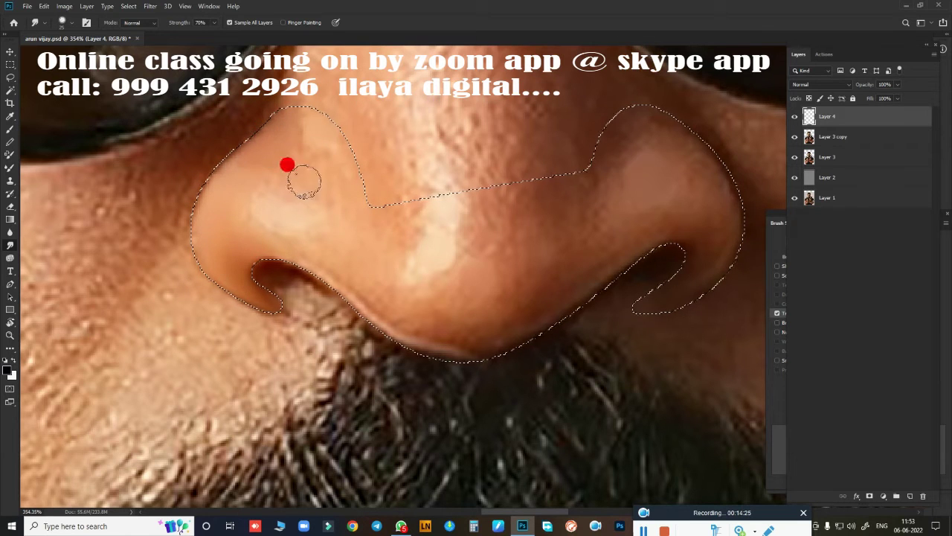
drag(304, 181, 285, 139)
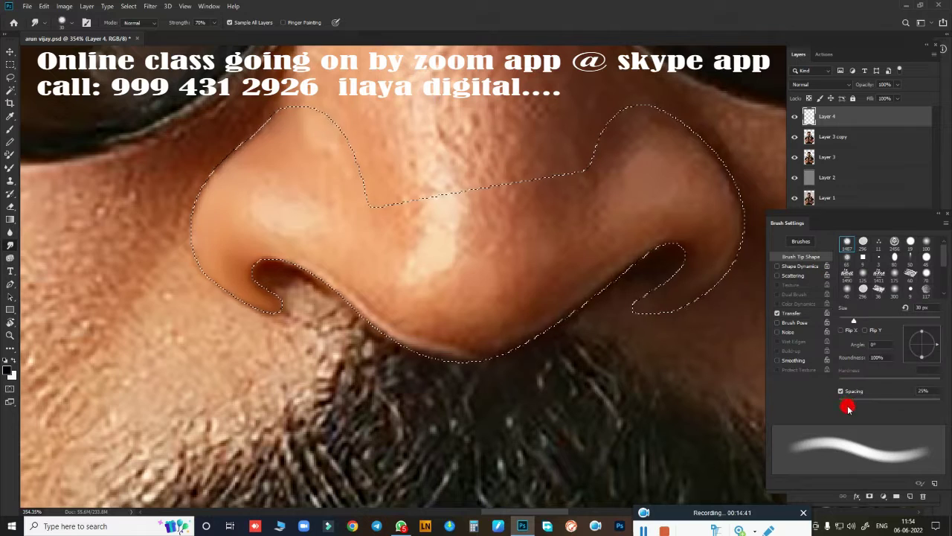
click(842, 392)
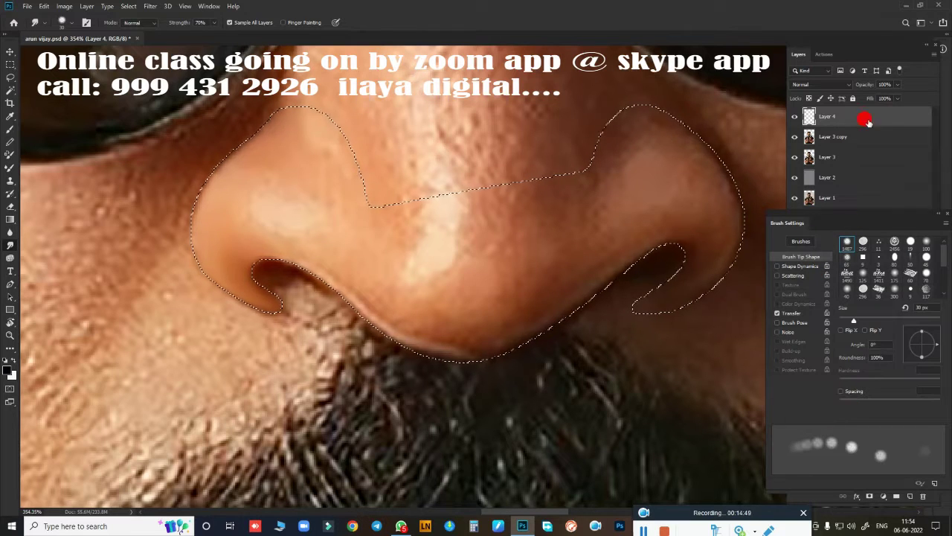
key(ctrl+d)
Blend the nose tip, shadowed left edge and shading down to the nostril
drag(494, 252, 434, 248)
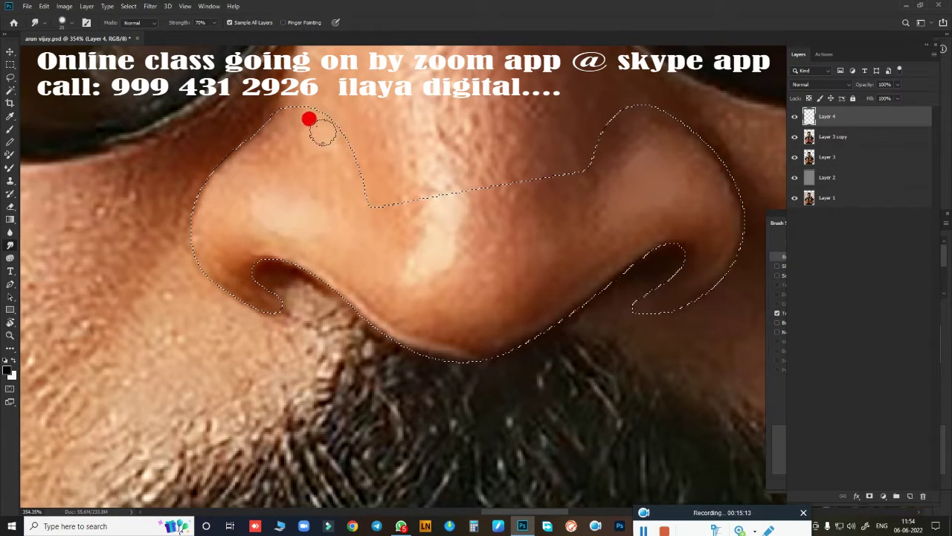
scroll(399, 308, up, 1)
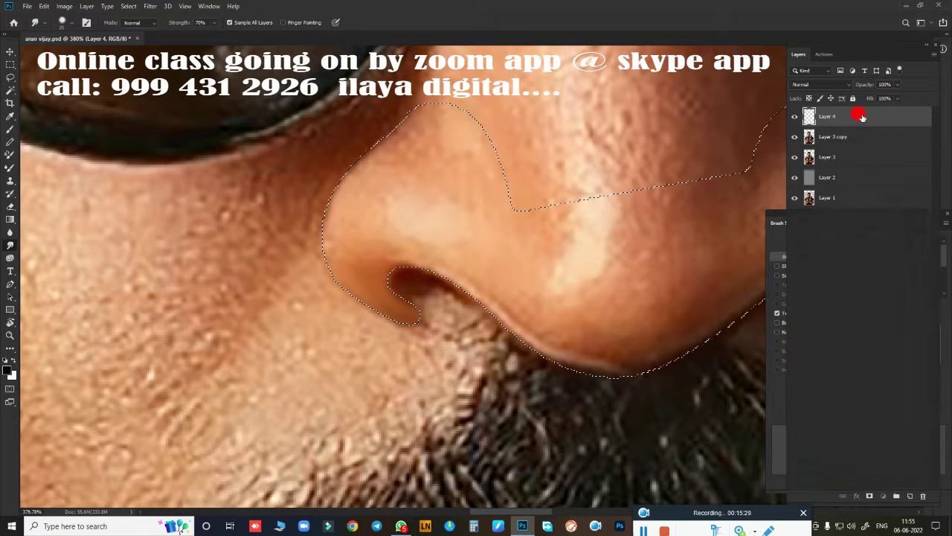
mouse_move(391, 127)
mouse_down()
mouse_move(452, 171)
mouse_move(385, 201)
mouse_move(474, 377)
mouse_up()
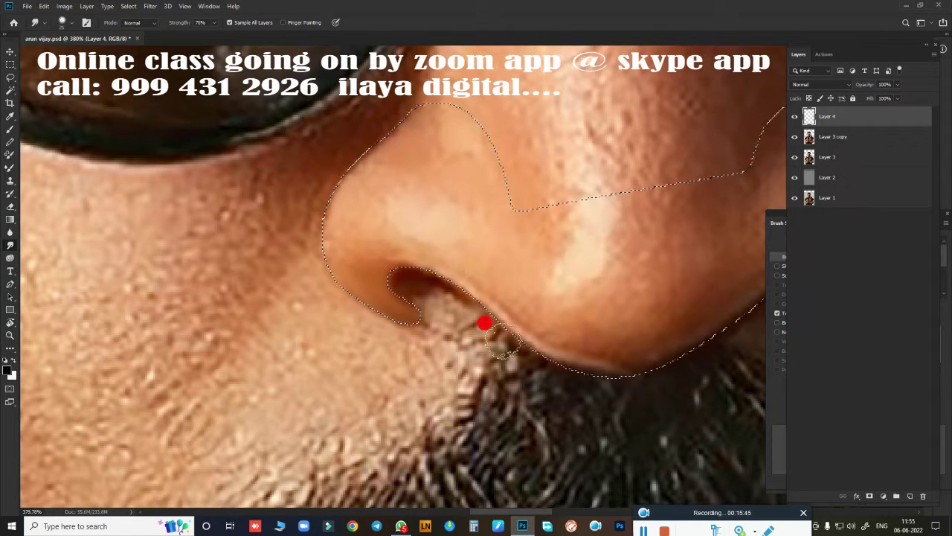
drag(365, 195, 387, 244)
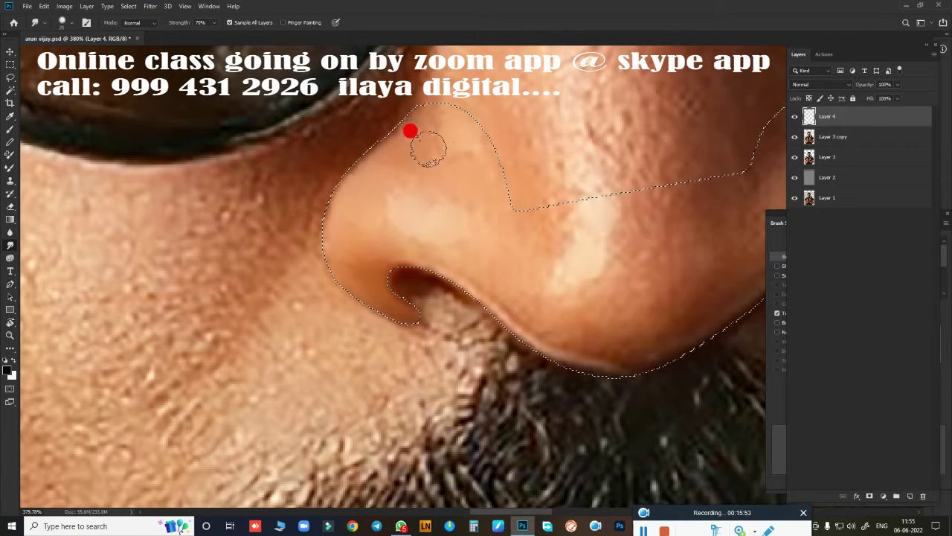
mouse_move(409, 131)
mouse_down()
mouse_move(409, 251)
mouse_move(468, 203)
mouse_move(351, 229)
mouse_move(401, 133)
mouse_move(439, 174)
mouse_move(486, 168)
mouse_move(407, 207)
mouse_move(465, 265)
mouse_up()
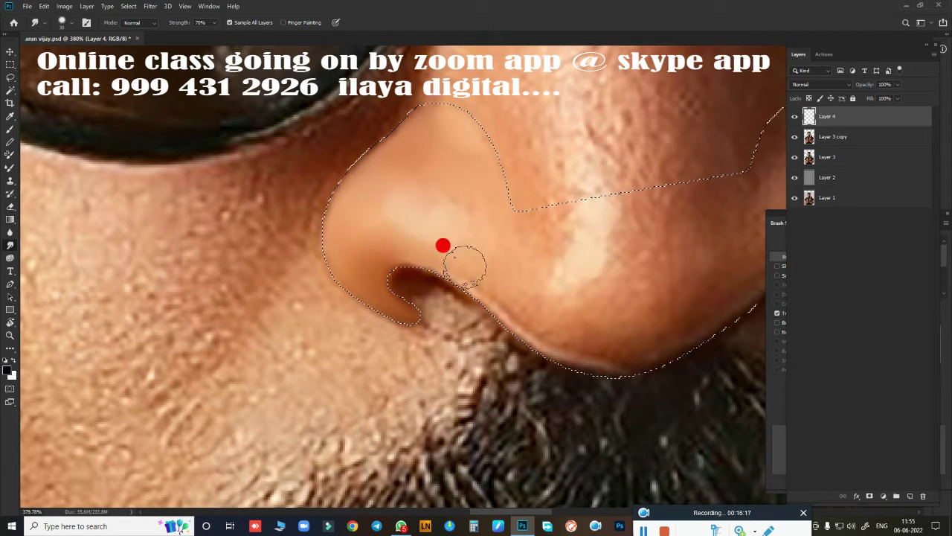
mouse_move(374, 151)
mouse_down()
mouse_move(487, 234)
mouse_move(447, 139)
mouse_up()
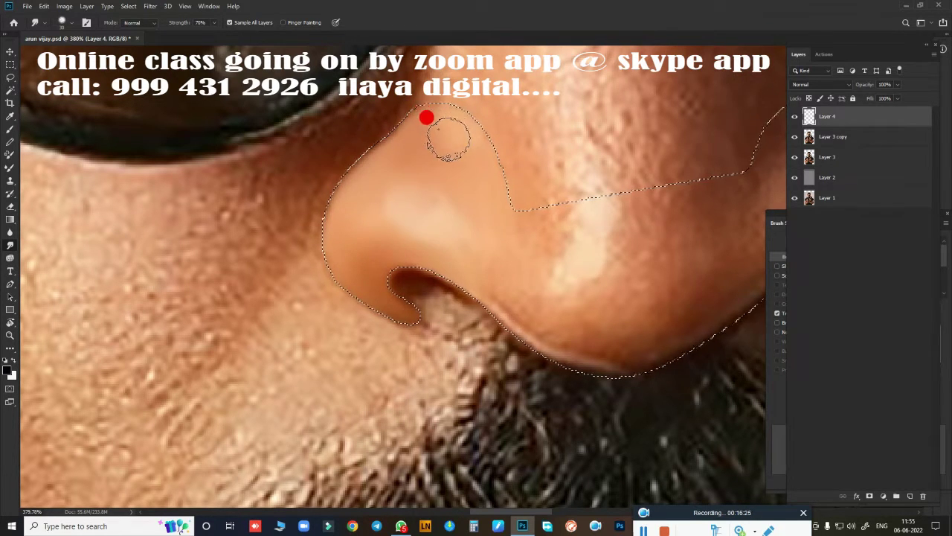
mouse_move(417, 212)
mouse_down()
mouse_move(438, 223)
mouse_move(408, 215)
mouse_move(506, 293)
mouse_move(525, 349)
mouse_up()
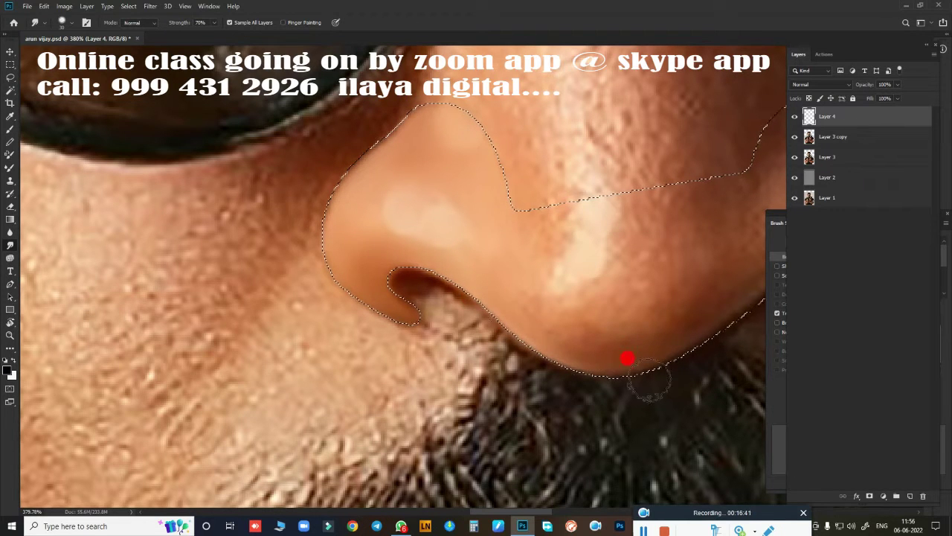
Smudge the nose's lower edge, tip and upper right side smooth
drag(649, 383, 351, 335)
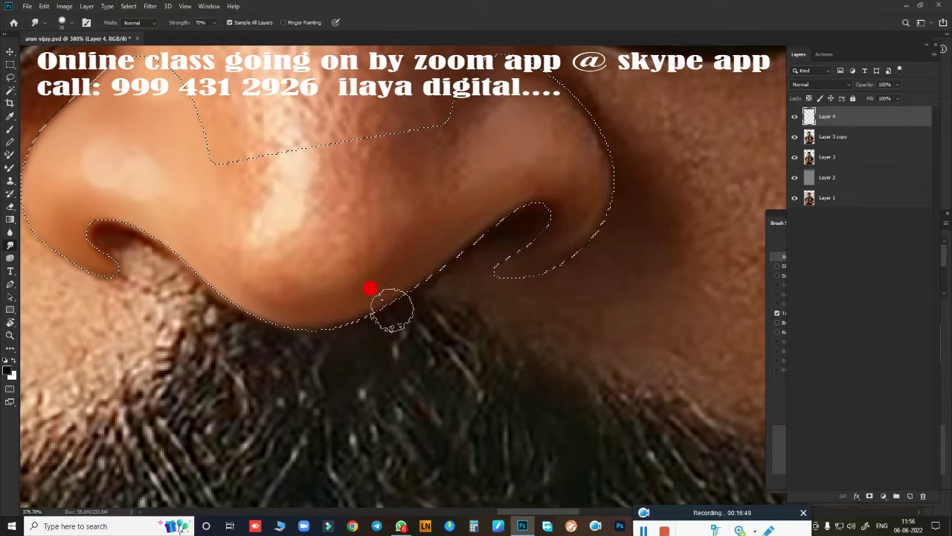
mouse_move(392, 309)
mouse_down()
mouse_move(315, 319)
mouse_move(245, 187)
mouse_move(298, 301)
mouse_move(349, 167)
mouse_move(392, 170)
mouse_move(294, 275)
mouse_move(323, 271)
mouse_move(245, 191)
mouse_up()
mouse_move(502, 109)
mouse_down()
mouse_move(577, 238)
mouse_move(557, 196)
mouse_move(406, 278)
mouse_move(578, 115)
mouse_move(611, 160)
mouse_move(548, 153)
mouse_move(548, 170)
mouse_move(484, 63)
mouse_move(513, 99)
mouse_move(453, 166)
mouse_move(494, 160)
mouse_up()
drag(569, 138, 432, 200)
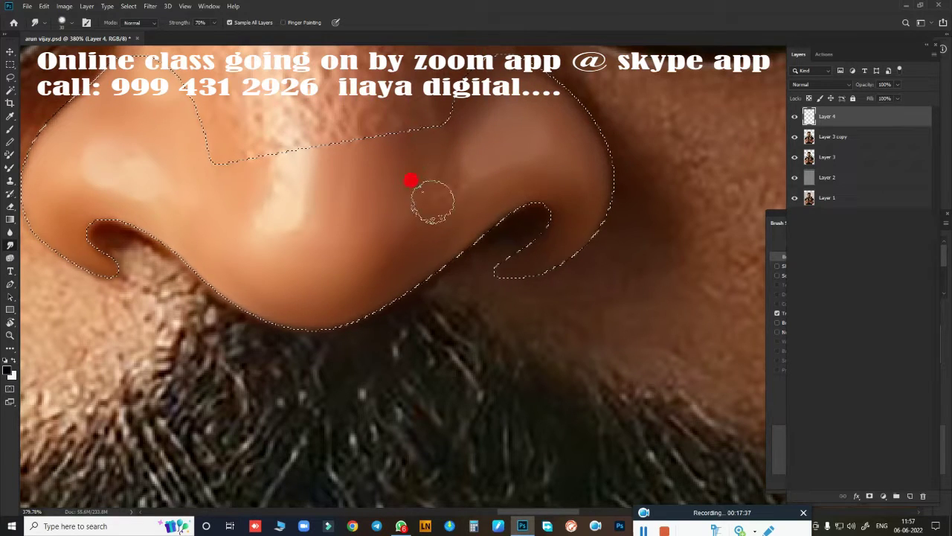
Reshape and smooth the left nostril's rim and inner edge, then zoom back out
drag(495, 311, 609, 338)
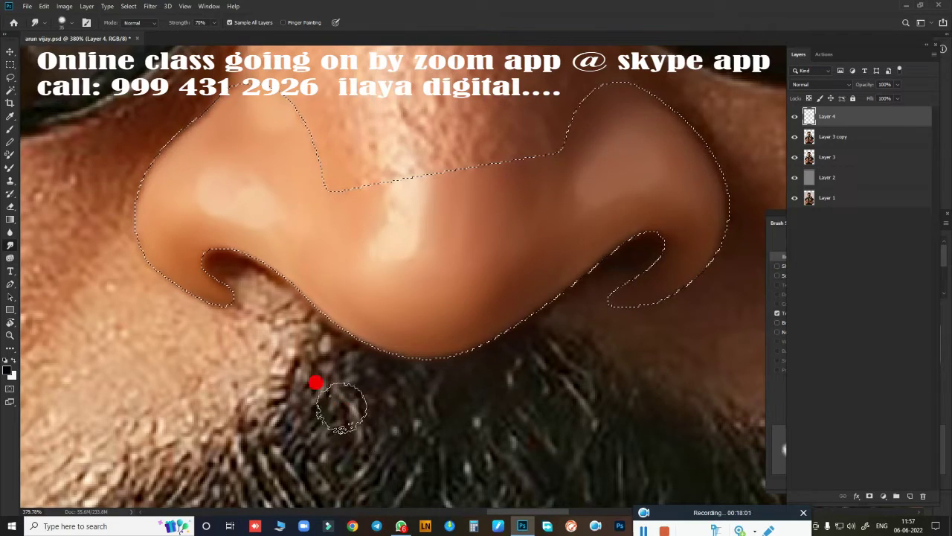
scroll(512, 307, down, 3)
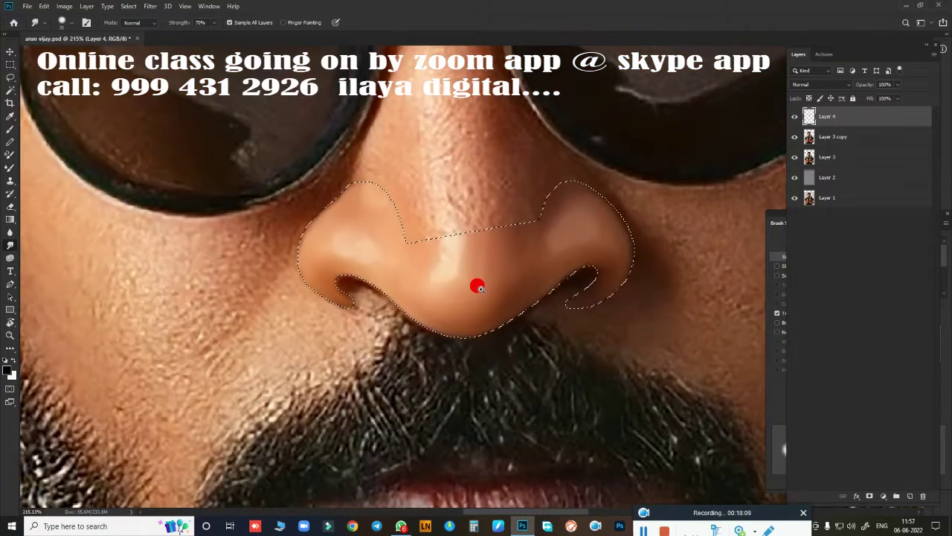
scroll(478, 287, up, 3)
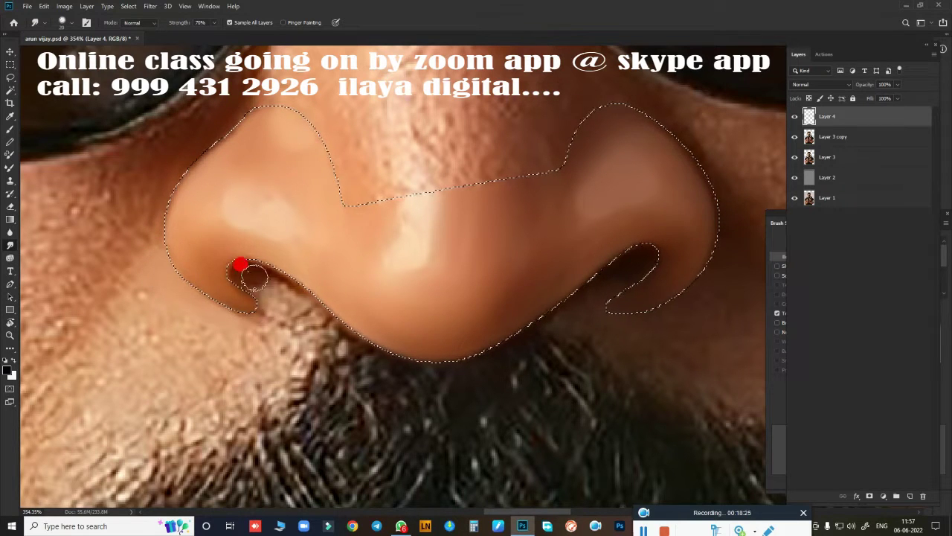
mouse_move(253, 277)
mouse_down()
mouse_move(318, 297)
mouse_move(245, 263)
mouse_move(302, 311)
mouse_up()
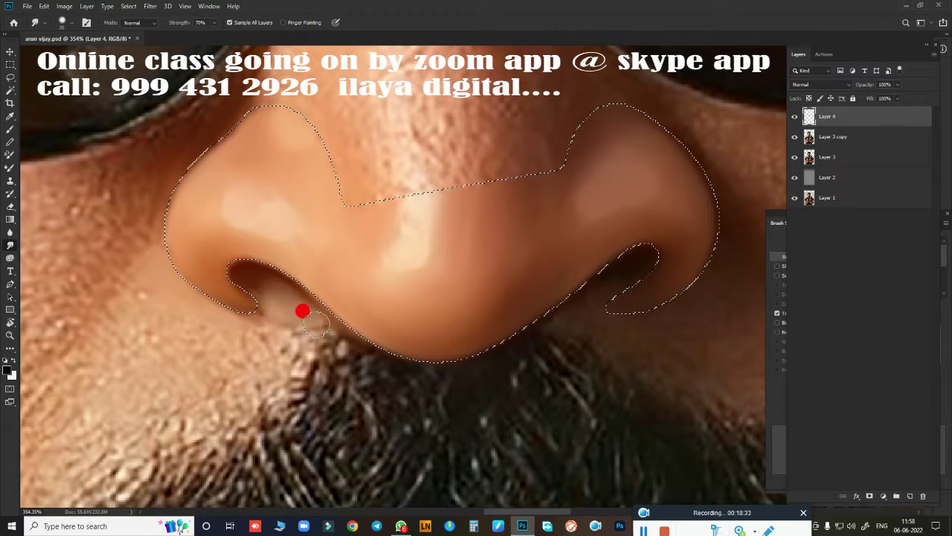
scroll(434, 297, down, 1)
scroll(434, 298, up, 2)
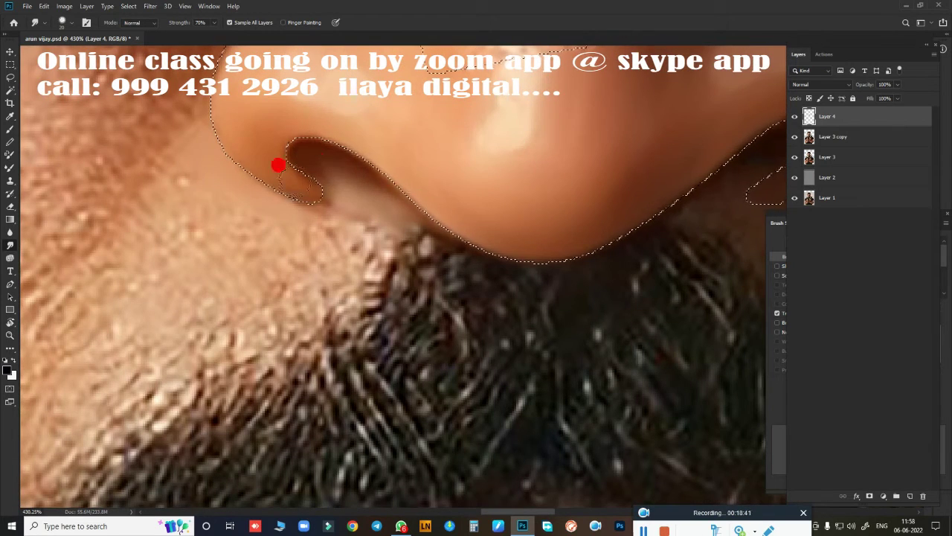
mouse_move(277, 165)
mouse_down()
mouse_move(296, 153)
mouse_move(389, 164)
mouse_move(317, 185)
mouse_up()
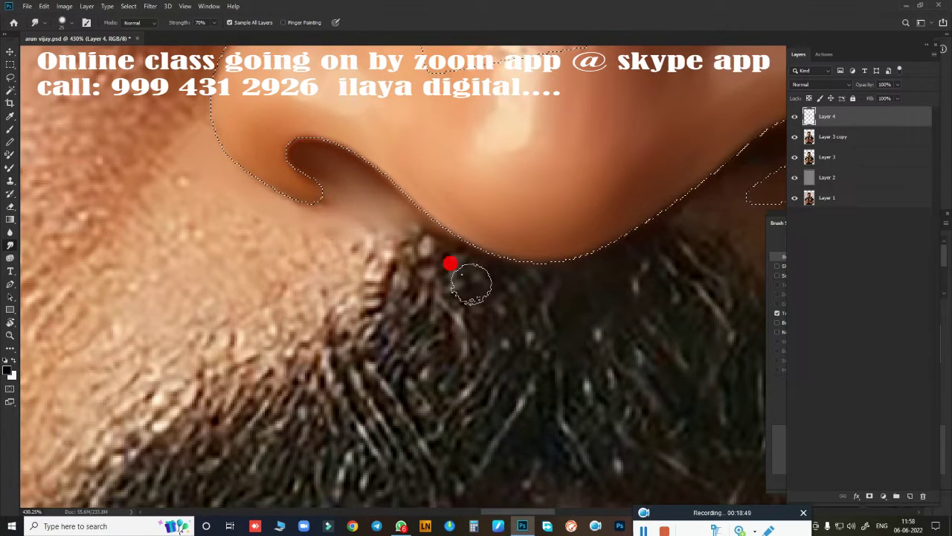
scroll(410, 200, right, 5)
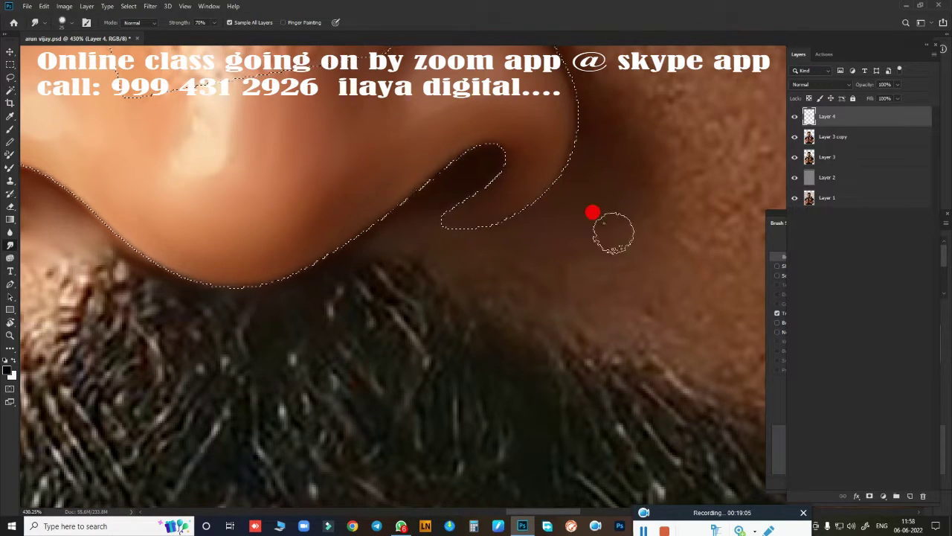
scroll(592, 213, up, 5)
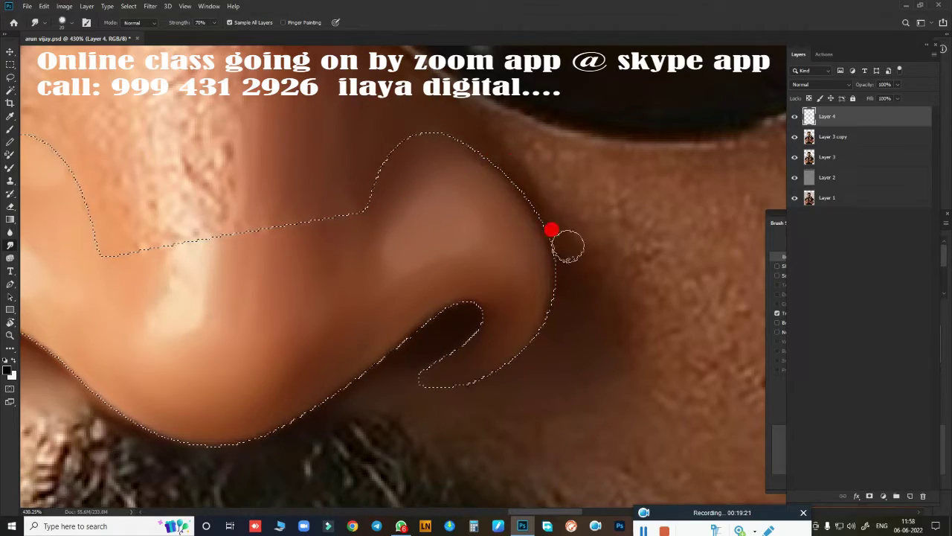
scroll(595, 268, down, 3)
scroll(645, 191, down, 3)
Hide Layer 3 copy and Layer 3 to view the painted nose alone, then show Layer 3 again
scroll(587, 321, down, 2)
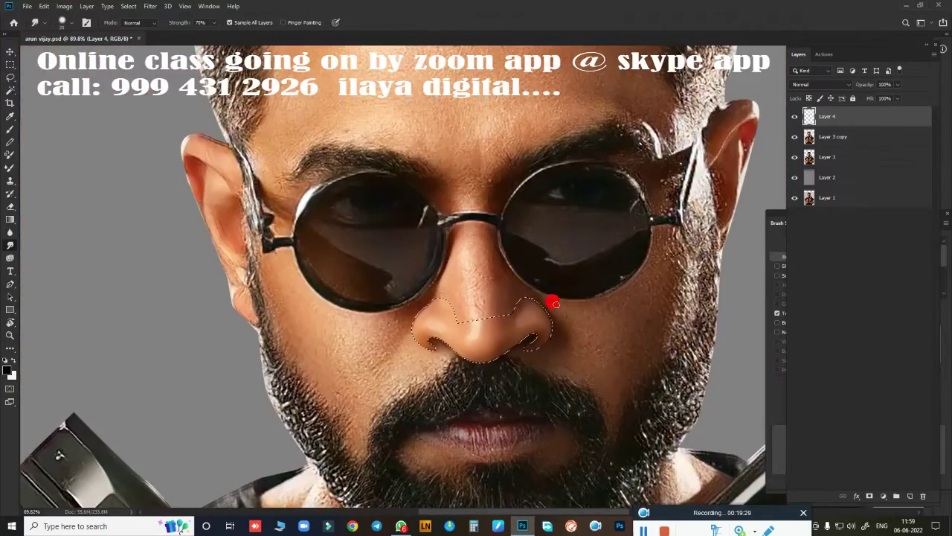
scroll(632, 223, up, 2)
scroll(617, 261, up, 1)
drag(794, 136, 794, 157)
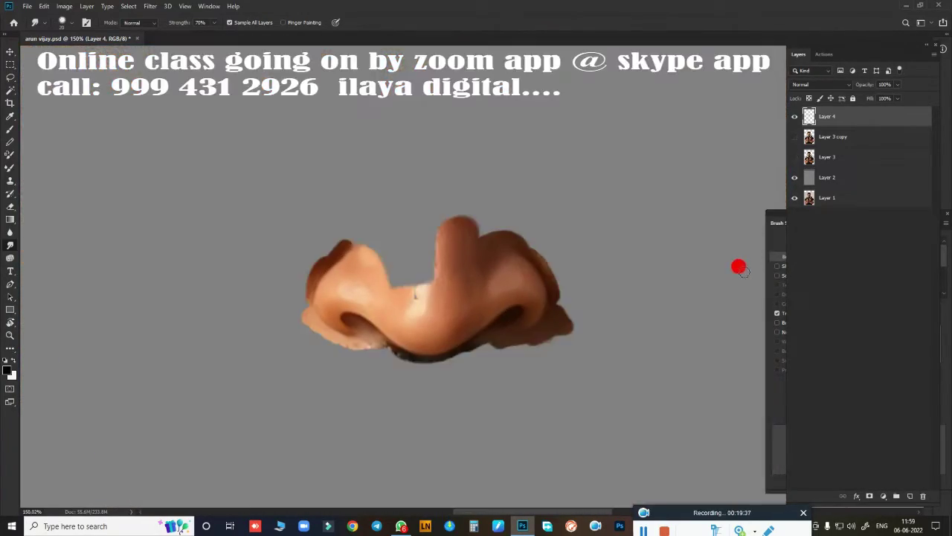
click(793, 156)
scroll(659, 220, up, 1)
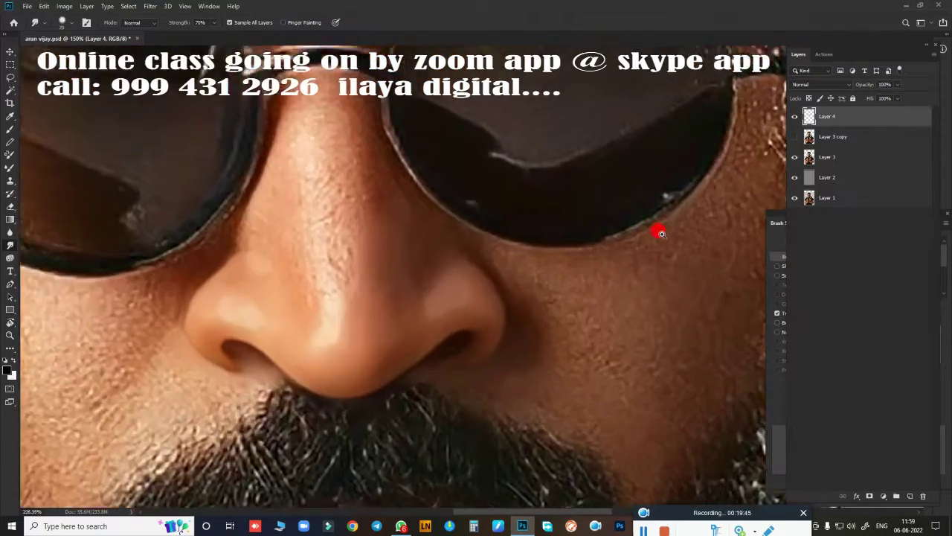
scroll(659, 238, up, 1)
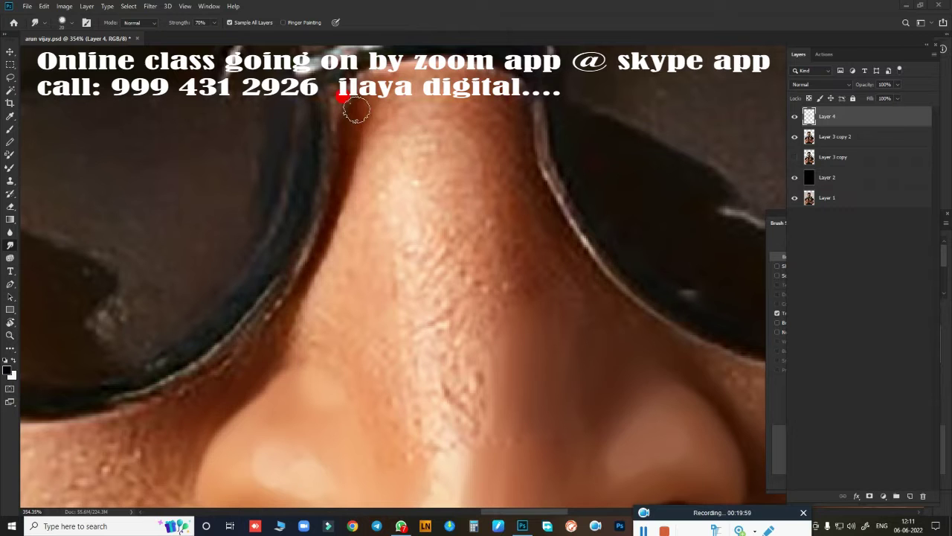
Smudge the left and right nose edges along the glasses rim smooth
mouse_move(355, 110)
mouse_down()
mouse_move(310, 270)
mouse_move(235, 381)
mouse_move(309, 253)
mouse_up()
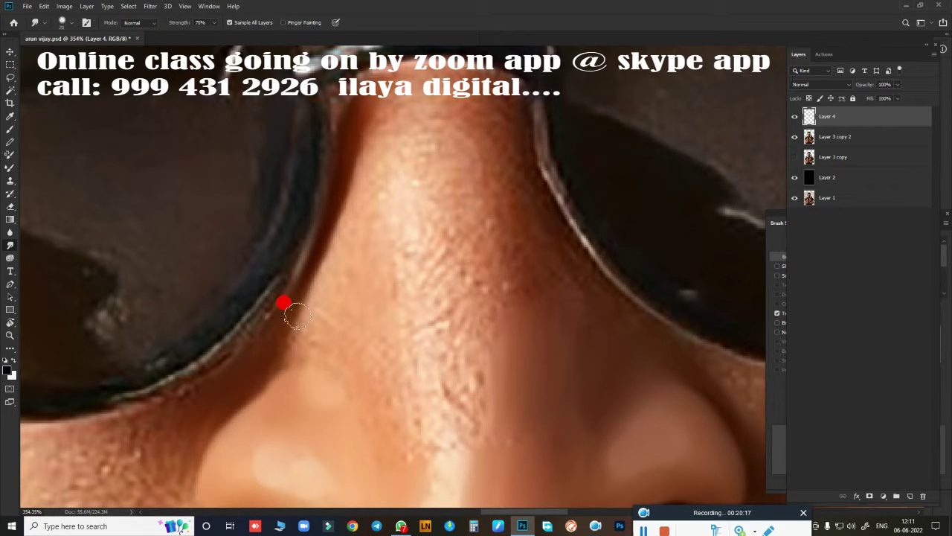
mouse_move(296, 316)
mouse_down()
mouse_move(378, 139)
mouse_move(290, 363)
mouse_up()
drag(417, 104, 287, 181)
mouse_move(504, 127)
mouse_down()
mouse_move(503, 152)
mouse_move(546, 230)
mouse_move(529, 249)
mouse_move(561, 339)
mouse_up()
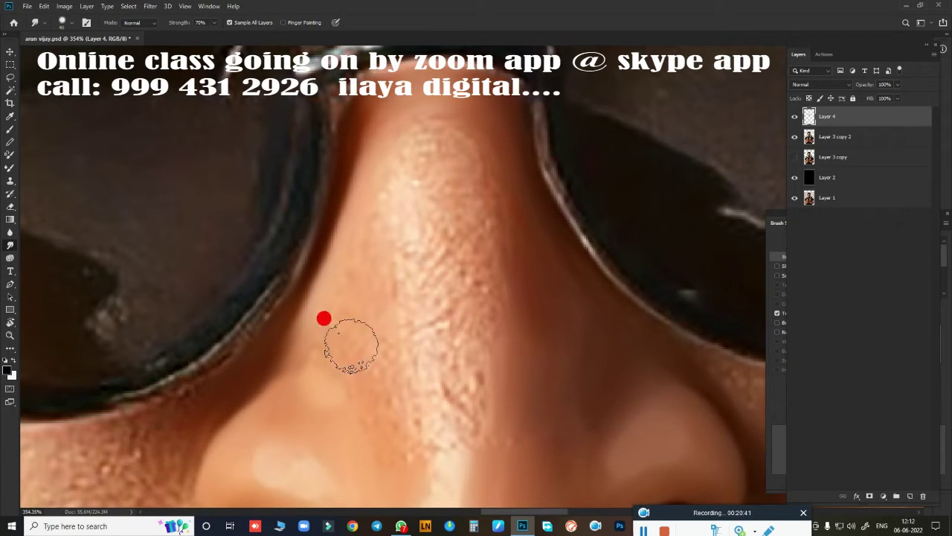
mouse_move(351, 346)
mouse_down()
mouse_move(382, 424)
mouse_move(372, 202)
mouse_up()
Smooth the upper nose, the speckled bridge texture and the skin around the tip highlight
scroll(521, 336, down, 3)
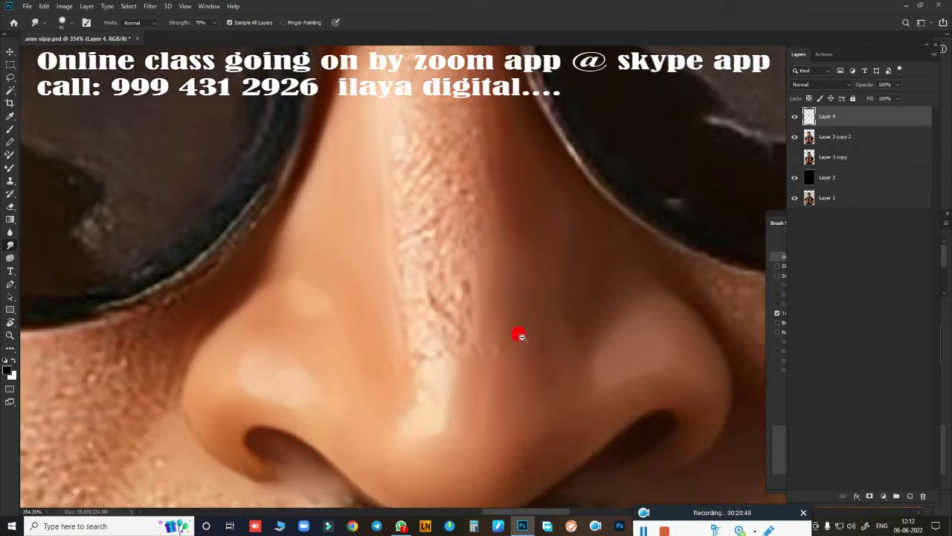
scroll(521, 337, down, 2)
mouse_move(501, 323)
mouse_down()
mouse_move(406, 223)
mouse_move(444, 198)
mouse_move(346, 276)
mouse_move(348, 223)
mouse_move(412, 164)
mouse_move(406, 172)
mouse_move(450, 256)
mouse_move(471, 342)
mouse_move(436, 249)
mouse_move(441, 198)
mouse_up()
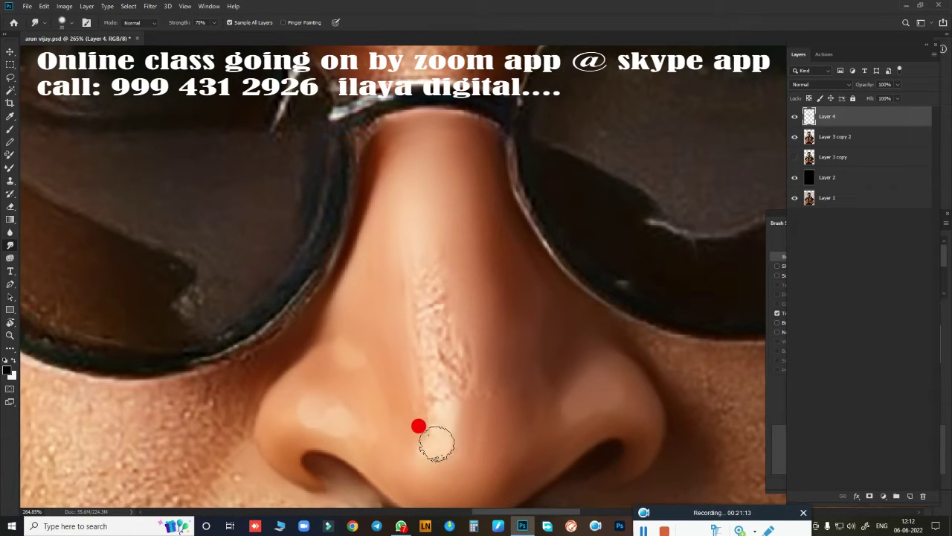
mouse_move(439, 442)
mouse_down()
mouse_move(403, 255)
mouse_move(418, 334)
mouse_move(511, 382)
mouse_move(559, 349)
mouse_move(530, 451)
mouse_move(520, 248)
mouse_move(457, 340)
mouse_move(454, 257)
mouse_up()
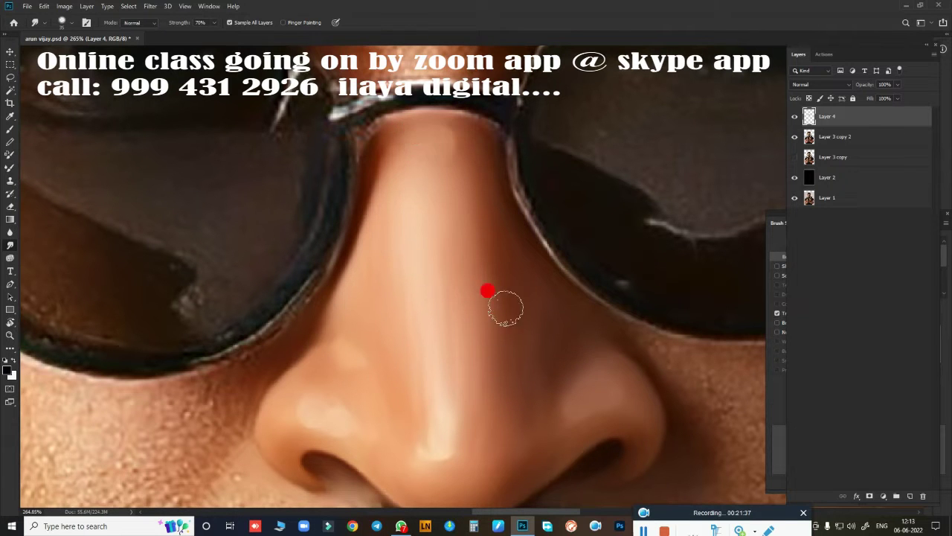
scroll(494, 269, down, 3)
scroll(503, 254, up, 4)
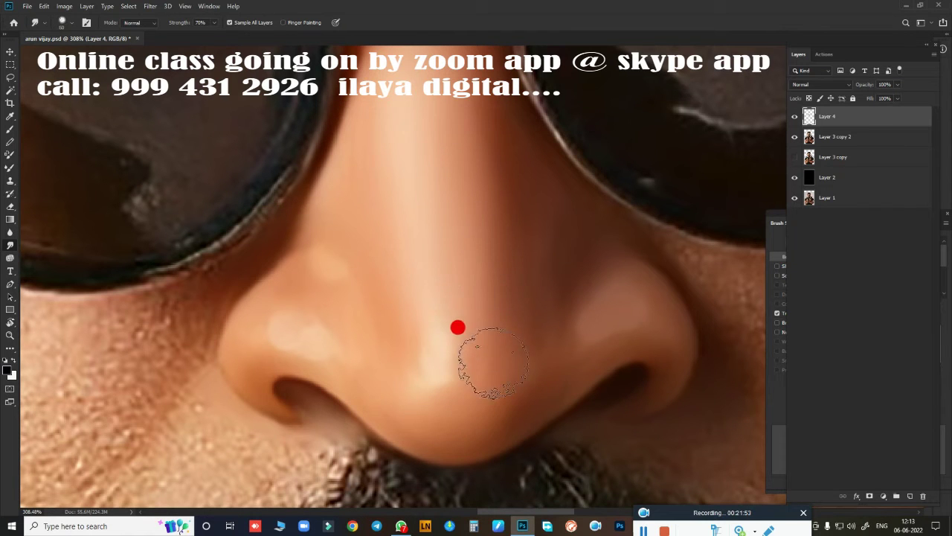
drag(442, 325, 437, 357)
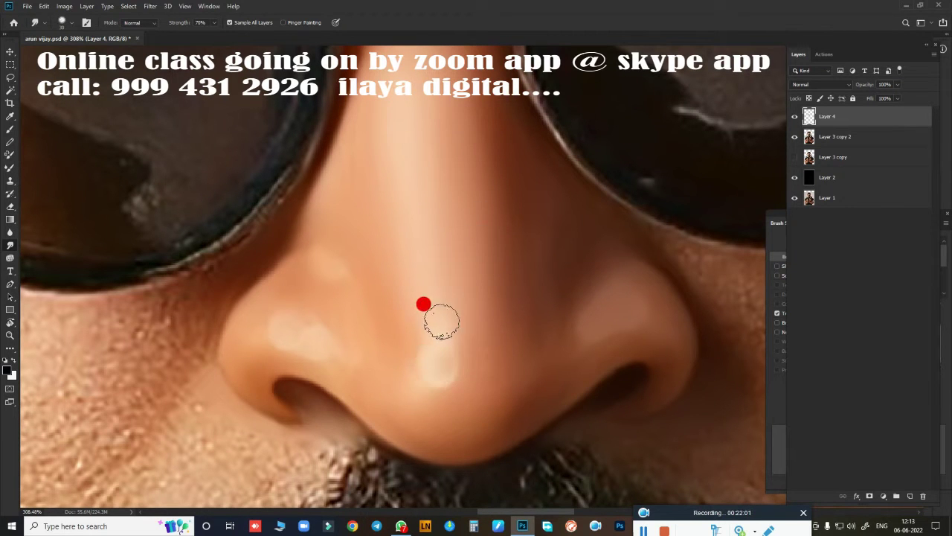
Toggle Layer 4's visibility to compare the painted nose with the original
scroll(536, 398, down, 5)
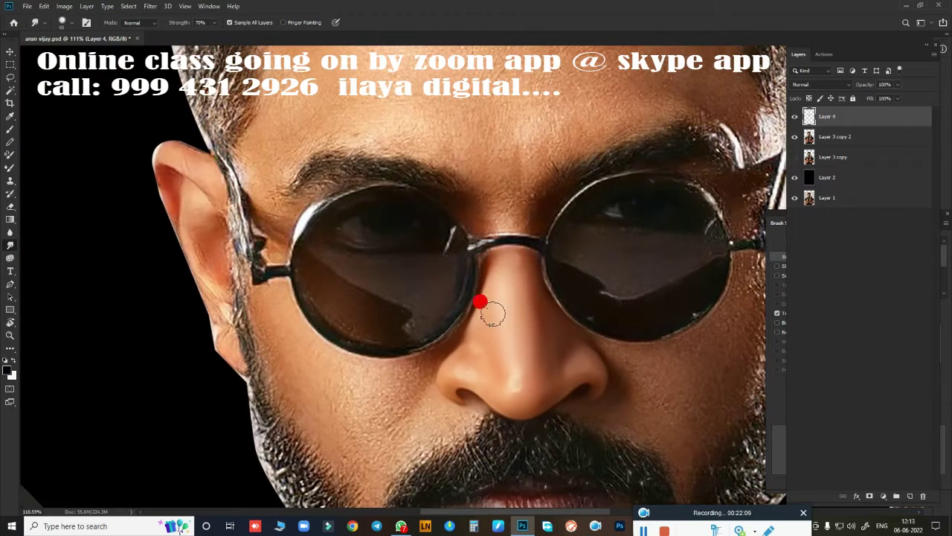
scroll(598, 353, up, 3)
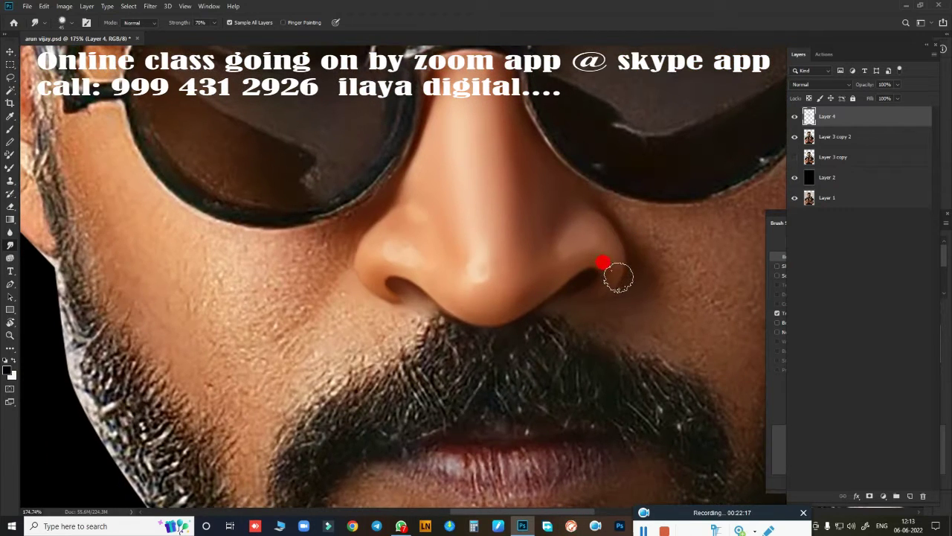
scroll(435, 288, down, 2)
scroll(479, 293, up, 3)
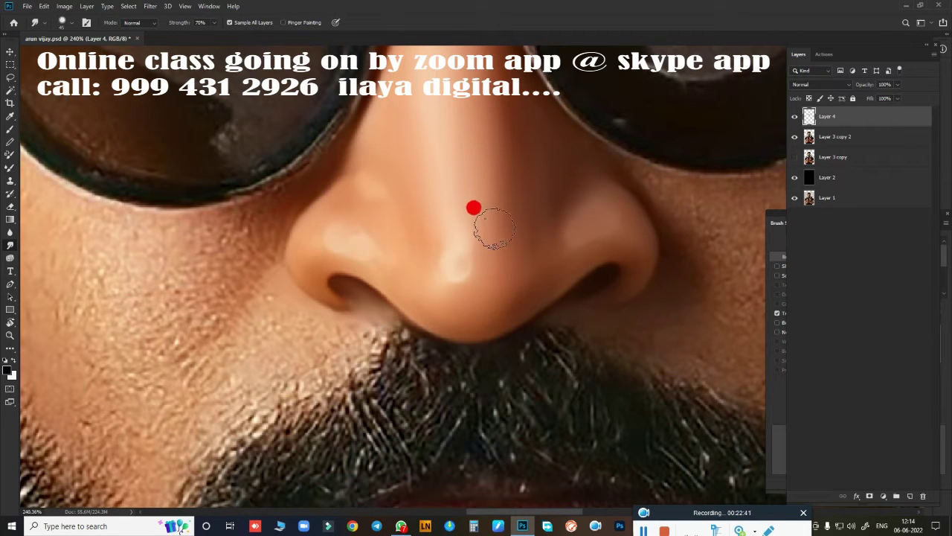
scroll(498, 224, down, 2)
scroll(495, 245, down, 1)
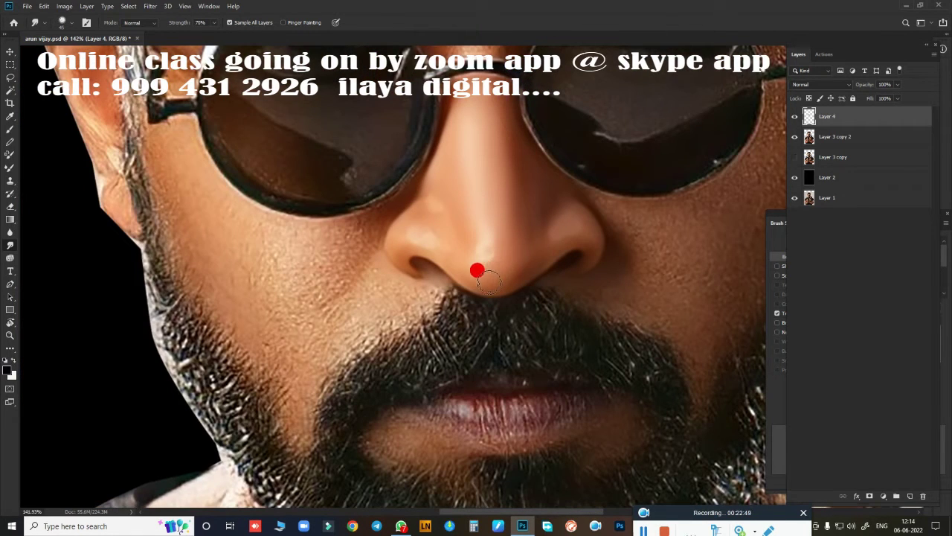
click(795, 116)
click(795, 116)
scroll(409, 321, down, 2)
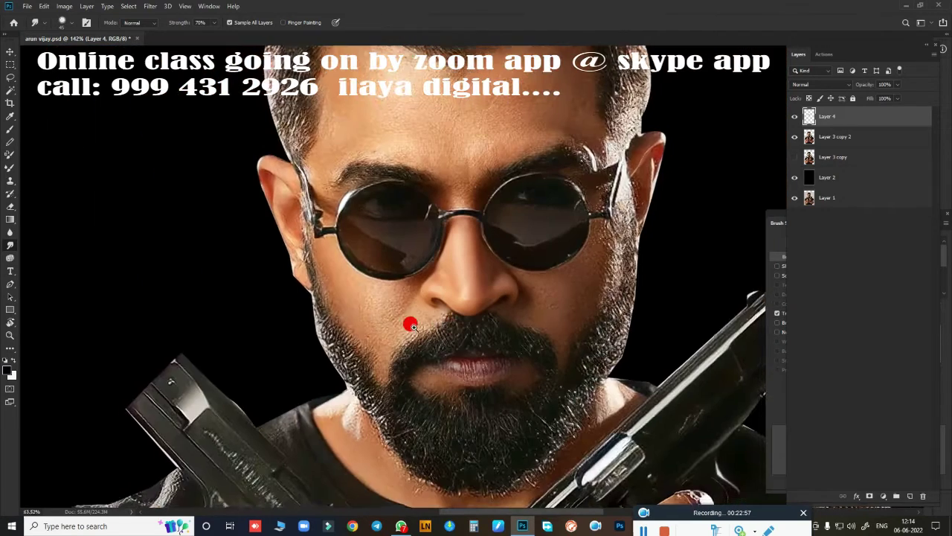
scroll(443, 340, down, 1)
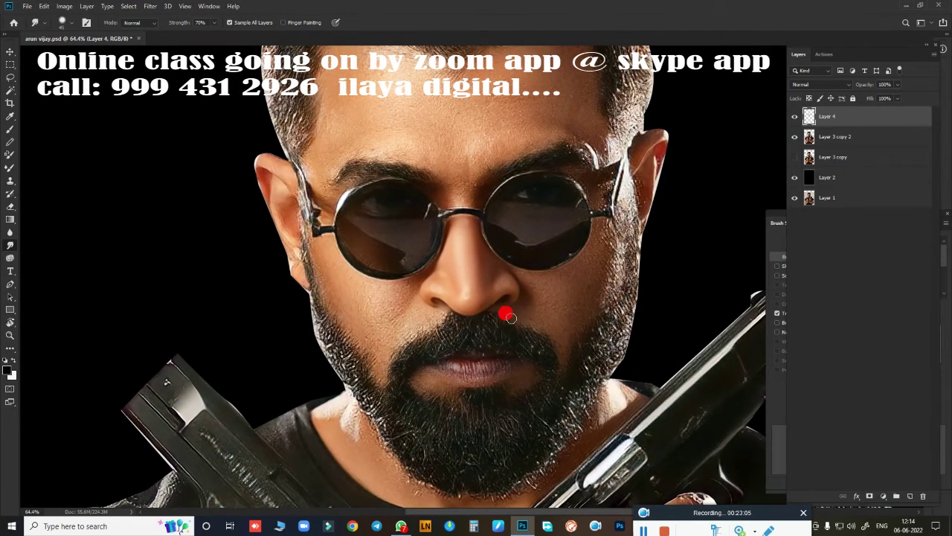
scroll(461, 387, up, 1)
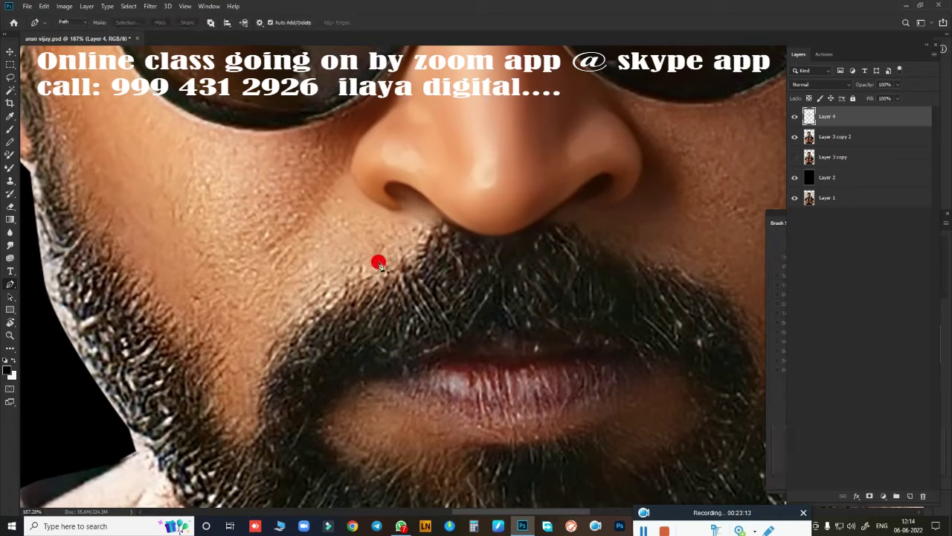
Draw a pen path around the nostrils and moustache and turn it into a selection
key(e)
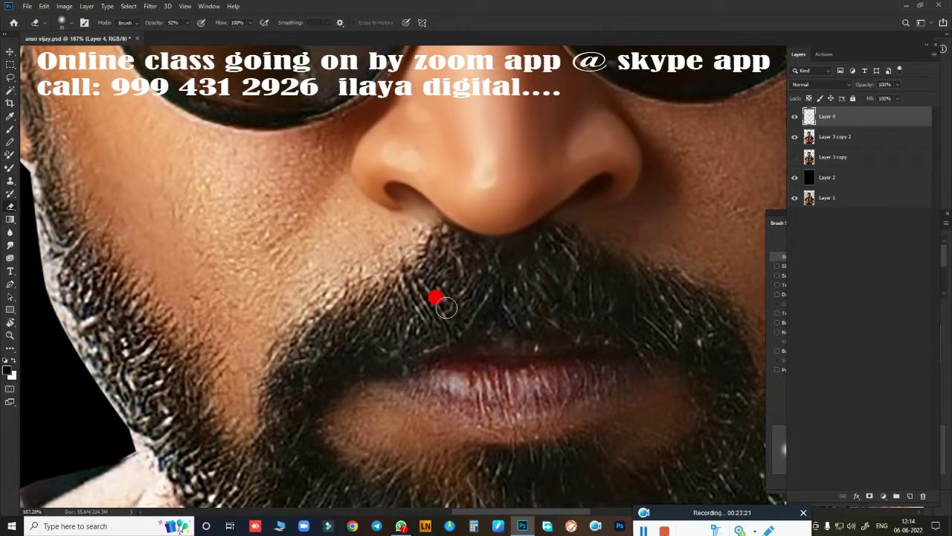
key(p)
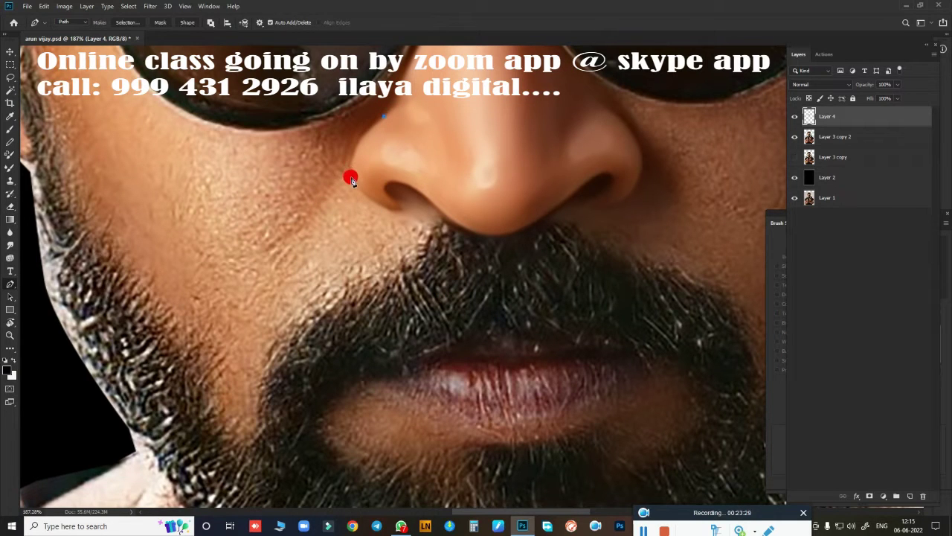
drag(275, 318, 272, 408)
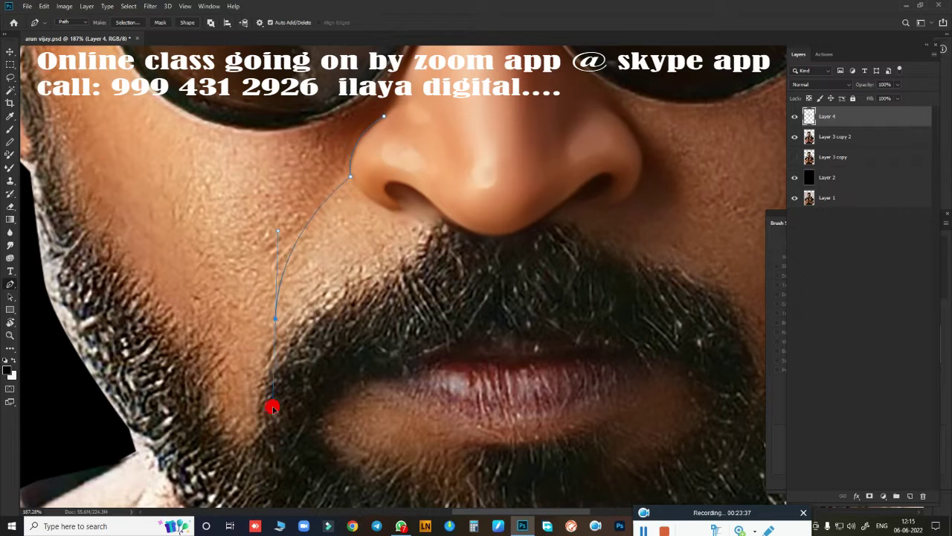
scroll(521, 306, down, 4)
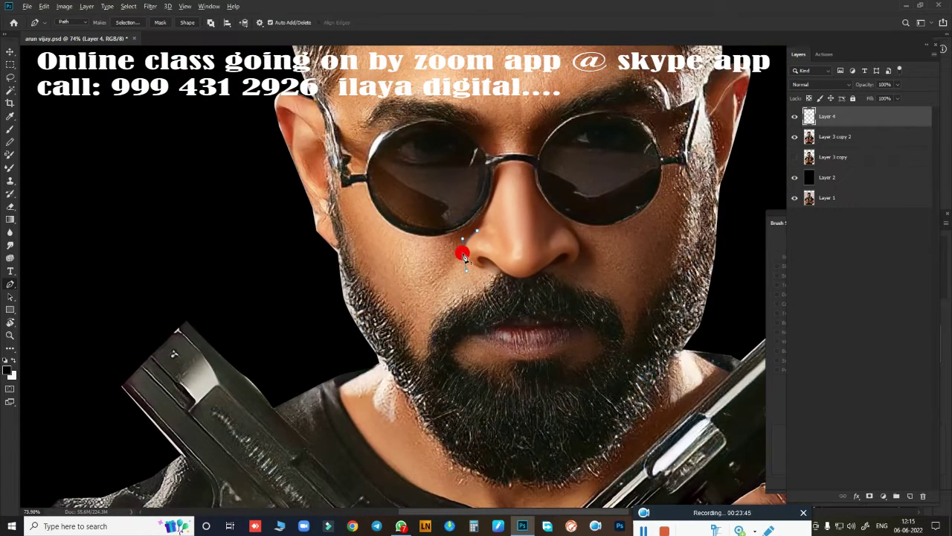
scroll(520, 297, up, 3)
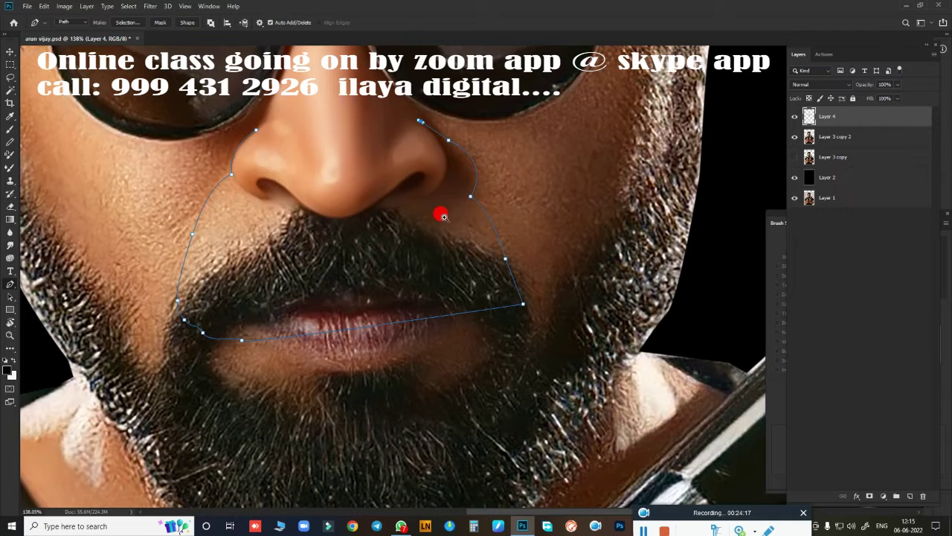
scroll(443, 217, up, 2)
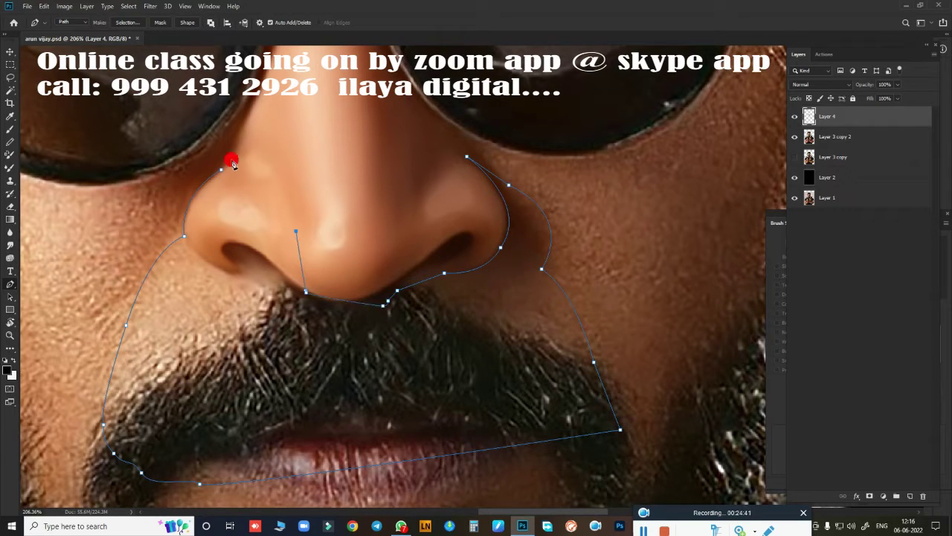
key(ctrl+Return)
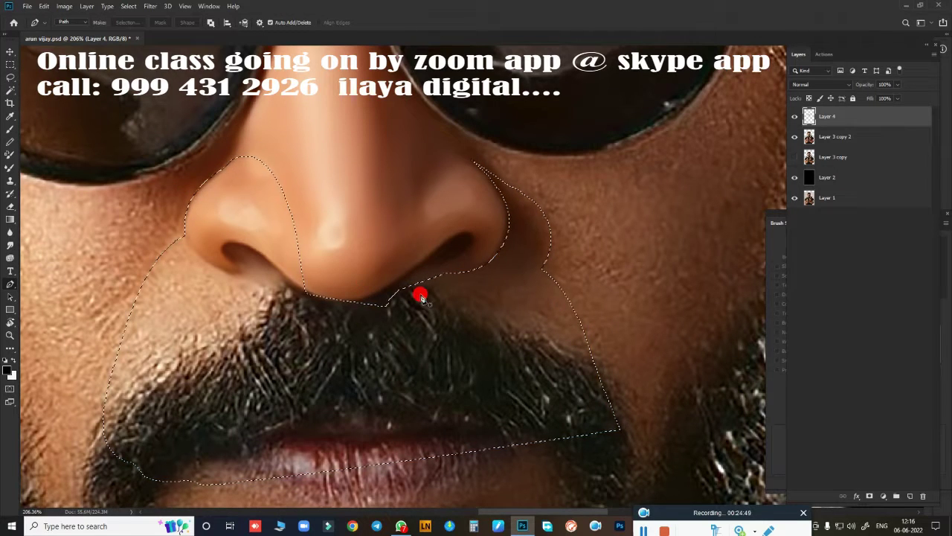
Smudge the skin along the nose wing, right nose edge and below the right nostril
key(r)
scroll(432, 285, up, 2)
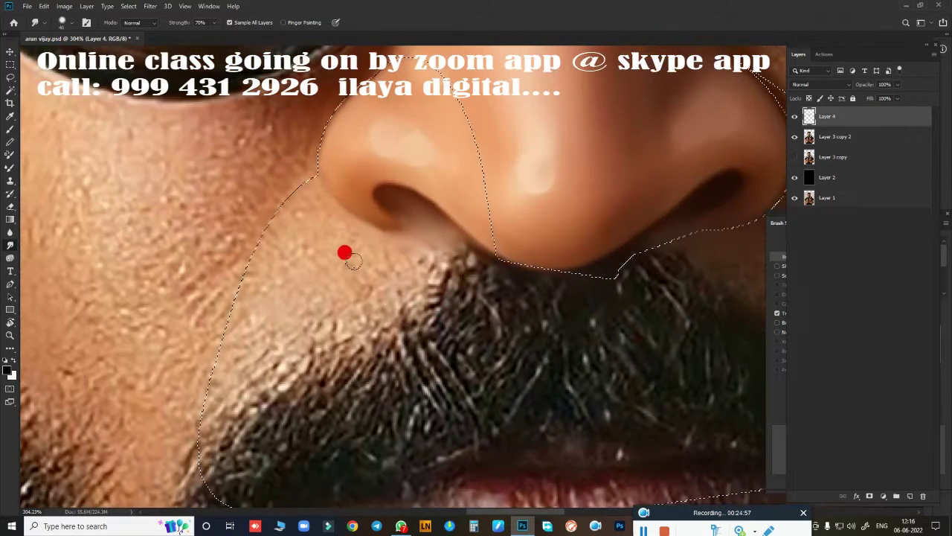
mouse_move(294, 243)
mouse_down()
mouse_move(329, 180)
mouse_move(377, 223)
mouse_move(309, 193)
mouse_move(231, 367)
mouse_move(428, 262)
mouse_move(334, 342)
mouse_up()
scroll(334, 342, up, 2)
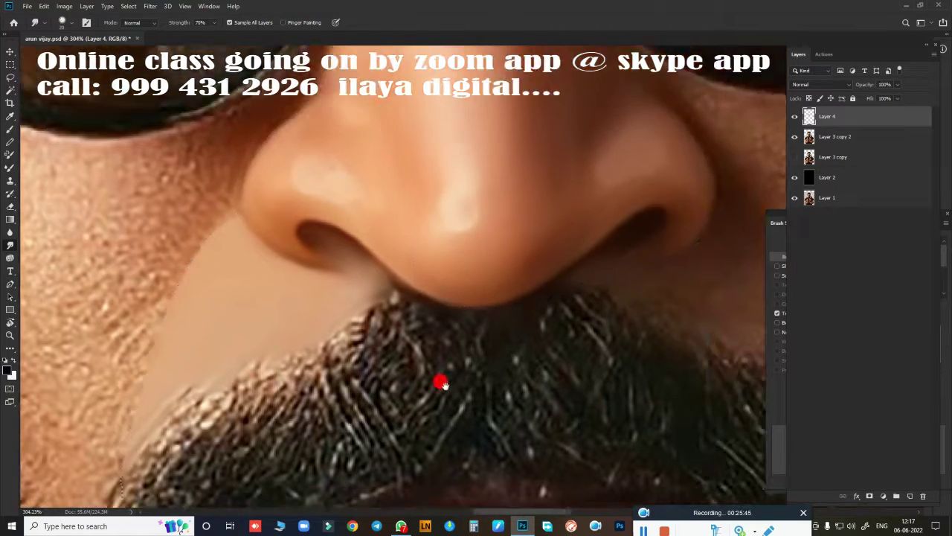
mouse_move(439, 382)
mouse_down()
mouse_move(313, 155)
mouse_move(464, 116)
mouse_move(587, 357)
mouse_up()
scroll(587, 357, right, 5)
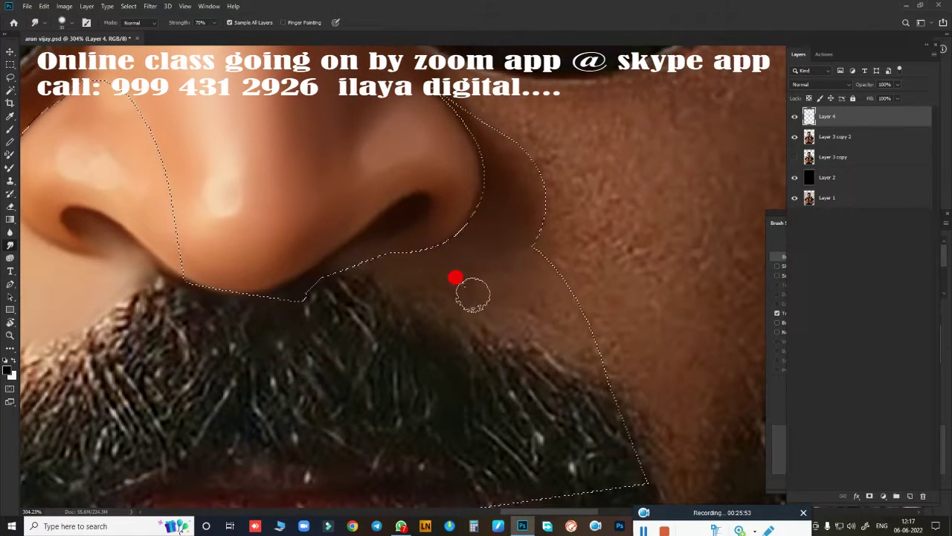
mouse_move(454, 276)
mouse_down()
mouse_move(472, 141)
mouse_move(476, 153)
mouse_move(451, 140)
mouse_move(472, 127)
mouse_move(480, 233)
mouse_move(578, 319)
mouse_move(450, 272)
mouse_move(443, 260)
mouse_move(347, 250)
mouse_move(523, 378)
mouse_move(595, 335)
mouse_move(465, 248)
mouse_move(505, 238)
mouse_up()
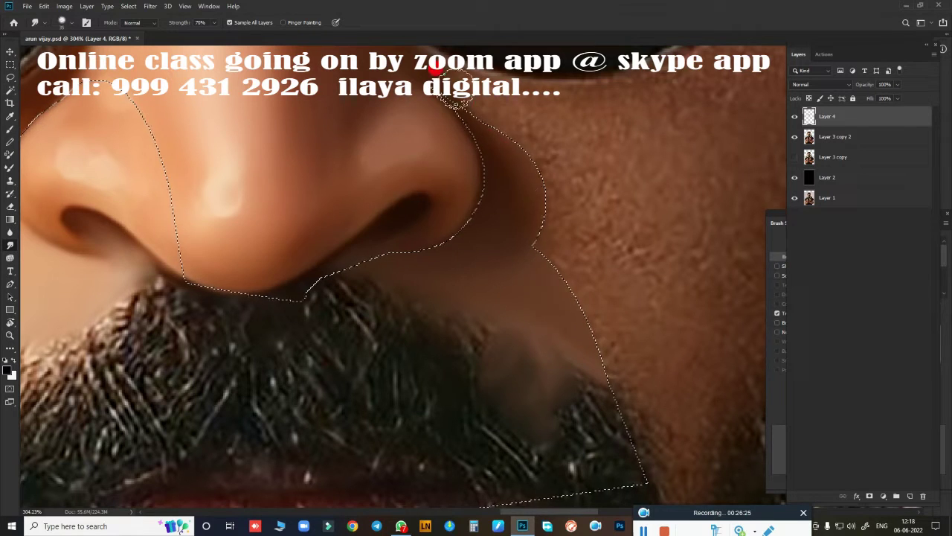
drag(561, 257, 511, 283)
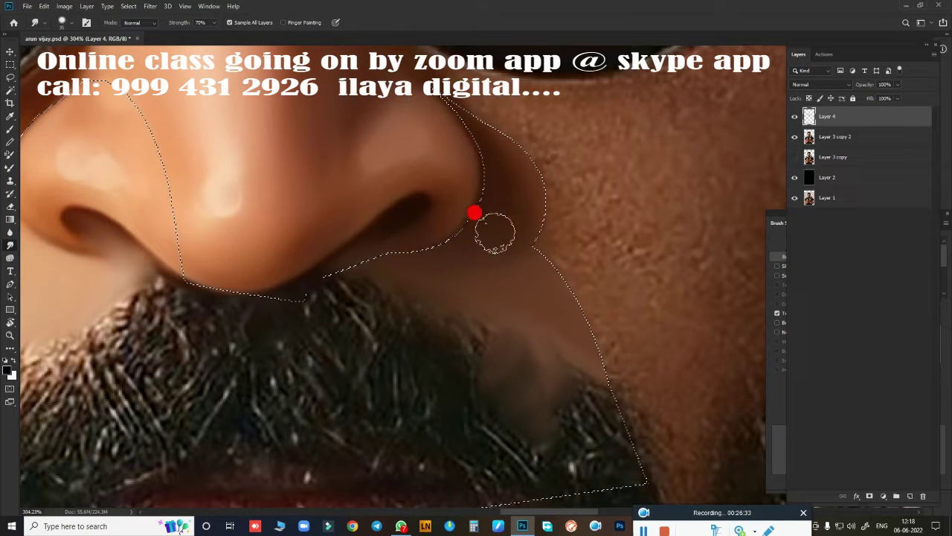
drag(495, 233, 406, 397)
Erase stray smudged paint off the moustache below the nostril
key(e)
drag(508, 354, 482, 340)
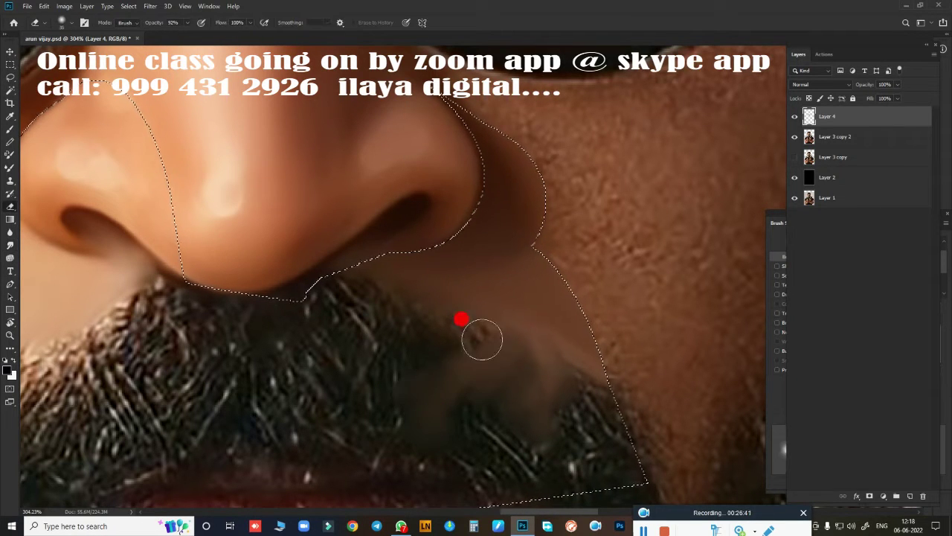
drag(421, 308, 372, 372)
scroll(465, 353, left, 5)
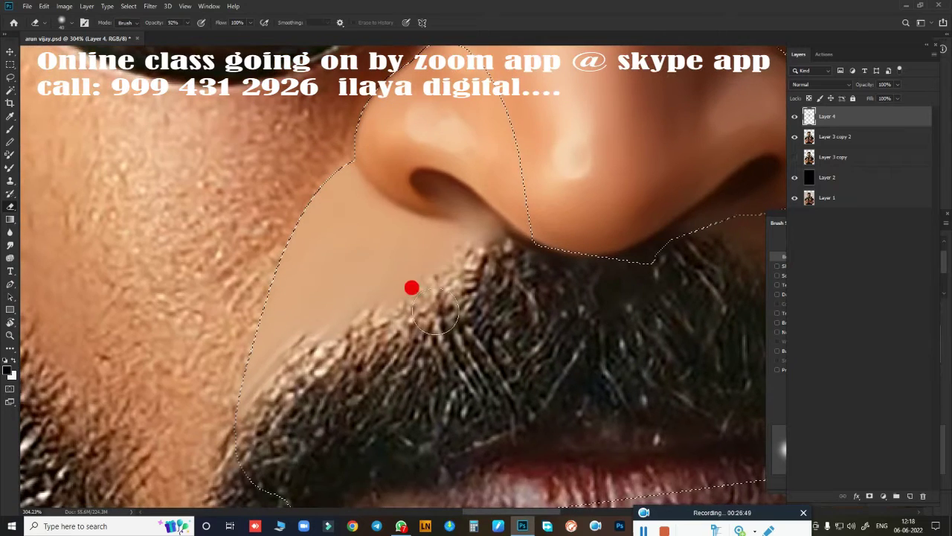
scroll(254, 445, up, 3)
scroll(372, 387, right, 5)
scroll(503, 322, up, 1)
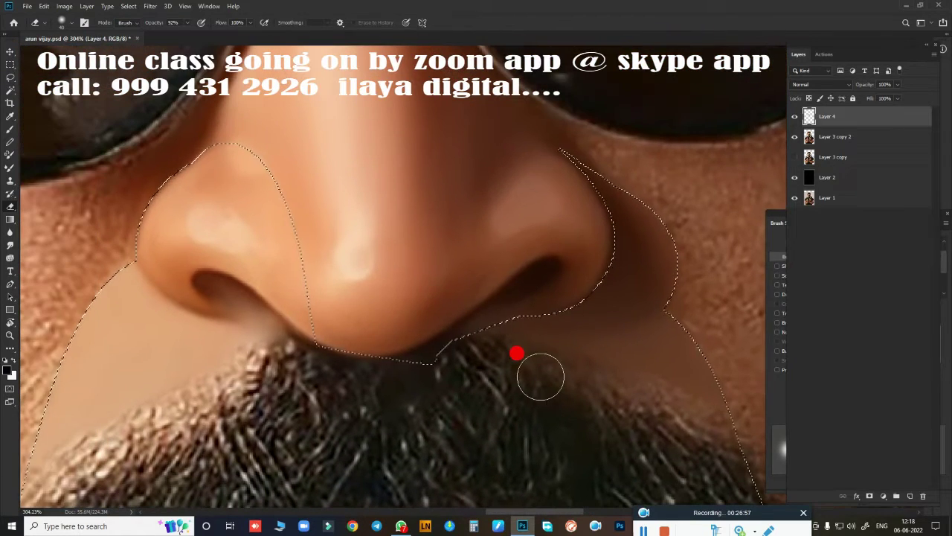
Smudge the skin along both nose edges down the cheeks toward the moustache
key(r)
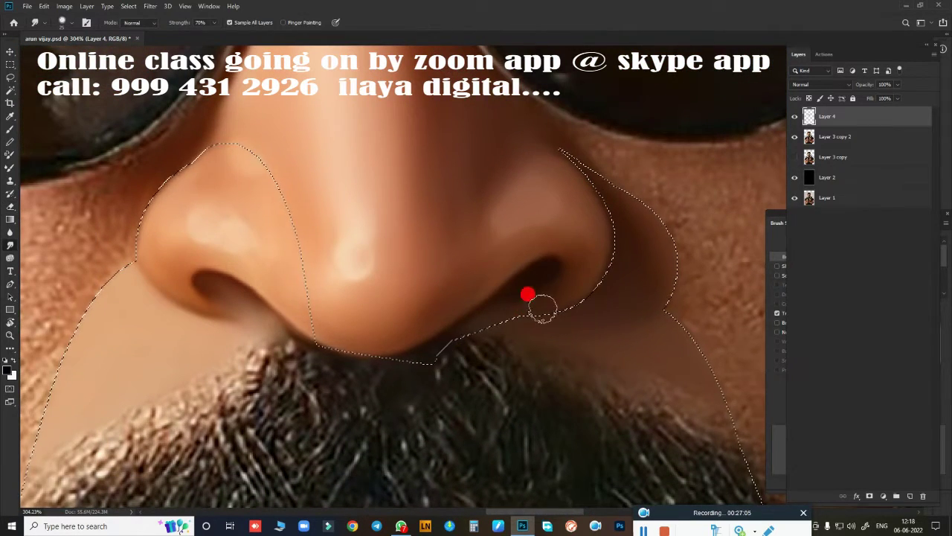
scroll(278, 230, down, 2)
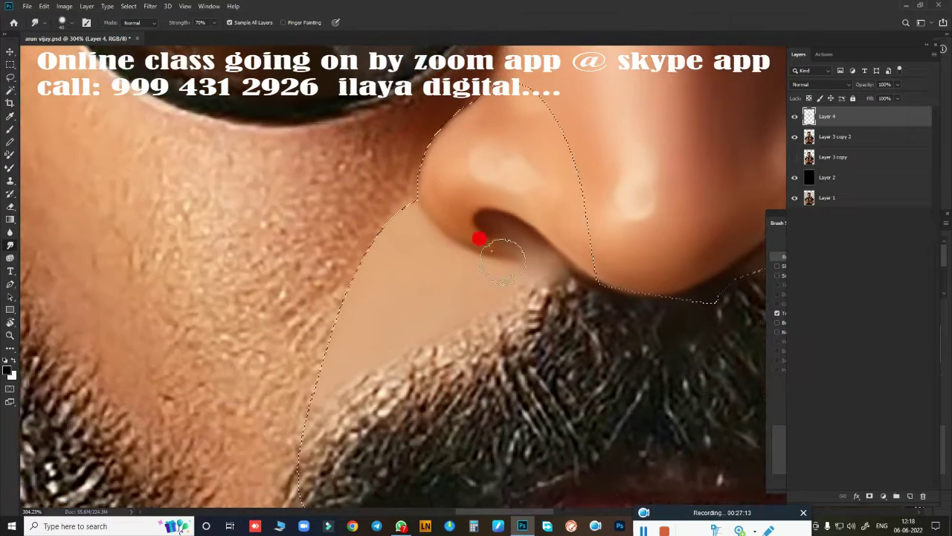
mouse_move(440, 175)
mouse_down()
mouse_move(436, 198)
mouse_move(400, 241)
mouse_move(427, 230)
mouse_move(388, 282)
mouse_up()
scroll(427, 318, right, 5)
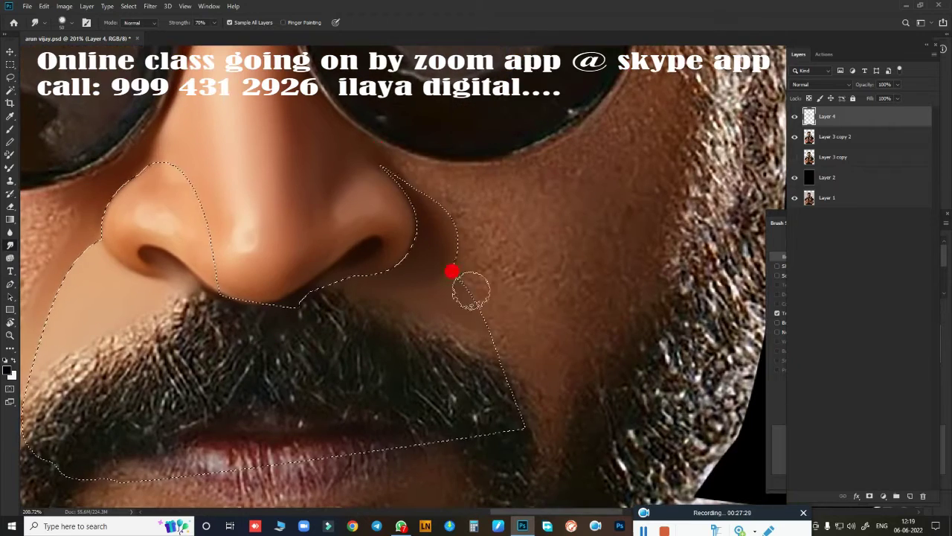
mouse_move(424, 176)
mouse_down()
mouse_move(402, 169)
mouse_move(385, 239)
mouse_move(489, 285)
mouse_move(522, 360)
mouse_move(457, 245)
mouse_move(490, 312)
mouse_up()
Deselect with Ctrl+D and smudge the cheek edge beside the nose smoother
key(ctrl+d)
scroll(491, 308, down, 2)
scroll(491, 328, down, 3)
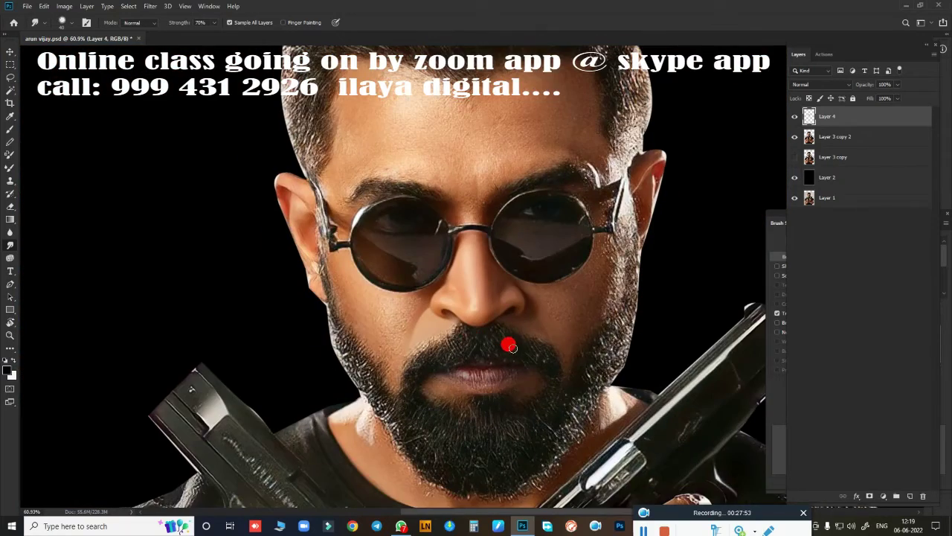
scroll(457, 335, up, 5)
drag(348, 212, 360, 176)
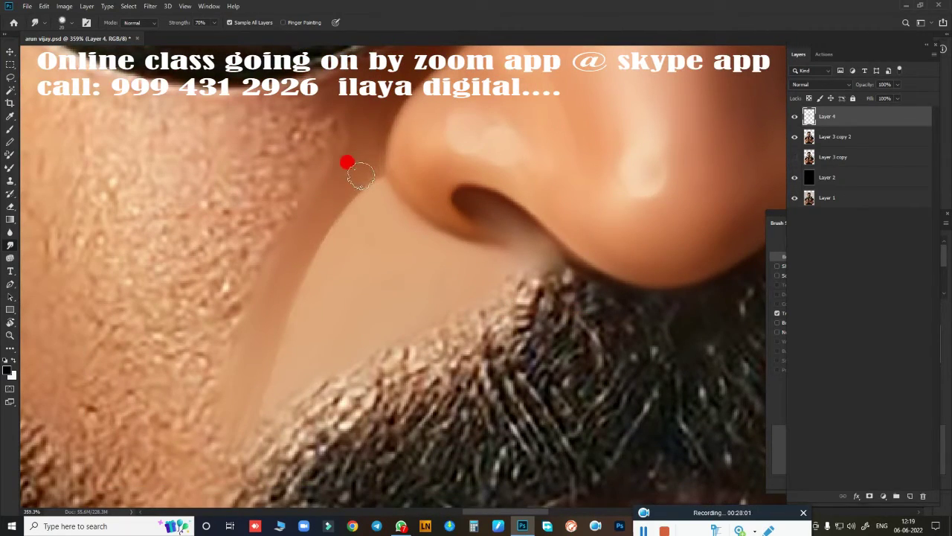
key(e)
scroll(362, 366, down, 3)
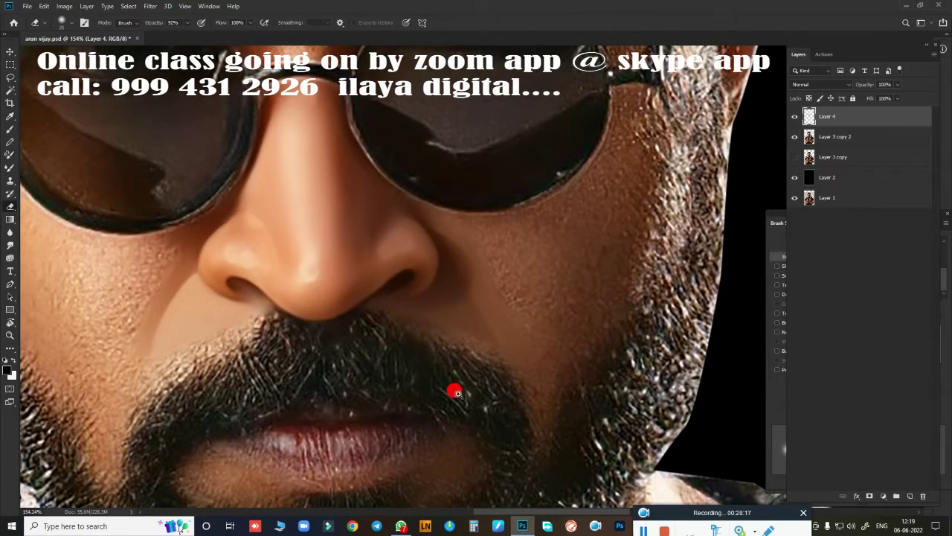
scroll(455, 392, up, 2)
key(r)
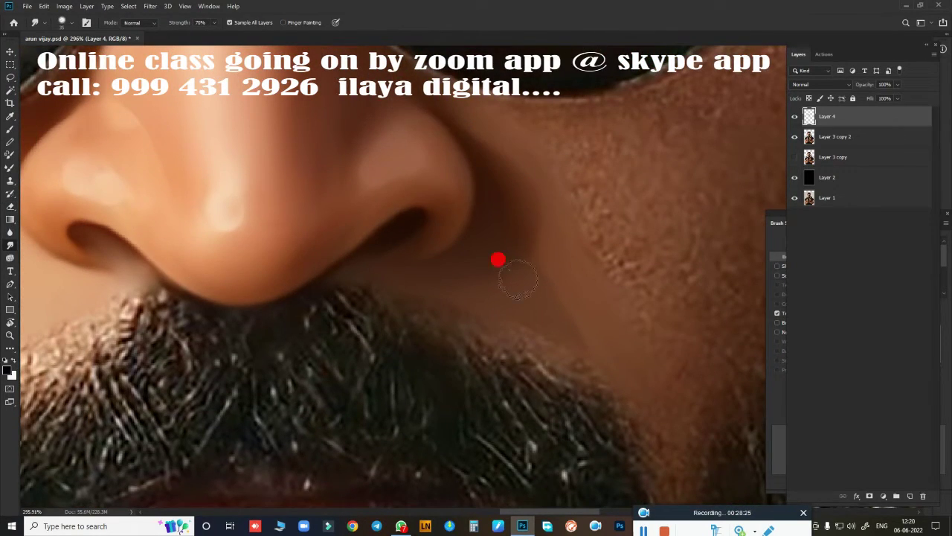
scroll(424, 301, down, 4)
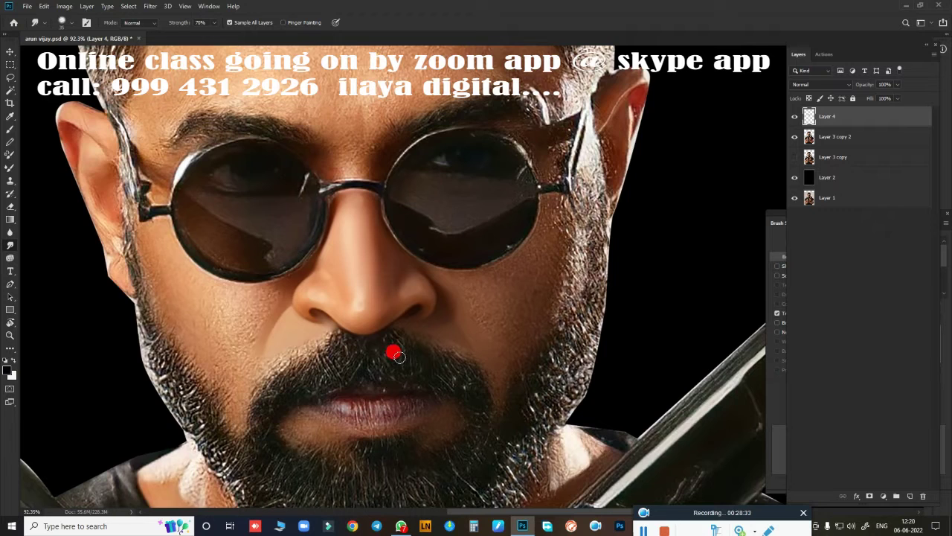
scroll(398, 356, up, 2)
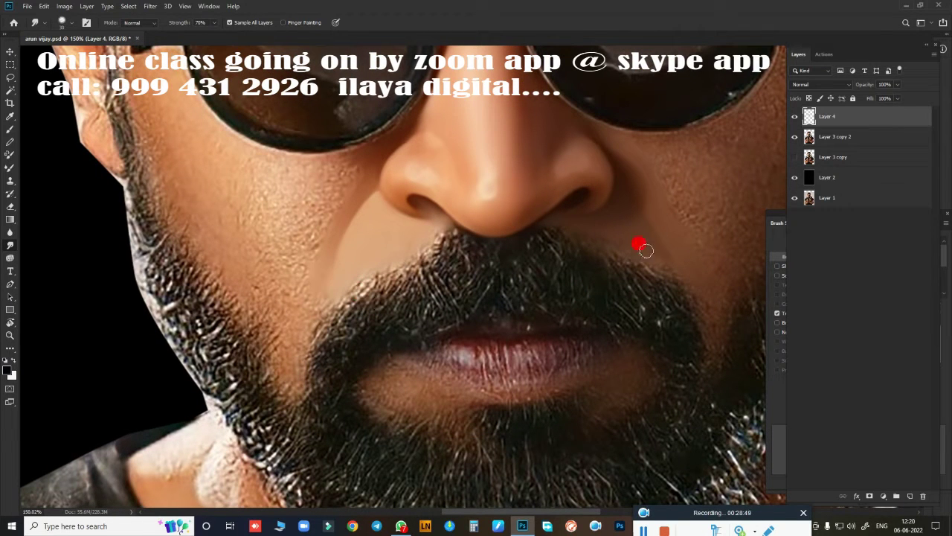
scroll(662, 362, down, 2)
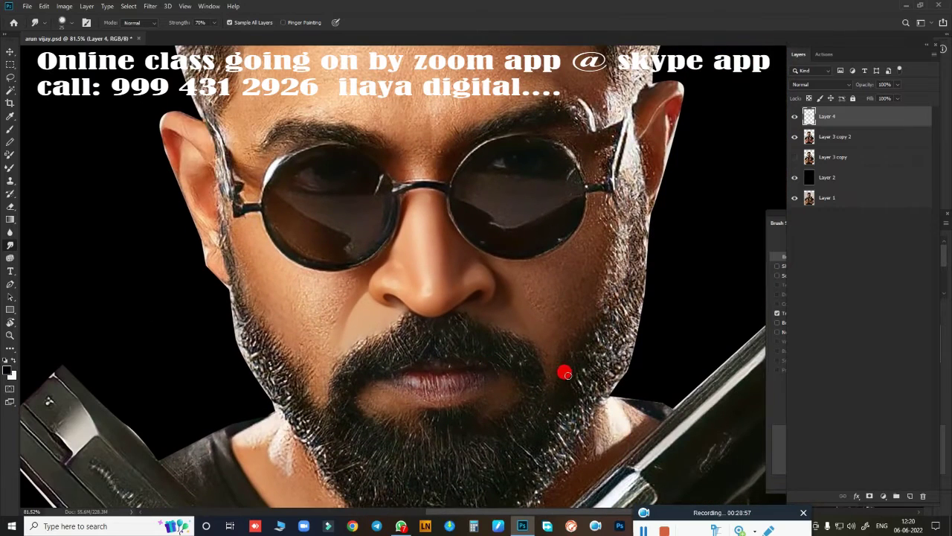
Trace a pen path along the right lens rim, over the nose bridge and around the left lens
key(p)
scroll(534, 261, up, 3)
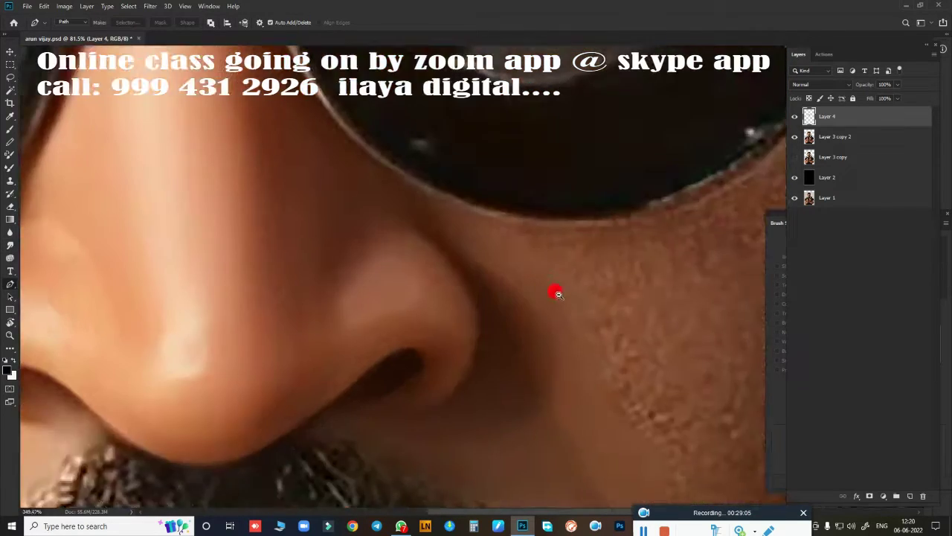
scroll(708, 157, down, 1)
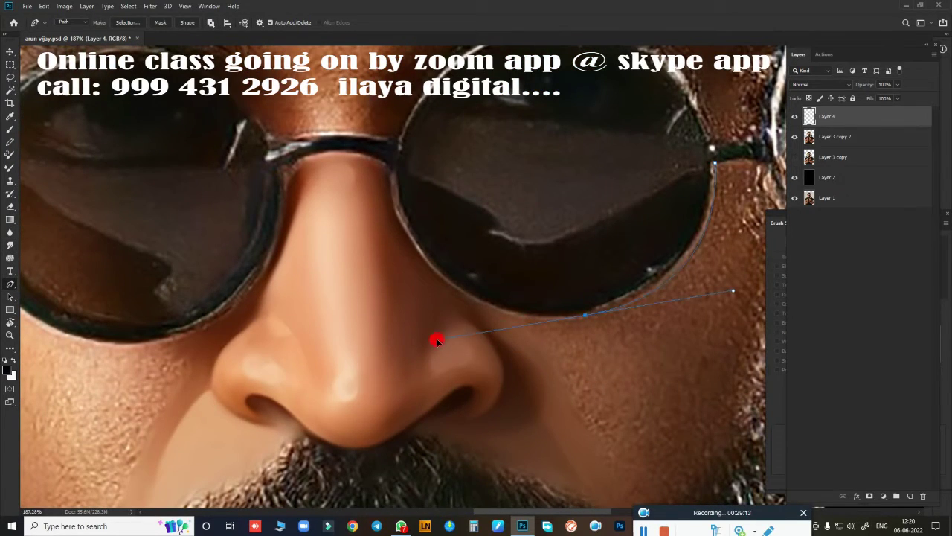
drag(405, 235, 353, 128)
scroll(350, 247, up, 2)
drag(382, 203, 298, 270)
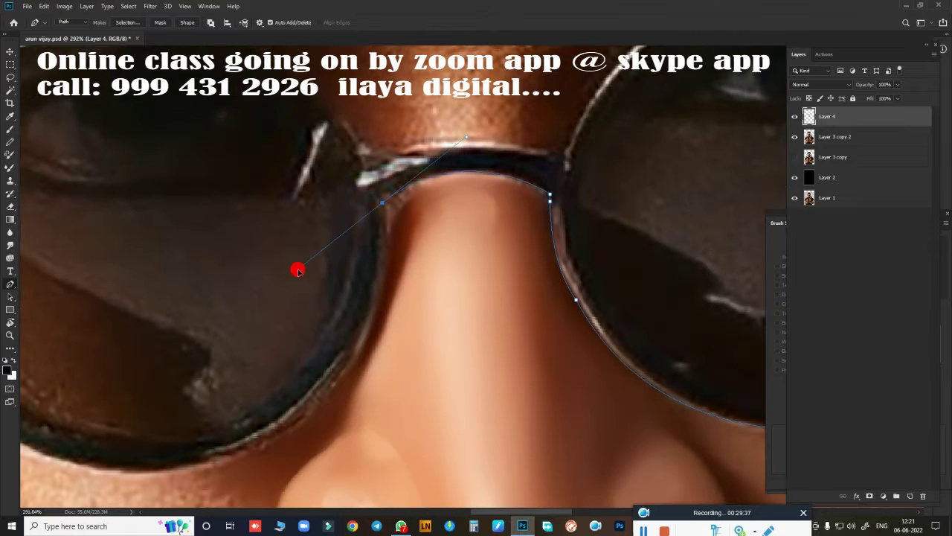
scroll(382, 208, down, 2)
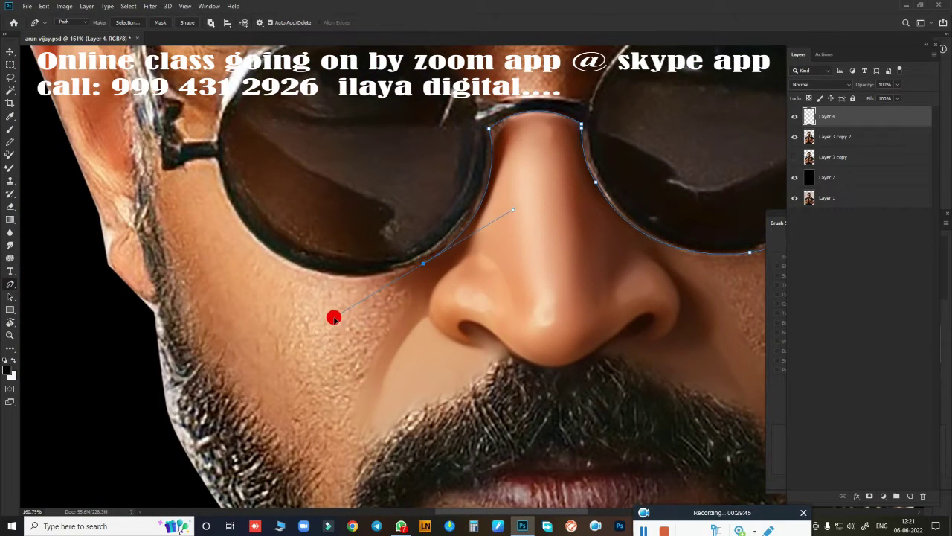
scroll(423, 268, up, 3)
drag(277, 320, 202, 223)
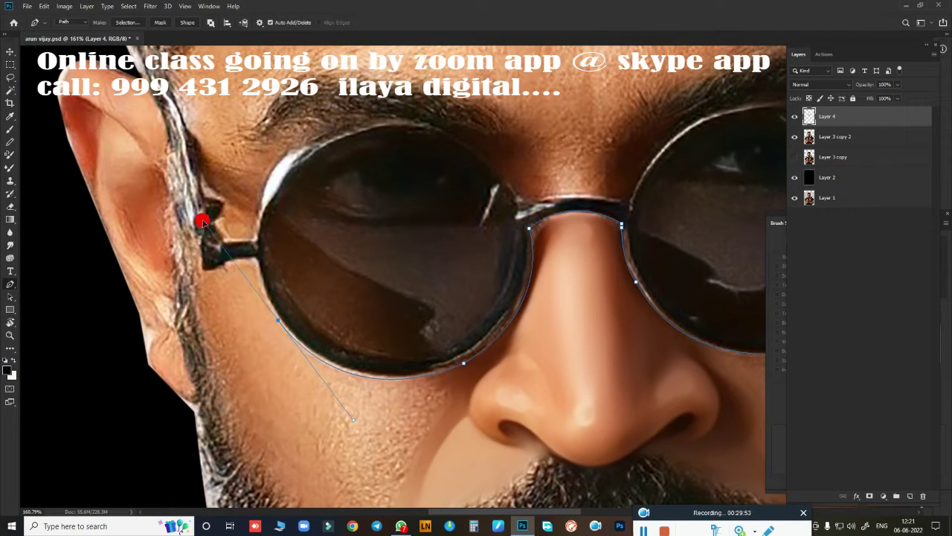
Continue the path down both cheeks and along the moustache and beard edge
scroll(321, 283, up, 2)
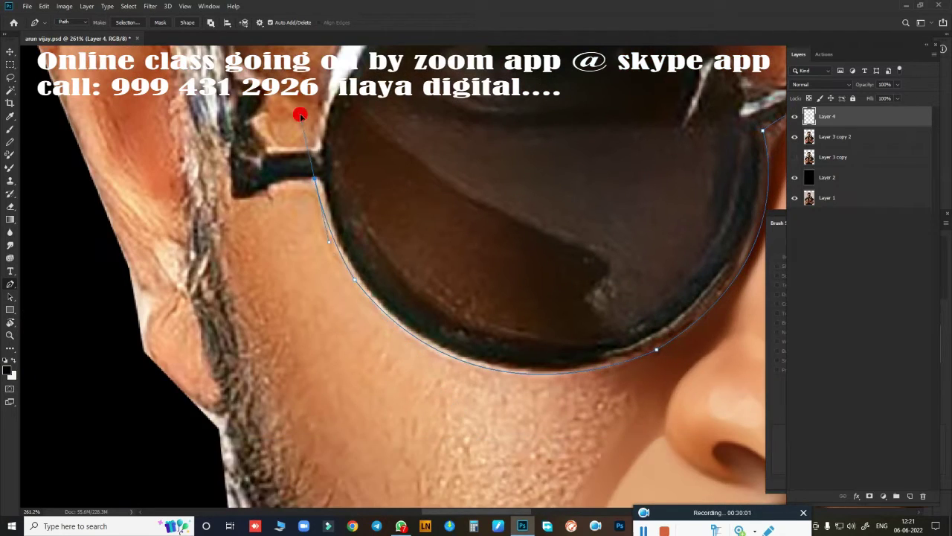
scroll(315, 174, down, 3)
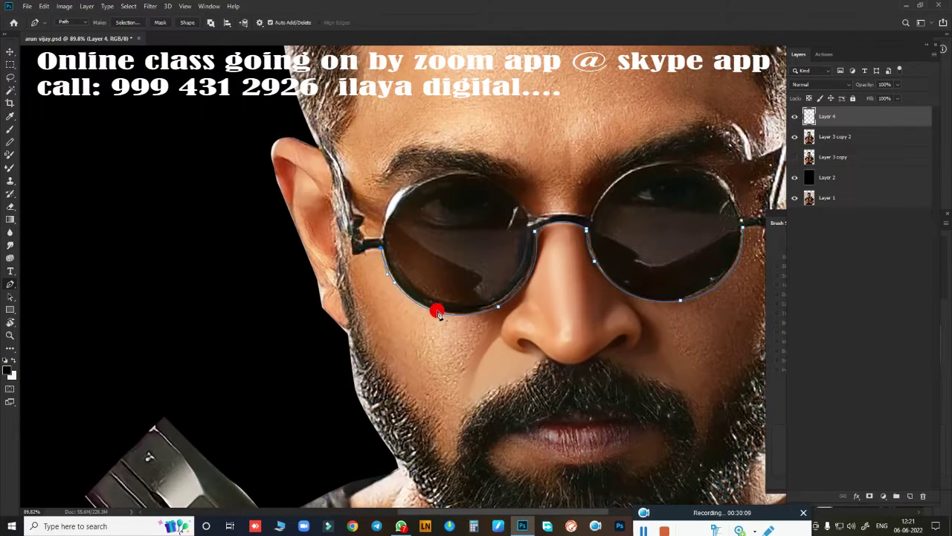
scroll(421, 307, up, 1)
scroll(369, 313, up, 1)
scroll(391, 273, up, 2)
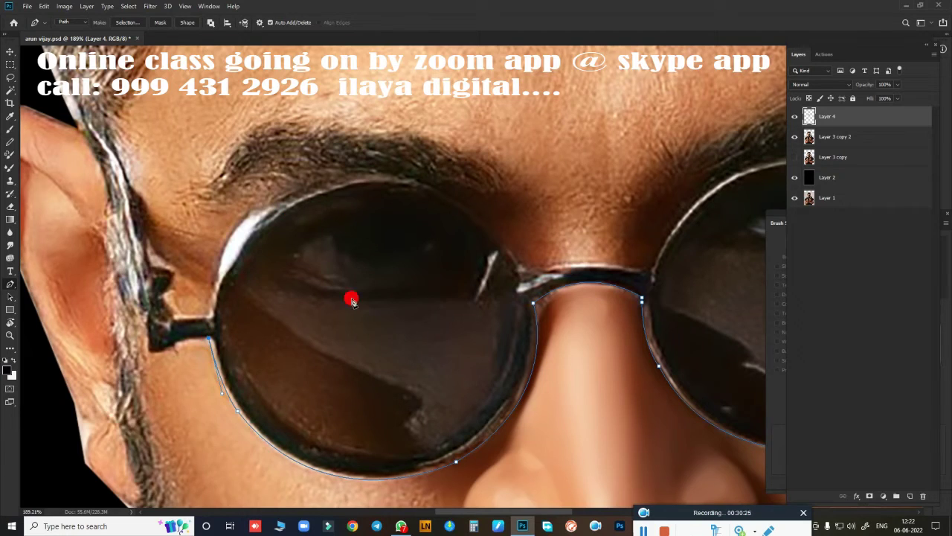
scroll(351, 300, down, 3)
scroll(284, 207, up, 4)
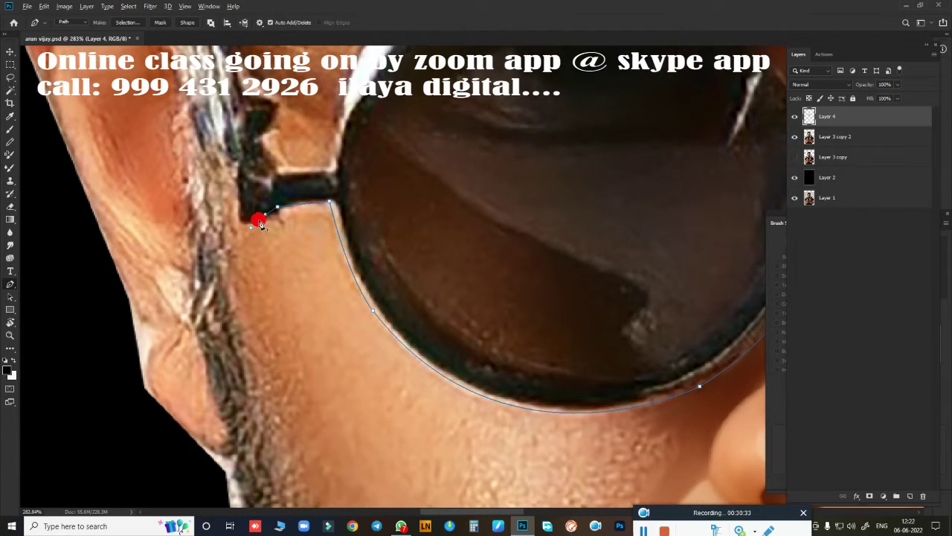
scroll(201, 95, down, 2)
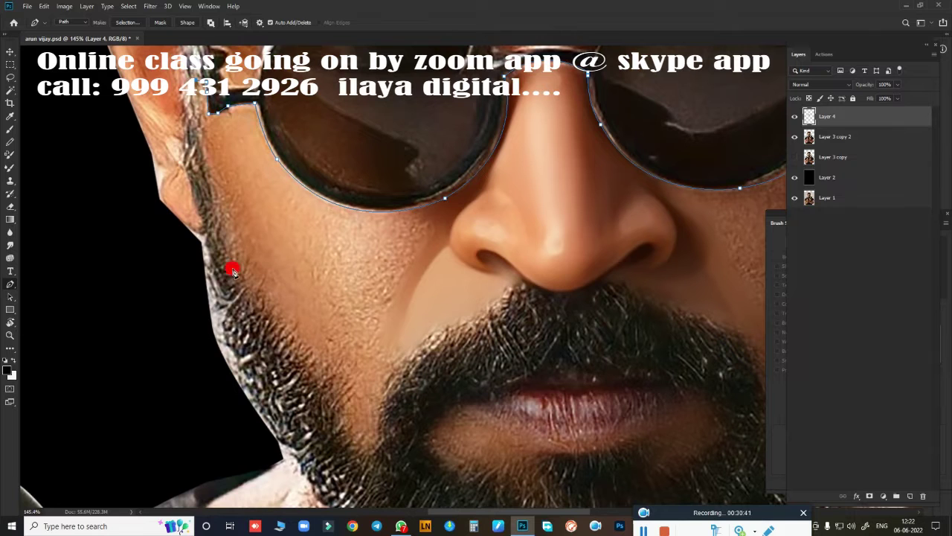
scroll(358, 231, down, 3)
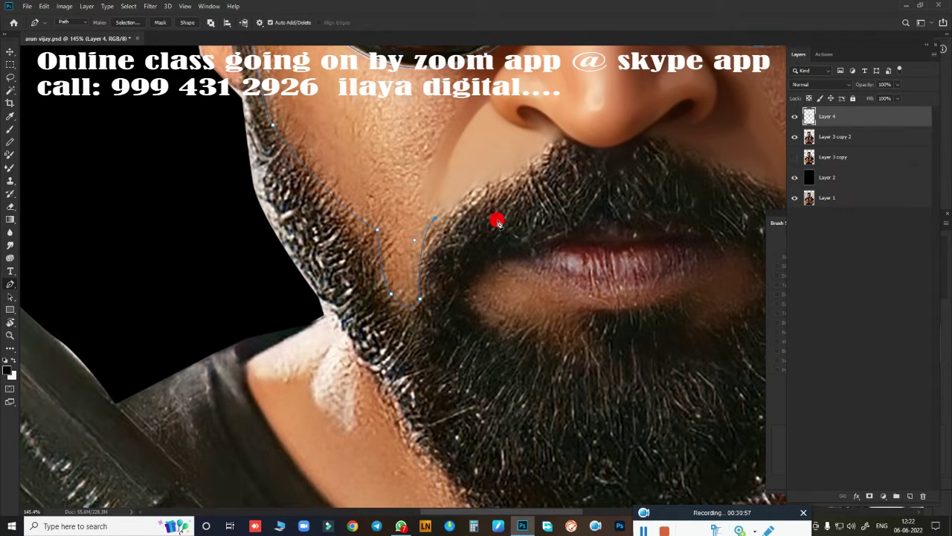
scroll(497, 222, up, 3)
scroll(300, 296, right, 3)
scroll(518, 294, right, 3)
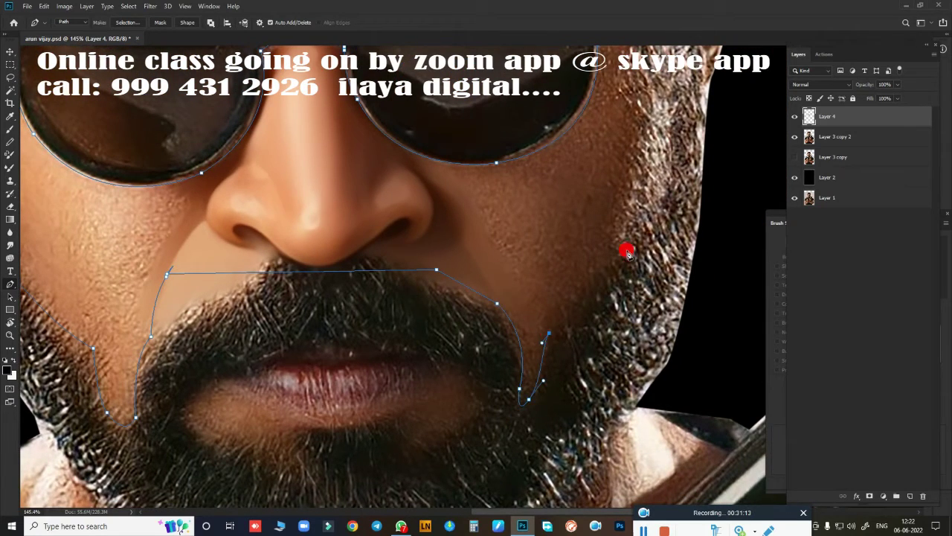
scroll(629, 306, down, 5)
scroll(487, 340, up, 3)
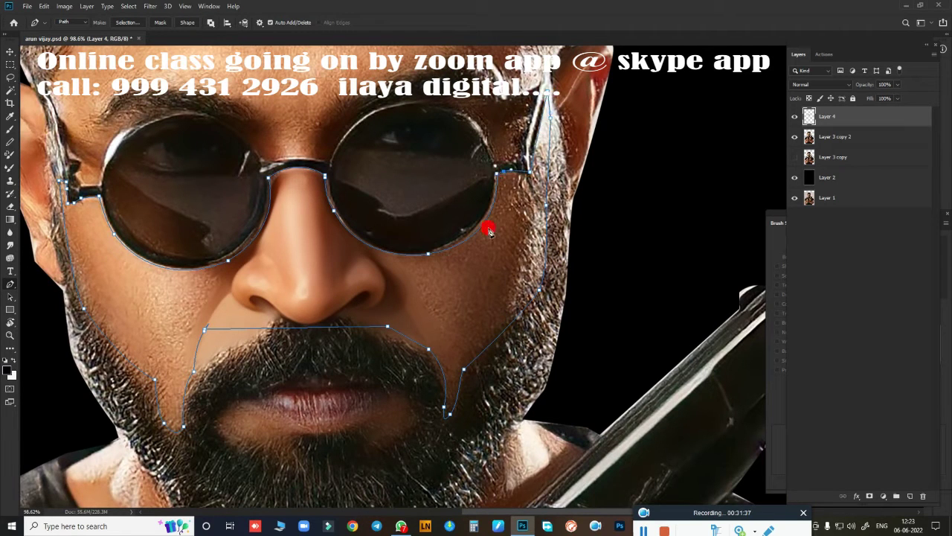
scroll(608, 268, up, 1)
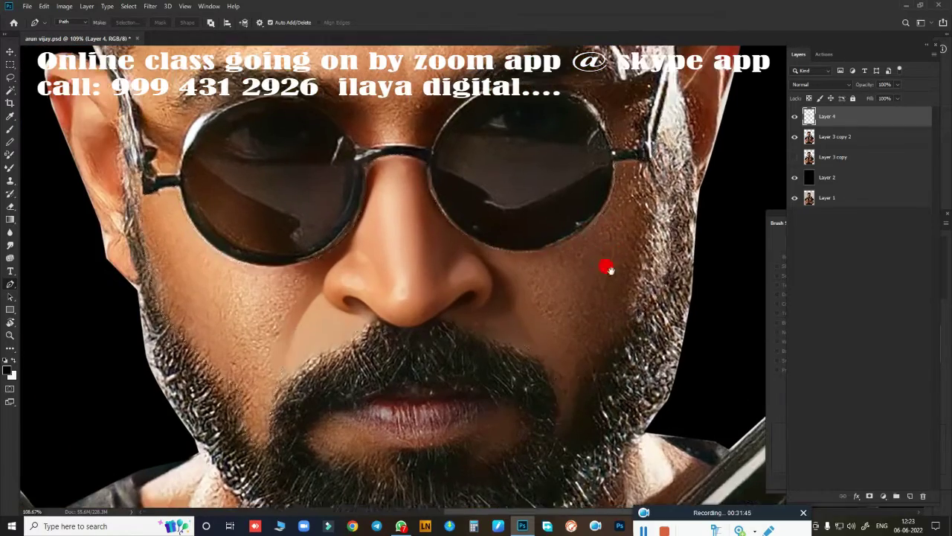
Convert the cheek path into an active selection and switch to the Smudge tool
right_click(627, 235)
key(Return)
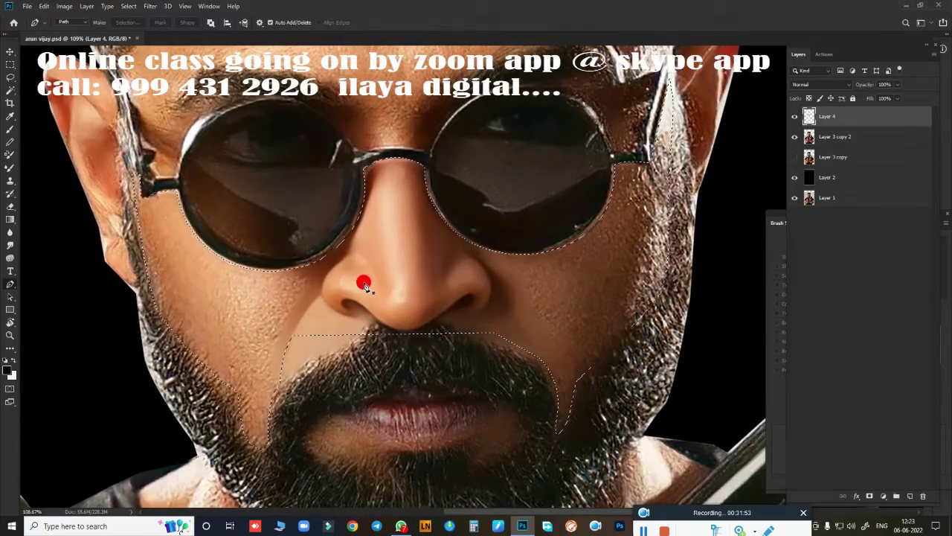
key(r)
scroll(364, 283, up, 2)
scroll(342, 291, up, 2)
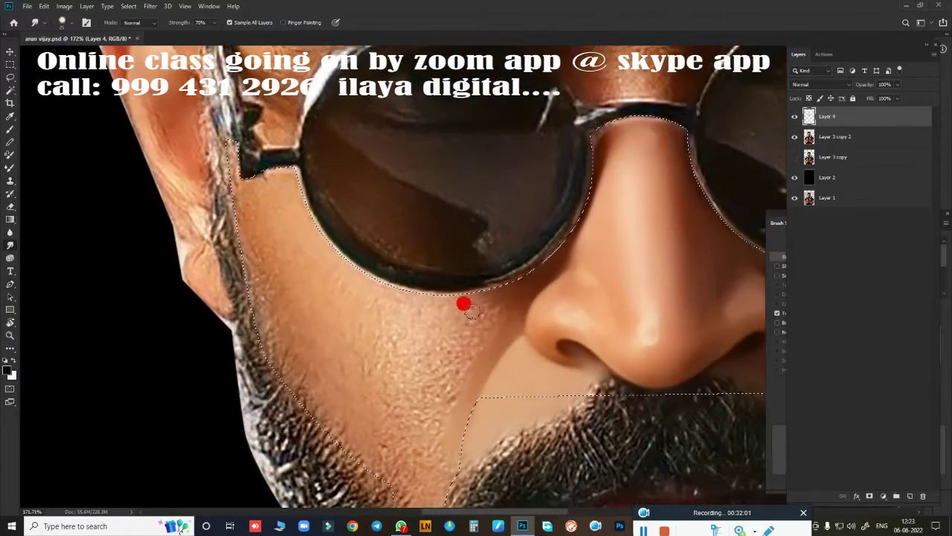
scroll(463, 303, up, 1)
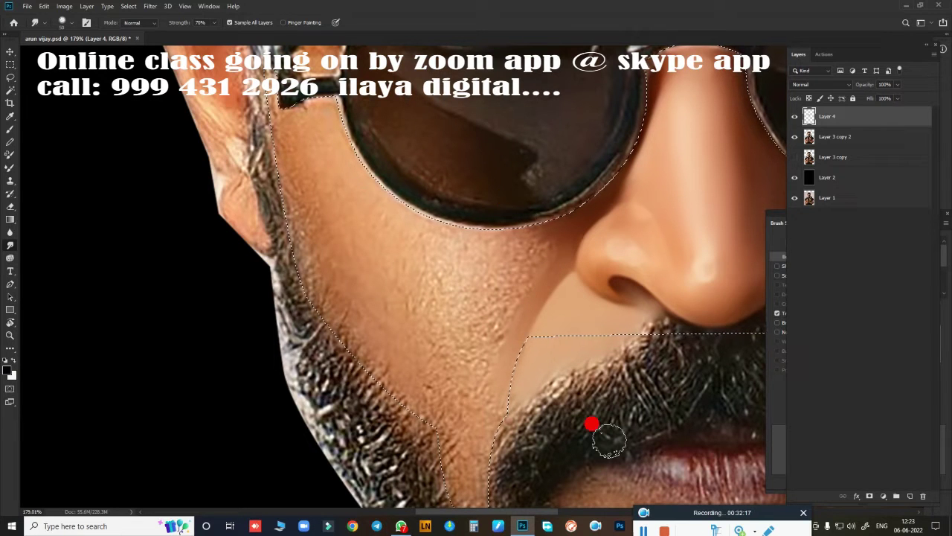
Smudge the temple piece, lower glasses rim, cheek and chin edge smooth
drag(282, 127, 255, 47)
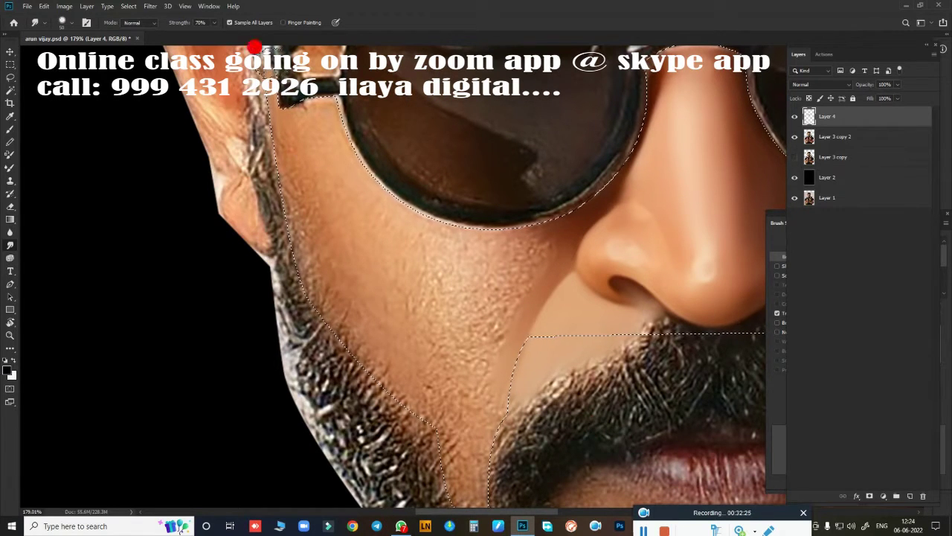
mouse_move(365, 197)
mouse_down()
mouse_move(435, 230)
mouse_move(588, 201)
mouse_move(482, 227)
mouse_up()
drag(501, 283, 535, 258)
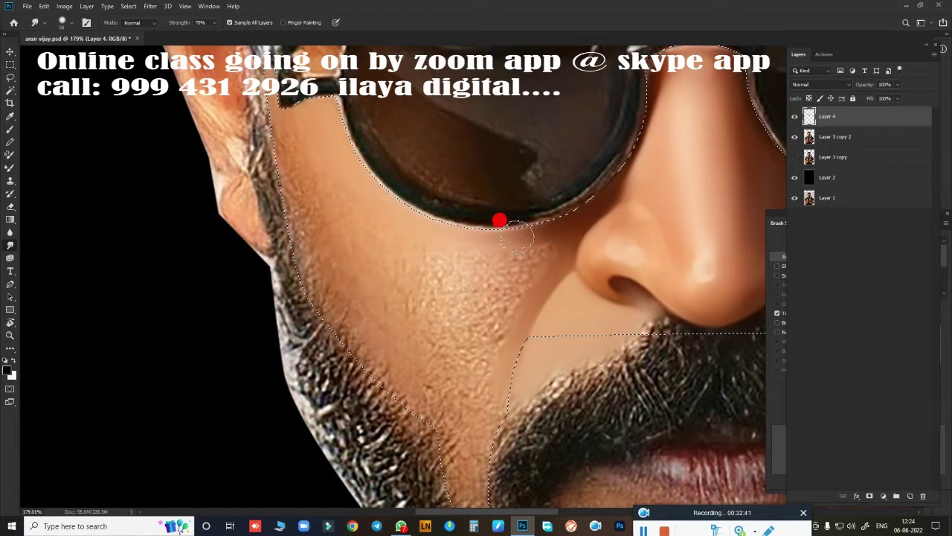
mouse_move(270, 127)
mouse_down()
mouse_move(261, 187)
mouse_move(288, 261)
mouse_move(272, 122)
mouse_up()
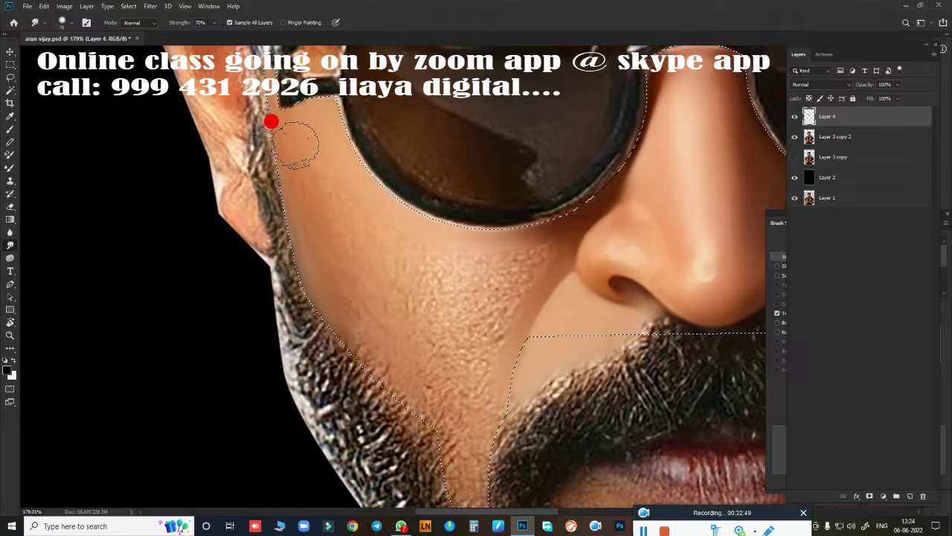
mouse_move(439, 421)
mouse_down()
mouse_move(453, 293)
mouse_move(412, 345)
mouse_move(422, 417)
mouse_move(399, 320)
mouse_move(427, 272)
mouse_move(319, 250)
mouse_move(296, 273)
mouse_move(392, 287)
mouse_move(375, 276)
mouse_move(445, 270)
mouse_up()
scroll(444, 270, up, 3)
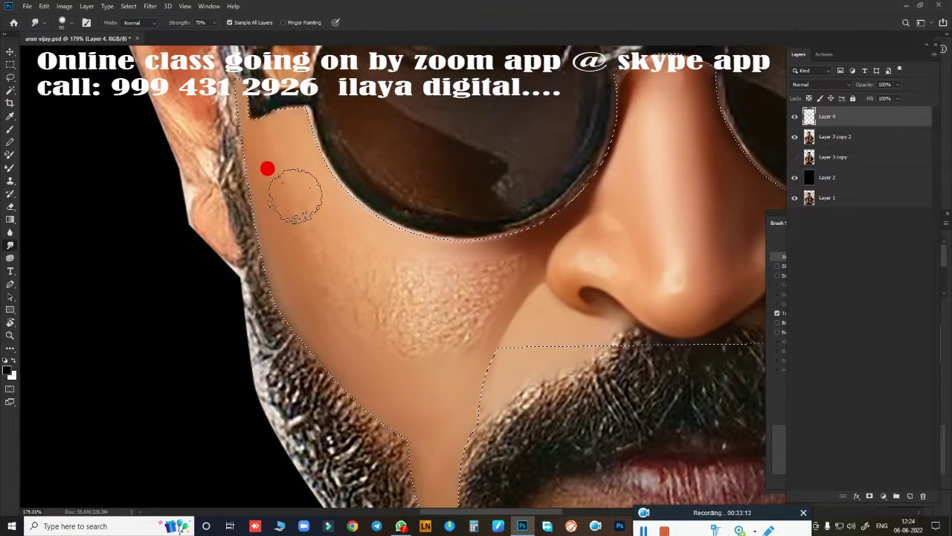
mouse_move(267, 169)
mouse_down()
mouse_move(245, 201)
mouse_move(289, 187)
mouse_move(353, 247)
mouse_move(334, 299)
mouse_move(270, 174)
mouse_move(236, 164)
mouse_move(287, 171)
mouse_move(245, 277)
mouse_move(425, 319)
mouse_move(488, 259)
mouse_move(470, 263)
mouse_move(521, 224)
mouse_move(392, 279)
mouse_move(353, 263)
mouse_move(404, 291)
mouse_move(425, 261)
mouse_move(451, 306)
mouse_up()
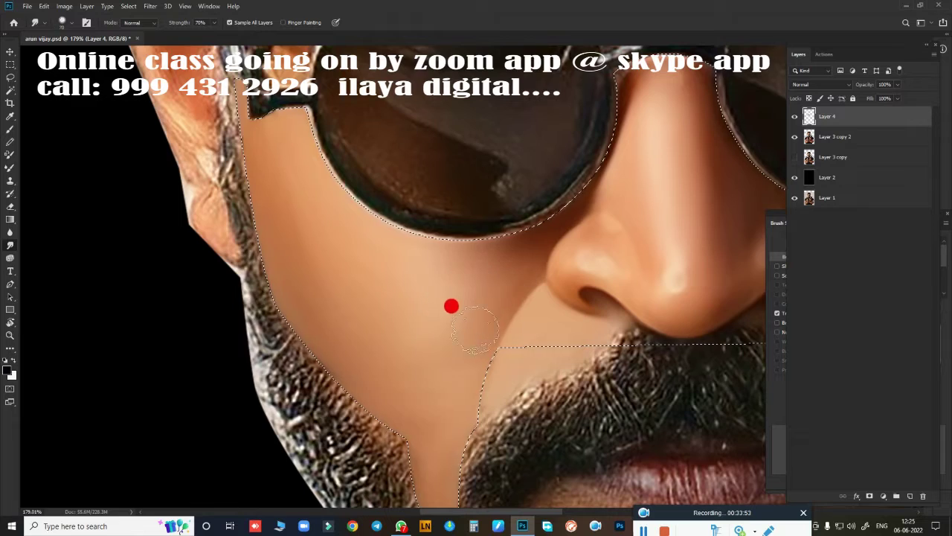
Smooth the right cheek along the lens rim, below the sunglasses and at the beard edge
drag(491, 347, 109, 345)
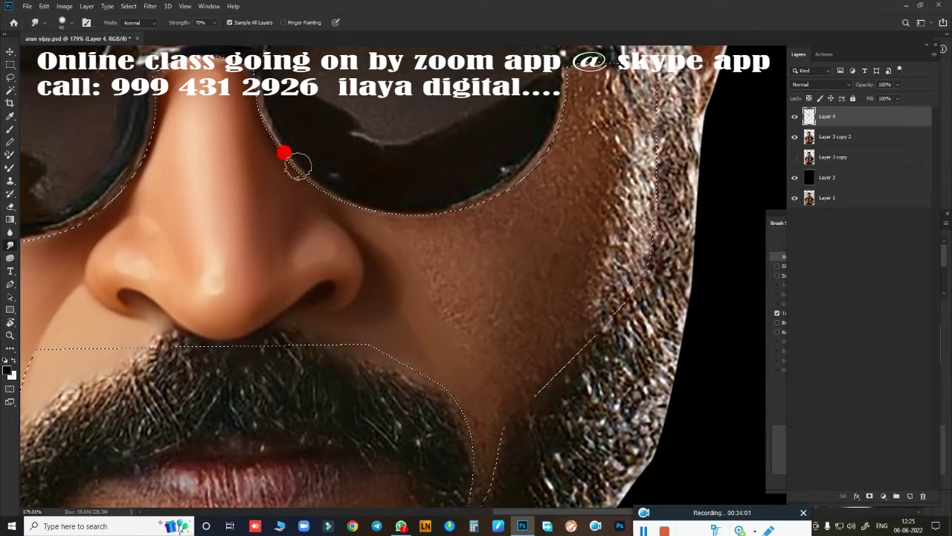
drag(298, 166, 380, 183)
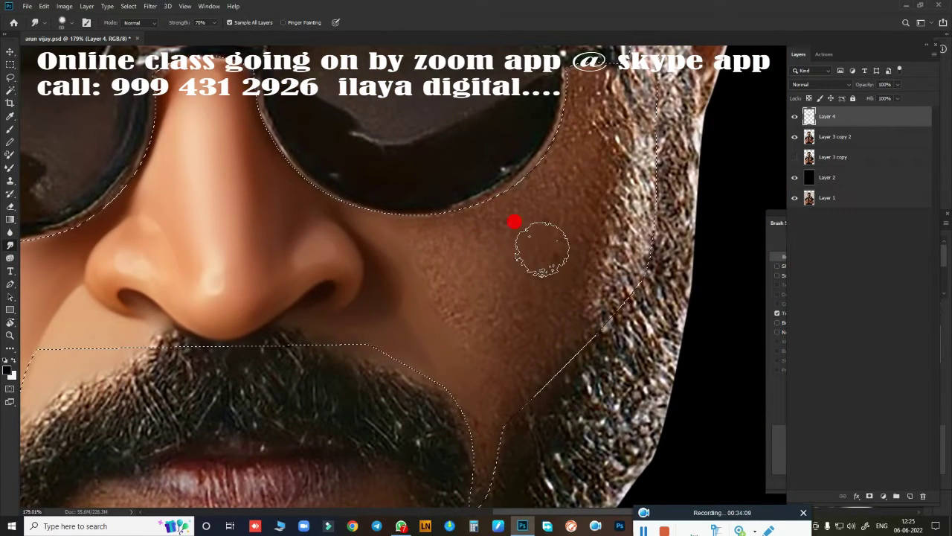
drag(542, 249, 520, 305)
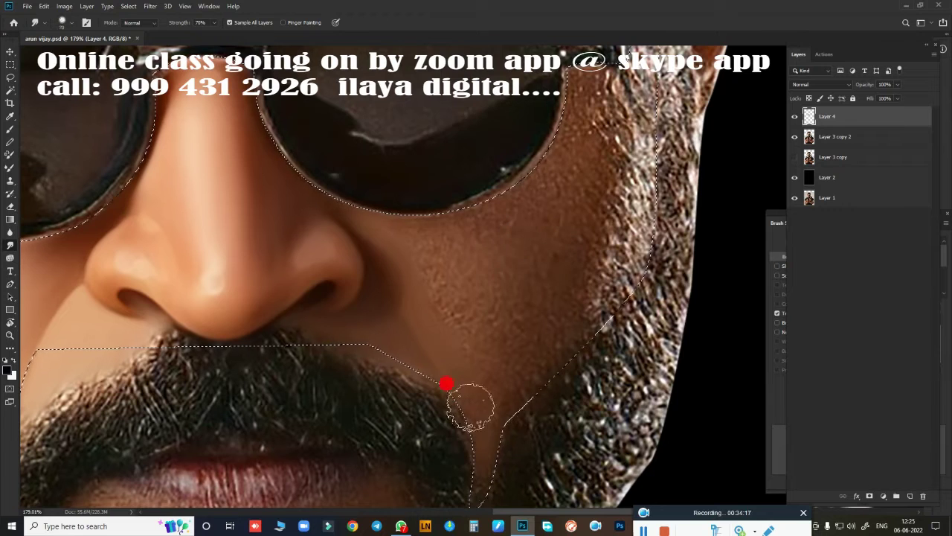
drag(451, 487, 426, 187)
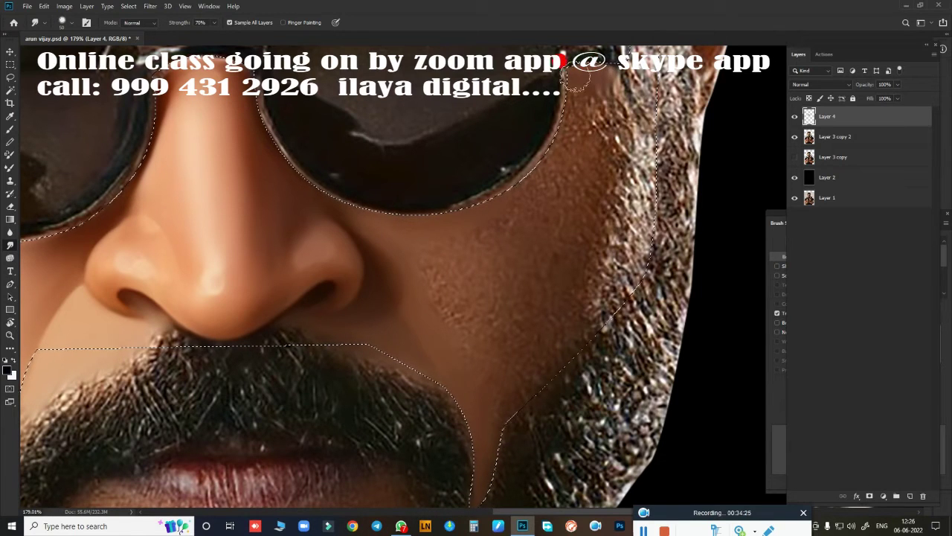
mouse_move(530, 152)
mouse_down()
mouse_move(600, 149)
mouse_move(600, 90)
mouse_up()
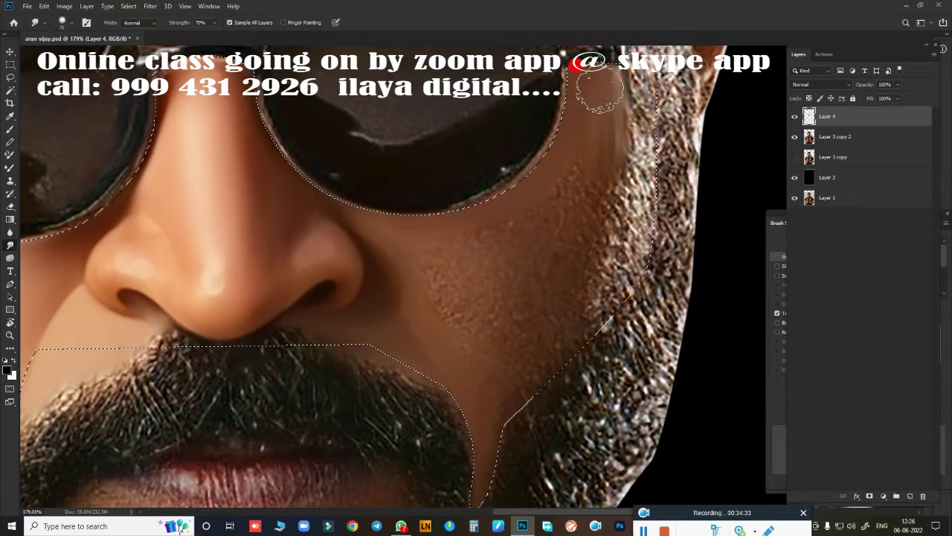
mouse_move(501, 402)
mouse_down()
mouse_move(510, 425)
mouse_move(642, 87)
mouse_move(619, 236)
mouse_move(599, 281)
mouse_move(606, 171)
mouse_move(645, 32)
mouse_up()
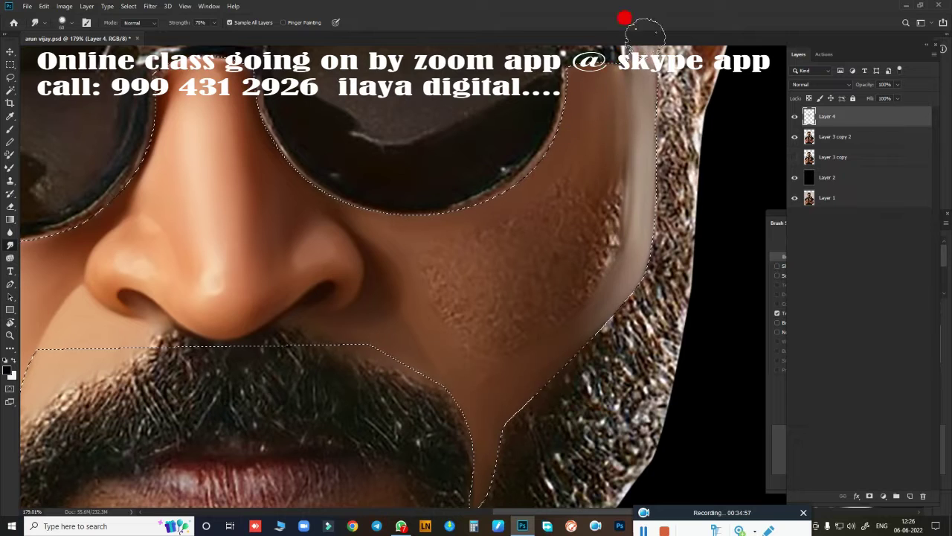
mouse_move(609, 157)
mouse_down()
mouse_move(481, 210)
mouse_move(563, 187)
mouse_move(610, 196)
mouse_move(443, 331)
mouse_move(516, 225)
mouse_move(626, 255)
mouse_move(601, 105)
mouse_up()
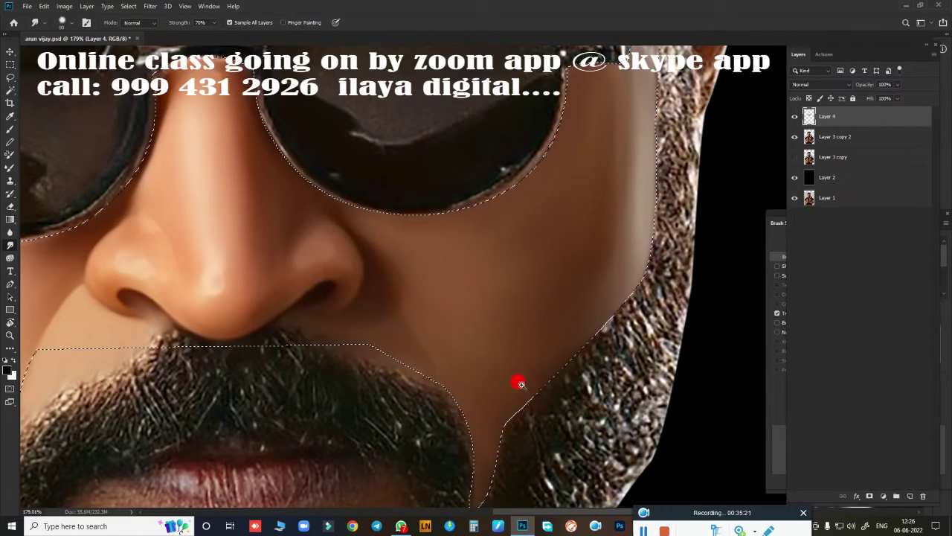
scroll(518, 382, down, 3)
scroll(598, 253, up, 3)
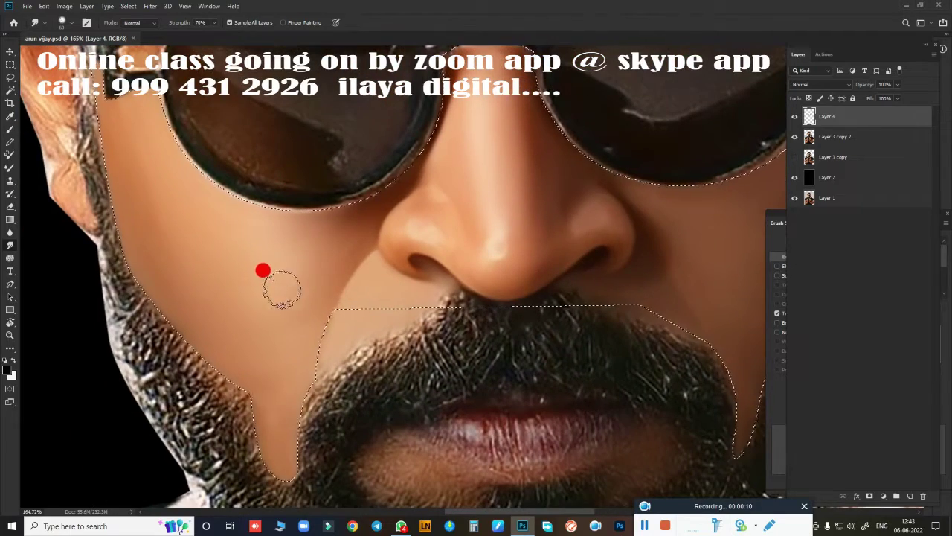
Smudge both cheeks smooth, including the skin below the right lens and beside the glasses arm
mouse_move(282, 288)
mouse_down()
mouse_move(280, 298)
mouse_move(127, 131)
mouse_move(159, 259)
mouse_up()
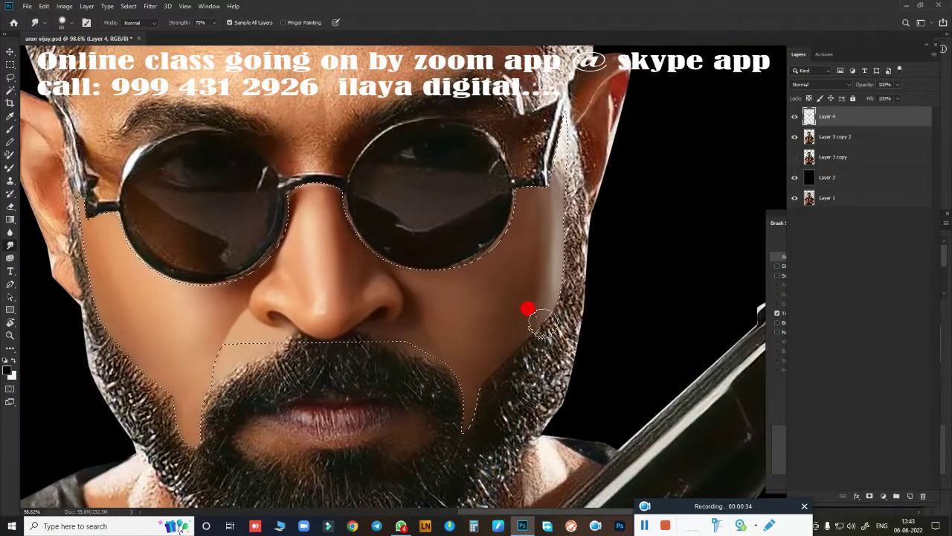
mouse_move(543, 321)
mouse_down()
mouse_move(516, 300)
mouse_move(540, 204)
mouse_move(546, 230)
mouse_up()
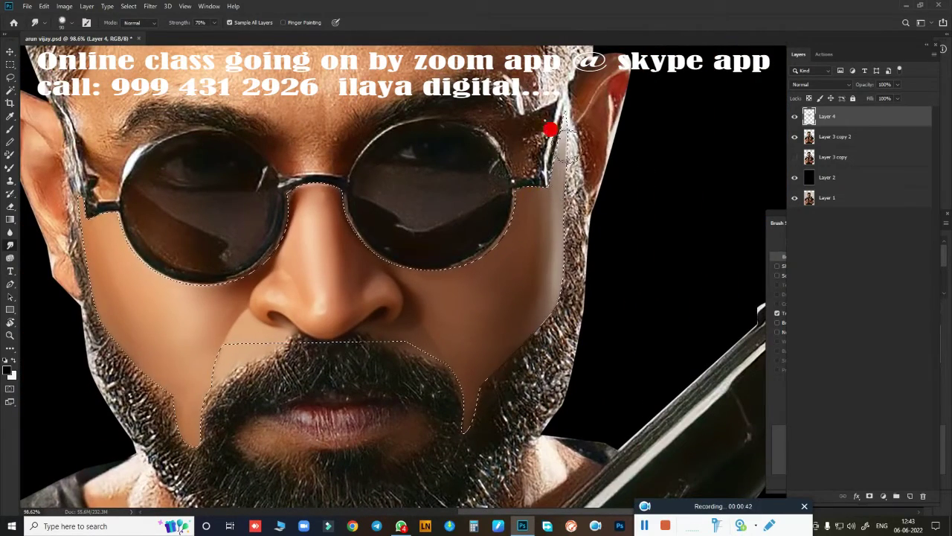
drag(550, 130, 547, 142)
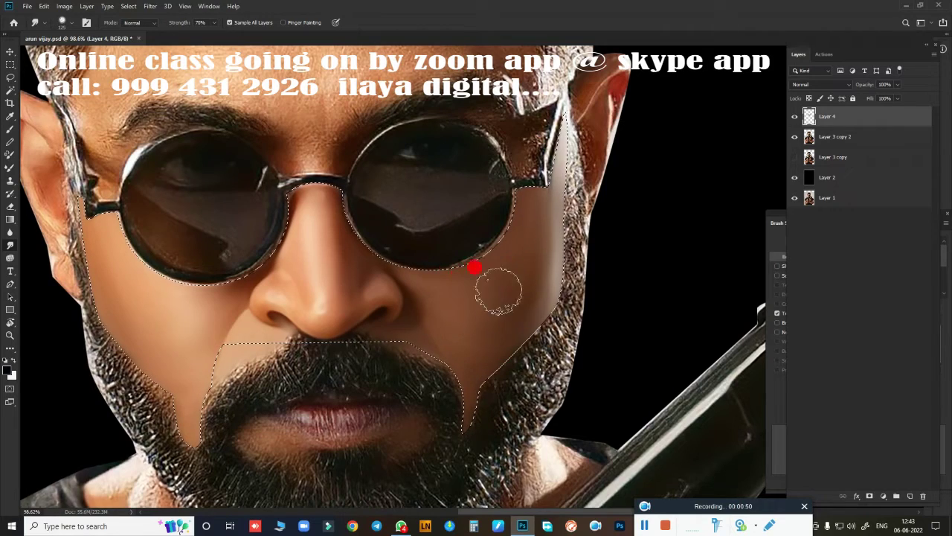
drag(505, 259, 481, 345)
Zoom in and soften the lens rim edges around the nose bridge, then zoom back out
scroll(462, 342, up, 2)
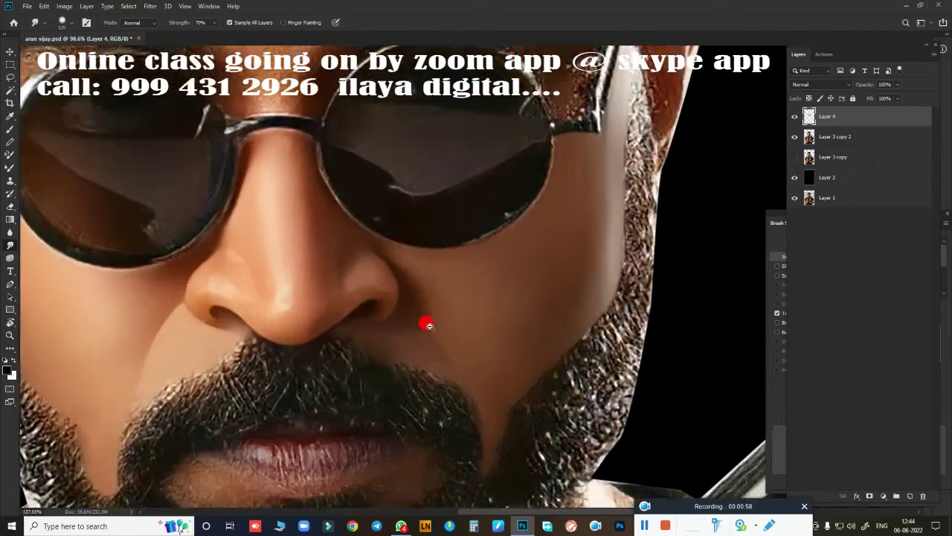
scroll(395, 287, up, 2)
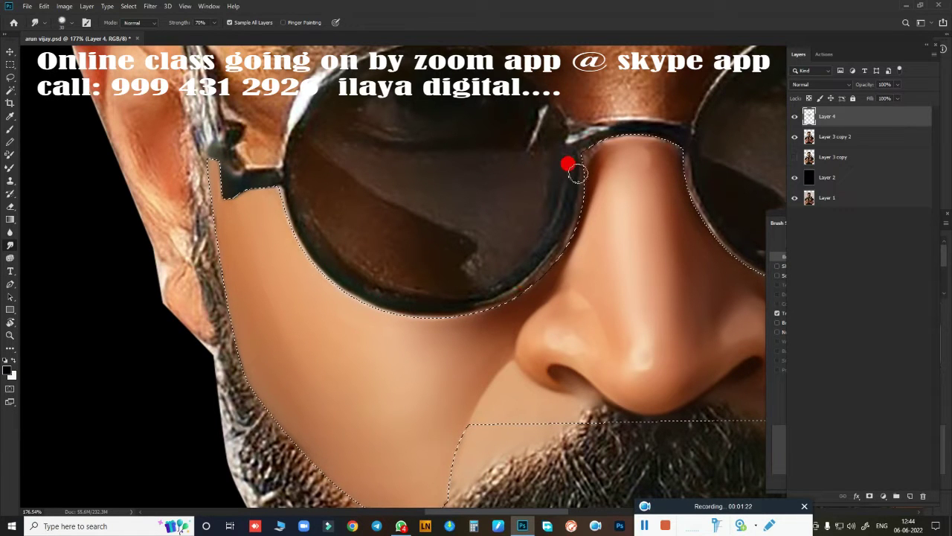
mouse_move(578, 173)
mouse_down()
mouse_move(568, 233)
mouse_move(446, 311)
mouse_move(427, 314)
mouse_move(434, 320)
mouse_move(550, 269)
mouse_move(578, 216)
mouse_move(289, 207)
mouse_move(378, 316)
mouse_up()
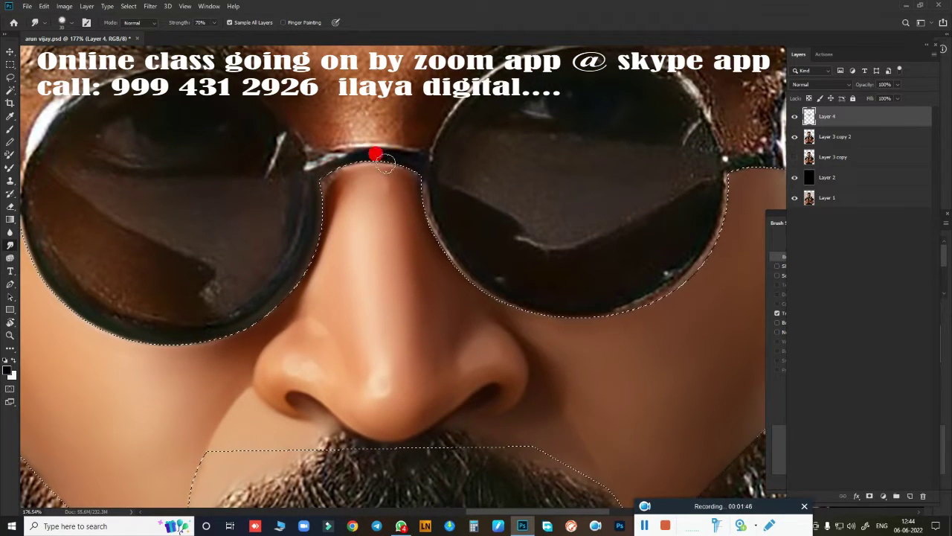
mouse_move(376, 154)
mouse_down()
mouse_move(471, 234)
mouse_move(247, 434)
mouse_move(240, 423)
mouse_move(380, 221)
mouse_move(323, 170)
mouse_move(431, 206)
mouse_move(587, 302)
mouse_move(714, 179)
mouse_move(622, 290)
mouse_move(493, 270)
mouse_move(721, 197)
mouse_move(731, 159)
mouse_move(752, 163)
mouse_move(559, 281)
mouse_move(418, 191)
mouse_move(595, 291)
mouse_move(504, 210)
mouse_move(573, 127)
mouse_move(568, 164)
mouse_move(585, 211)
mouse_move(640, 225)
mouse_move(79, 183)
mouse_move(97, 235)
mouse_move(119, 255)
mouse_move(319, 334)
mouse_move(450, 248)
mouse_move(350, 198)
mouse_move(349, 215)
mouse_move(436, 169)
mouse_move(546, 191)
mouse_move(449, 195)
mouse_up()
scroll(450, 248, up, 2)
scroll(454, 196, up, 2)
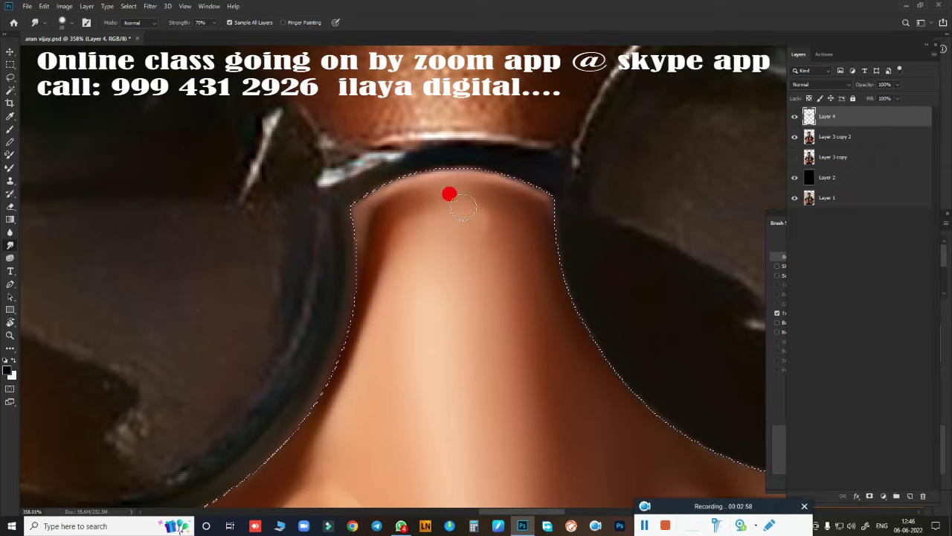
scroll(458, 329, down, 6)
scroll(484, 304, down, 2)
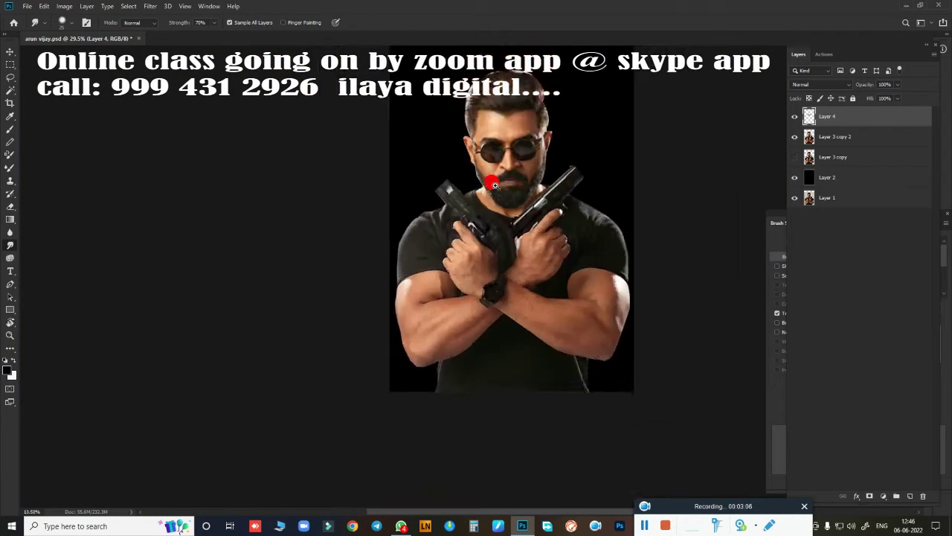
scroll(495, 185, up, 2)
scroll(571, 217, up, 2)
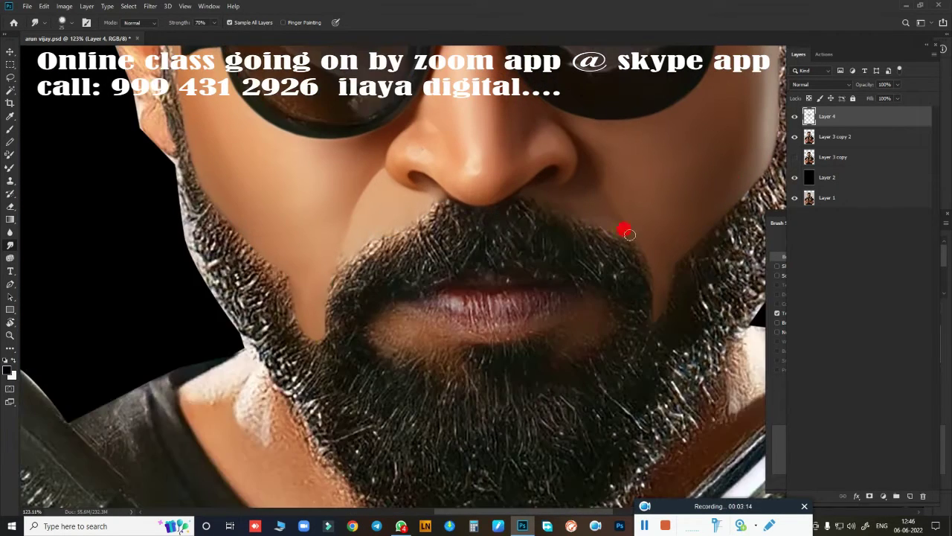
scroll(622, 228, down, 3)
scroll(411, 224, up, 2)
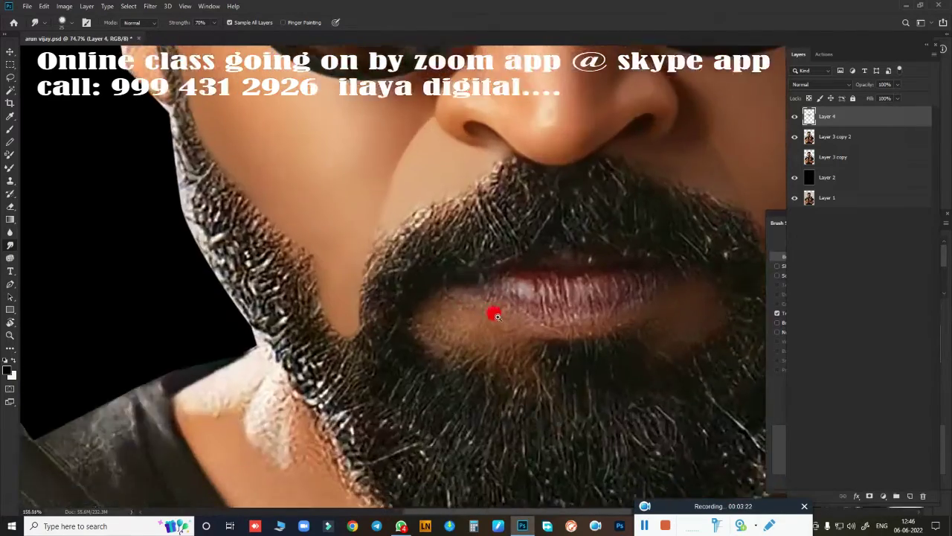
key(e)
drag(258, 183, 291, 250)
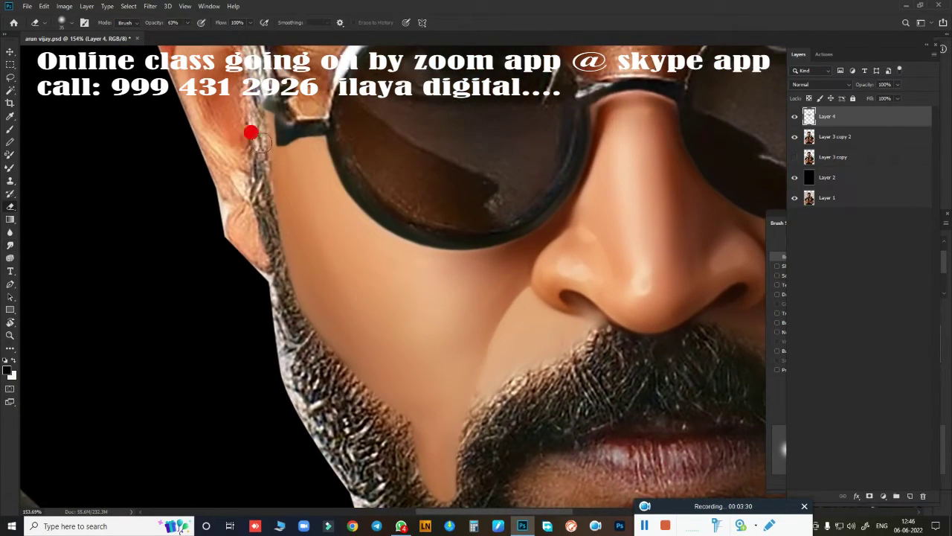
drag(519, 421, 353, 252)
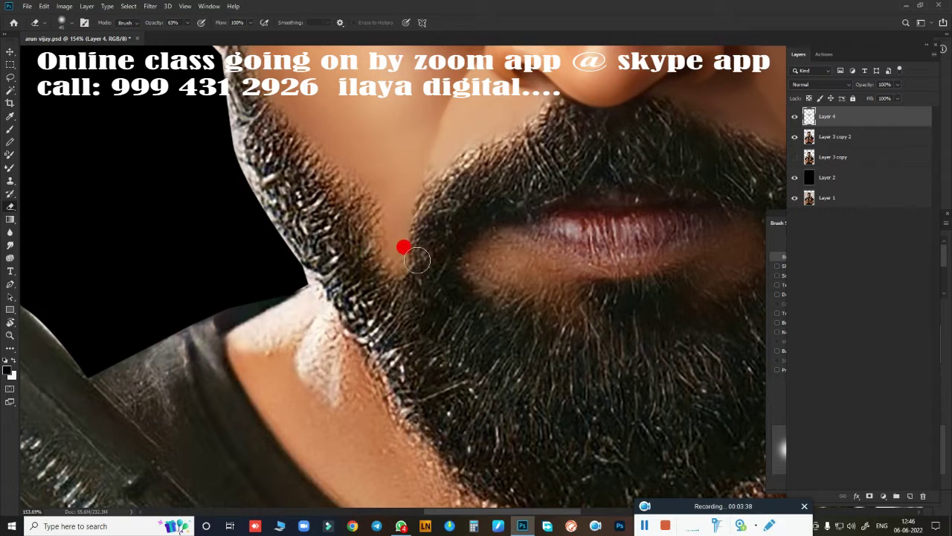
drag(417, 259, 351, 293)
drag(553, 215, 520, 334)
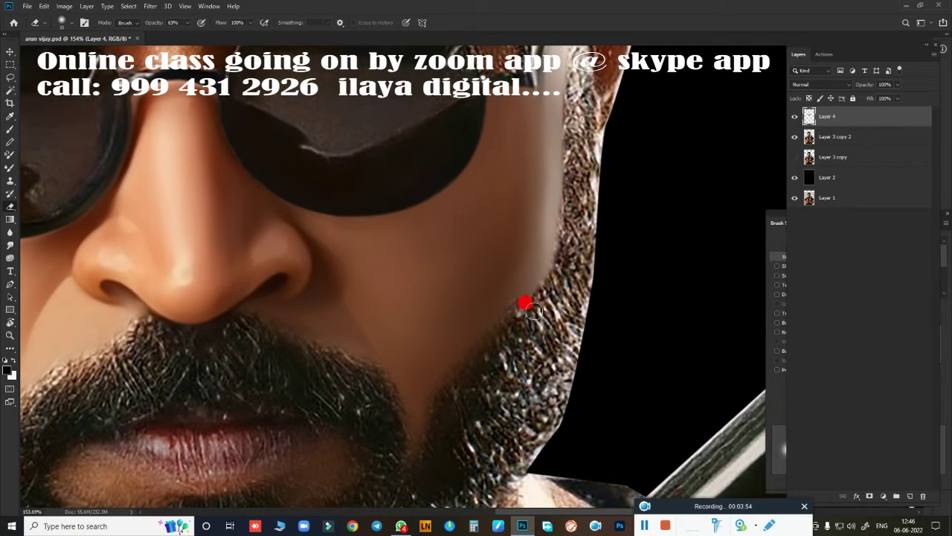
scroll(588, 260, down, 5)
scroll(648, 308, up, 3)
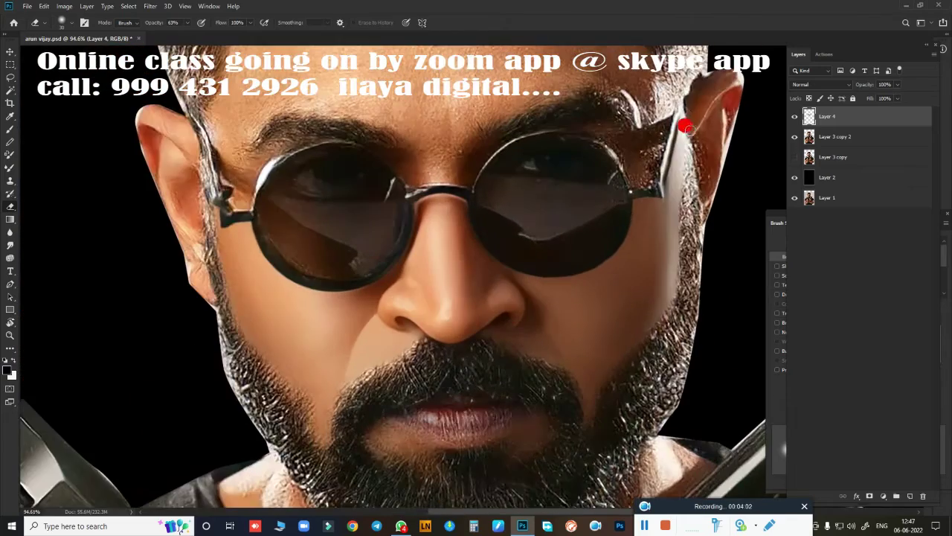
scroll(666, 359, down, 2)
scroll(612, 357, up, 4)
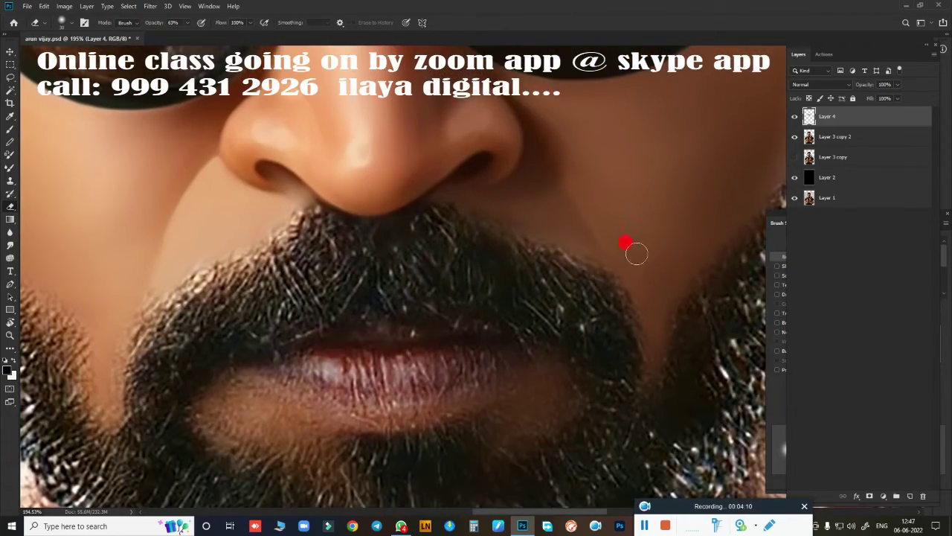
key(r)
Smudge the central forehead skin smooth and drag the left forehead down toward the temple
scroll(528, 182, down, 4)
scroll(491, 315, up, 1)
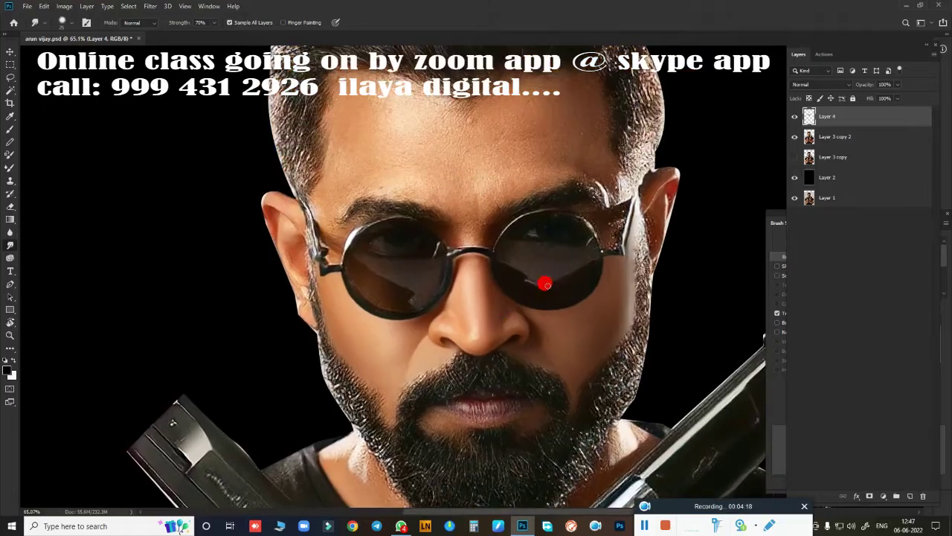
scroll(548, 276, up, 2)
scroll(543, 320, up, 3)
scroll(433, 276, down, 2)
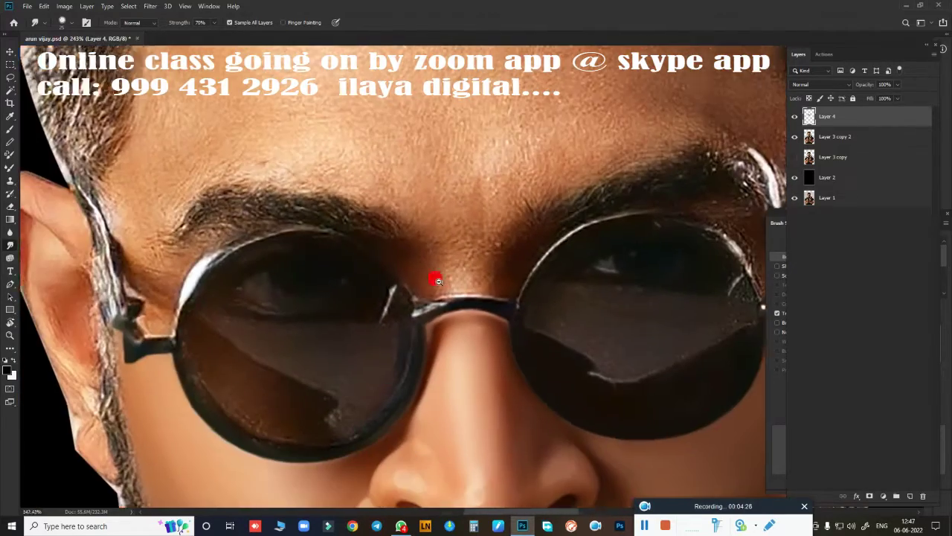
scroll(381, 267, down, 1)
scroll(456, 306, down, 2)
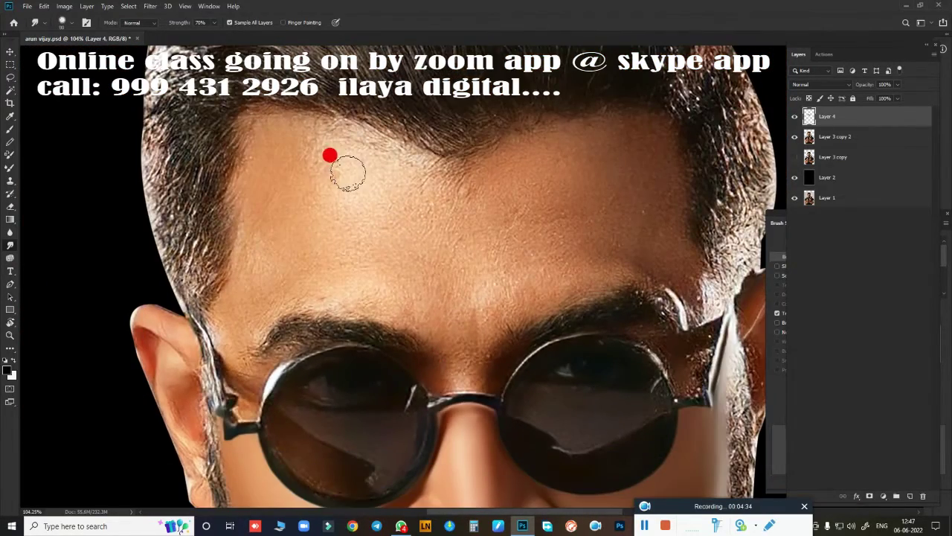
drag(340, 170, 395, 168)
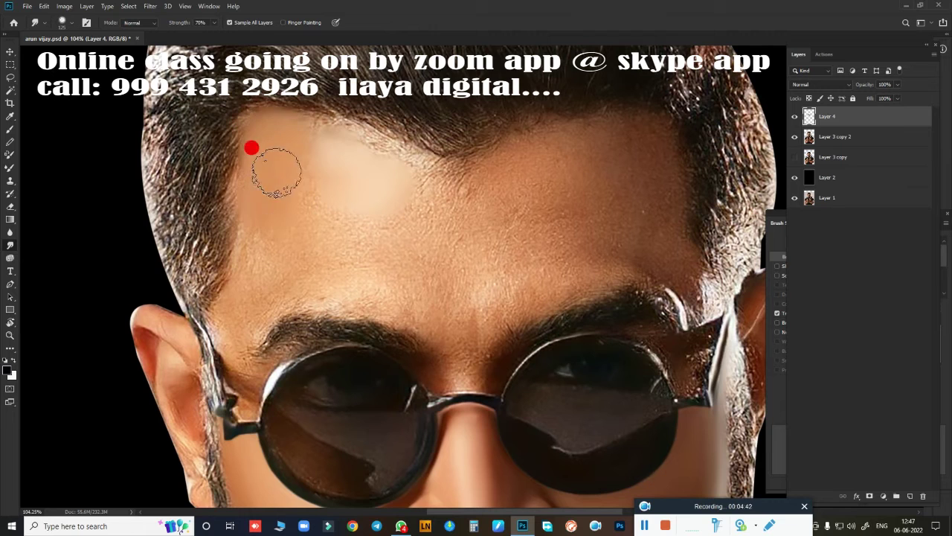
drag(276, 172, 237, 330)
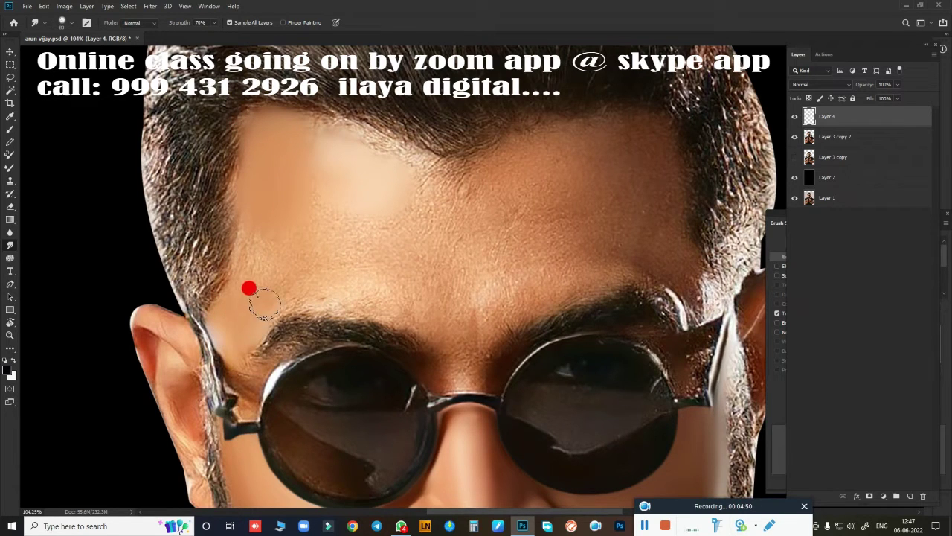
Enlarge the Smudge brush to 150 px and blend the forehead and brow skin even
click(72, 22)
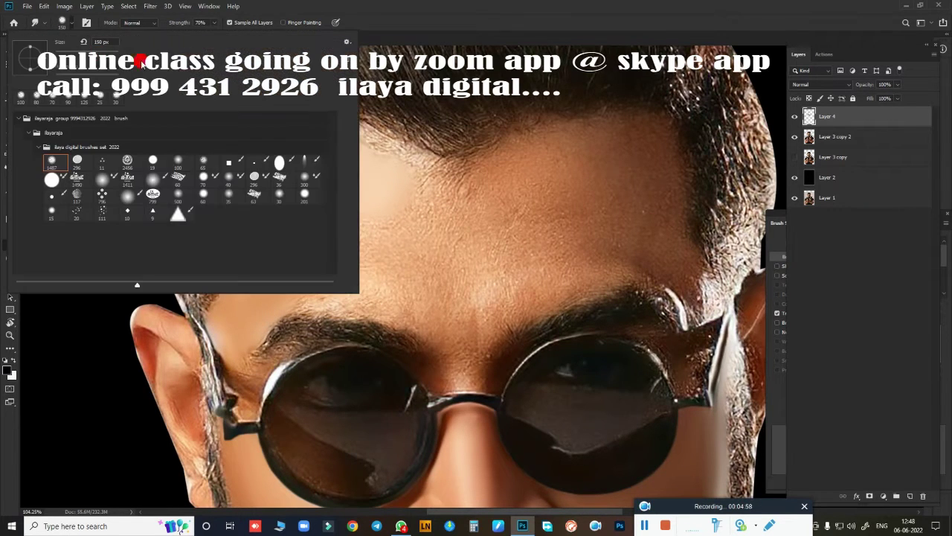
click(140, 62)
click(346, 11)
mouse_move(400, 311)
mouse_down()
mouse_move(277, 238)
mouse_move(261, 272)
mouse_move(270, 220)
mouse_move(312, 136)
mouse_move(389, 167)
mouse_move(333, 181)
mouse_move(377, 299)
mouse_up()
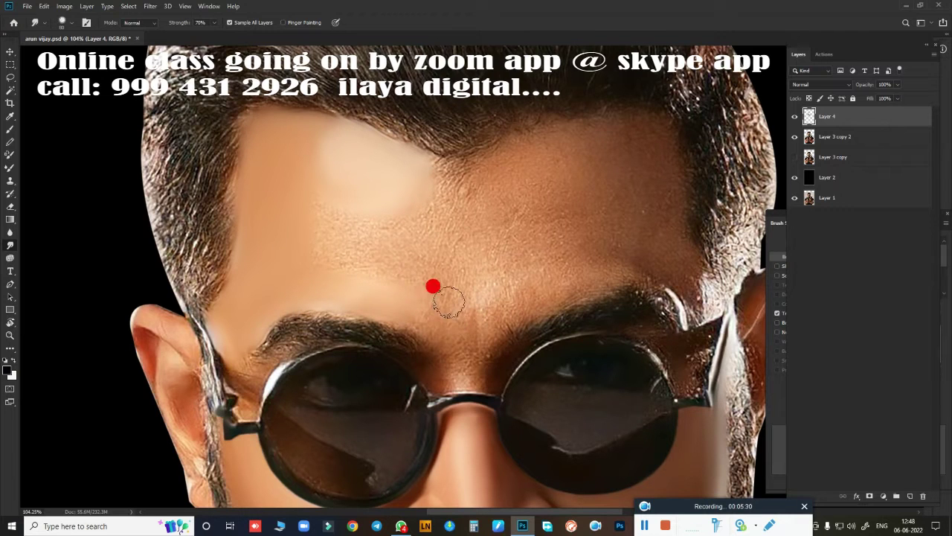
mouse_move(399, 260)
mouse_down()
mouse_move(330, 208)
mouse_move(325, 215)
mouse_move(344, 156)
mouse_move(362, 255)
mouse_move(612, 159)
mouse_move(665, 199)
mouse_up()
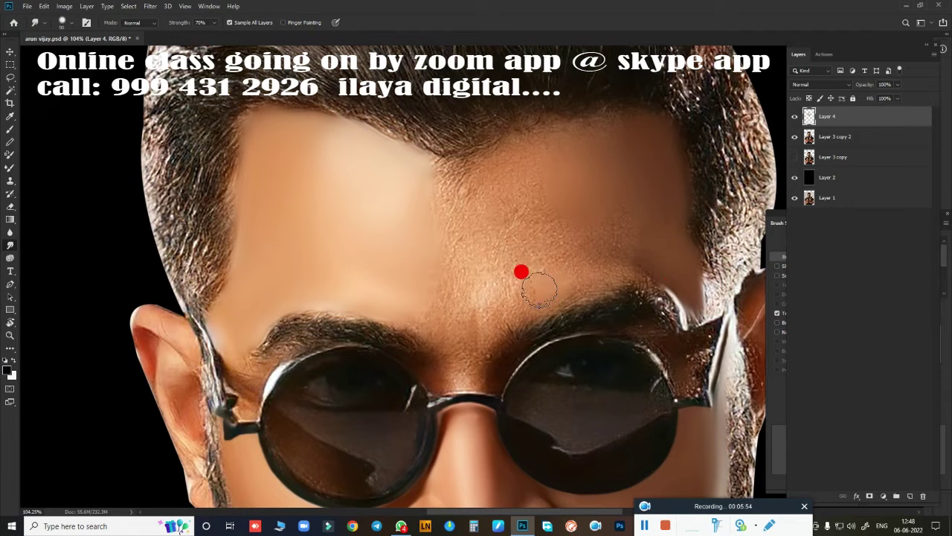
drag(539, 290, 603, 272)
mouse_move(575, 232)
mouse_down()
mouse_move(537, 149)
mouse_move(393, 187)
mouse_move(532, 227)
mouse_move(612, 141)
mouse_move(570, 186)
mouse_move(496, 220)
mouse_move(358, 201)
mouse_move(366, 178)
mouse_move(510, 283)
mouse_move(529, 176)
mouse_move(616, 191)
mouse_move(582, 294)
mouse_move(527, 216)
mouse_up()
Shrink the brush to about half size and smooth the brow centre toward the glasses bridge
scroll(582, 293, up, 3)
key(bracketleft)
key(bracketleft)
key(bracketleft)
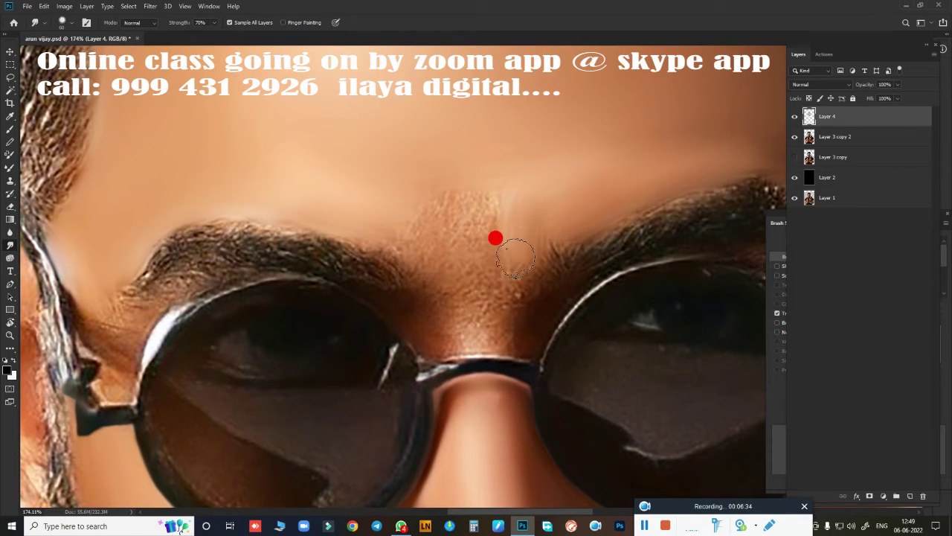
mouse_move(472, 238)
mouse_down()
mouse_move(469, 228)
mouse_move(510, 198)
mouse_move(436, 208)
mouse_move(414, 236)
mouse_move(527, 210)
mouse_up()
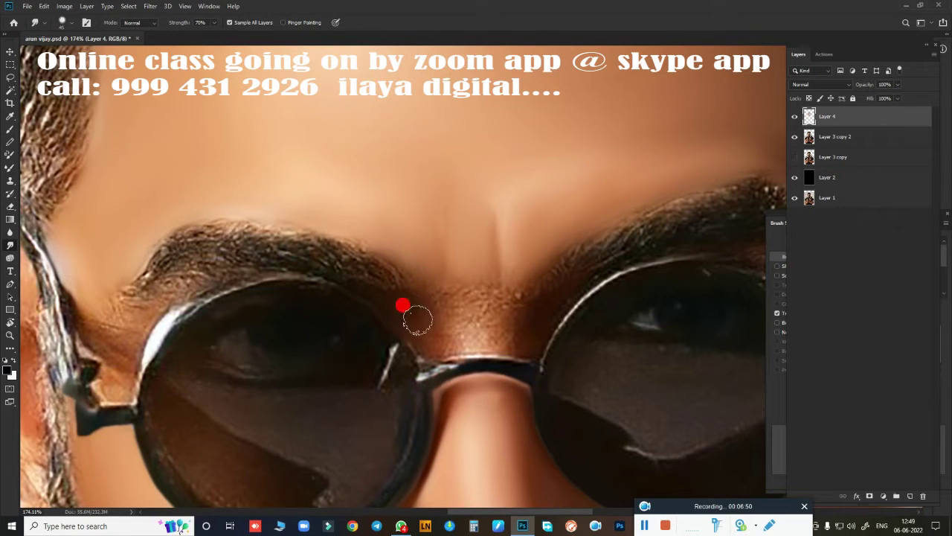
drag(495, 307, 486, 342)
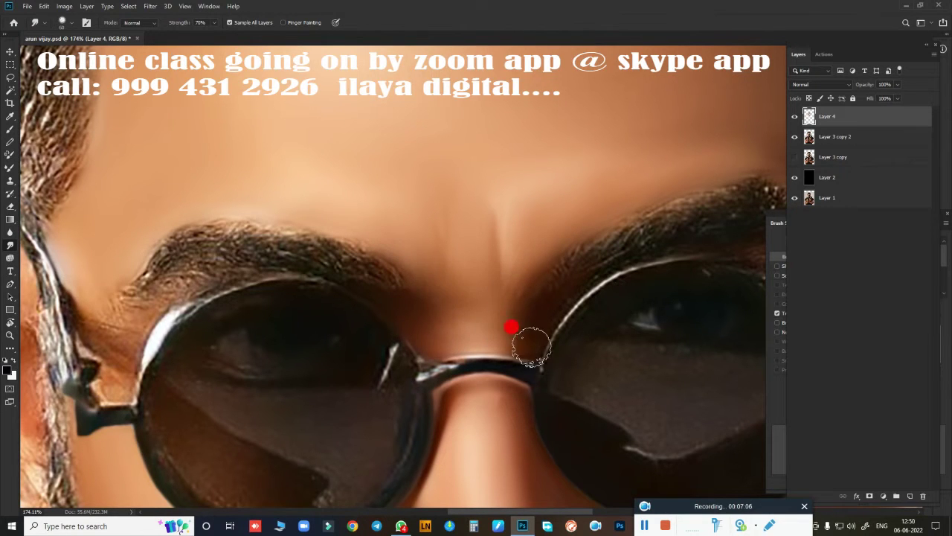
scroll(545, 319, up, 2)
mouse_move(538, 244)
mouse_down()
mouse_move(491, 184)
mouse_move(421, 235)
mouse_move(365, 149)
mouse_move(485, 213)
mouse_move(436, 270)
mouse_move(550, 201)
mouse_up()
scroll(524, 174, left, 5)
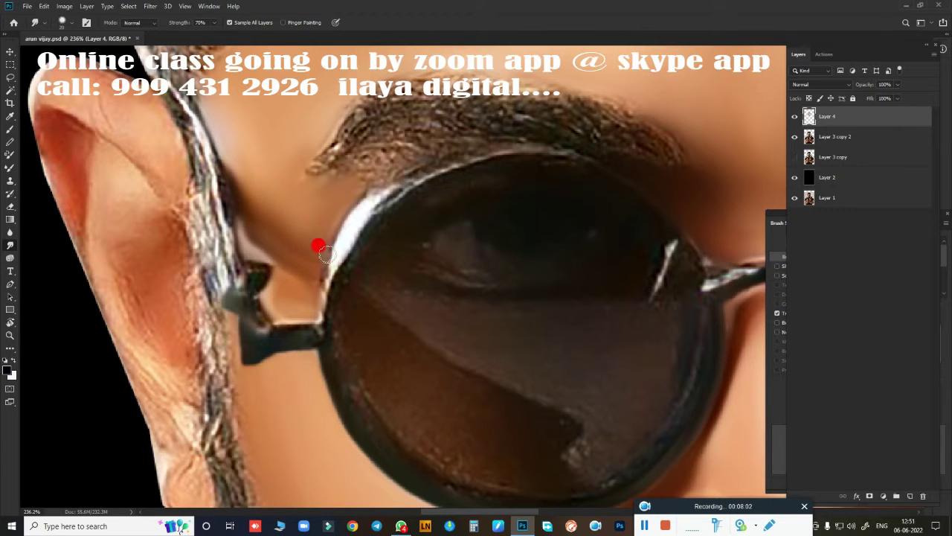
Smooth skin around the eyebrow, glasses frame, temple and upper lens rim, then view the whole face
drag(318, 247, 203, 235)
drag(266, 230, 255, 240)
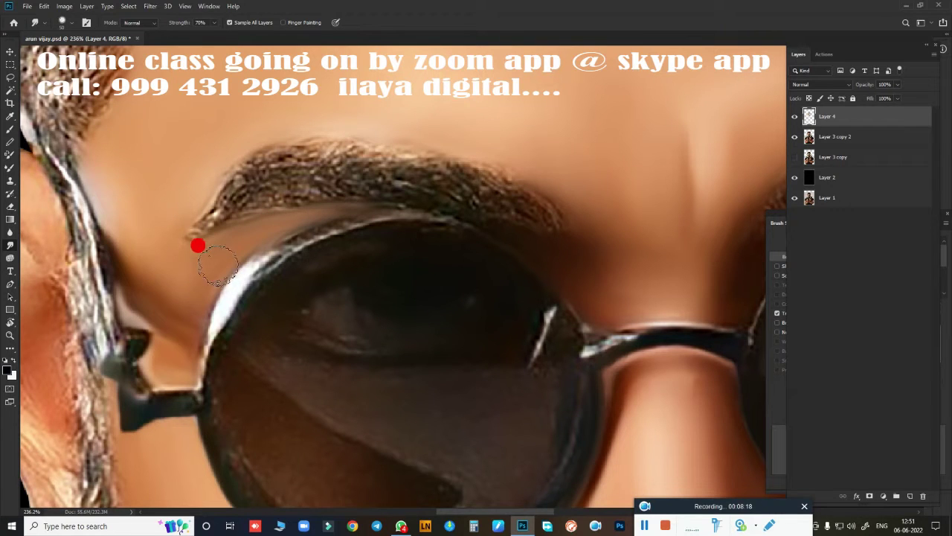
drag(504, 301, 370, 202)
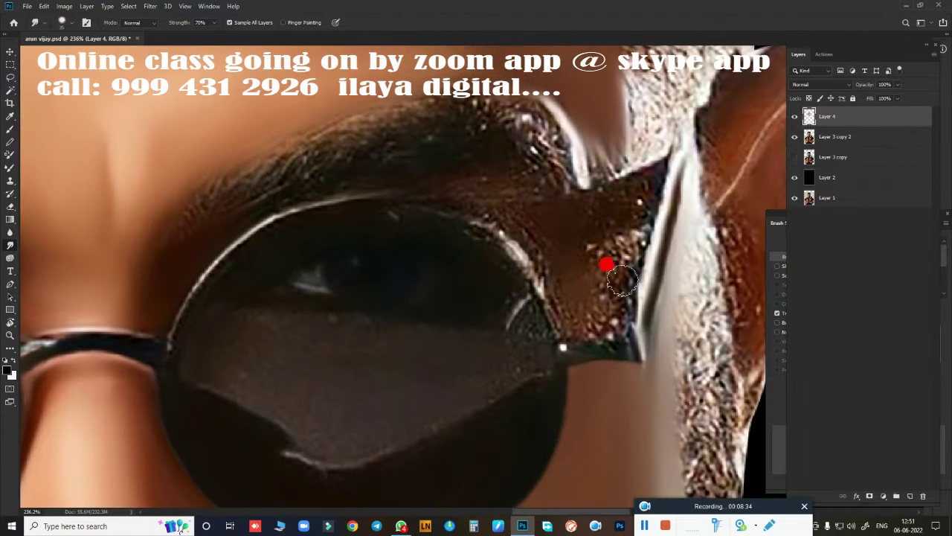
mouse_move(646, 275)
mouse_down()
mouse_move(599, 144)
mouse_move(635, 104)
mouse_move(649, 149)
mouse_up()
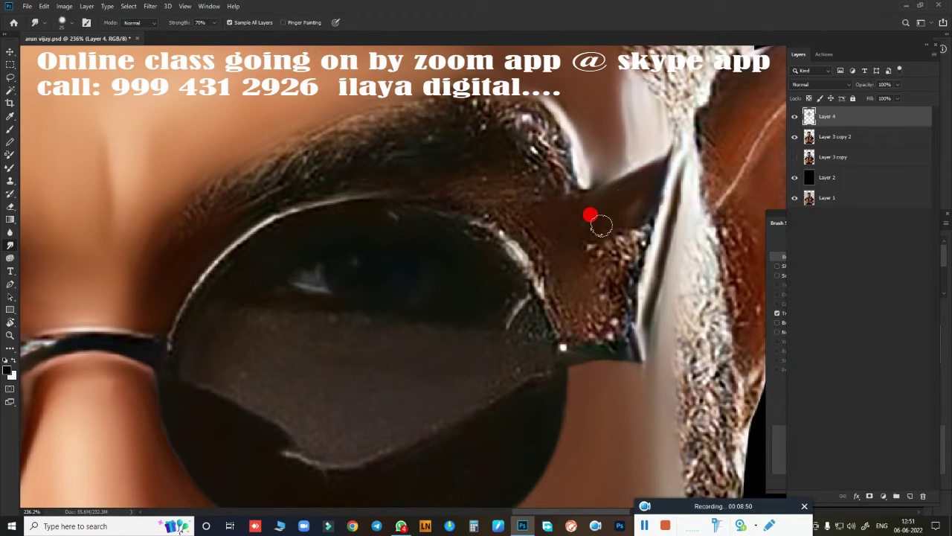
drag(662, 201, 657, 187)
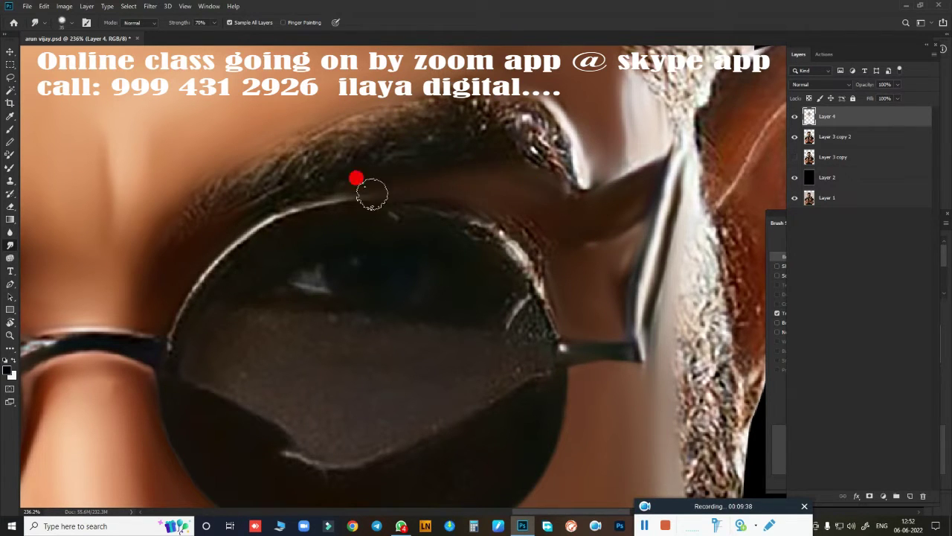
drag(372, 193, 524, 217)
drag(588, 195, 482, 240)
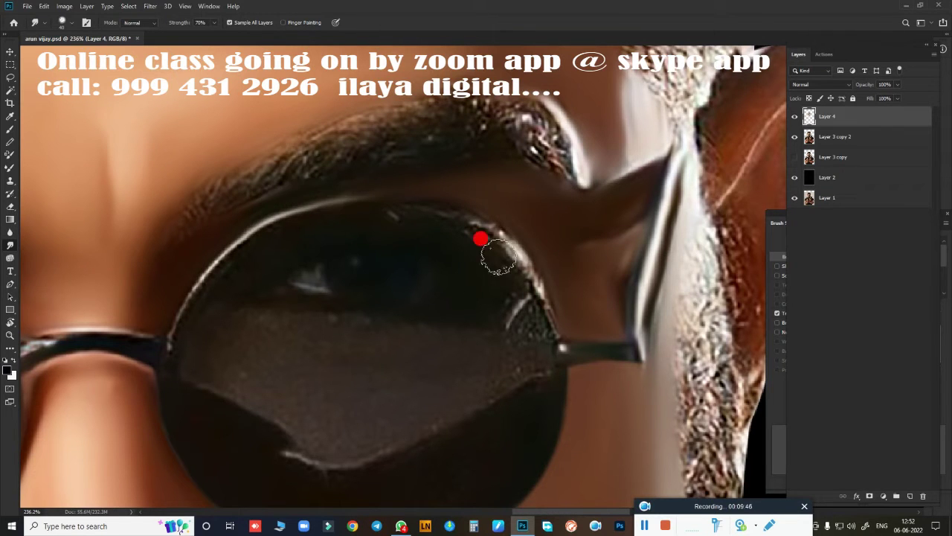
key(ctrl+0)
Trace curved Pen path points over the nose bridge and upper lens rims to the outer hinge
key(p)
scroll(387, 362, up, 2)
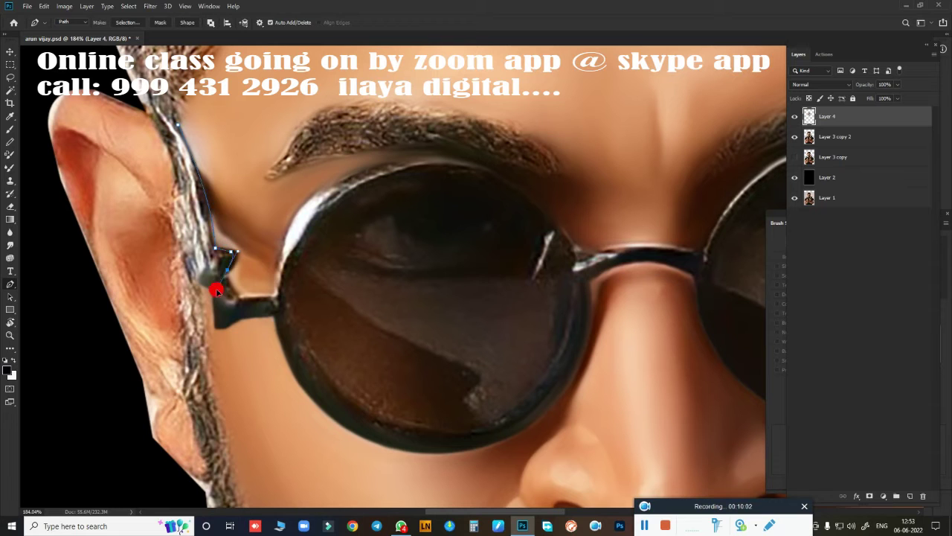
scroll(375, 261, up, 2)
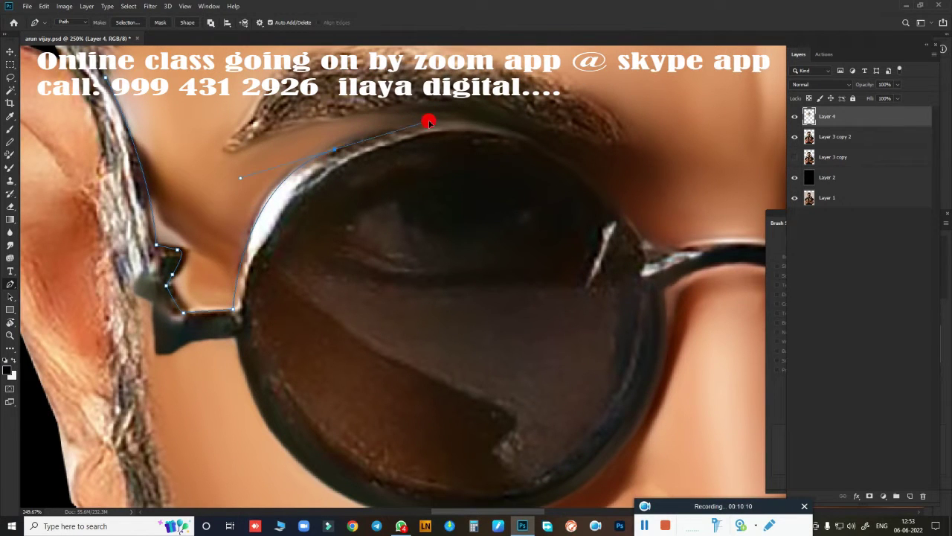
scroll(632, 220, down, 5)
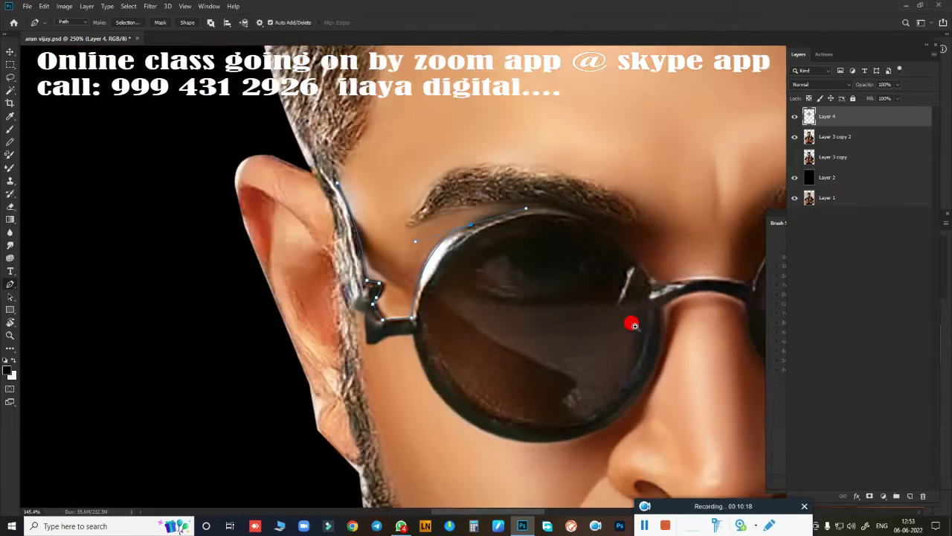
scroll(489, 192, up, 5)
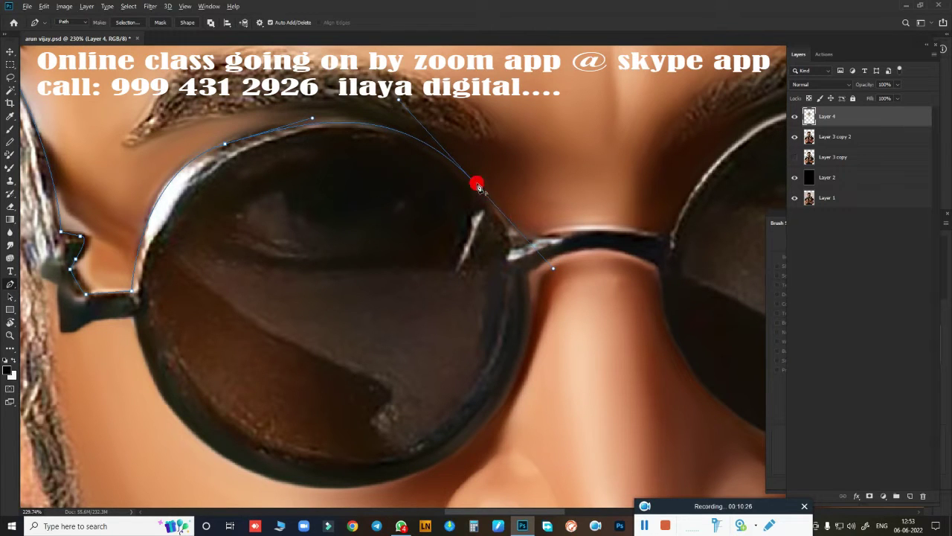
drag(533, 263, 372, 283)
drag(452, 252, 505, 282)
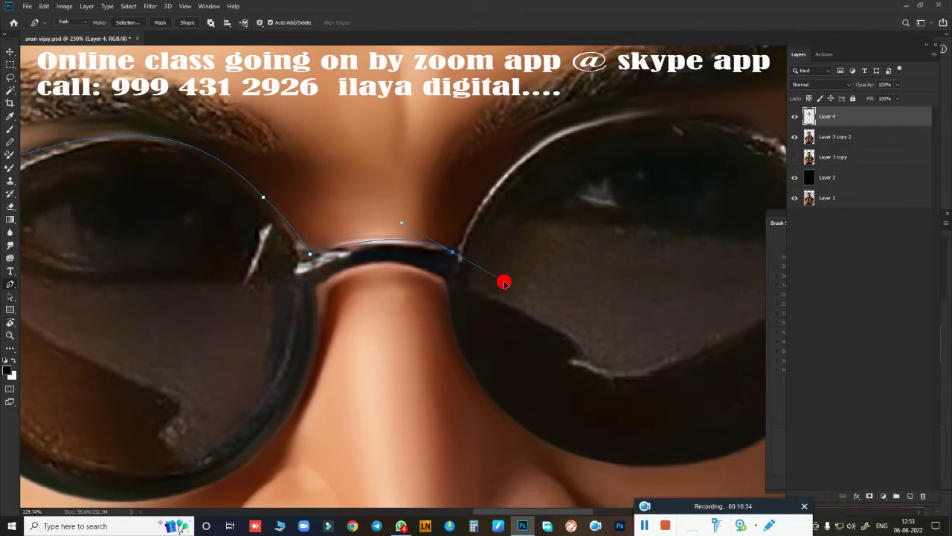
drag(483, 251, 340, 348)
drag(430, 223, 452, 218)
mouse_move(666, 264)
mouse_down()
mouse_move(464, 252)
mouse_move(527, 347)
mouse_up()
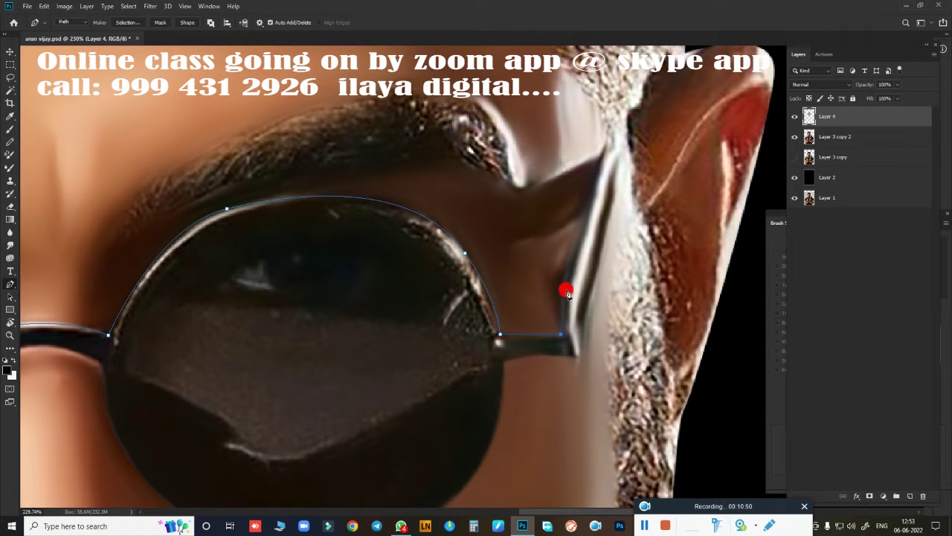
Add a path point beneath the lenses and close the path near the left hinge
scroll(606, 149, down, 3)
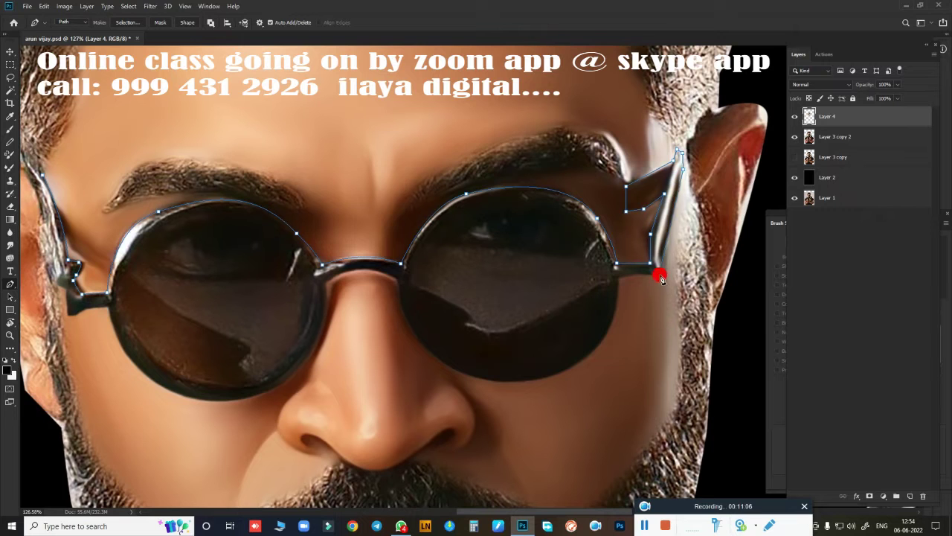
click(244, 348)
scroll(355, 317, left, 5)
click(396, 287)
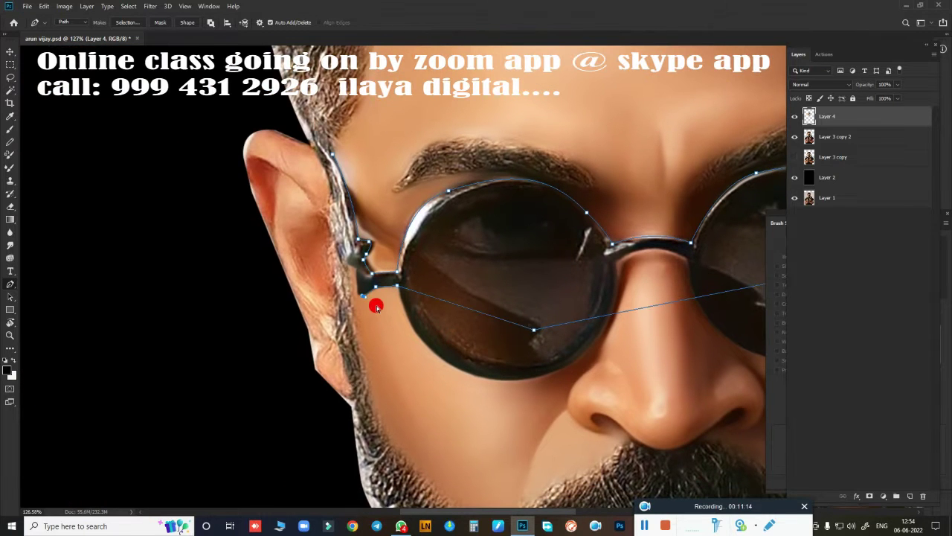
scroll(376, 307, up, 3)
scroll(350, 224, down, 3)
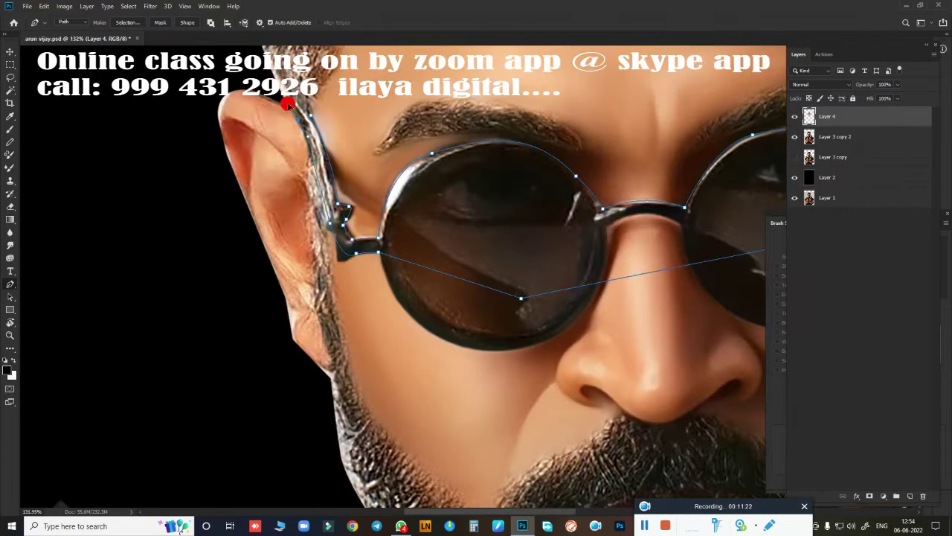
scroll(455, 313, up, 3)
Load the path as a selection and smudge the upper lens rim, hinge and temple arm
key(ctrl+Return)
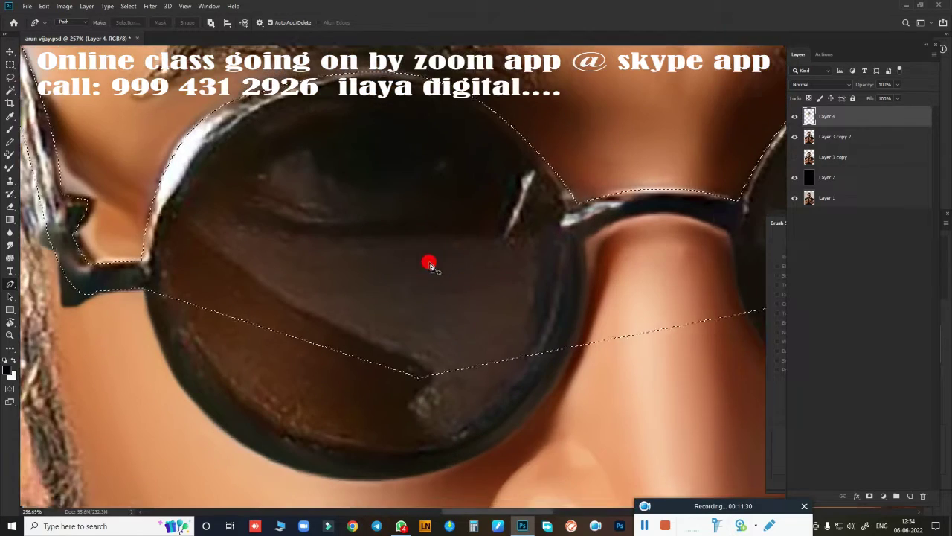
key(r)
mouse_move(238, 186)
mouse_down()
mouse_move(341, 123)
mouse_move(495, 114)
mouse_move(458, 114)
mouse_move(613, 231)
mouse_up()
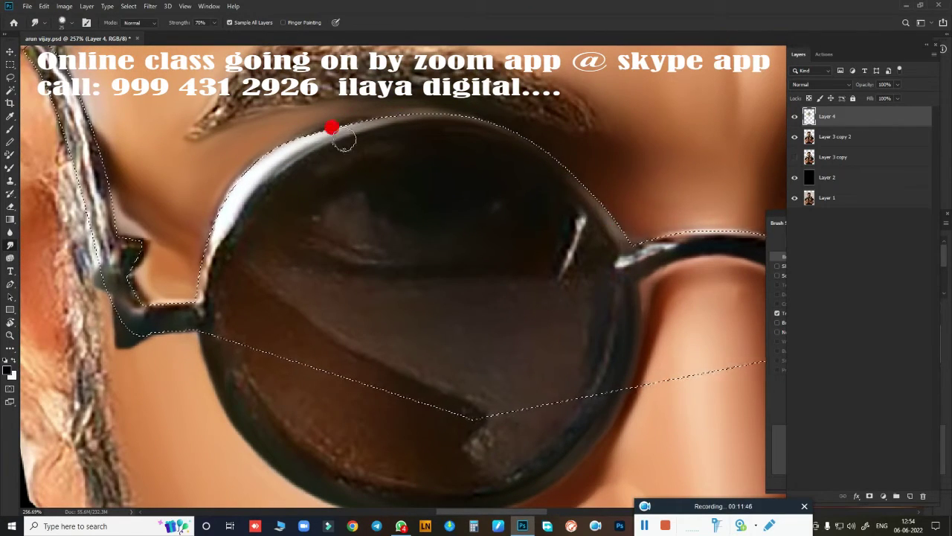
mouse_move(333, 127)
mouse_down()
mouse_move(196, 248)
mouse_move(153, 307)
mouse_move(191, 310)
mouse_up()
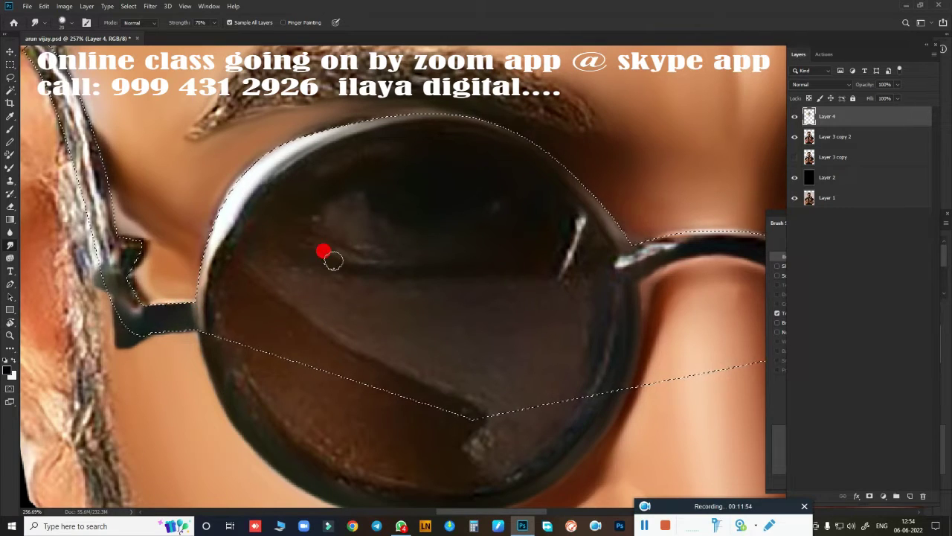
scroll(322, 251, left, 3)
mouse_move(362, 334)
mouse_down()
mouse_move(355, 258)
mouse_move(305, 125)
mouse_move(335, 181)
mouse_move(322, 132)
mouse_up()
scroll(306, 118, right, 10)
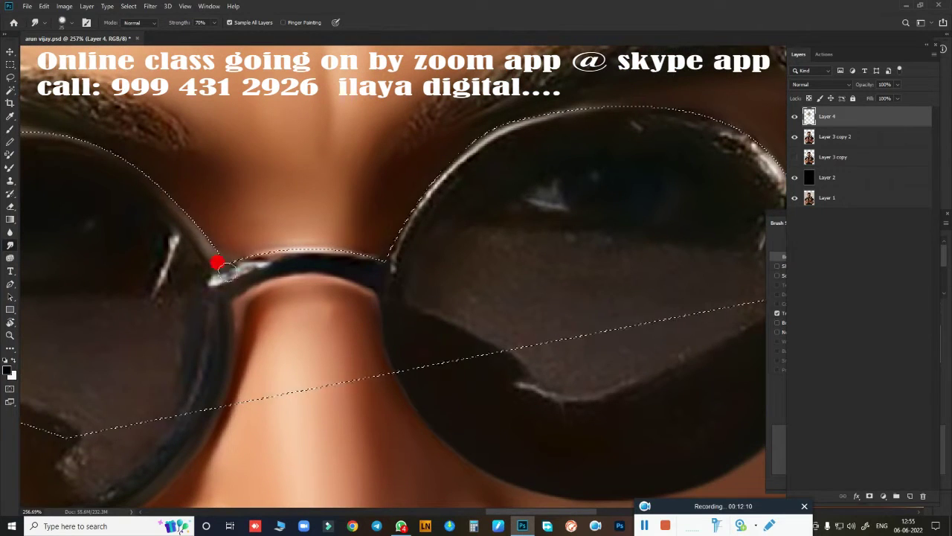
Smooth the nose bridge and right lens rim along the hinge and frame edge
mouse_move(275, 245)
mouse_down()
mouse_move(304, 246)
mouse_move(394, 215)
mouse_move(434, 155)
mouse_up()
scroll(435, 154, right, 10)
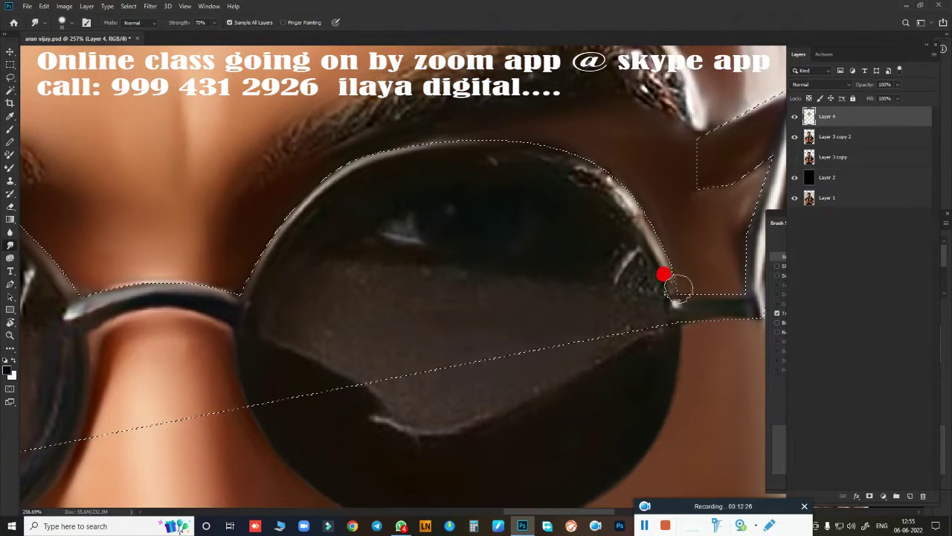
mouse_move(665, 272)
mouse_down()
mouse_move(474, 127)
mouse_move(386, 134)
mouse_up()
scroll(665, 276, right, 10)
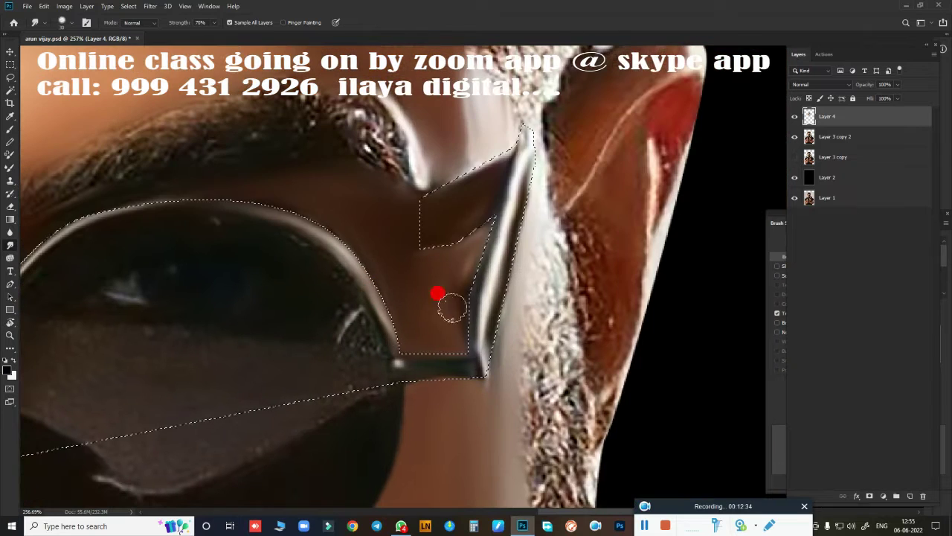
mouse_move(446, 346)
mouse_down()
mouse_move(489, 363)
mouse_move(529, 166)
mouse_move(481, 153)
mouse_move(445, 254)
mouse_up()
scroll(432, 239, left, 10)
scroll(431, 240, down, 4)
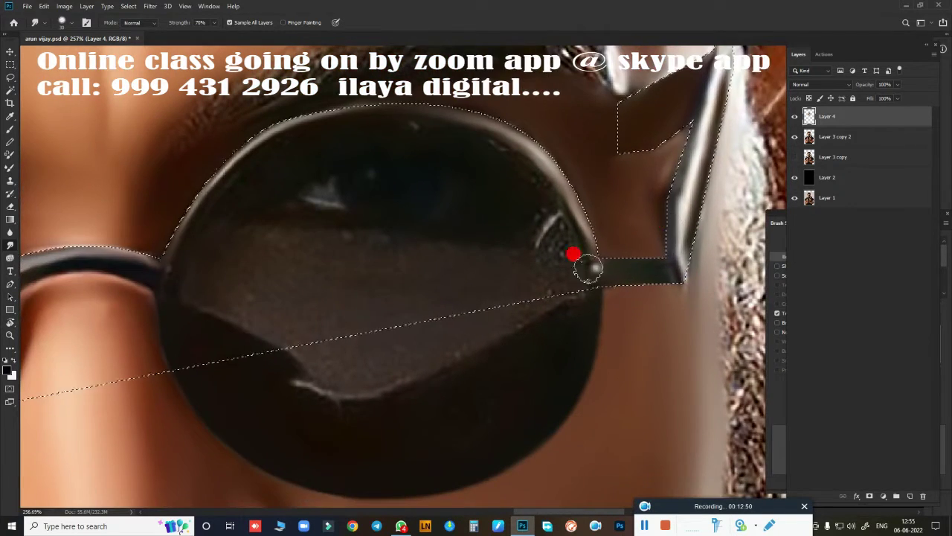
Smooth the skin beside the frame, the lens top edge, the temple arm and the hinge notch
mouse_move(672, 178)
mouse_down()
mouse_move(605, 191)
mouse_move(632, 170)
mouse_up()
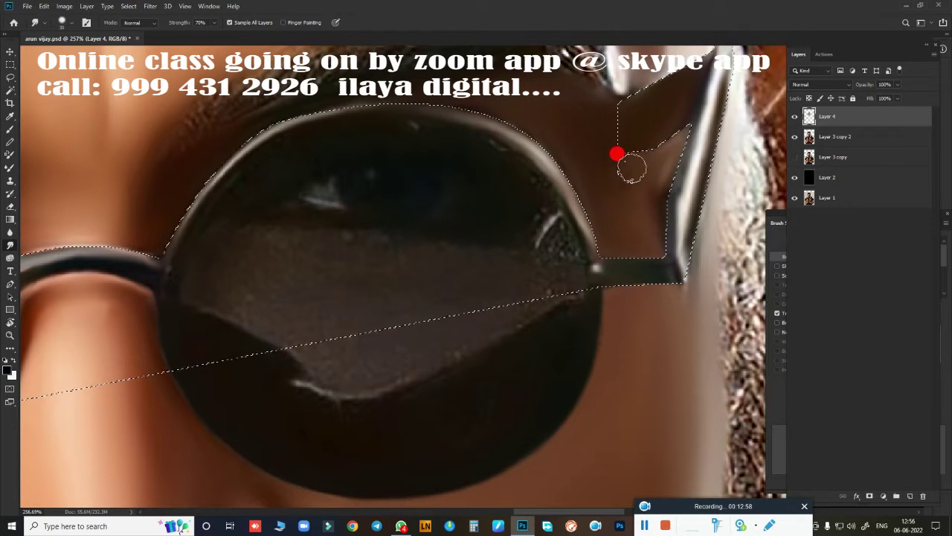
drag(662, 229, 655, 247)
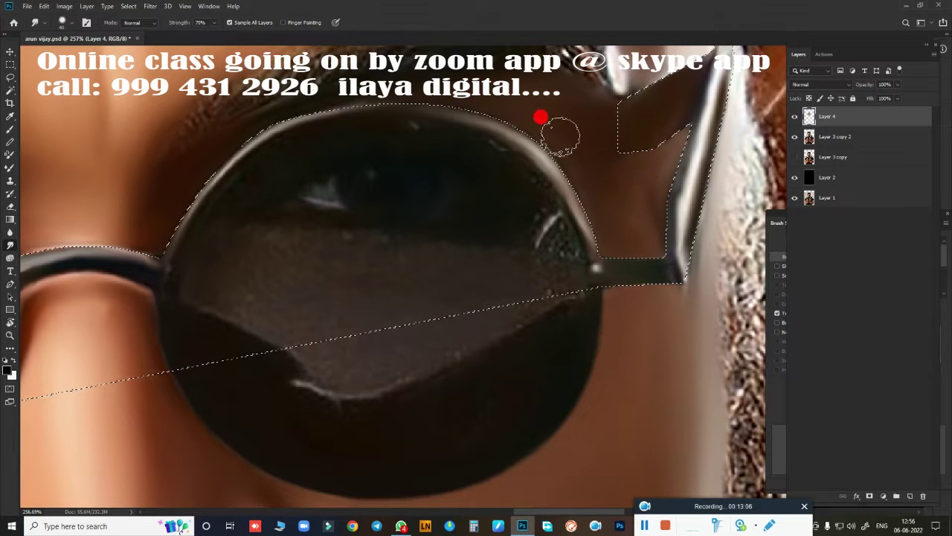
mouse_move(555, 133)
mouse_down()
mouse_move(287, 134)
mouse_move(372, 117)
mouse_move(132, 257)
mouse_move(153, 230)
mouse_move(424, 125)
mouse_move(329, 127)
mouse_up()
scroll(531, 170, right, 3)
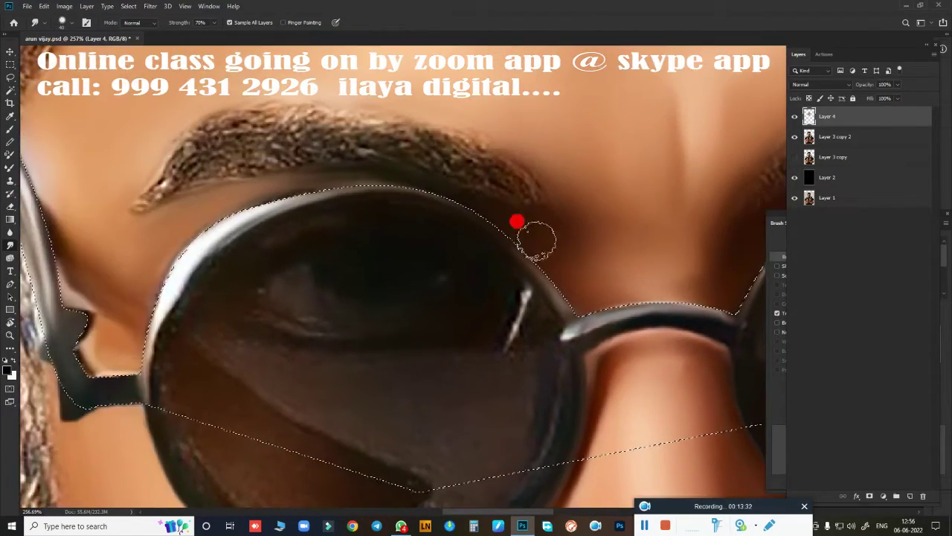
mouse_move(517, 221)
mouse_down()
mouse_move(282, 187)
mouse_move(459, 208)
mouse_move(308, 200)
mouse_move(350, 217)
mouse_move(334, 162)
mouse_move(272, 265)
mouse_move(302, 273)
mouse_move(264, 266)
mouse_move(266, 227)
mouse_move(295, 238)
mouse_up()
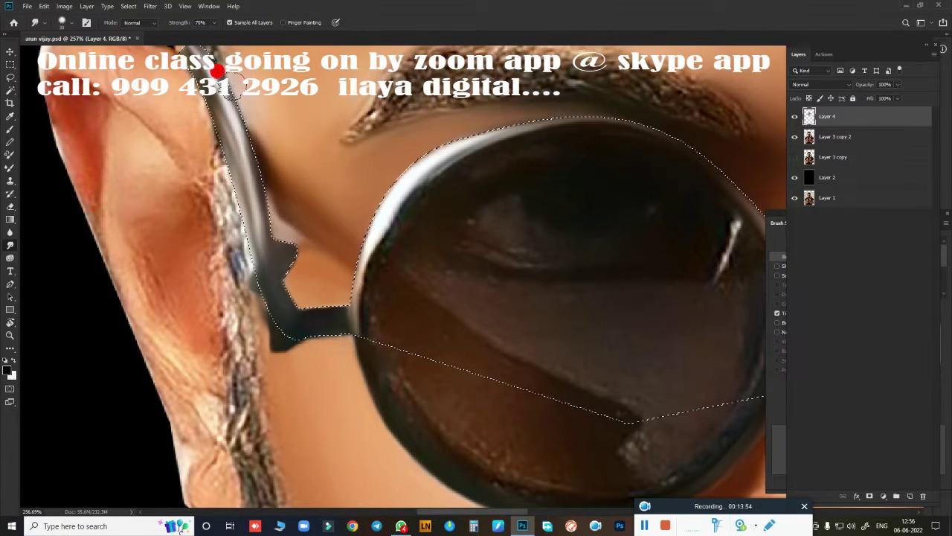
drag(226, 72, 284, 158)
drag(339, 282, 372, 155)
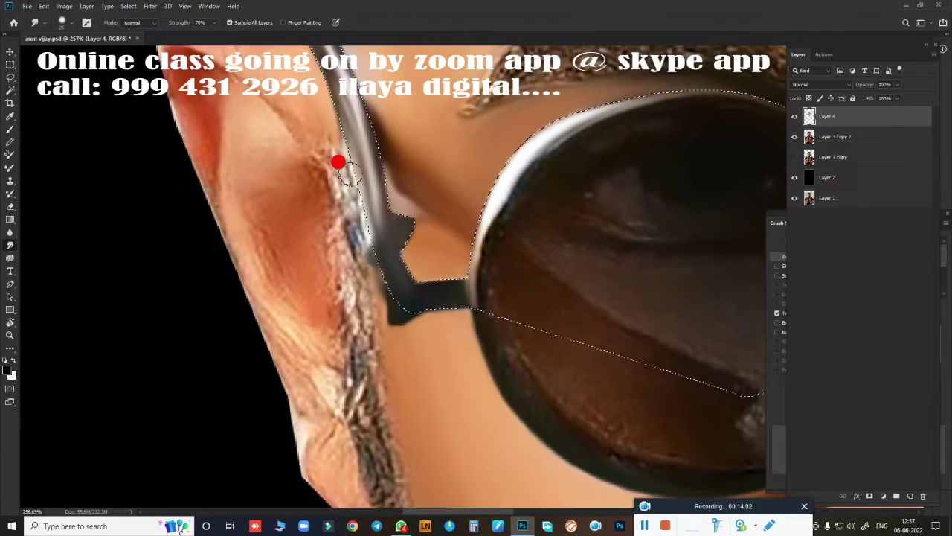
mouse_move(408, 349)
mouse_down()
mouse_move(391, 265)
mouse_move(531, 357)
mouse_up()
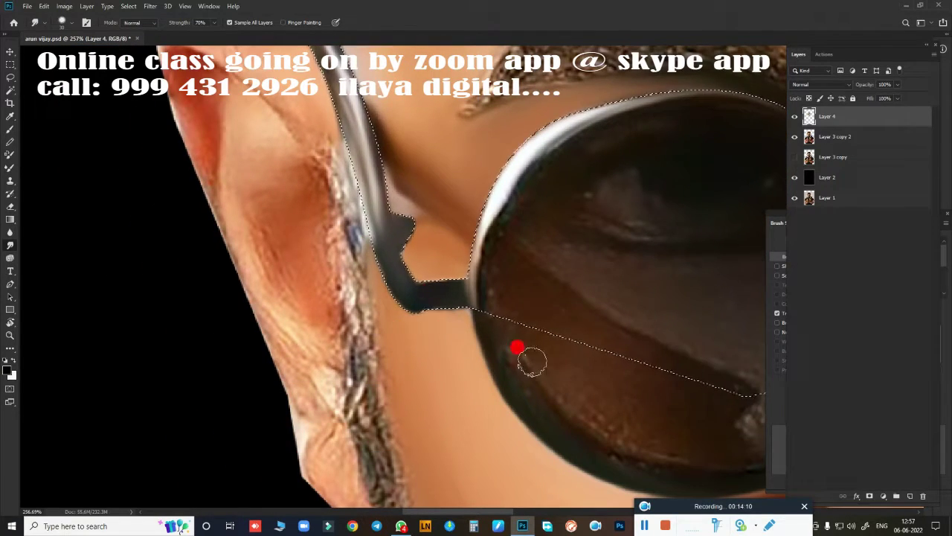
scroll(531, 357, down, 3)
Smudge the first eyebrow's hair texture smooth, softening its right end
scroll(402, 315, down, 5)
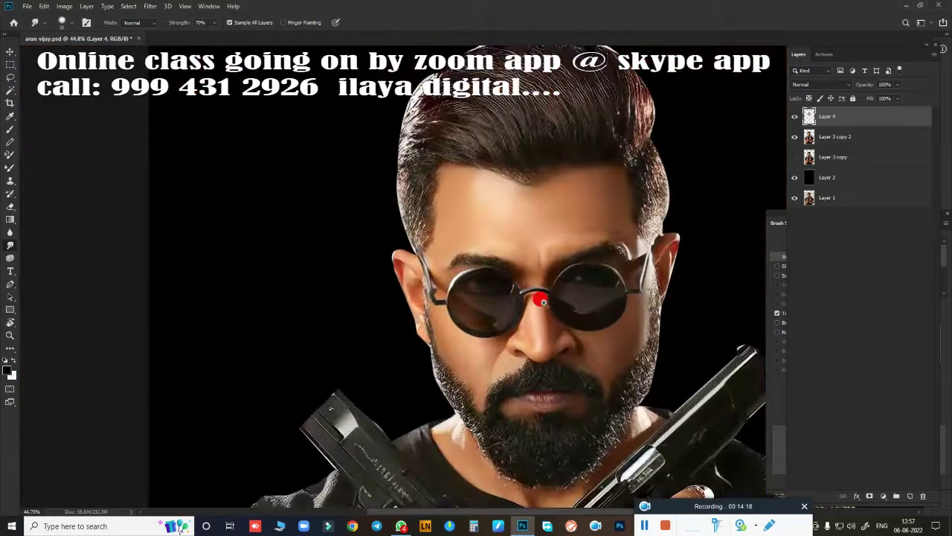
scroll(520, 268, up, 4)
scroll(389, 250, up, 2)
scroll(446, 242, up, 1)
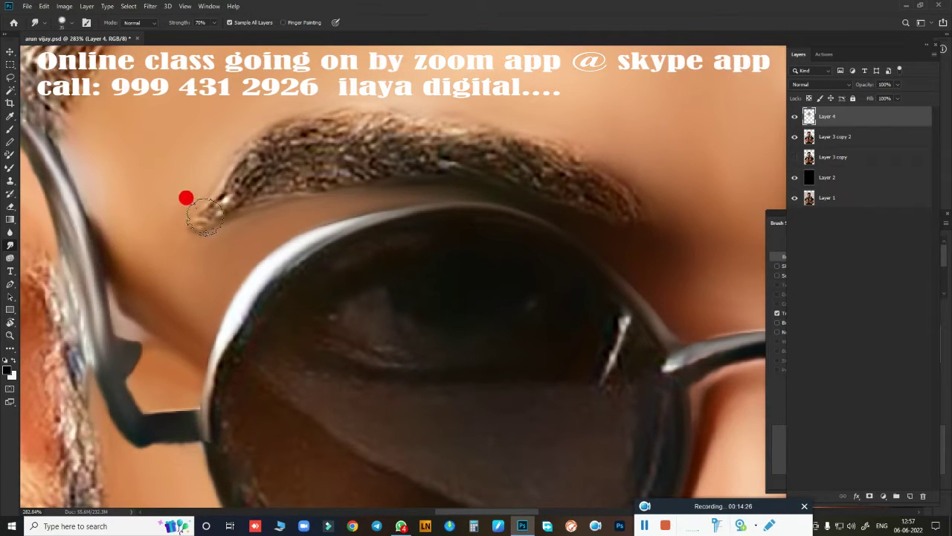
mouse_move(204, 216)
mouse_down()
mouse_move(267, 141)
mouse_move(436, 124)
mouse_move(358, 162)
mouse_move(244, 191)
mouse_up()
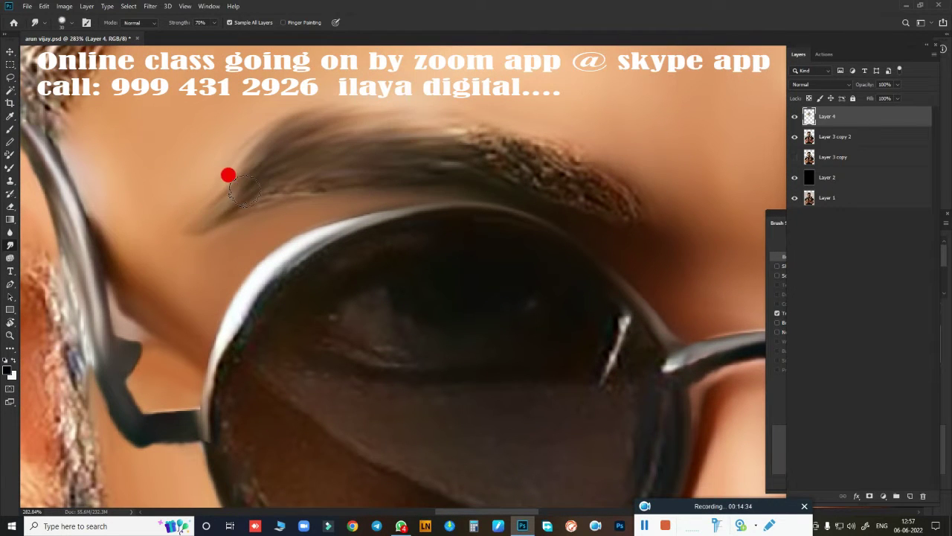
mouse_move(565, 164)
mouse_down()
mouse_move(595, 213)
mouse_move(550, 153)
mouse_move(377, 80)
mouse_up()
Smudge the other eyebrow into a smooth shape, softening its left end
scroll(397, 276, down, 4)
scroll(621, 266, up, 3)
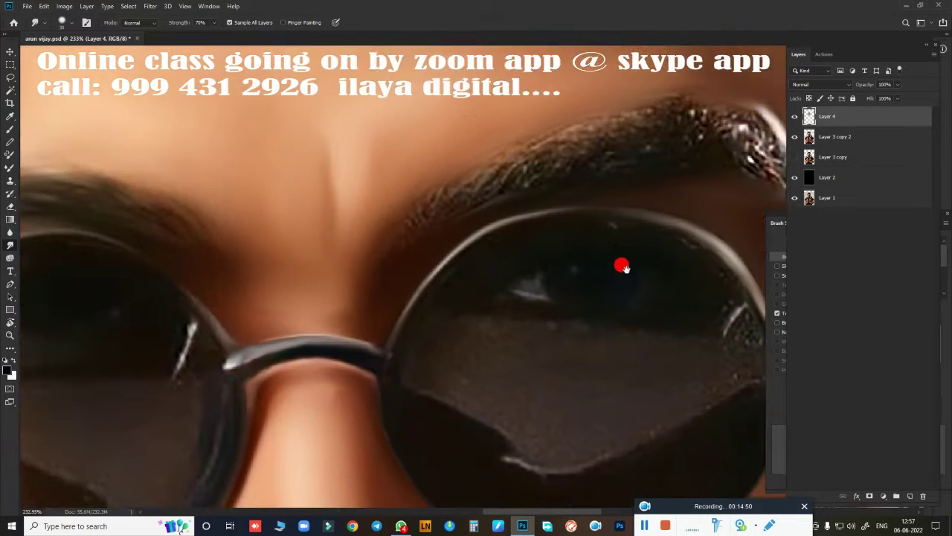
scroll(606, 181, up, 1)
mouse_move(595, 158)
mouse_down()
mouse_move(544, 136)
mouse_move(362, 161)
mouse_move(502, 147)
mouse_up()
drag(273, 188, 213, 265)
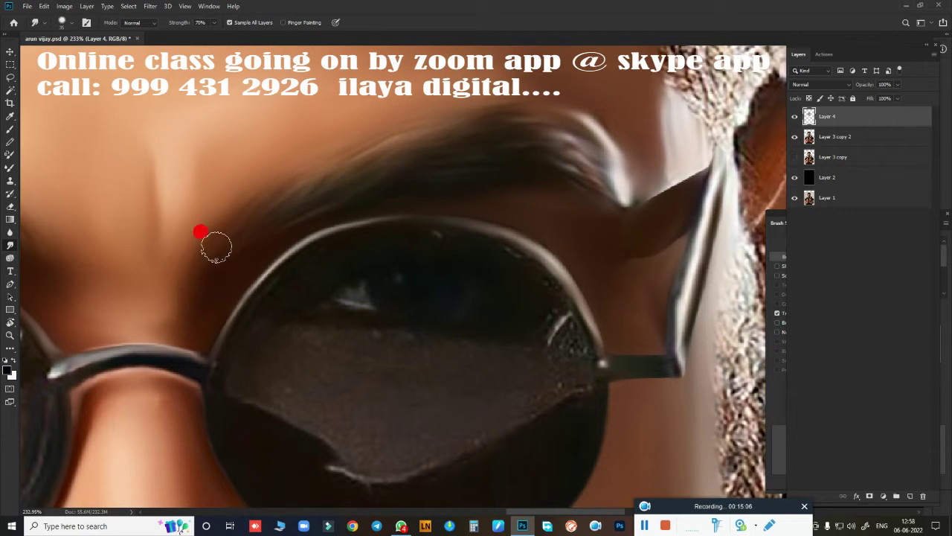
Smear the left lens's upper-left rim highlight and smooth the rim from lower right to upper left
scroll(655, 188, down, 3)
scroll(615, 320, up, 2)
scroll(604, 119, up, 1)
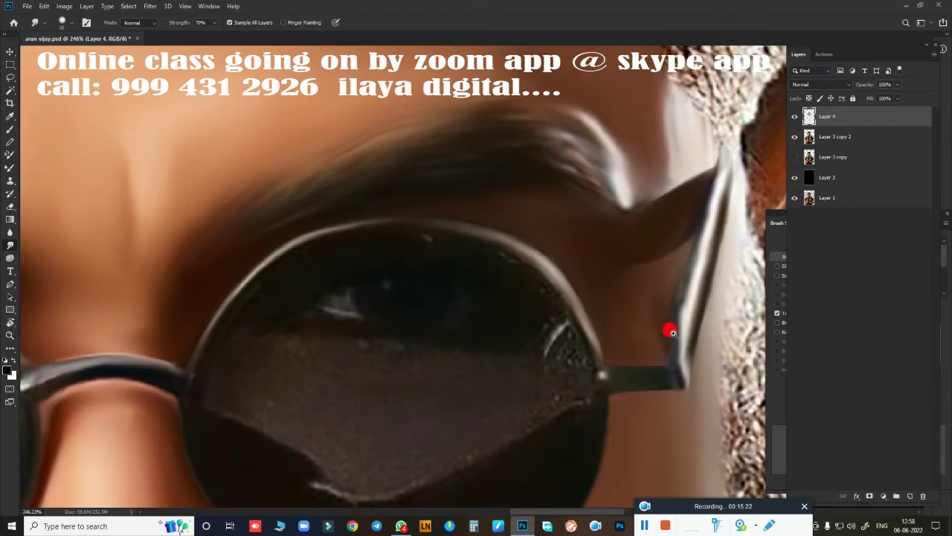
scroll(672, 331, down, 3)
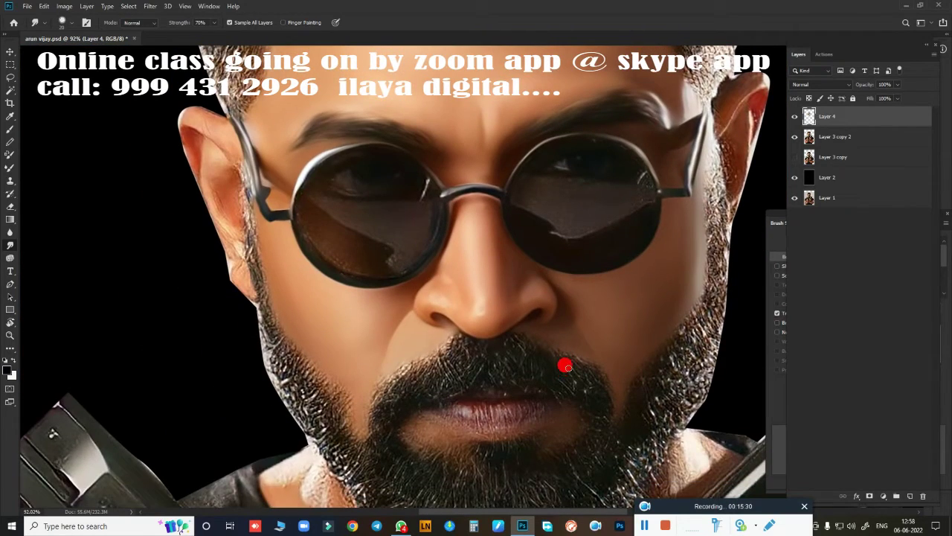
scroll(587, 350, down, 2)
scroll(559, 223, up, 3)
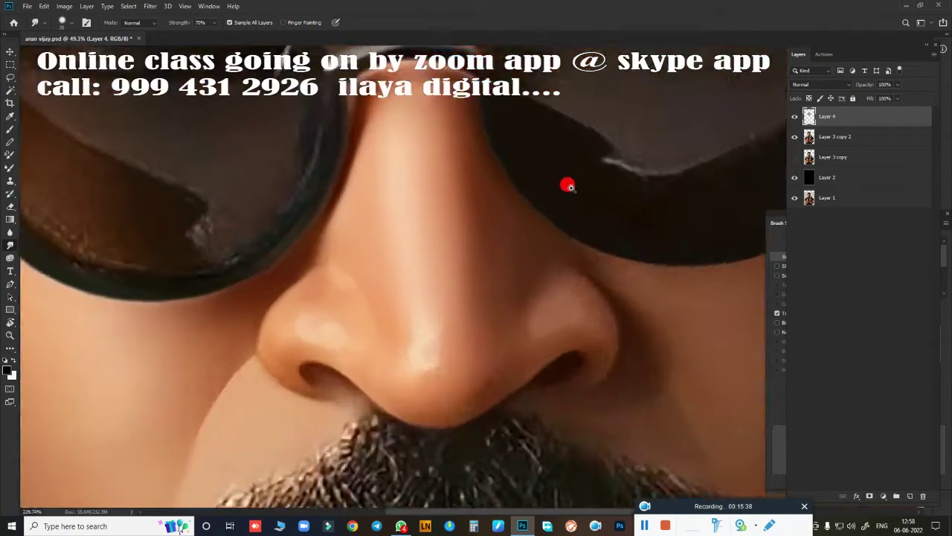
scroll(567, 185, up, 2)
scroll(512, 296, down, 3)
scroll(484, 295, up, 1)
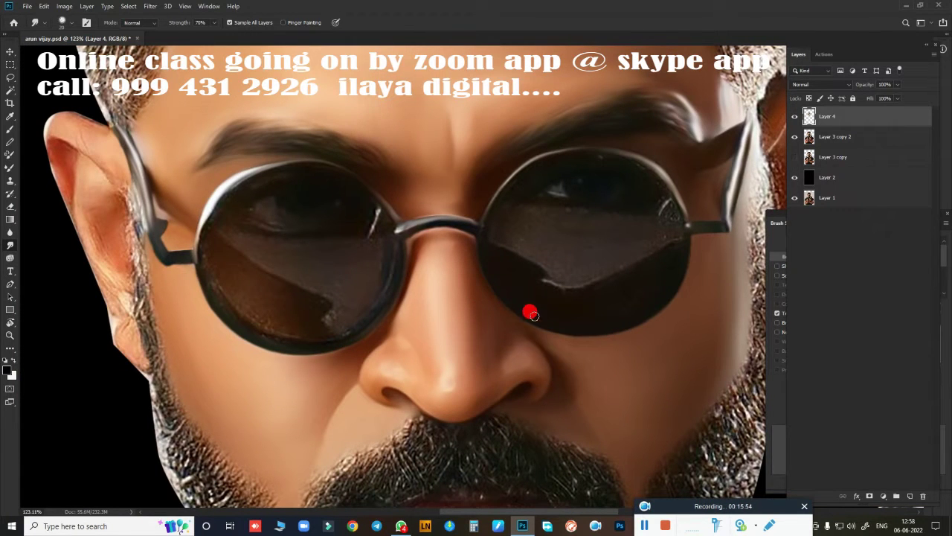
scroll(383, 272, up, 2)
scroll(418, 274, up, 1)
mouse_move(255, 123)
mouse_down()
mouse_move(230, 187)
mouse_move(422, 381)
mouse_up()
mouse_move(610, 343)
mouse_down()
mouse_move(263, 167)
mouse_move(399, 250)
mouse_up()
Smear the dark reflection band across the lens and the highlight along its rim
mouse_move(504, 312)
mouse_down()
mouse_move(503, 350)
mouse_move(340, 325)
mouse_move(480, 326)
mouse_move(426, 354)
mouse_move(555, 325)
mouse_move(567, 276)
mouse_move(351, 185)
mouse_move(296, 174)
mouse_move(421, 208)
mouse_move(350, 153)
mouse_move(595, 366)
mouse_move(539, 182)
mouse_move(324, 140)
mouse_move(627, 182)
mouse_move(427, 186)
mouse_move(522, 264)
mouse_move(563, 206)
mouse_move(653, 174)
mouse_up()
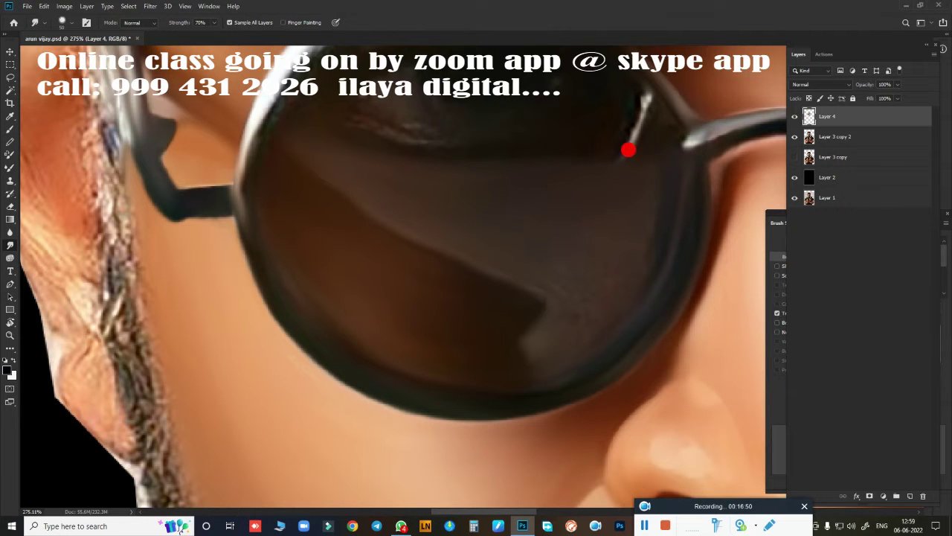
mouse_move(583, 313)
mouse_down()
mouse_move(328, 170)
mouse_move(380, 229)
mouse_up()
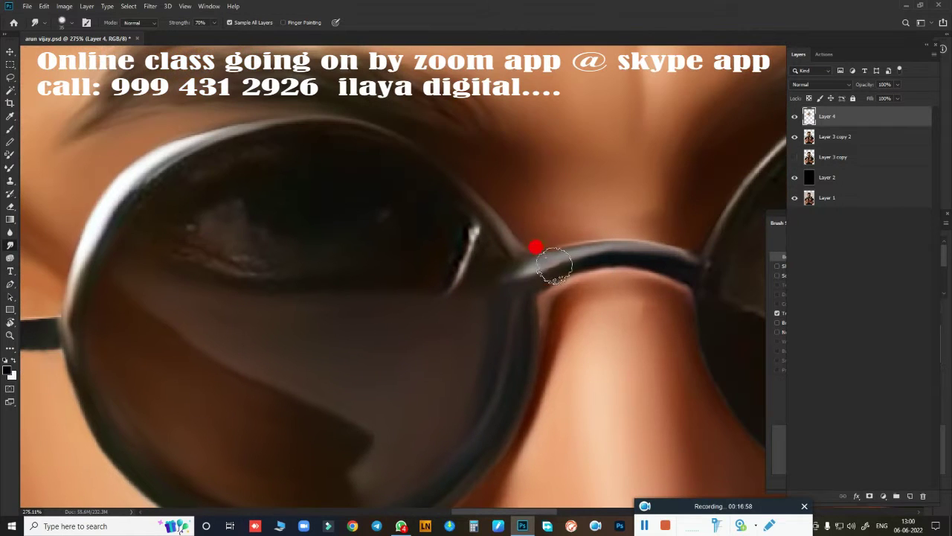
drag(394, 153, 494, 259)
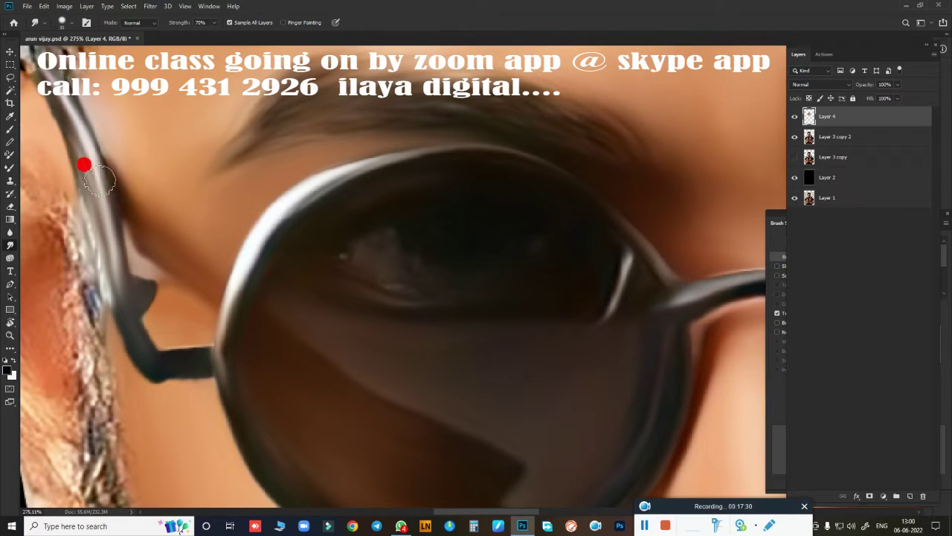
Draw a circular Elliptical Marquee selection over the eye seen through the left lens
right_click(11, 64)
click(65, 72)
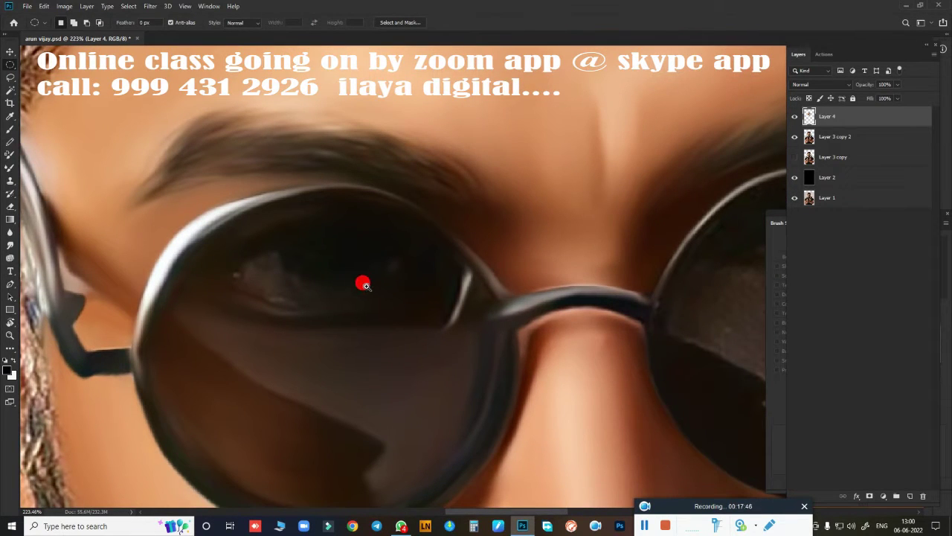
drag(394, 318, 400, 301)
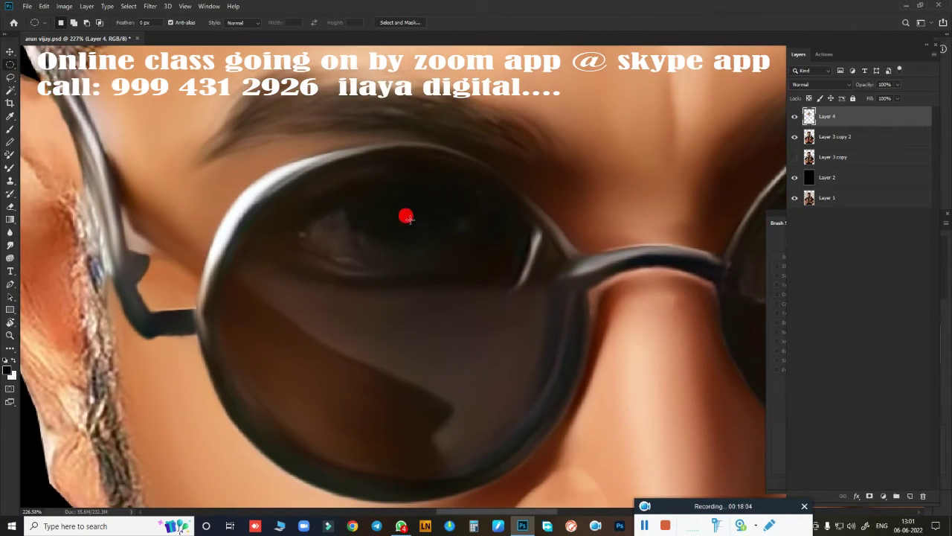
drag(406, 216, 552, 257)
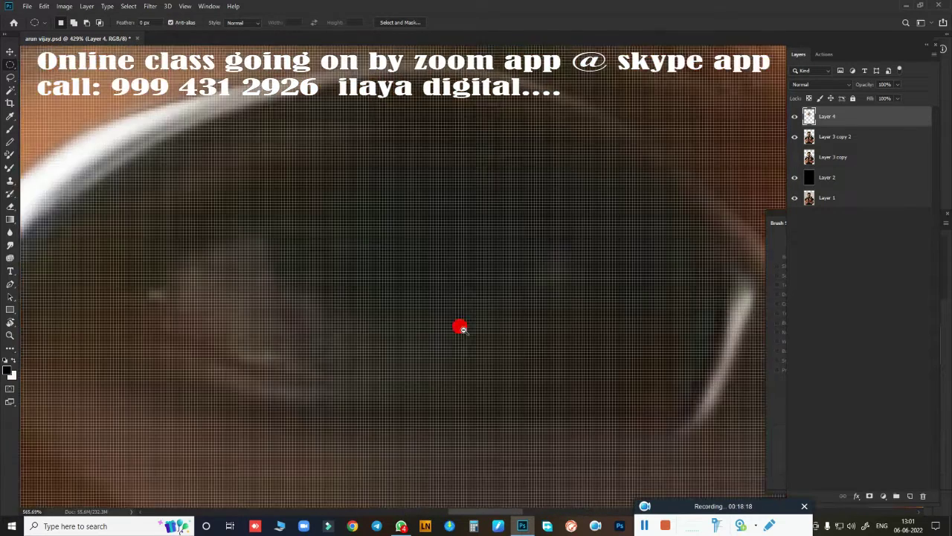
key(r)
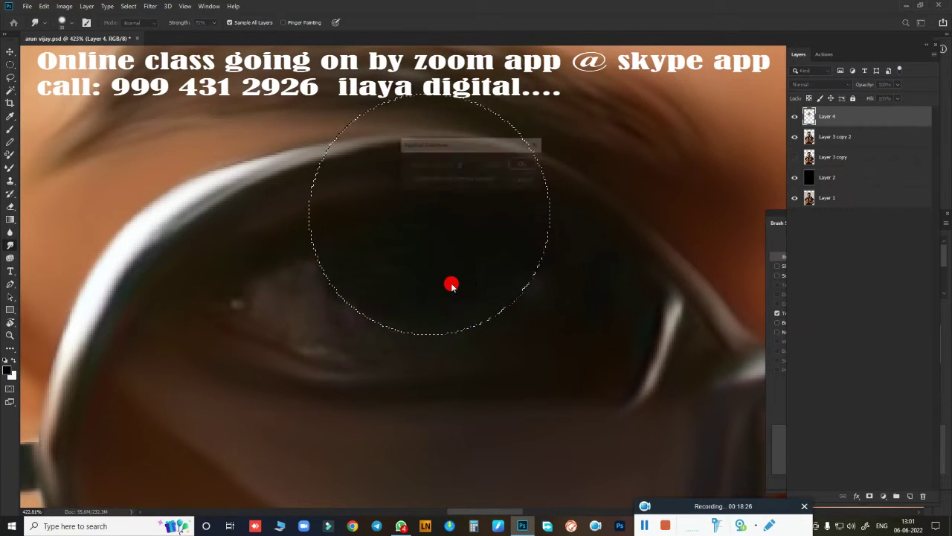
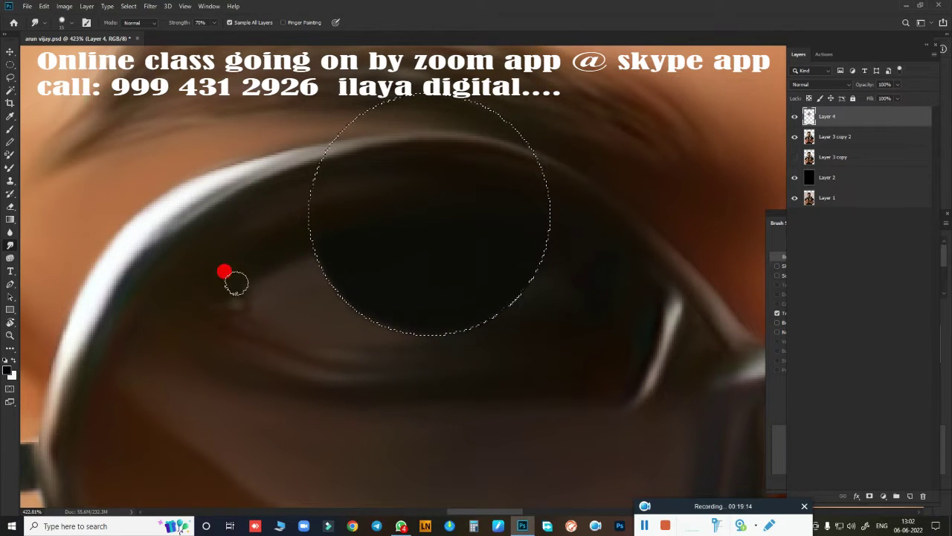
Switch to the Mixer Brush (Very Wet, Light Mix) and sample a paint colour from the image
scroll(547, 317, down, 3)
scroll(498, 375, down, 3)
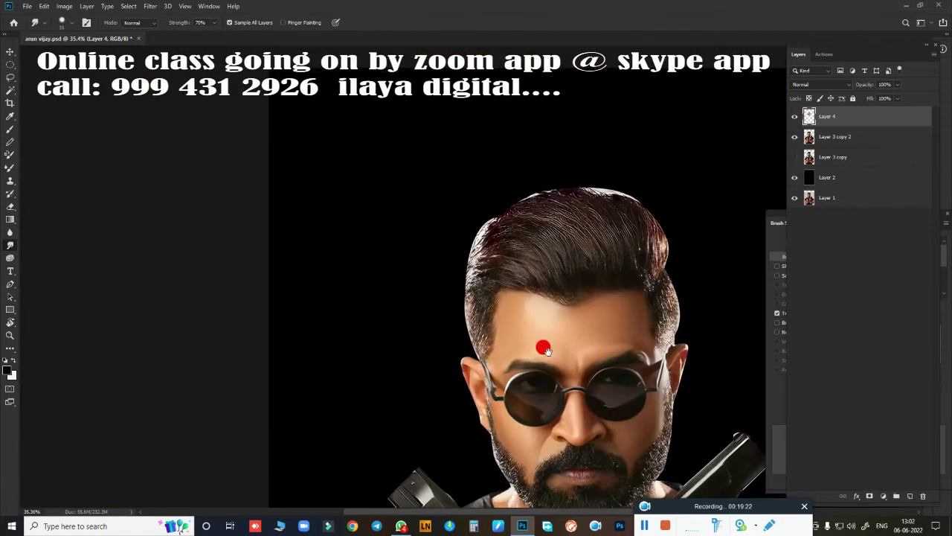
scroll(481, 346, down, 2)
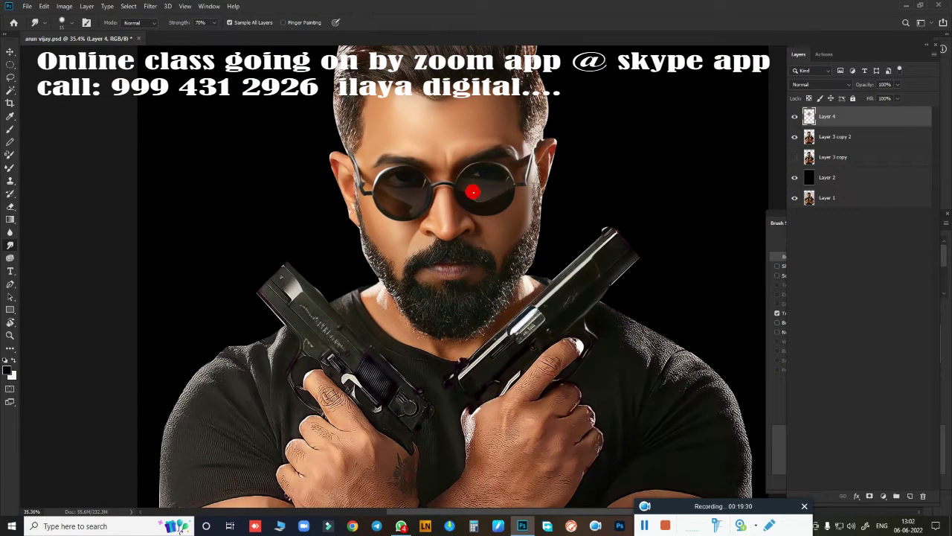
key(b)
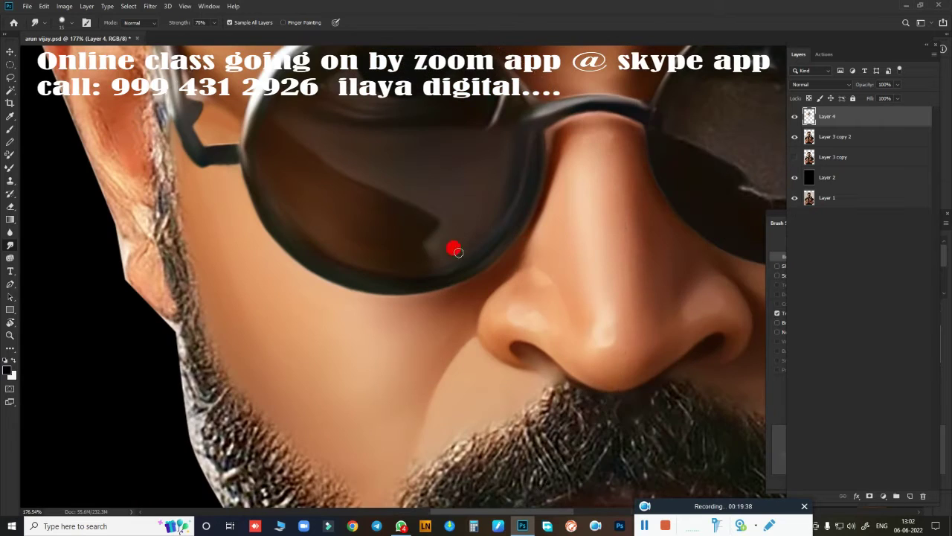
scroll(455, 249, up, 5)
click(170, 48)
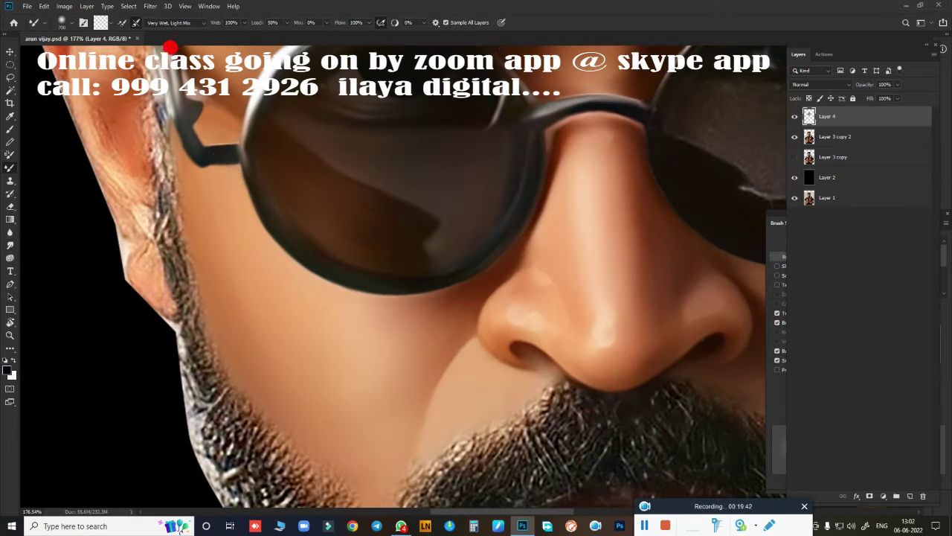
click(116, 27)
click(417, 100)
key(Return)
click(381, 195)
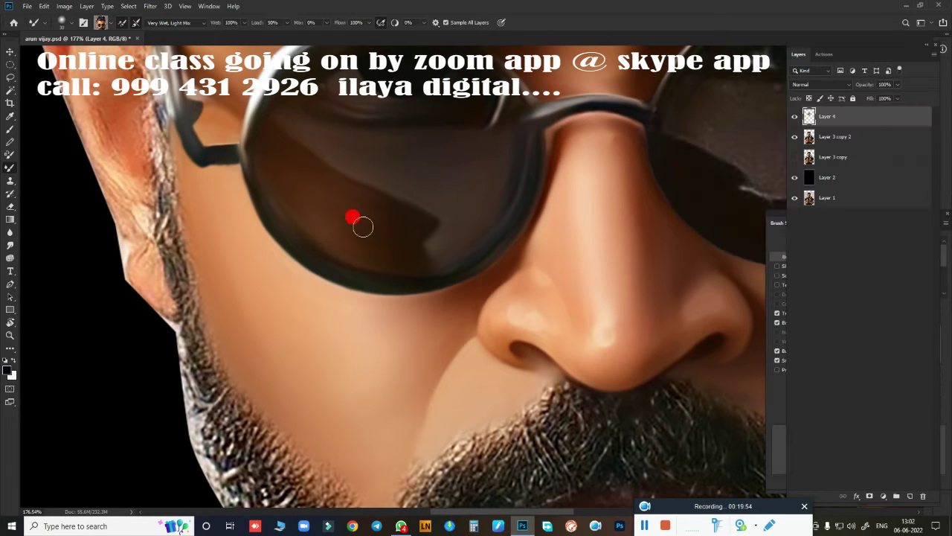
Load pale grey-green #bdd2cd as the paint colour and zoom in on the eye
click(102, 25)
click(334, 282)
click(570, 117)
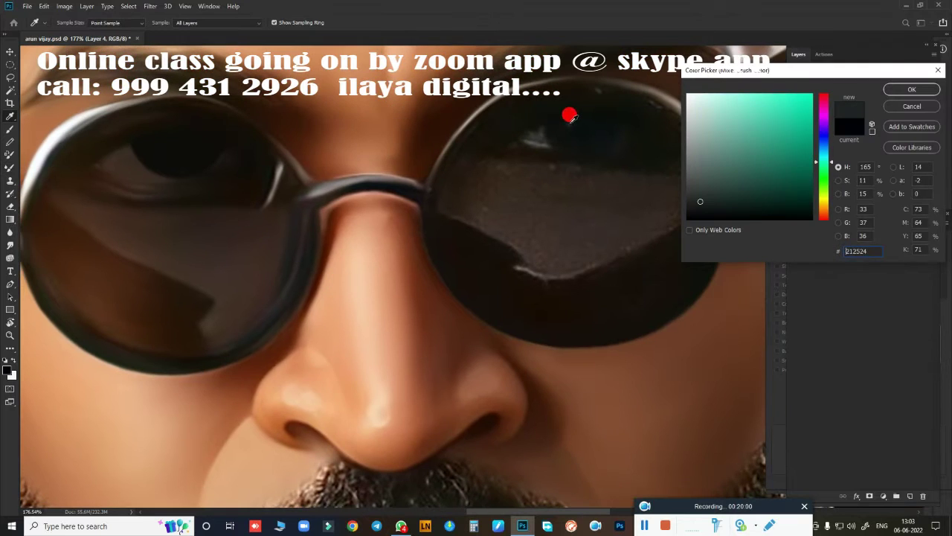
click(892, 89)
drag(474, 183, 344, 216)
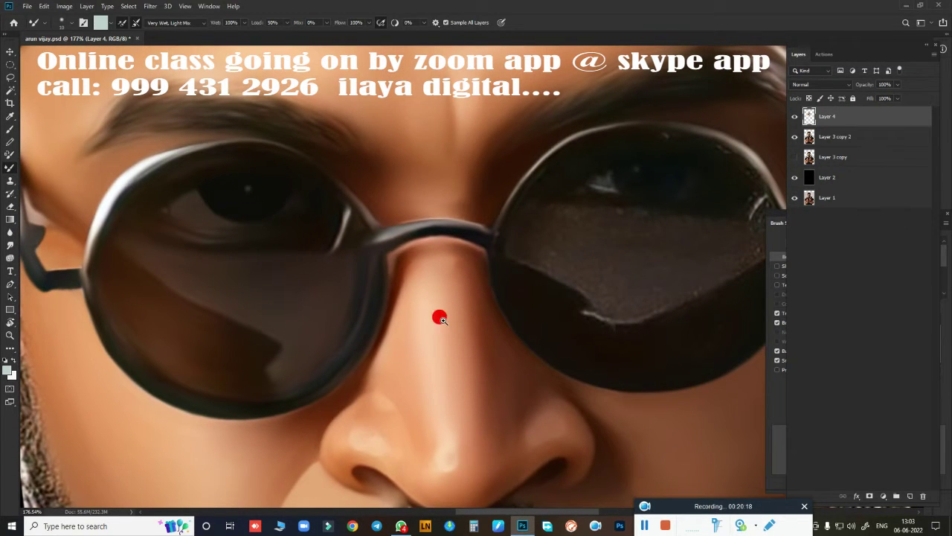
mouse_move(439, 318)
mouse_down()
mouse_move(272, 206)
mouse_move(469, 251)
mouse_move(296, 294)
mouse_up()
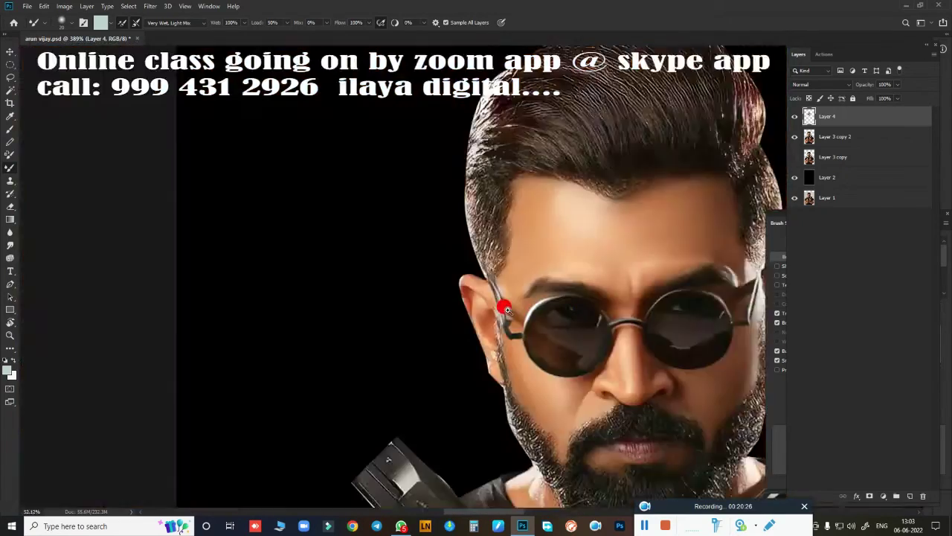
key(r)
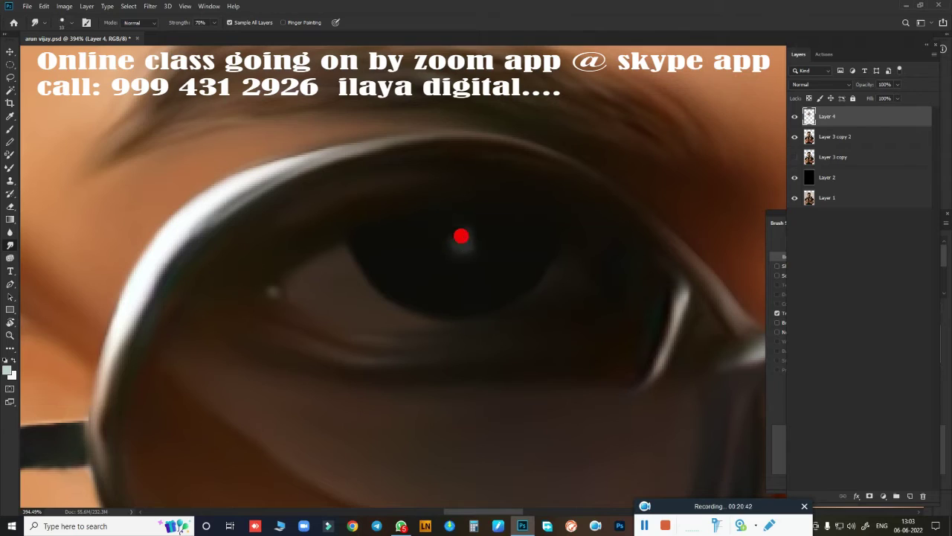
Smudge away the speckled texture along the right lens rim
mouse_move(611, 316)
mouse_down()
mouse_move(447, 227)
mouse_move(451, 304)
mouse_up()
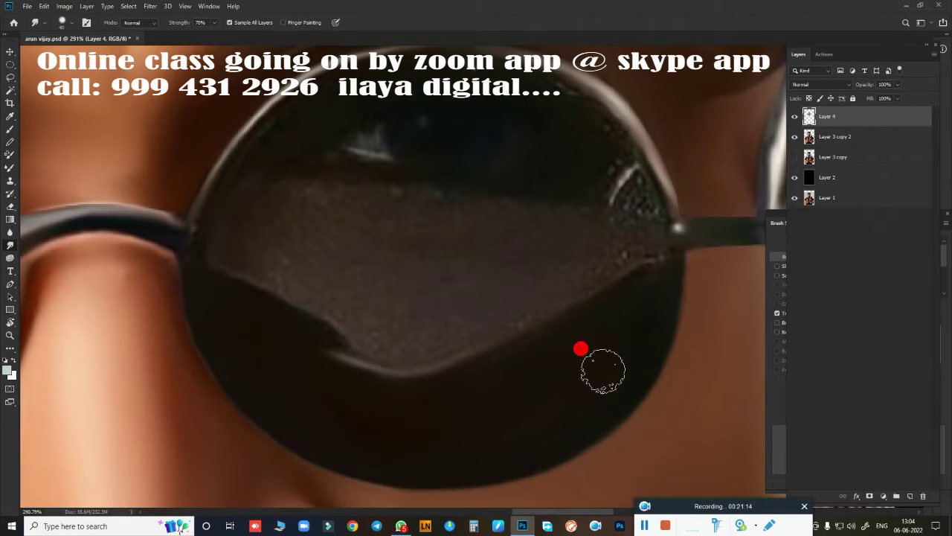
drag(598, 121, 636, 265)
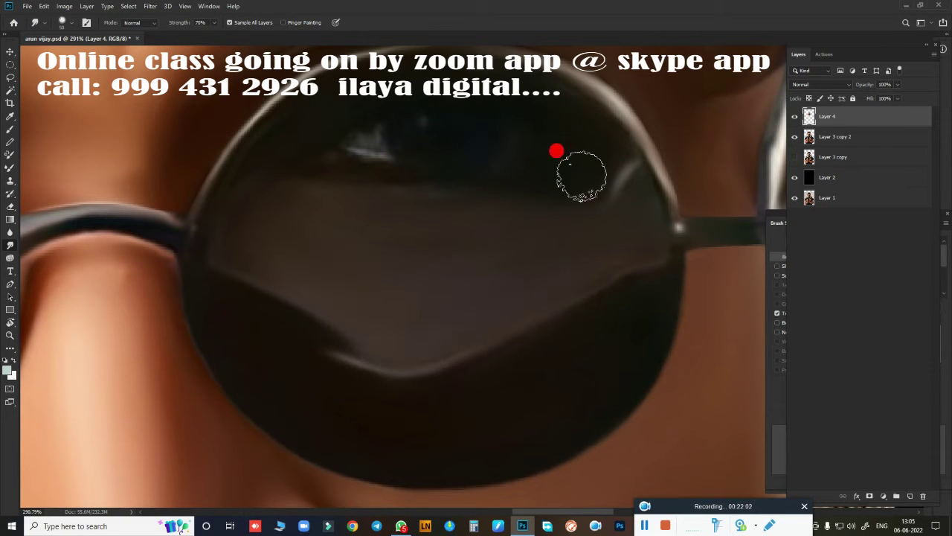
key(m)
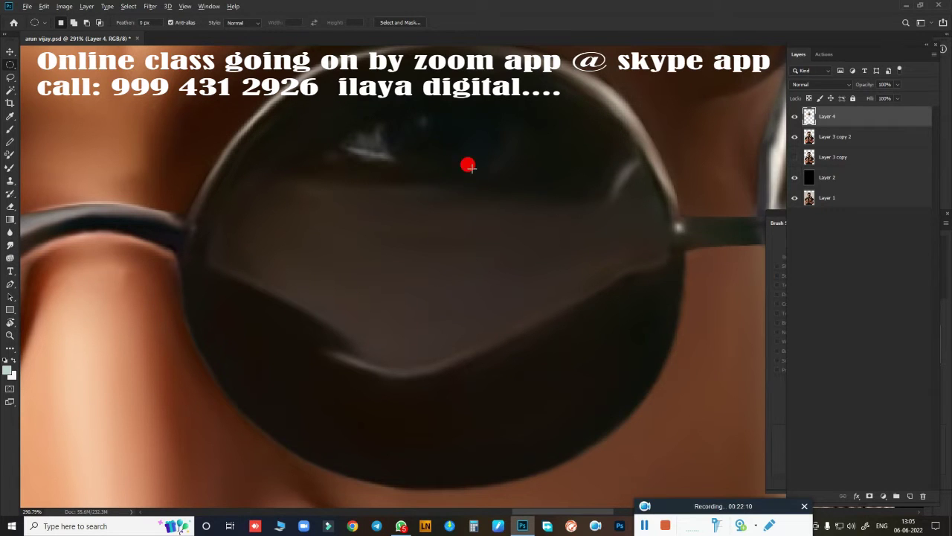
key(m)
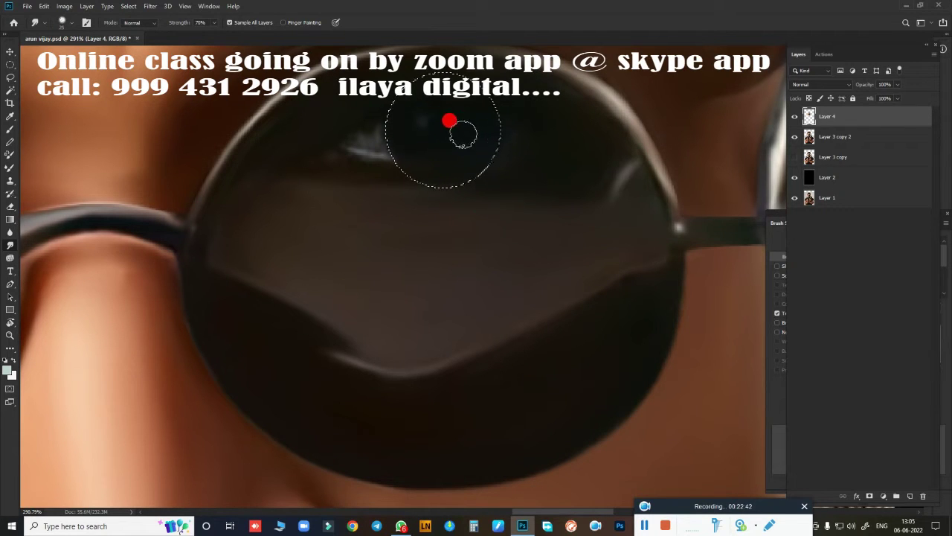
Smear the eye's white highlight into the dark lens, then zoom back out
scroll(440, 266, up, 2)
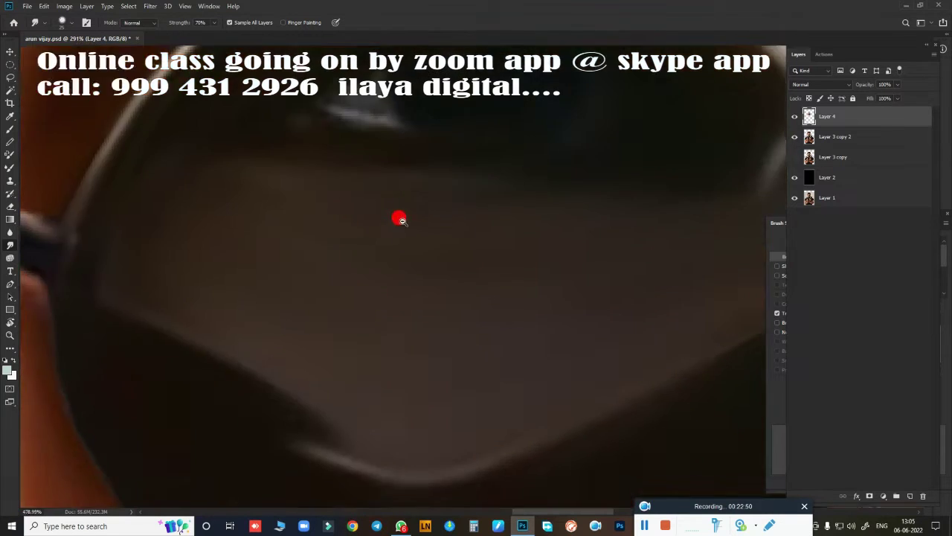
scroll(397, 217, up, 1)
mouse_move(374, 220)
mouse_down()
mouse_move(385, 215)
mouse_move(355, 219)
mouse_move(283, 261)
mouse_move(343, 254)
mouse_up()
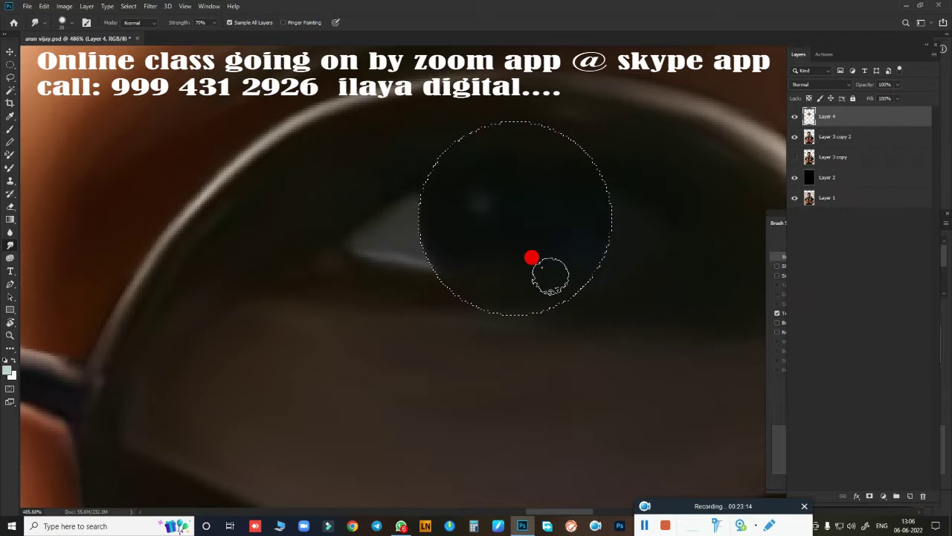
scroll(548, 340, down, 5)
scroll(408, 293, down, 3)
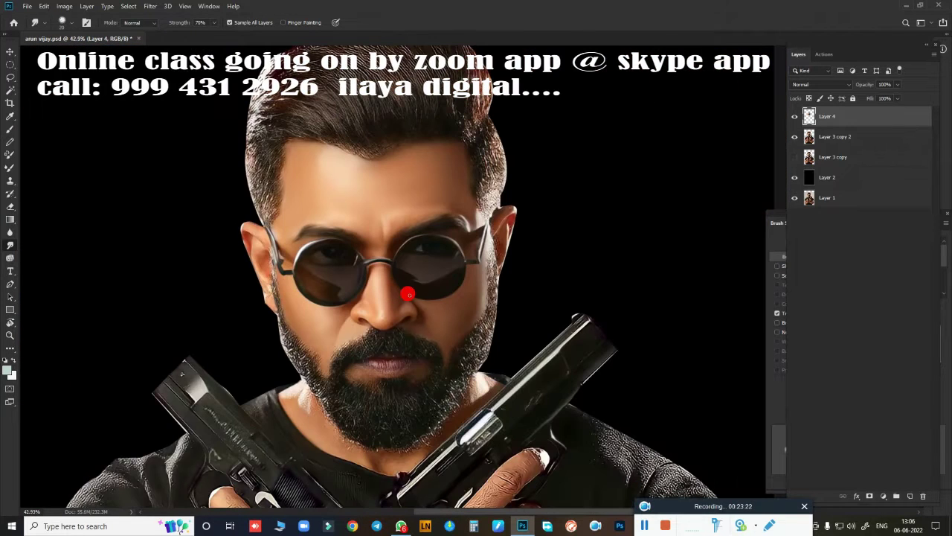
scroll(408, 294, down, 2)
Toggle Layer 4's visibility to compare the portrait with and without it
click(795, 116)
click(794, 117)
click(794, 117)
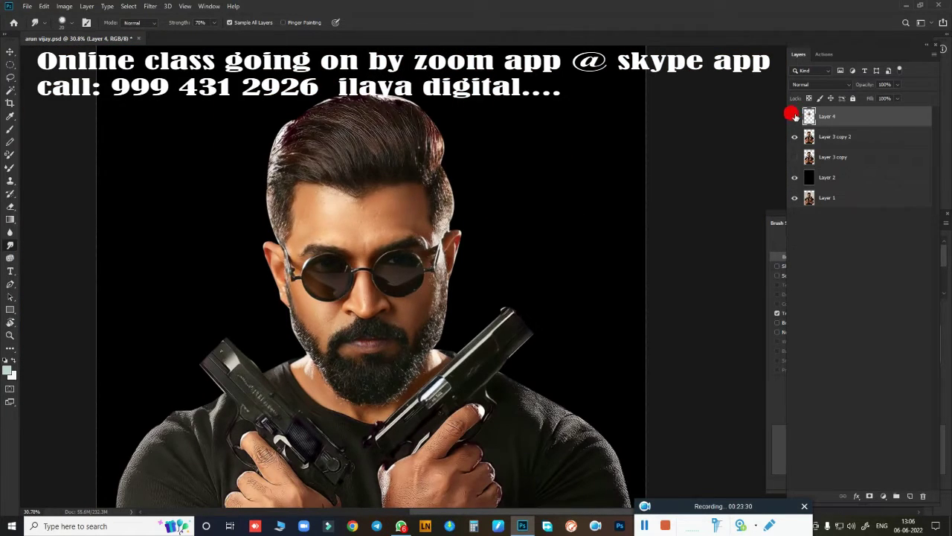
click(794, 117)
click(794, 116)
click(794, 116)
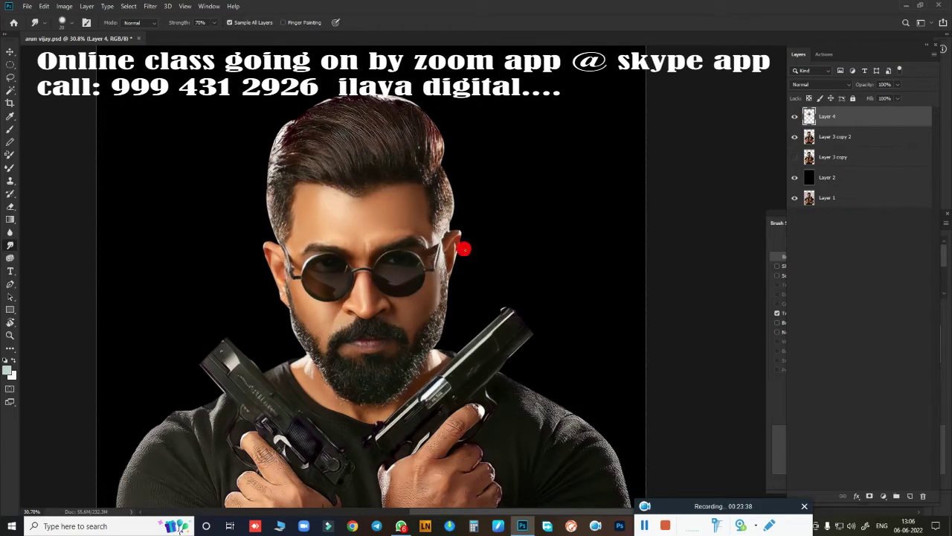
Smudge the ear tip, inner-ear red streaks and ear edge into smooth painted skin
scroll(463, 248, up, 4)
scroll(616, 265, up, 2)
scroll(616, 265, down, 3)
scroll(585, 298, up, 3)
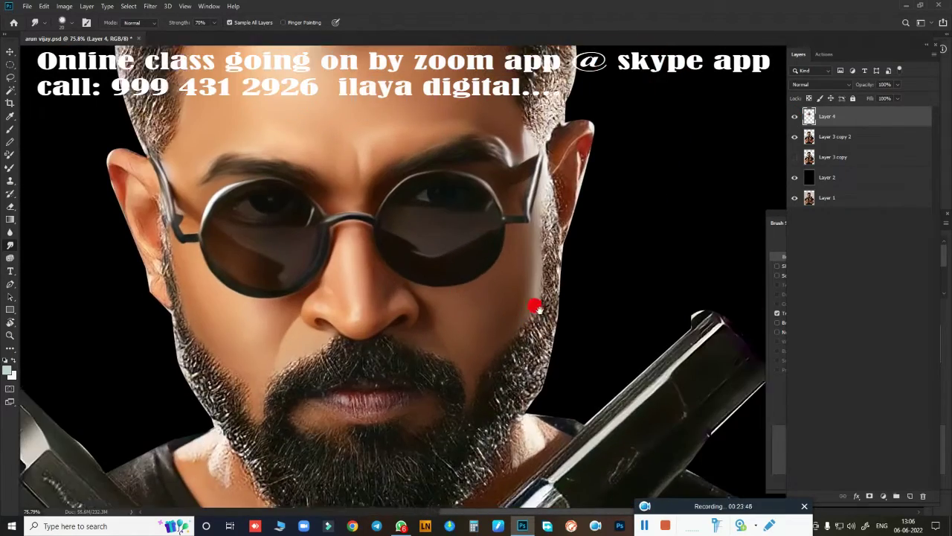
scroll(590, 230, up, 2)
scroll(589, 229, up, 4)
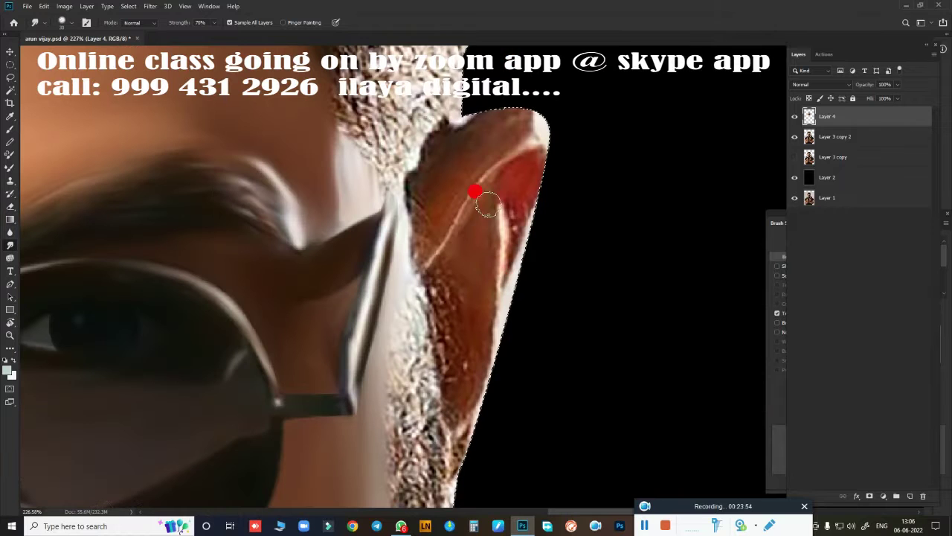
mouse_move(538, 132)
mouse_down()
mouse_move(501, 272)
mouse_move(463, 330)
mouse_move(537, 212)
mouse_up()
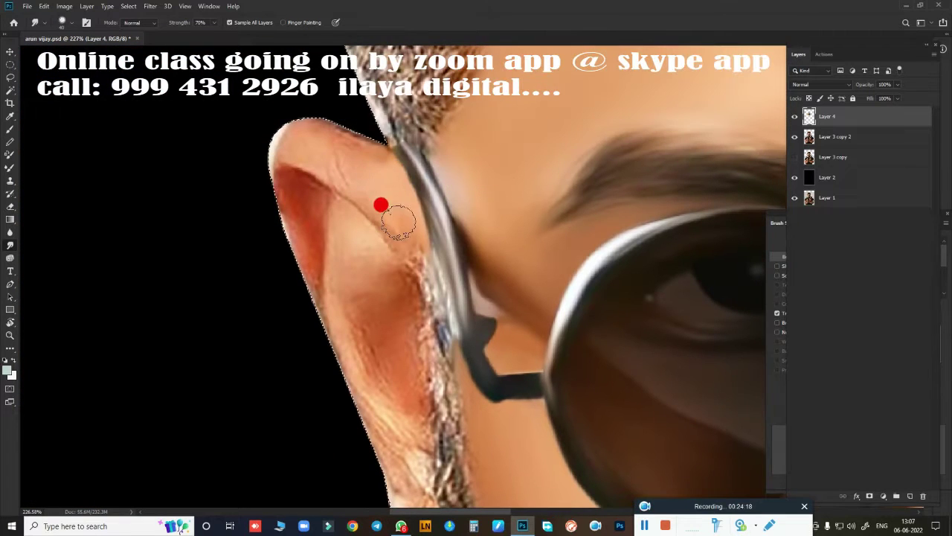
mouse_move(408, 343)
mouse_down()
mouse_move(384, 389)
mouse_move(346, 370)
mouse_move(356, 261)
mouse_move(391, 205)
mouse_move(315, 196)
mouse_move(278, 167)
mouse_move(327, 334)
mouse_move(374, 279)
mouse_up()
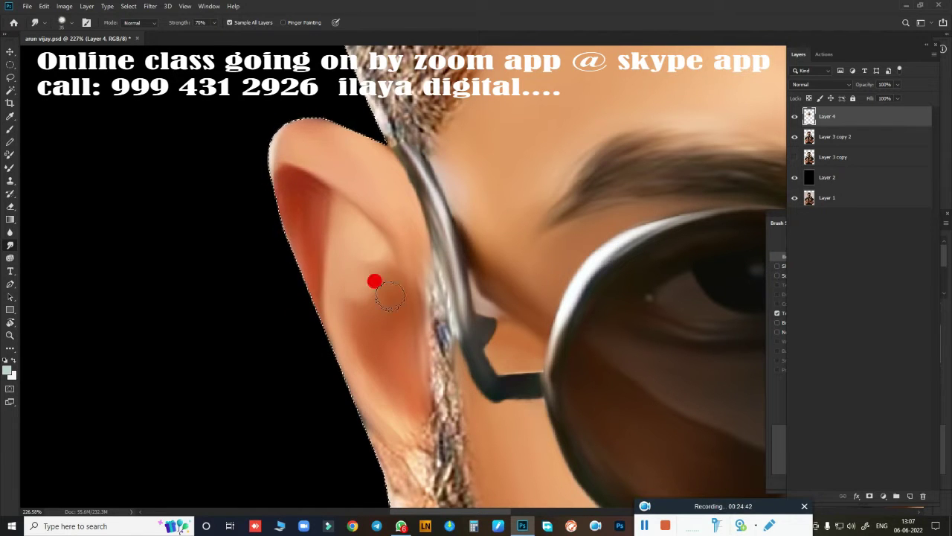
mouse_move(361, 210)
mouse_down()
mouse_move(335, 230)
mouse_move(385, 323)
mouse_move(385, 291)
mouse_move(423, 393)
mouse_up()
Smudge the shoulder edge into the background and blend beard hairs into the neck skin
scroll(459, 404, down, 5)
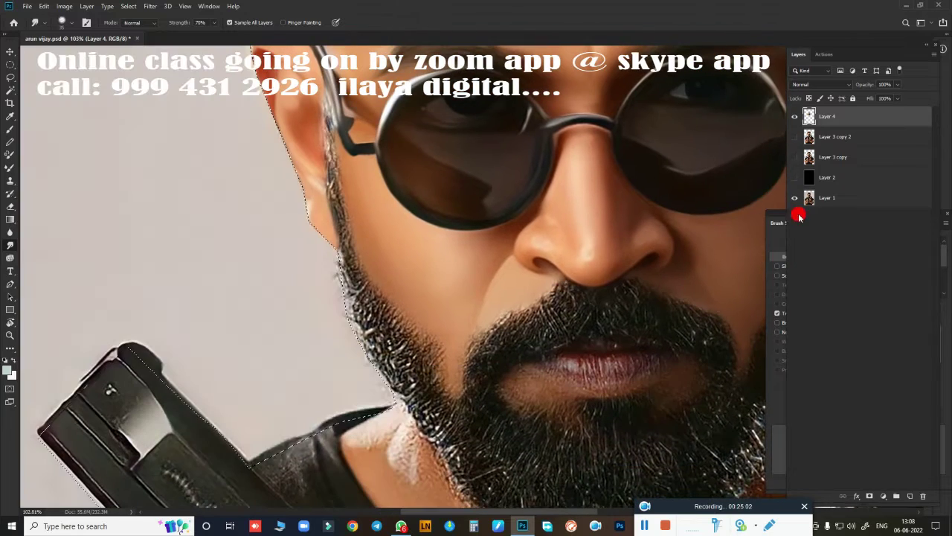
drag(794, 116, 795, 177)
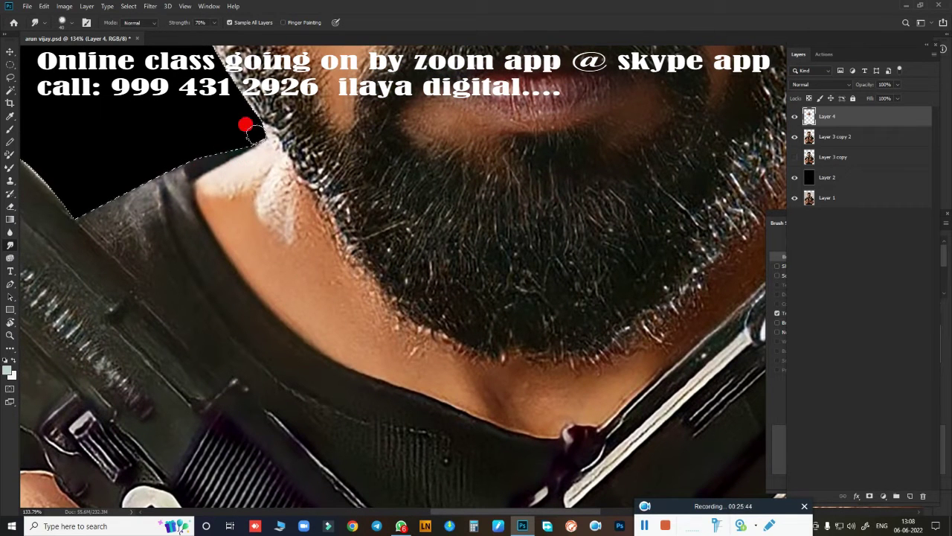
mouse_move(253, 134)
mouse_down()
mouse_move(216, 180)
mouse_move(238, 255)
mouse_move(271, 173)
mouse_move(269, 215)
mouse_move(295, 198)
mouse_move(247, 203)
mouse_move(321, 317)
mouse_move(299, 238)
mouse_move(334, 304)
mouse_move(573, 386)
mouse_move(206, 291)
mouse_move(198, 300)
mouse_move(240, 330)
mouse_move(310, 291)
mouse_up()
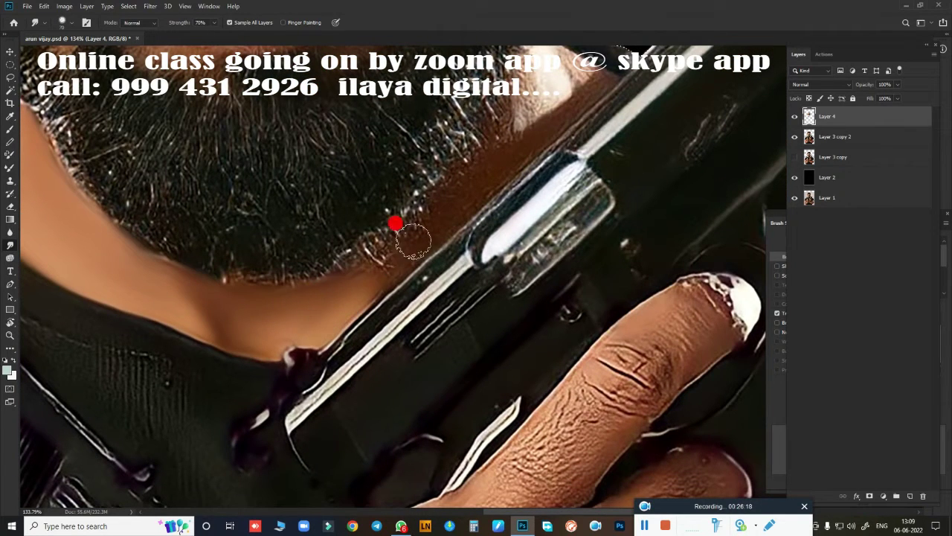
mouse_move(413, 240)
mouse_down()
mouse_move(352, 288)
mouse_move(558, 112)
mouse_move(547, 180)
mouse_up()
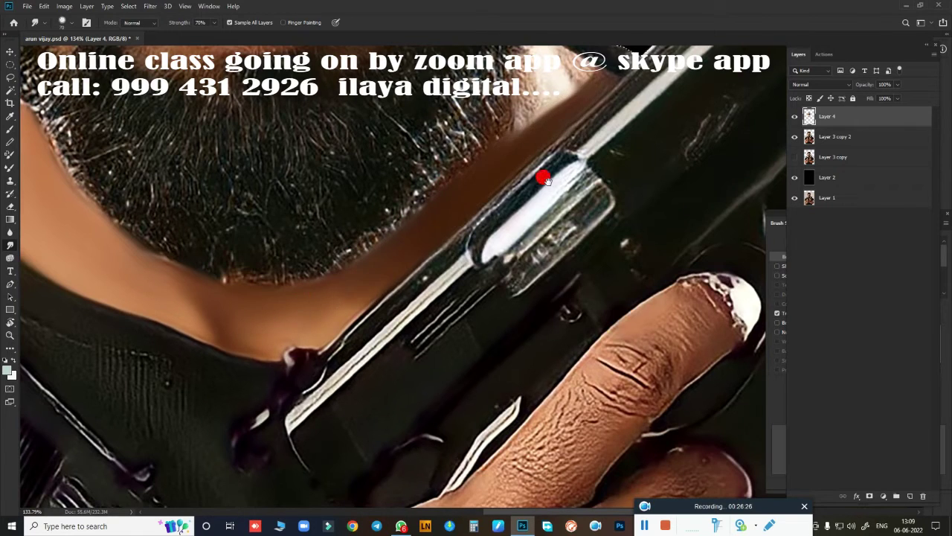
scroll(545, 179, up, 5)
drag(536, 312, 577, 302)
mouse_move(491, 360)
mouse_down()
mouse_move(511, 273)
mouse_move(506, 315)
mouse_move(508, 276)
mouse_move(464, 368)
mouse_move(585, 278)
mouse_move(555, 272)
mouse_move(571, 329)
mouse_up()
scroll(516, 272, down, 5)
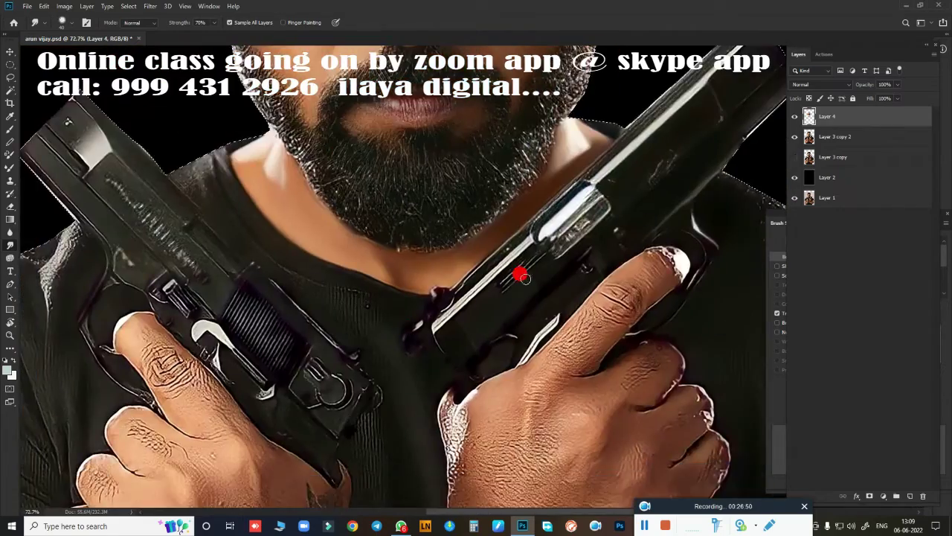
scroll(516, 273, down, 3)
Smear the lip corner into the skin and the skin beside the lips into the beard
scroll(516, 273, up, 5)
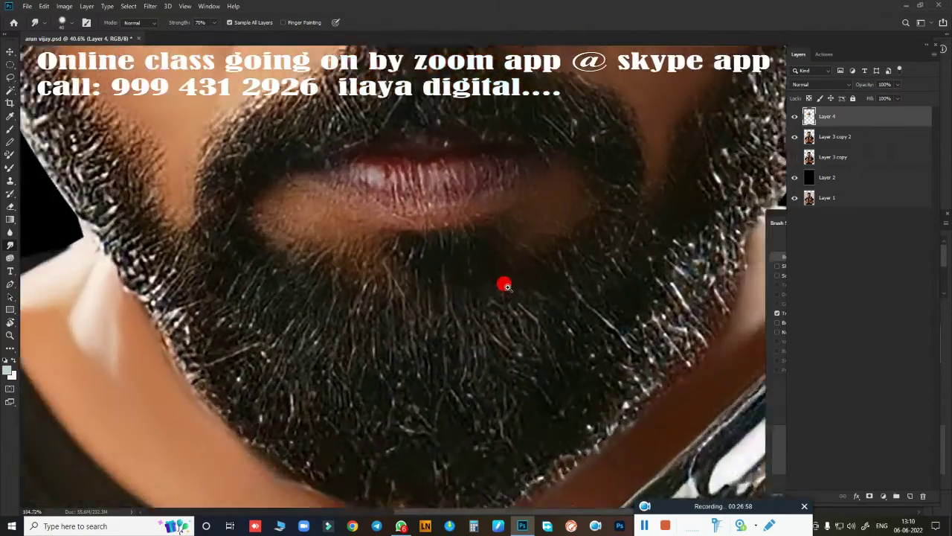
scroll(504, 282, down, 4)
scroll(462, 297, up, 4)
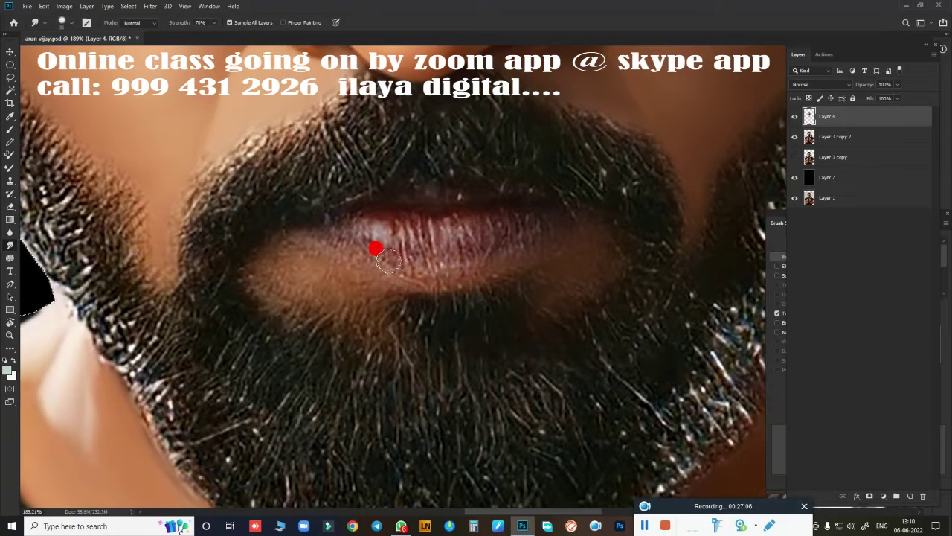
mouse_move(388, 259)
mouse_down()
mouse_move(282, 238)
mouse_move(360, 277)
mouse_move(272, 276)
mouse_move(262, 258)
mouse_move(364, 311)
mouse_up()
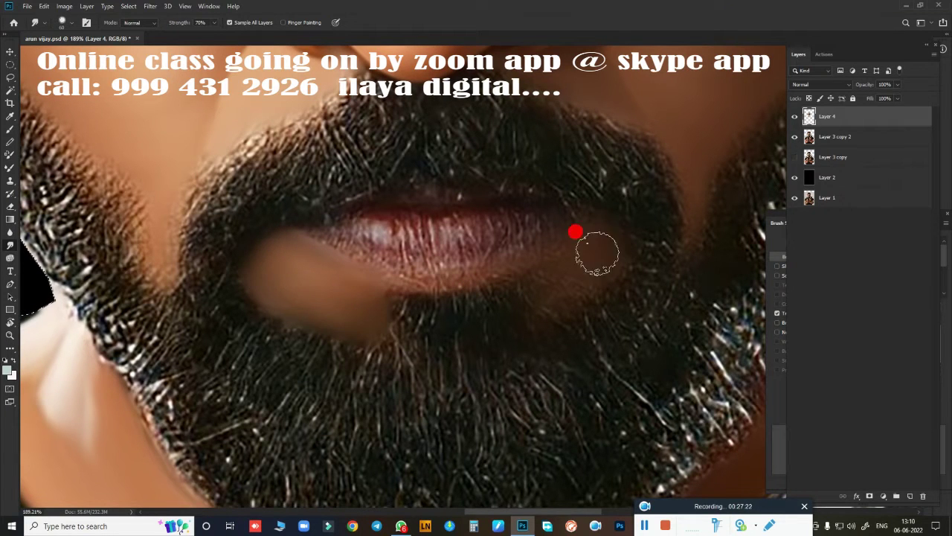
mouse_move(597, 253)
mouse_down()
mouse_move(525, 310)
mouse_move(550, 365)
mouse_up()
key(e)
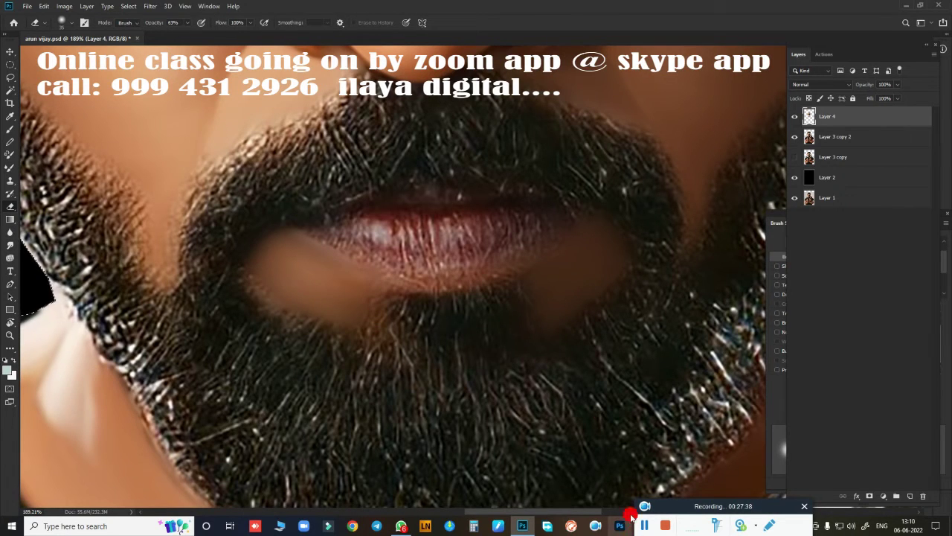
key(r)
Smooth the grainy lip texture along the upper and lower lip edges
scroll(521, 293, up, 3)
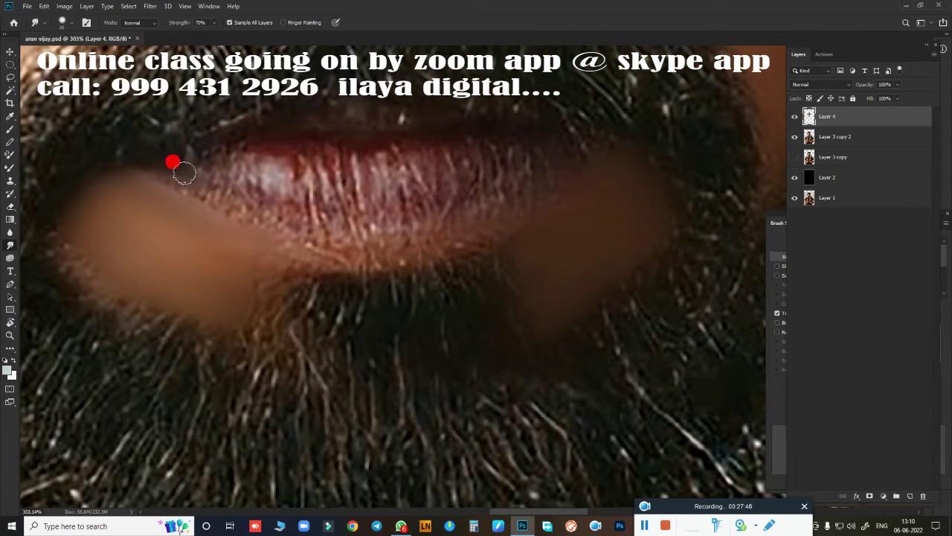
mouse_move(183, 173)
mouse_down()
mouse_move(375, 224)
mouse_move(584, 145)
mouse_up()
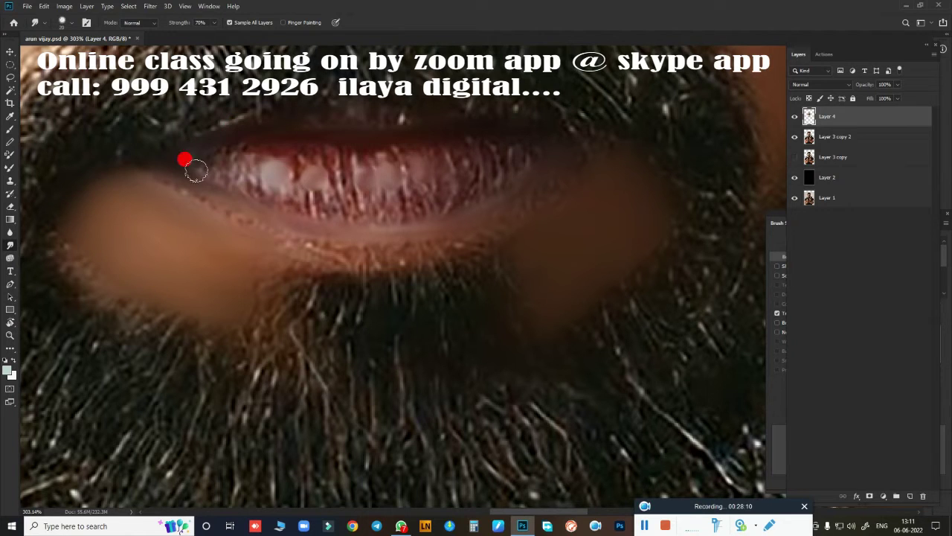
drag(196, 170, 293, 214)
drag(346, 187, 494, 172)
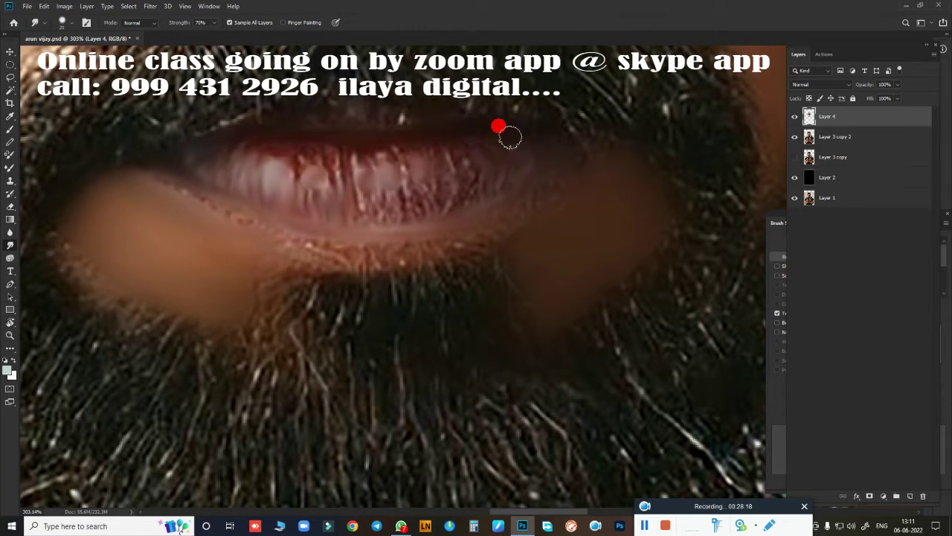
drag(260, 146, 309, 153)
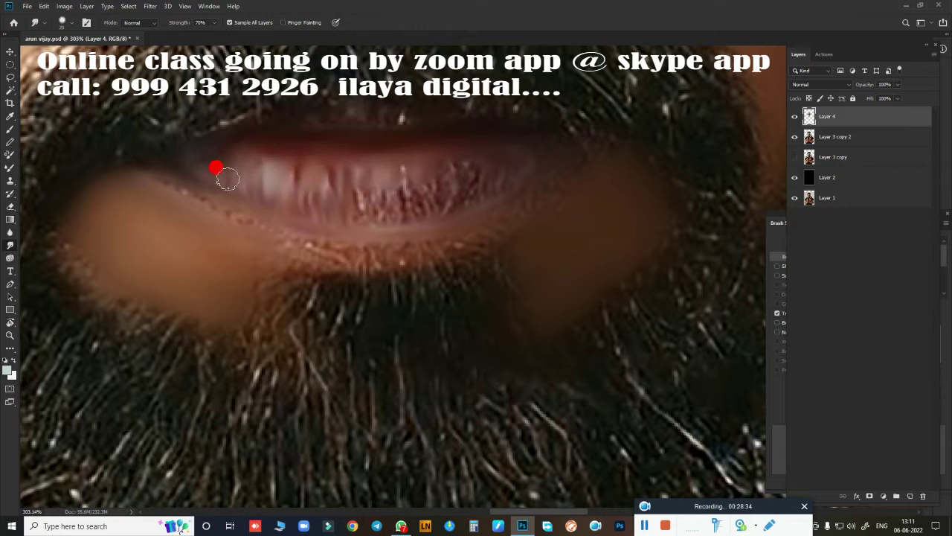
mouse_move(363, 196)
mouse_down()
mouse_move(357, 164)
mouse_move(457, 153)
mouse_up()
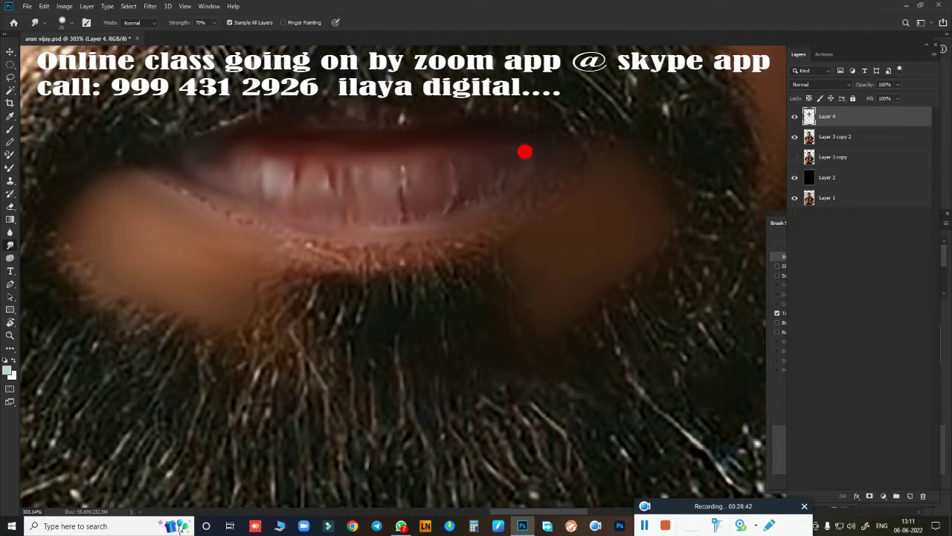
drag(525, 152, 383, 227)
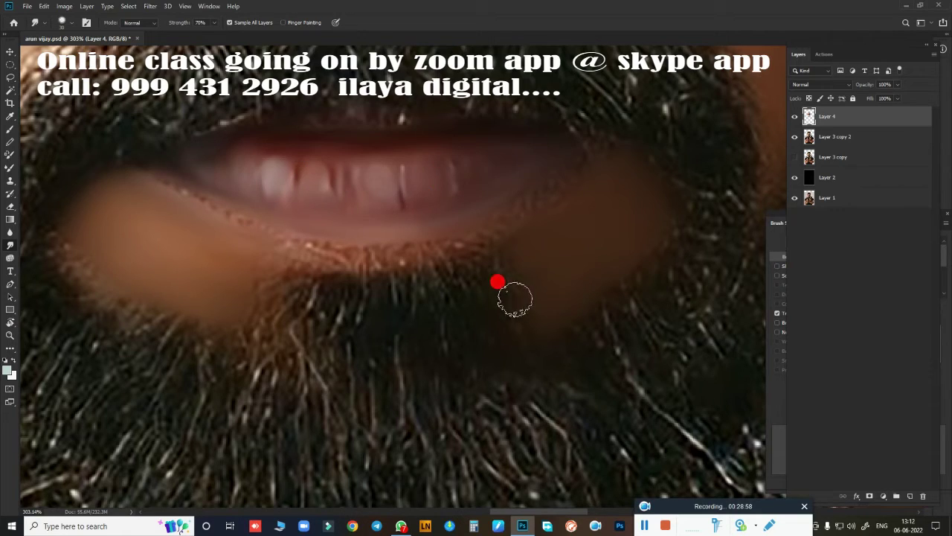
Re-centre on the mouth and soften the lower and upper lip edges into the skin
drag(515, 299, 523, 287)
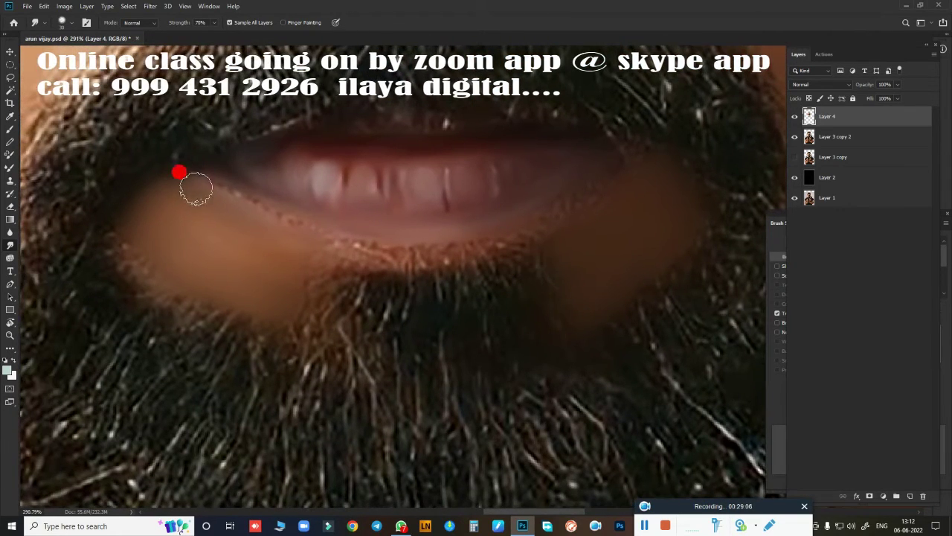
drag(259, 220, 404, 246)
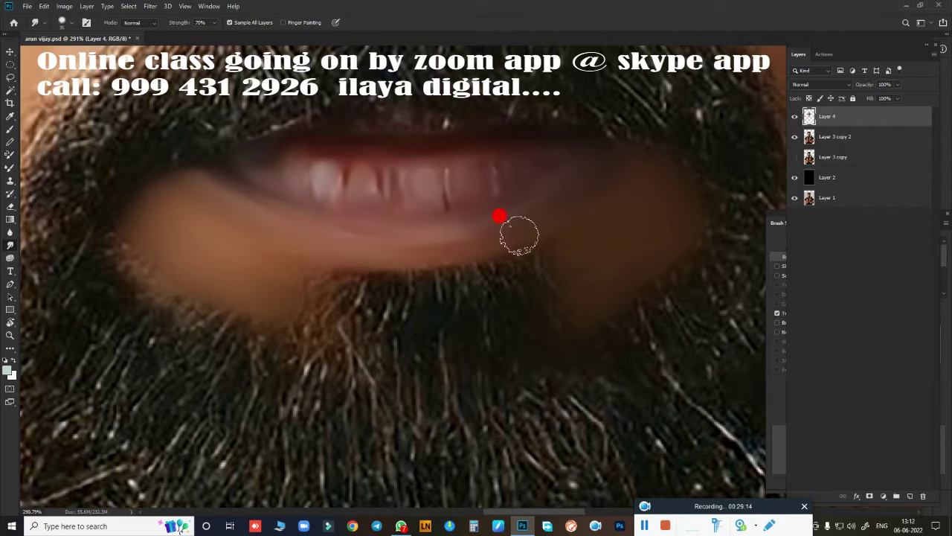
drag(542, 218, 568, 221)
mouse_move(466, 244)
mouse_down()
mouse_move(578, 230)
mouse_move(240, 225)
mouse_move(506, 188)
mouse_up()
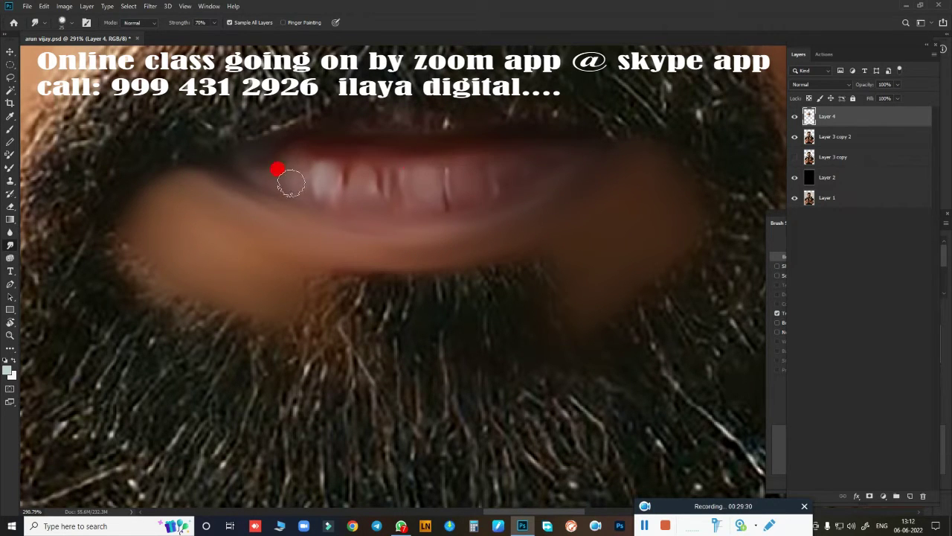
drag(385, 119, 383, 116)
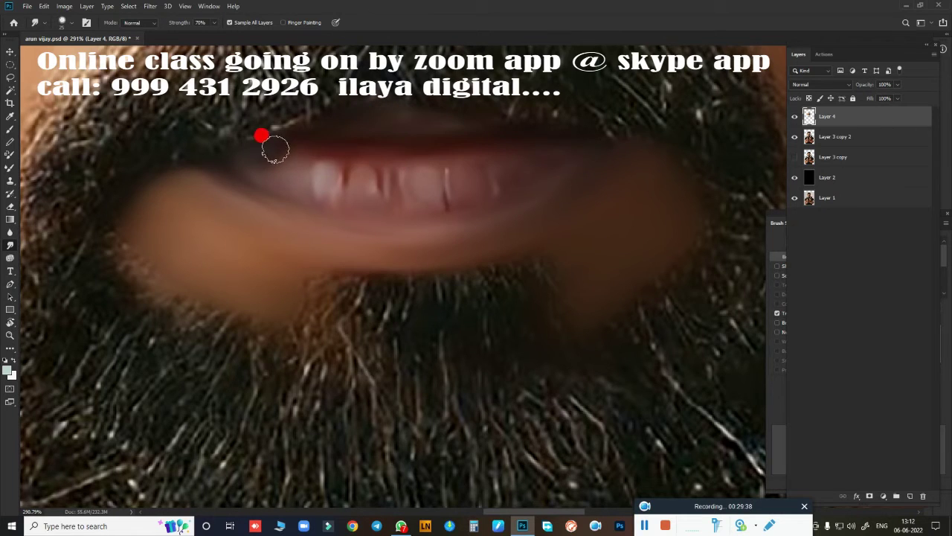
Trace the lips with the Pen and turn the path into a feathered selection
click(545, 274)
key(p)
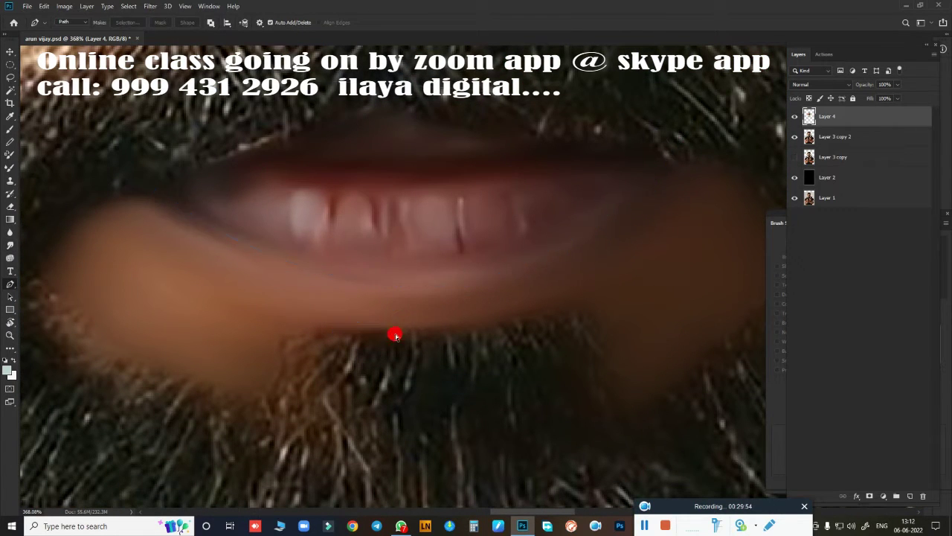
key(ctrl+Return)
key(shift+F6)
key(Return)
mouse_move(223, 227)
mouse_down()
mouse_move(468, 272)
mouse_move(215, 242)
mouse_move(457, 432)
mouse_move(465, 419)
mouse_up()
Use Curves to deepen the lips' shadows and tint them pinker via the Red channel
key(ctrl+m)
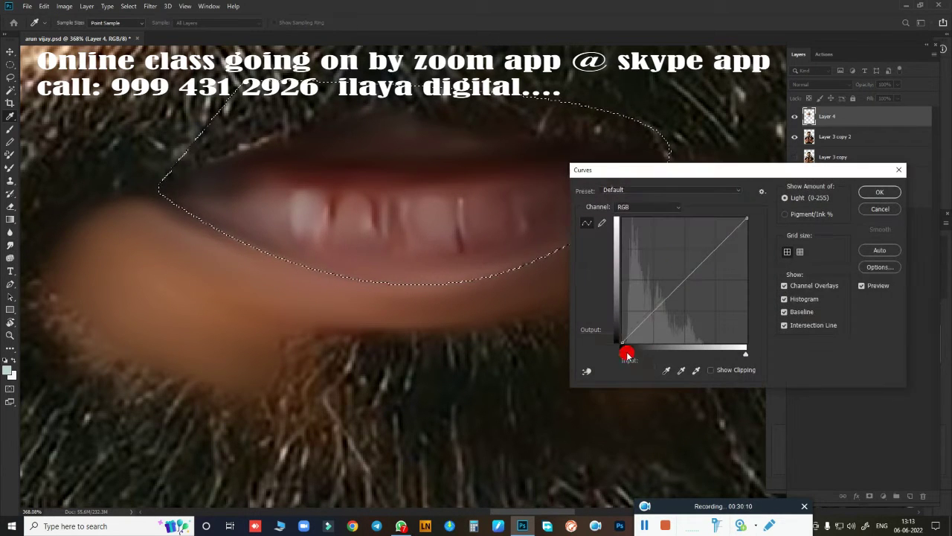
drag(625, 353, 633, 350)
click(647, 207)
click(640, 229)
click(647, 207)
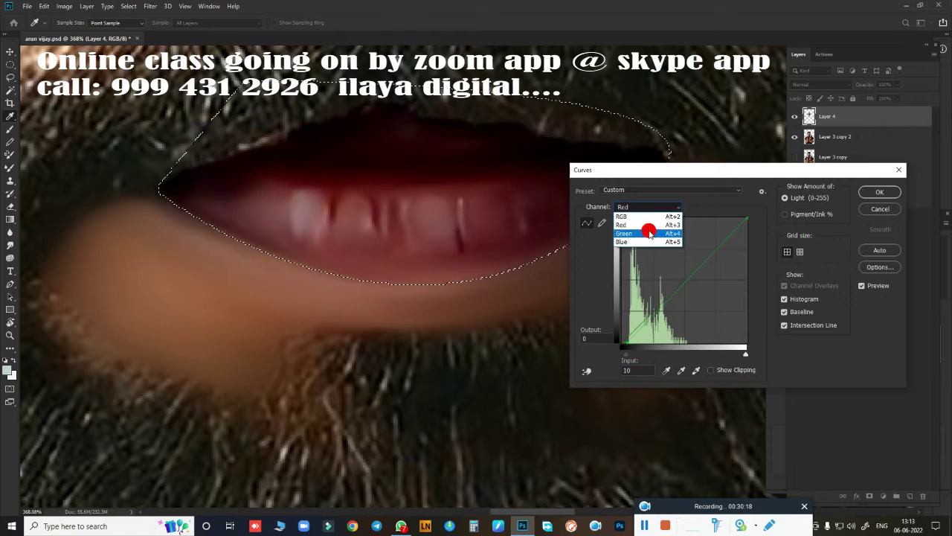
click(639, 218)
drag(746, 354, 729, 356)
click(880, 192)
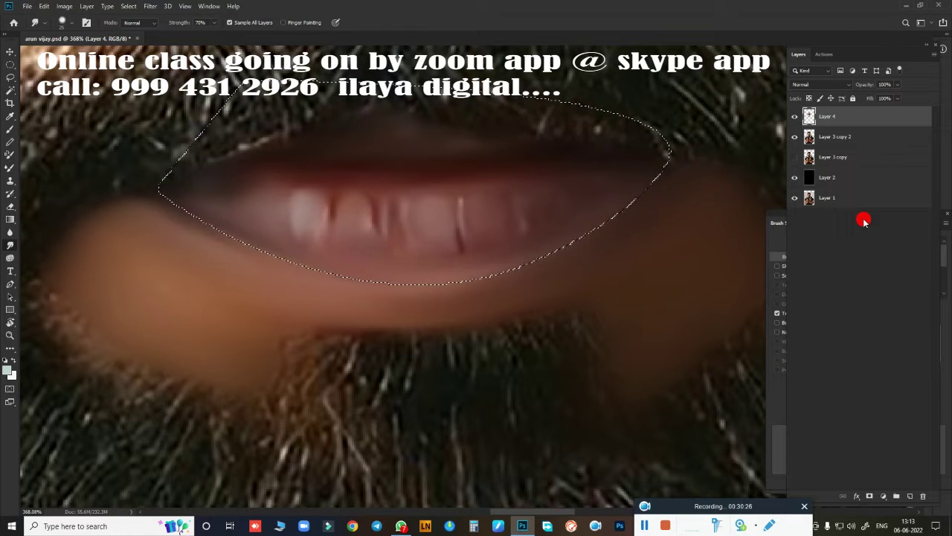
Smudge the lower lip edge toward the corner
mouse_move(434, 260)
mouse_down()
mouse_move(455, 234)
mouse_move(170, 215)
mouse_move(142, 196)
mouse_move(498, 270)
mouse_move(644, 151)
mouse_move(283, 261)
mouse_up()
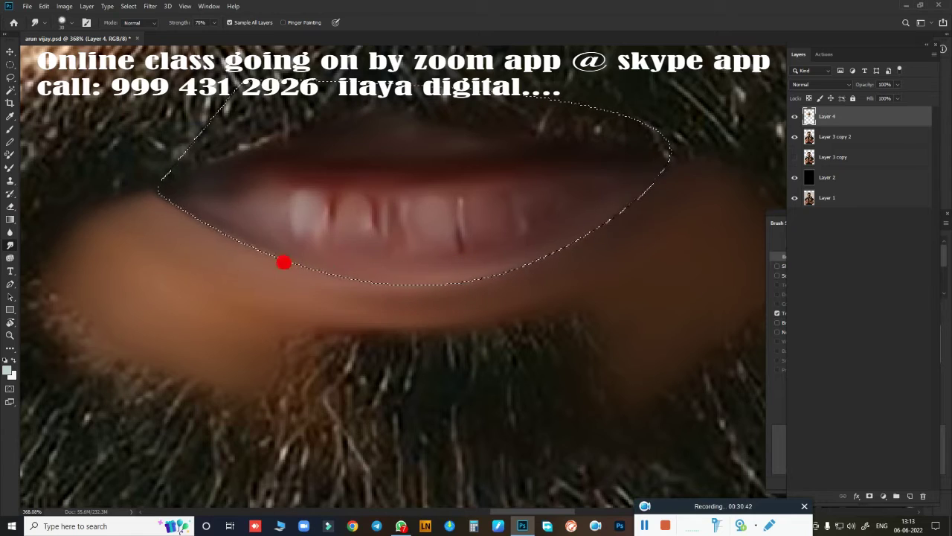
scroll(427, 357, down, 5)
scroll(451, 385, up, 5)
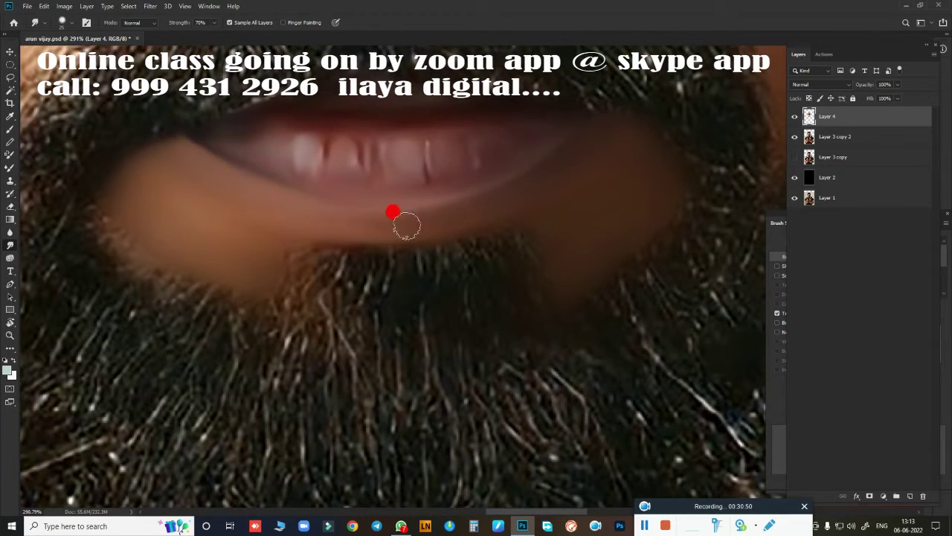
Erase along the lip edge at 63% opacity to reveal beard hairs
key(e)
drag(349, 249, 392, 251)
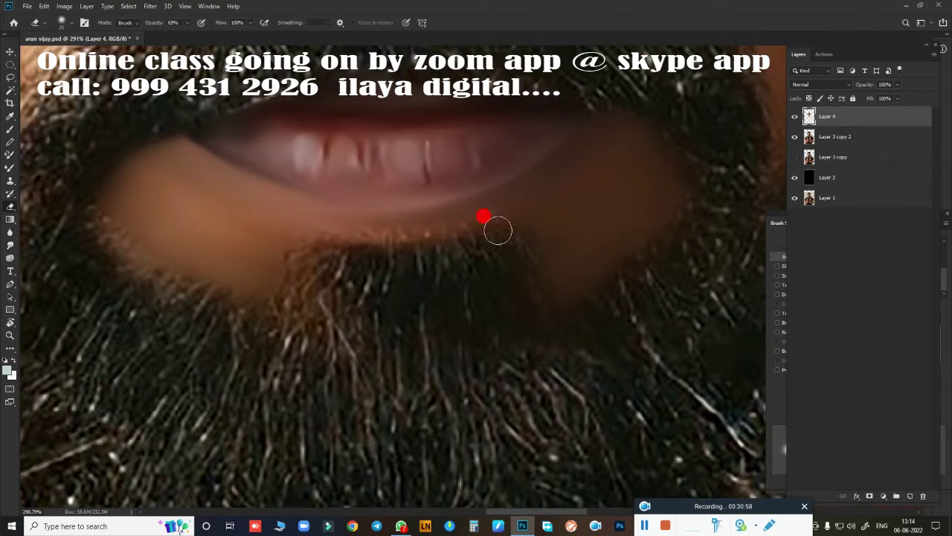
scroll(422, 340, down, 5)
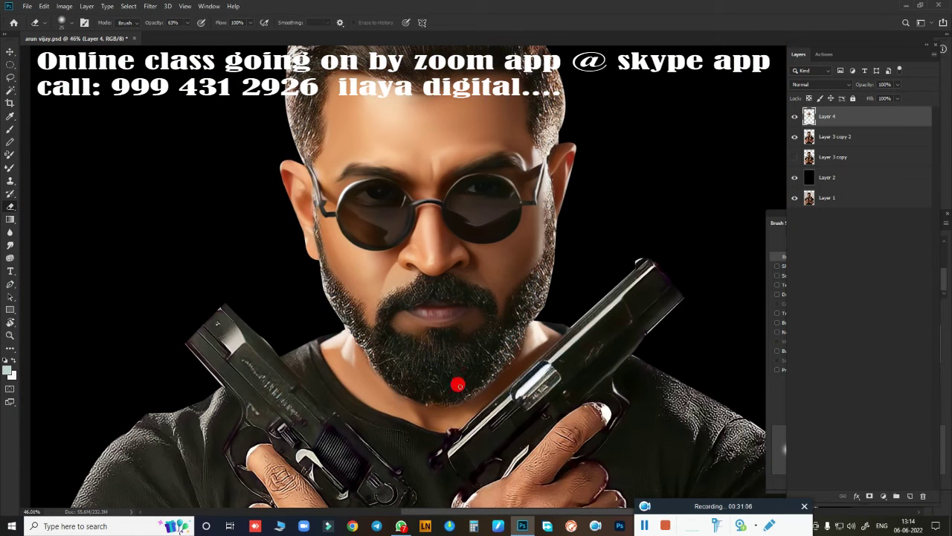
scroll(418, 308, up, 3)
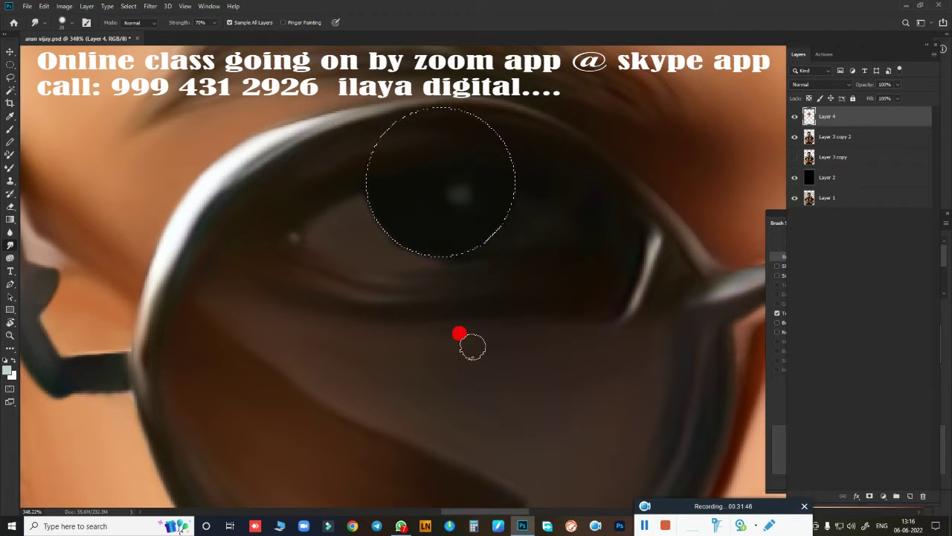
Fit the whole face on screen and add a new empty Layer 5 on top
key(ctrl+0)
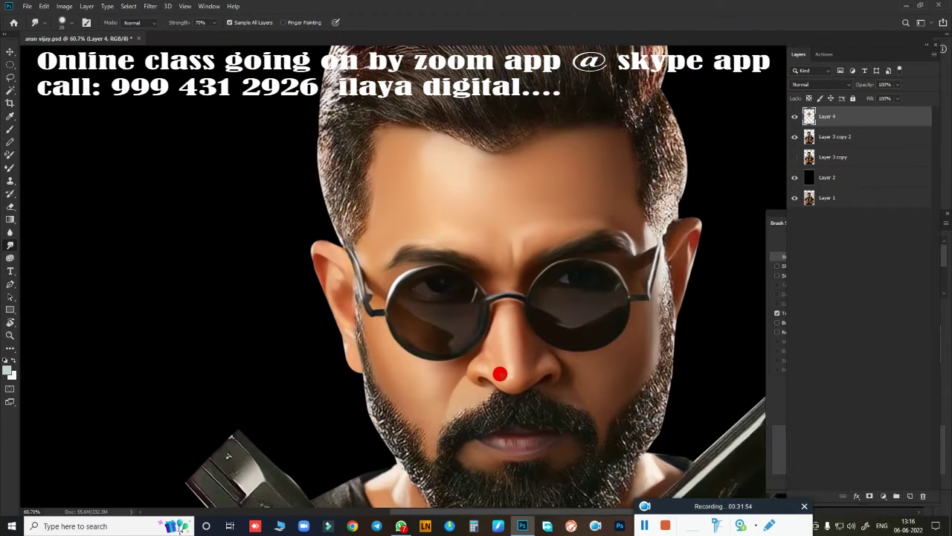
scroll(570, 315, down, 3)
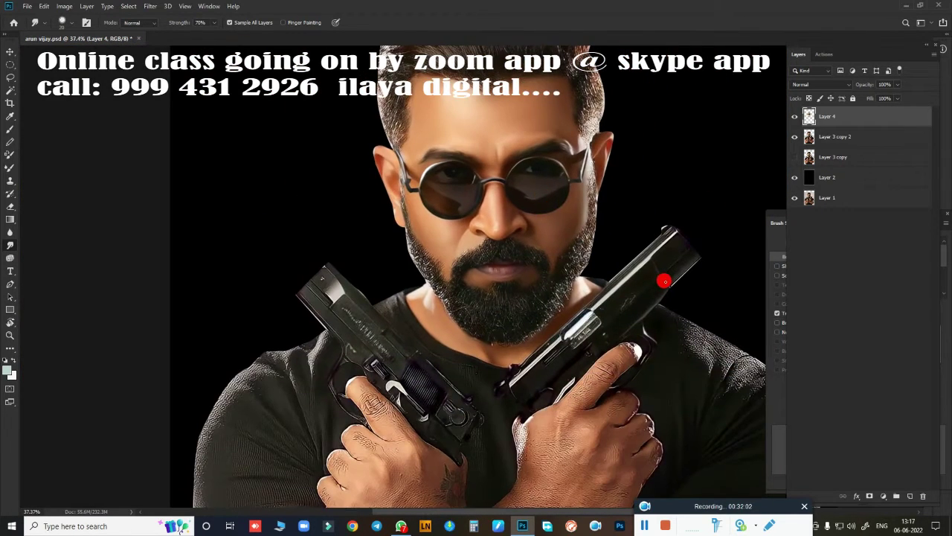
scroll(665, 281, up, 2)
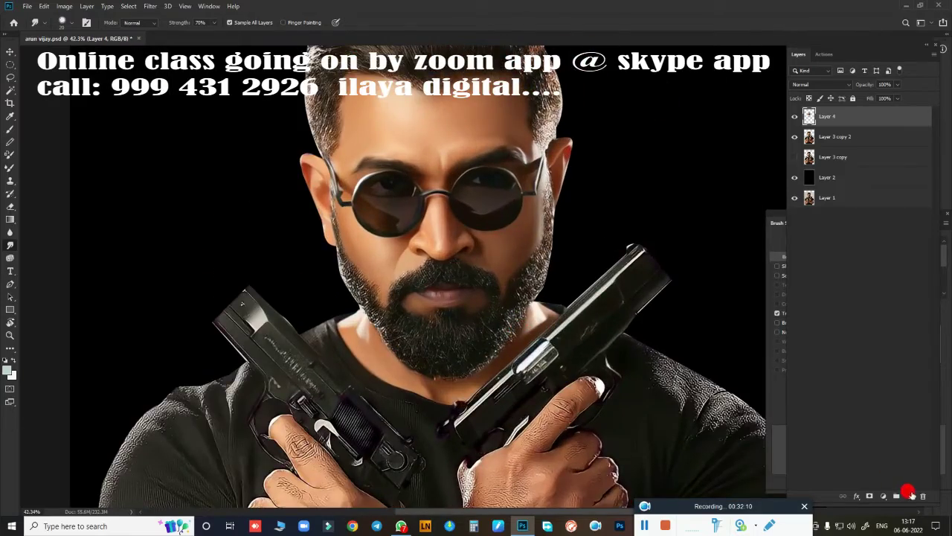
click(909, 495)
Smudge the moustache hair above the upper lip and below the nose into soft strands
scroll(462, 283, up, 3)
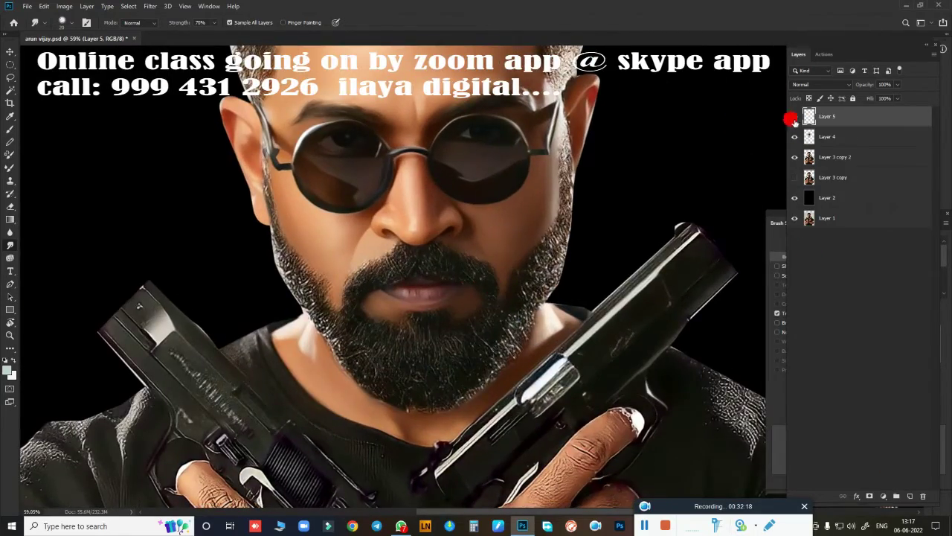
scroll(467, 293, up, 2)
scroll(514, 240, up, 3)
scroll(543, 269, up, 3)
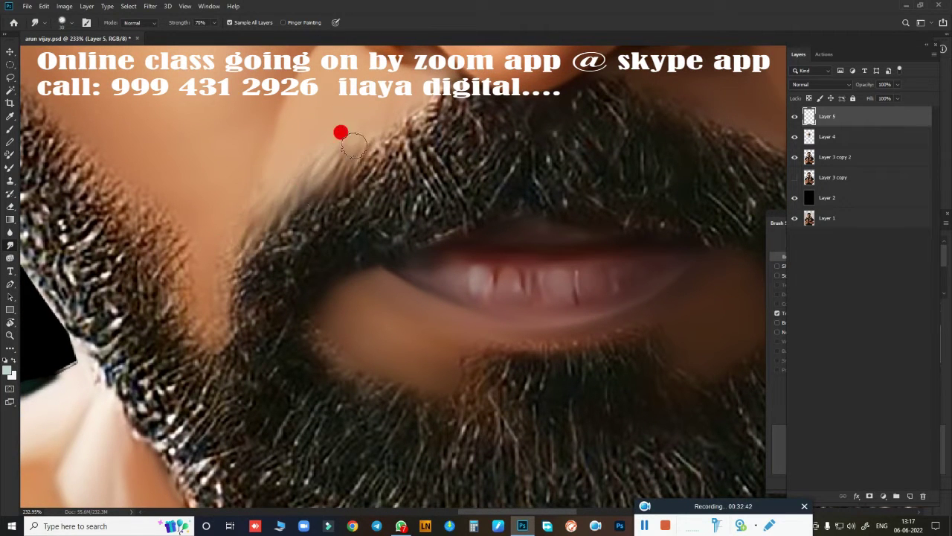
drag(341, 132, 463, 105)
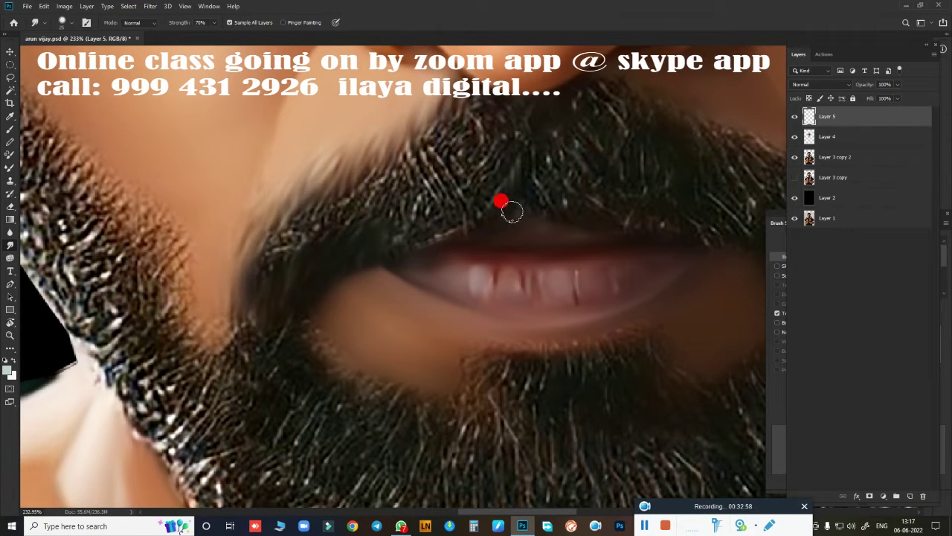
drag(512, 211, 449, 230)
drag(409, 203, 492, 192)
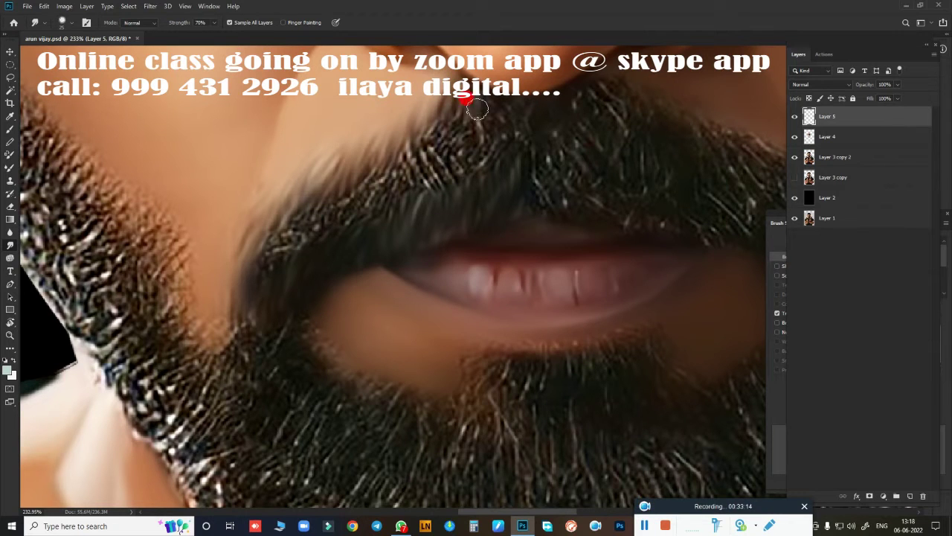
mouse_move(282, 255)
mouse_down()
mouse_move(307, 196)
mouse_move(344, 198)
mouse_move(356, 237)
mouse_up()
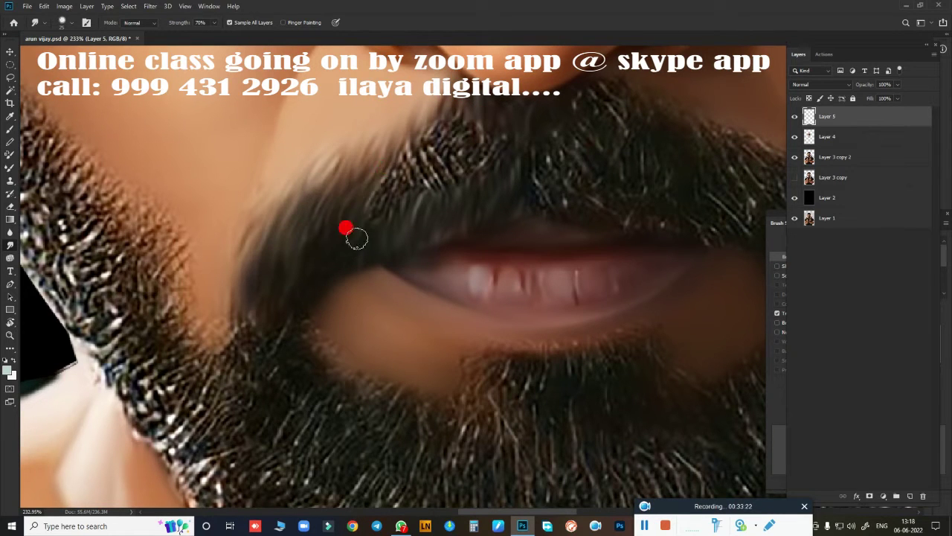
mouse_move(441, 128)
mouse_down()
mouse_move(416, 140)
mouse_move(491, 123)
mouse_up()
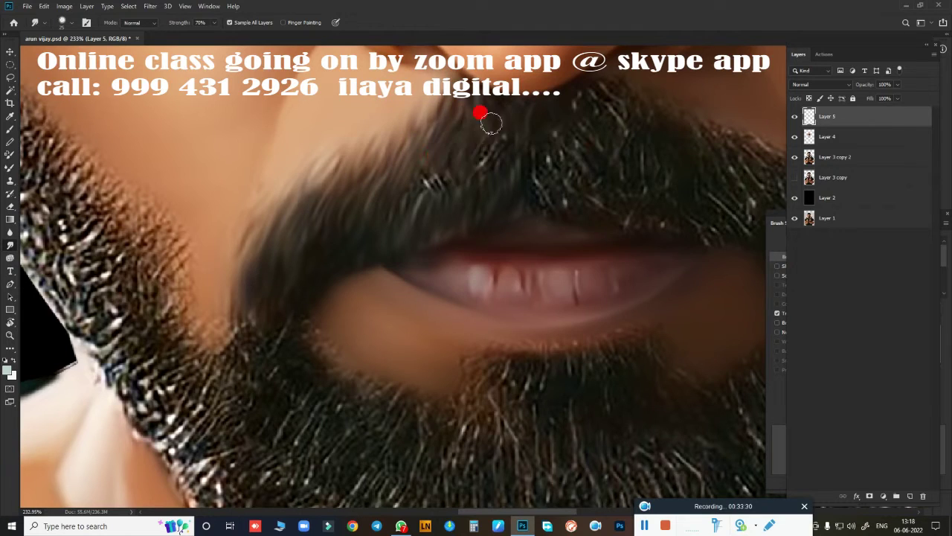
Smudge away the white hairs on the moustache's right side and fit the portrait on screen
scroll(325, 312, down, 5)
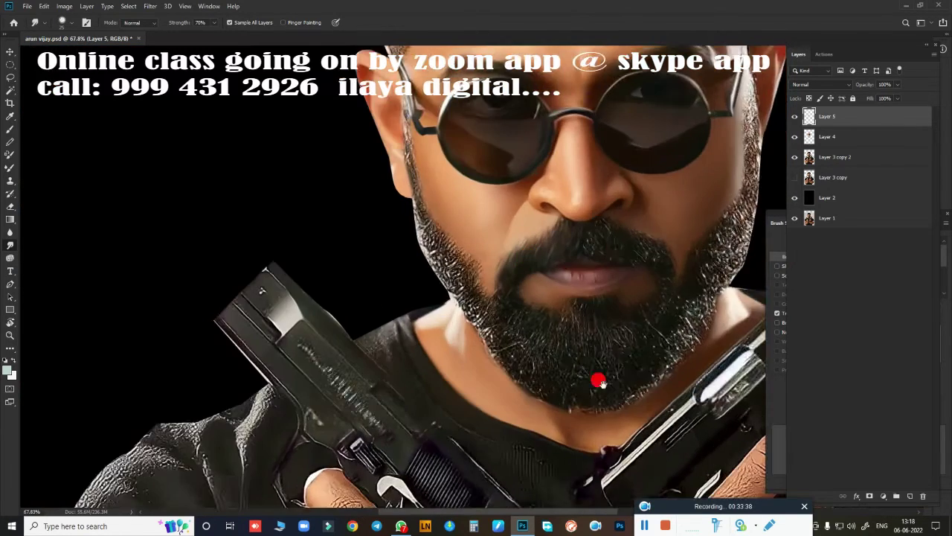
scroll(655, 276, up, 4)
scroll(479, 216, up, 1)
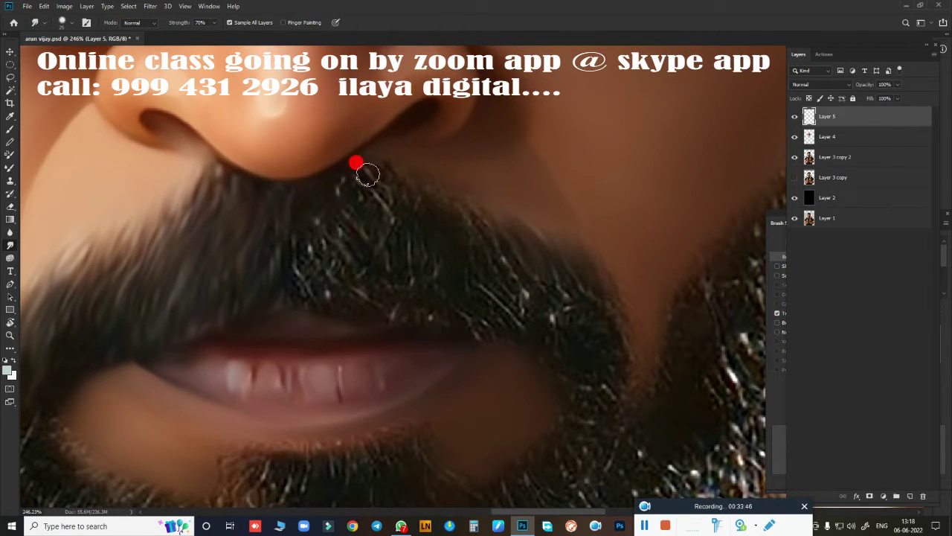
scroll(479, 227, down, 3)
scroll(659, 266, left, 2)
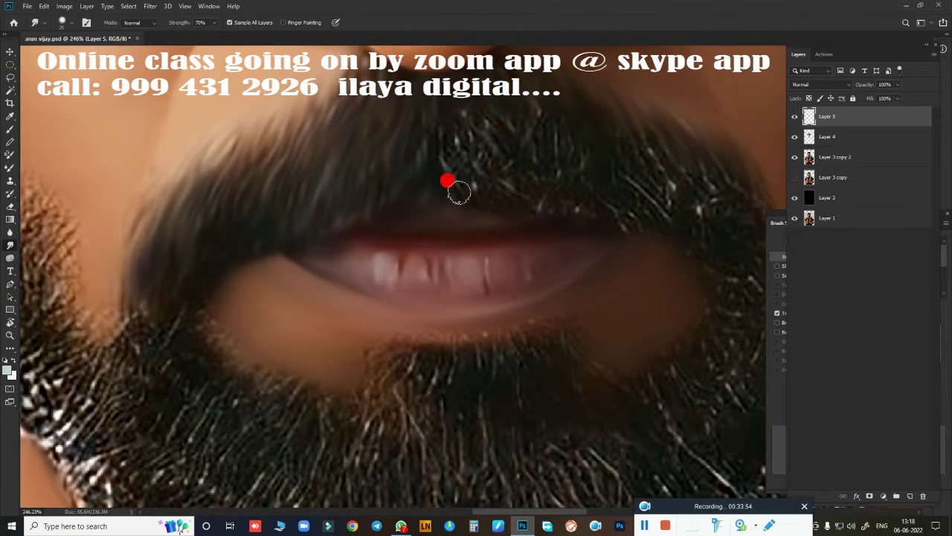
scroll(556, 184, right, 3)
scroll(395, 232, up, 1)
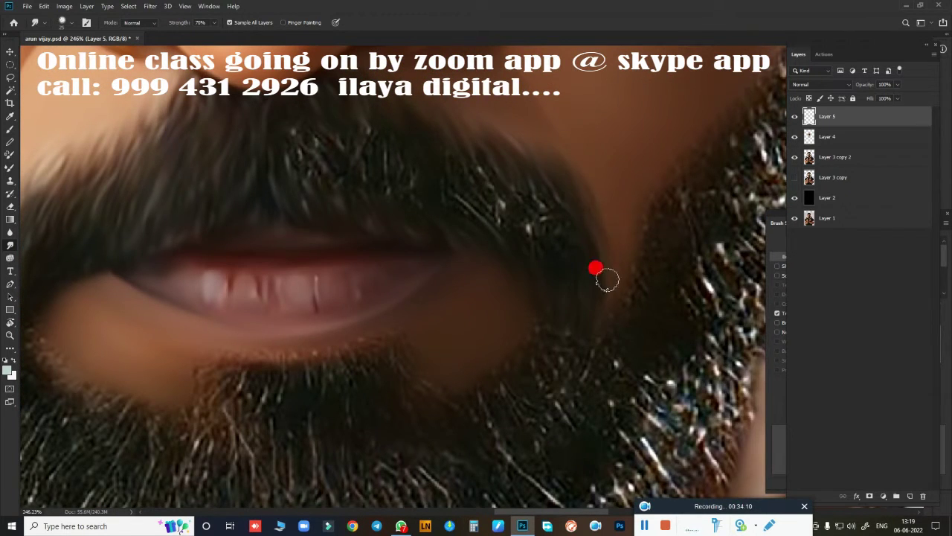
scroll(521, 246, up, 2)
scroll(447, 216, left, 2)
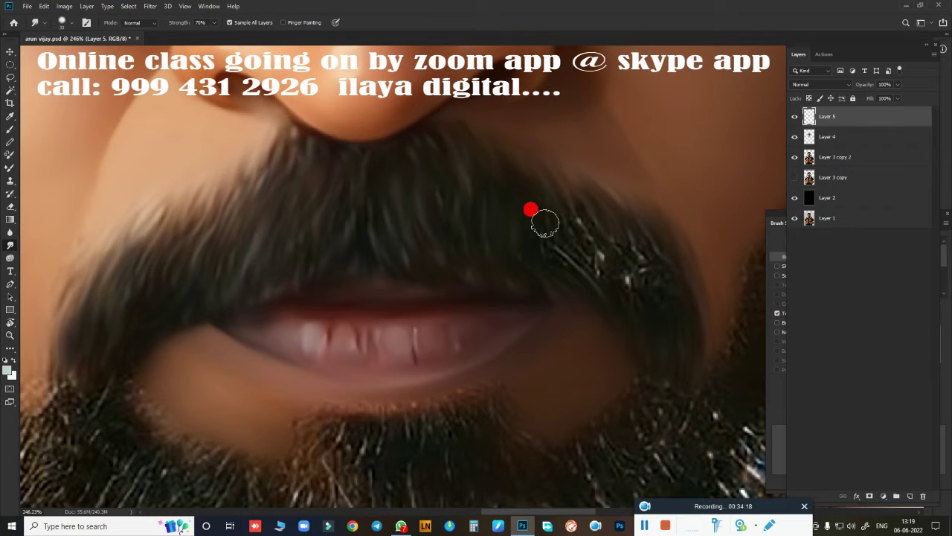
drag(545, 223, 637, 237)
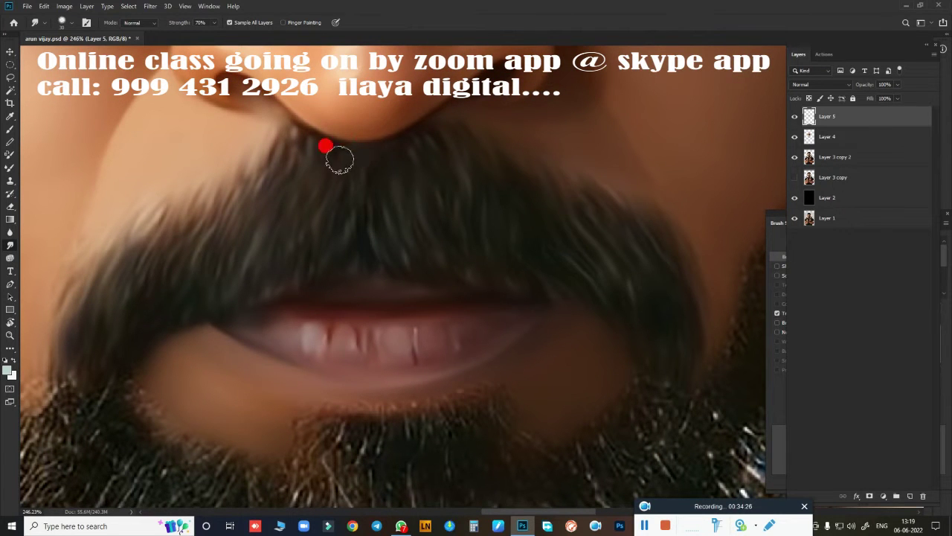
key(ctrl+0)
Smudge the bright hair strands along the ear edge and the beard edge along the jaw
scroll(358, 256, up, 5)
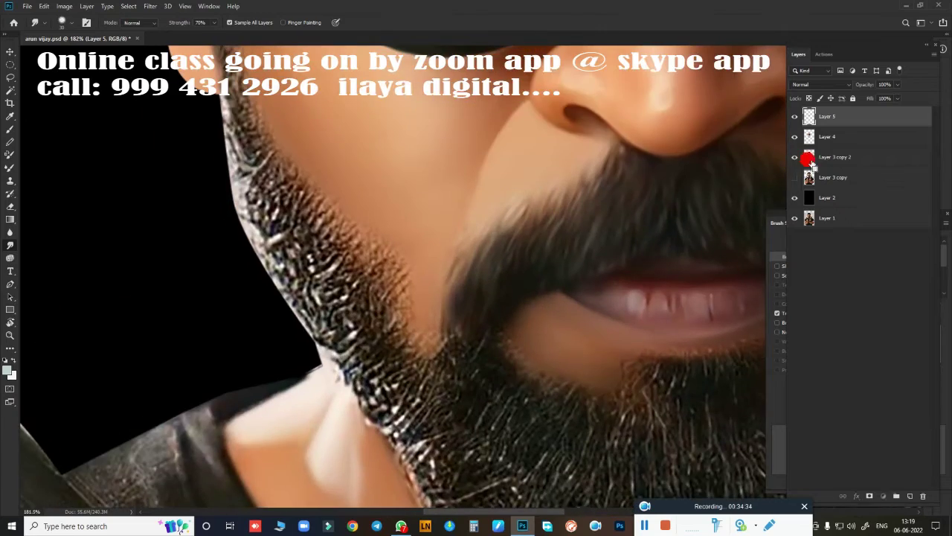
scroll(393, 318, down, 2)
scroll(521, 446, up, 3)
scroll(368, 223, down, 1)
mouse_move(369, 222)
mouse_down()
mouse_move(355, 203)
mouse_move(376, 229)
mouse_move(355, 227)
mouse_move(380, 270)
mouse_move(421, 395)
mouse_up()
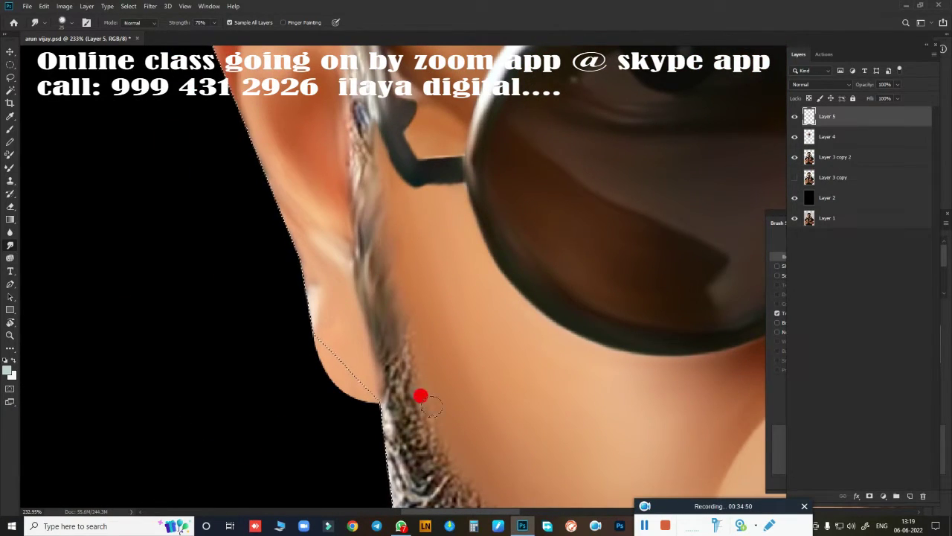
scroll(421, 395, down, 3)
mouse_move(401, 199)
mouse_down()
mouse_move(394, 144)
mouse_move(445, 297)
mouse_move(410, 283)
mouse_up()
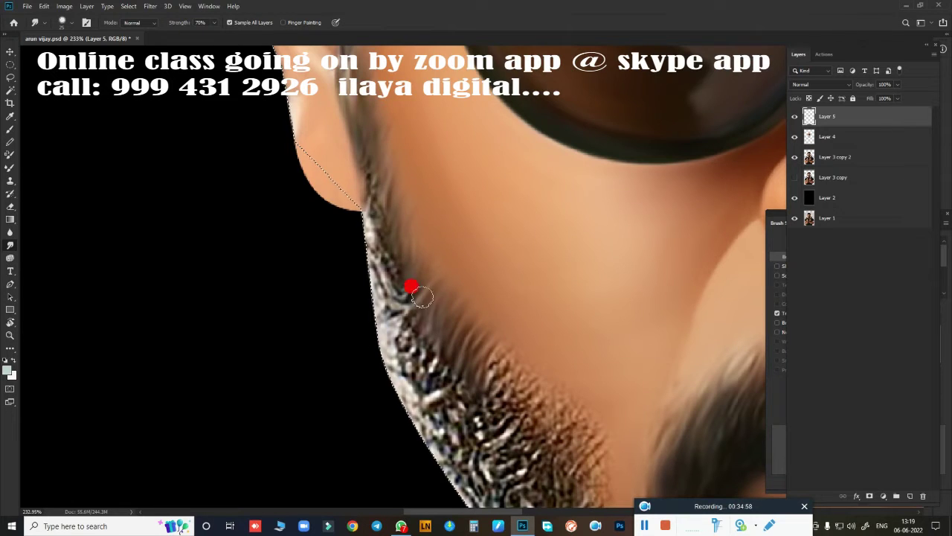
scroll(409, 283, down, 3)
mouse_move(362, 191)
mouse_down()
mouse_move(421, 216)
mouse_move(447, 247)
mouse_move(452, 362)
mouse_up()
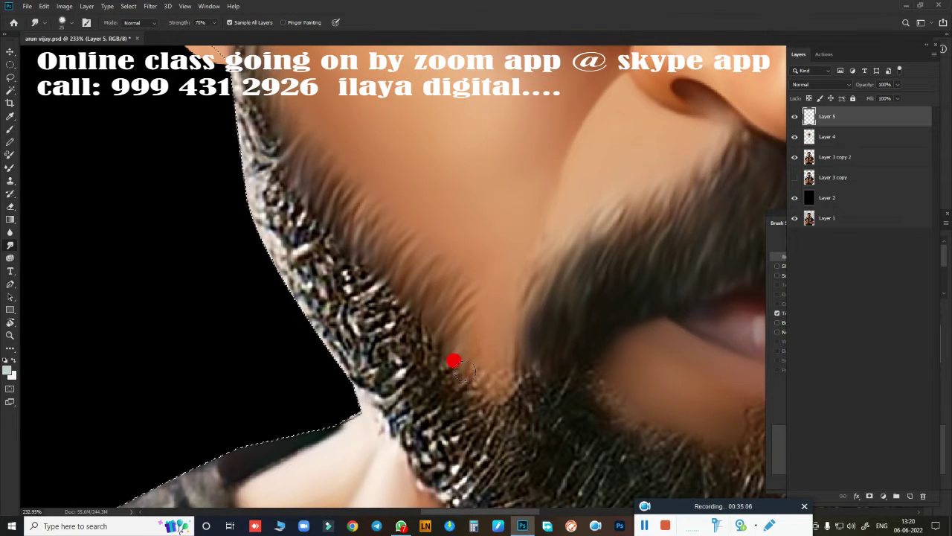
scroll(452, 362, down, 3)
mouse_move(425, 266)
mouse_down()
mouse_move(469, 261)
mouse_move(498, 419)
mouse_move(514, 424)
mouse_up()
Soften the beard edge from the ear down the jaw, blurring white speckles along the collar
mouse_move(301, 119)
mouse_down()
mouse_move(321, 183)
mouse_move(380, 285)
mouse_up()
drag(340, 188, 361, 312)
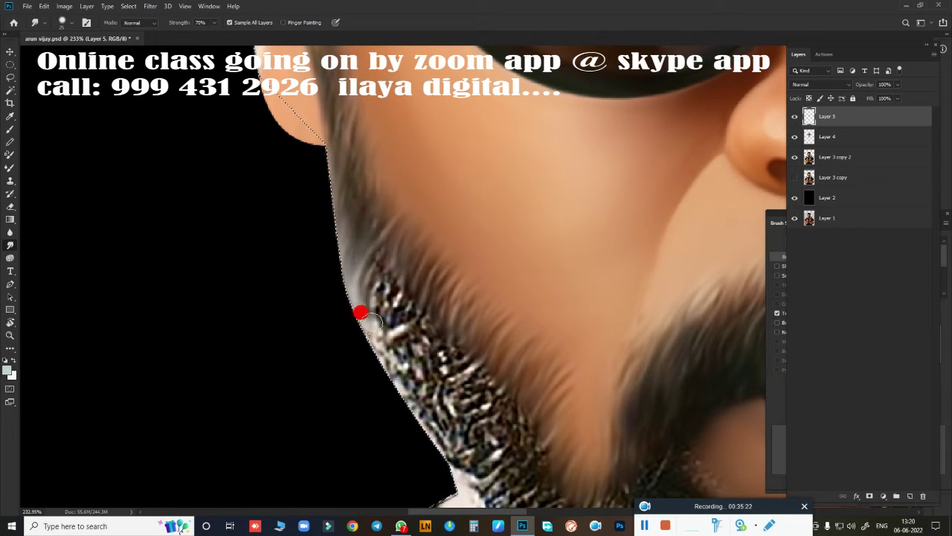
scroll(361, 312, down, 3)
mouse_move(362, 115)
mouse_down()
mouse_move(356, 209)
mouse_move(383, 268)
mouse_up()
scroll(404, 225, down, 3)
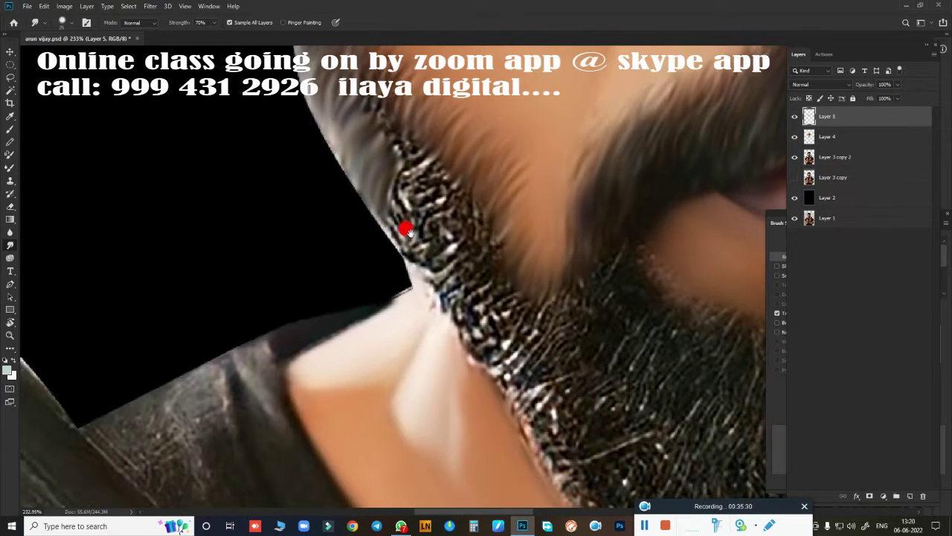
mouse_move(404, 225)
mouse_down()
mouse_move(404, 255)
mouse_move(398, 234)
mouse_up()
scroll(357, 216, up, 3)
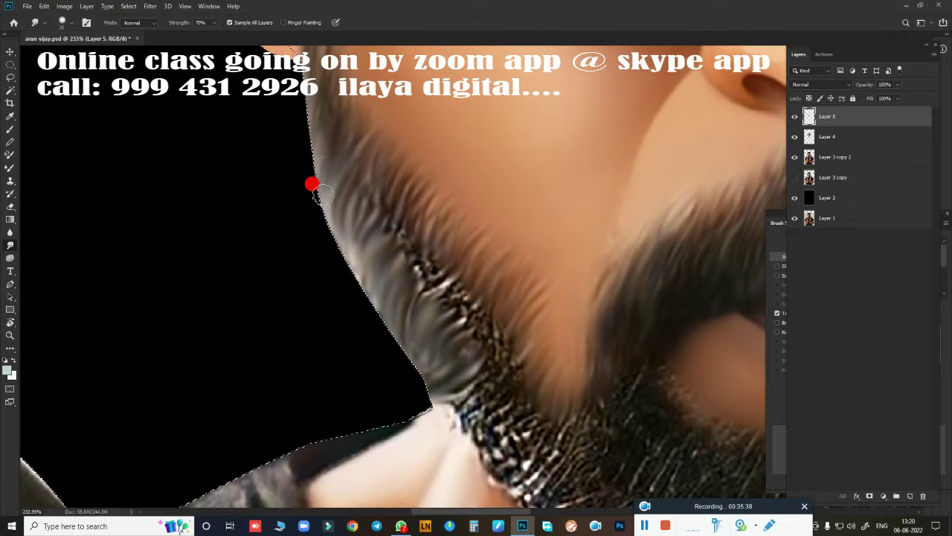
mouse_move(323, 196)
mouse_down()
mouse_move(375, 296)
mouse_move(408, 315)
mouse_move(418, 376)
mouse_move(359, 216)
mouse_up()
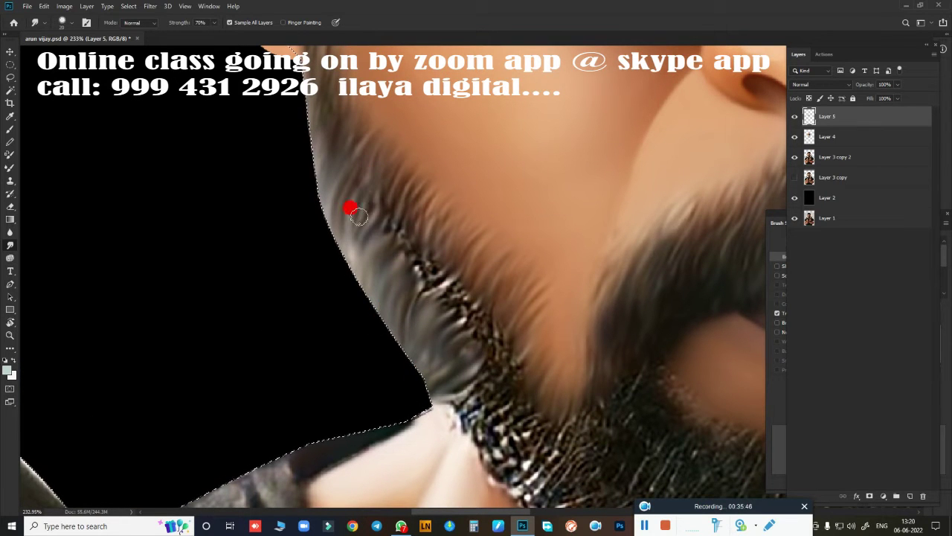
mouse_move(478, 186)
mouse_down()
mouse_move(395, 285)
mouse_move(471, 286)
mouse_move(491, 298)
mouse_move(421, 187)
mouse_move(471, 221)
mouse_up()
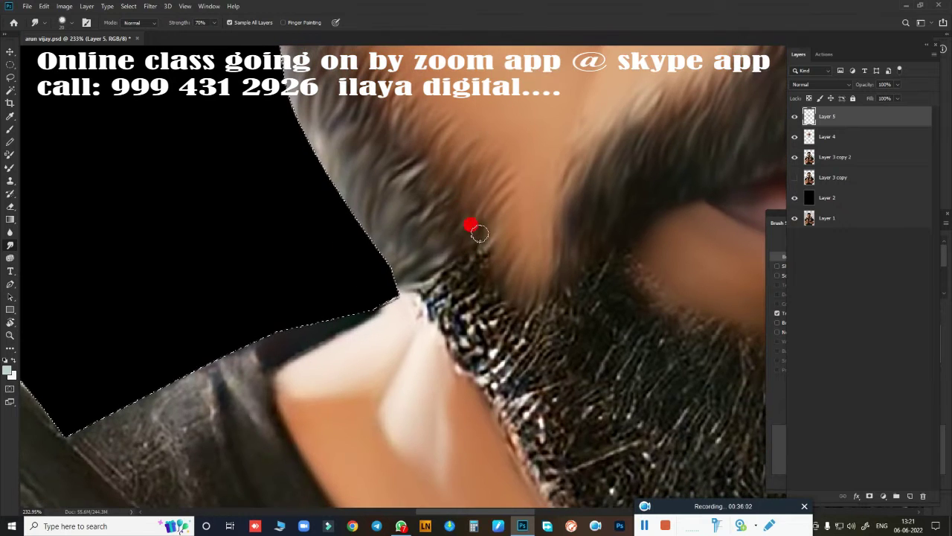
mouse_move(450, 256)
mouse_down()
mouse_move(436, 229)
mouse_move(383, 196)
mouse_move(37, 266)
mouse_move(544, 409)
mouse_up()
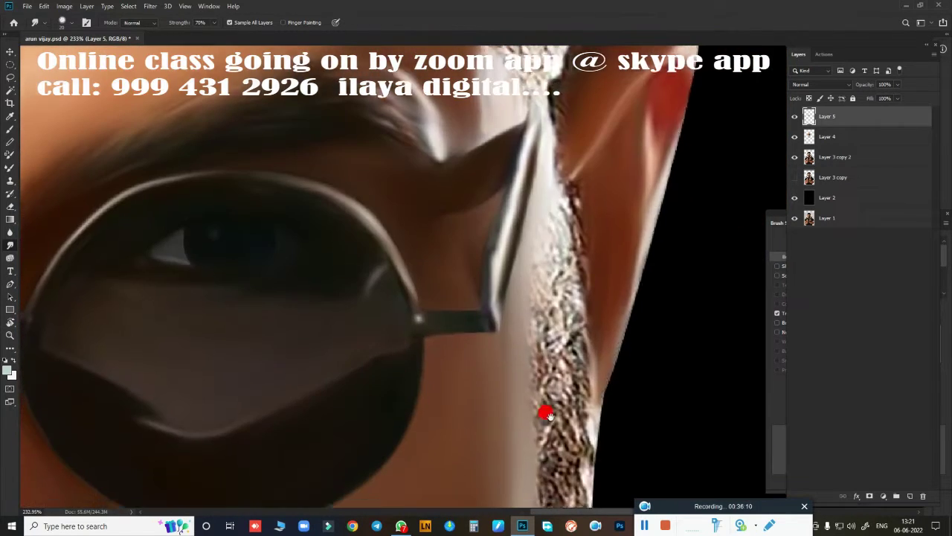
mouse_move(551, 276)
mouse_down()
mouse_move(551, 142)
mouse_move(559, 215)
mouse_move(589, 110)
mouse_move(563, 191)
mouse_move(566, 217)
mouse_move(598, 151)
mouse_move(576, 151)
mouse_move(603, 391)
mouse_move(659, 255)
mouse_move(587, 216)
mouse_move(471, 329)
mouse_move(701, 244)
mouse_up()
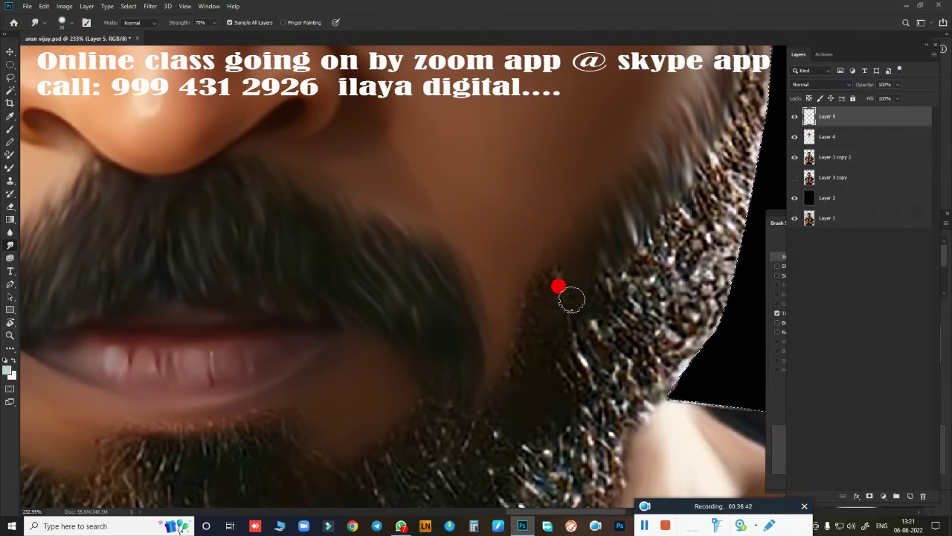
Smear the beard texture along the right jaw edge into soft strands
scroll(536, 328, down, 1)
scroll(529, 255, down, 1)
scroll(529, 255, up, 4)
scroll(555, 213, right, 4)
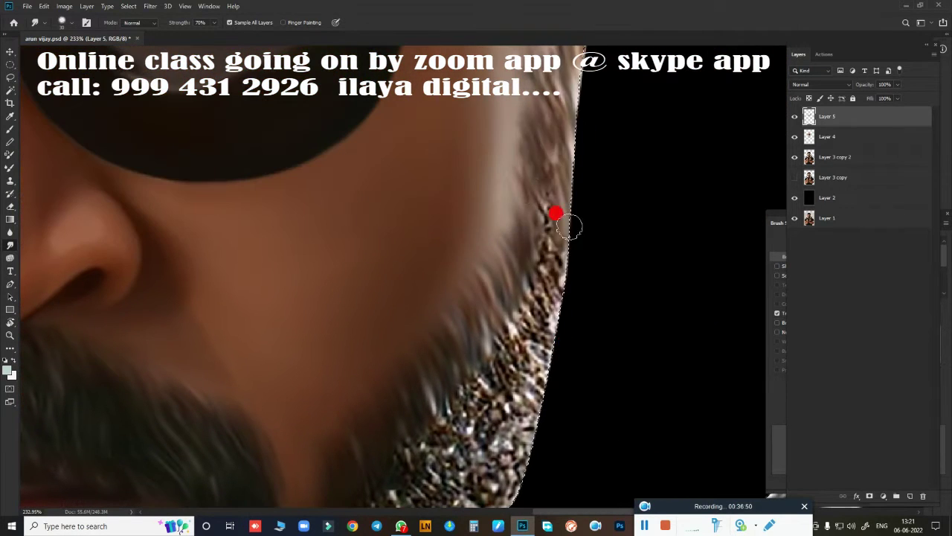
scroll(504, 134, down, 2)
scroll(504, 134, left, 1)
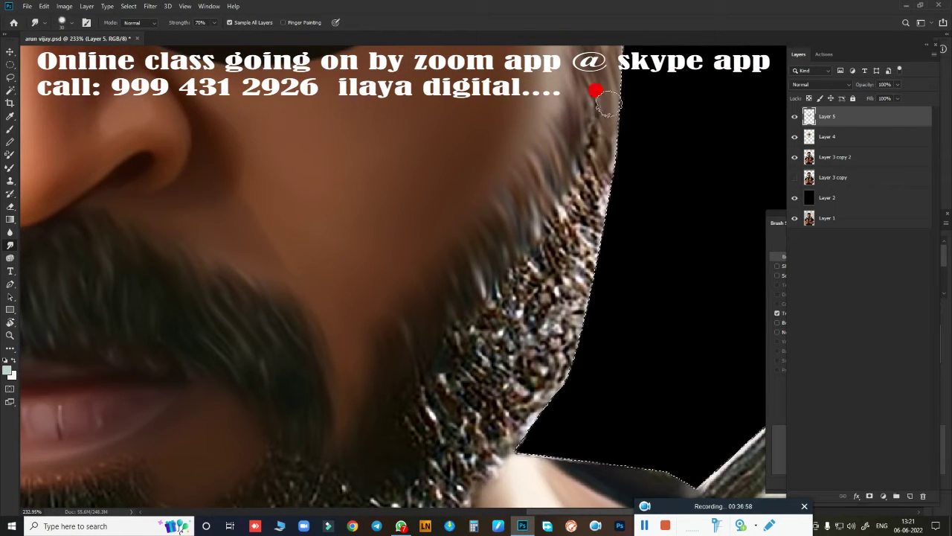
mouse_move(599, 149)
mouse_down()
mouse_move(591, 260)
mouse_move(529, 362)
mouse_move(525, 392)
mouse_move(606, 260)
mouse_move(563, 206)
mouse_move(605, 92)
mouse_move(648, 198)
mouse_move(580, 198)
mouse_move(640, 100)
mouse_move(599, 192)
mouse_move(627, 238)
mouse_move(537, 216)
mouse_move(497, 270)
mouse_move(587, 296)
mouse_move(610, 238)
mouse_move(580, 286)
mouse_move(592, 306)
mouse_move(658, 225)
mouse_up()
scroll(606, 104, down, 2)
Blend the beard edge below the lower lip, pulling skin tone into the beard hairs
scroll(570, 336, down, 2)
scroll(578, 315, down, 5)
scroll(551, 335, down, 5)
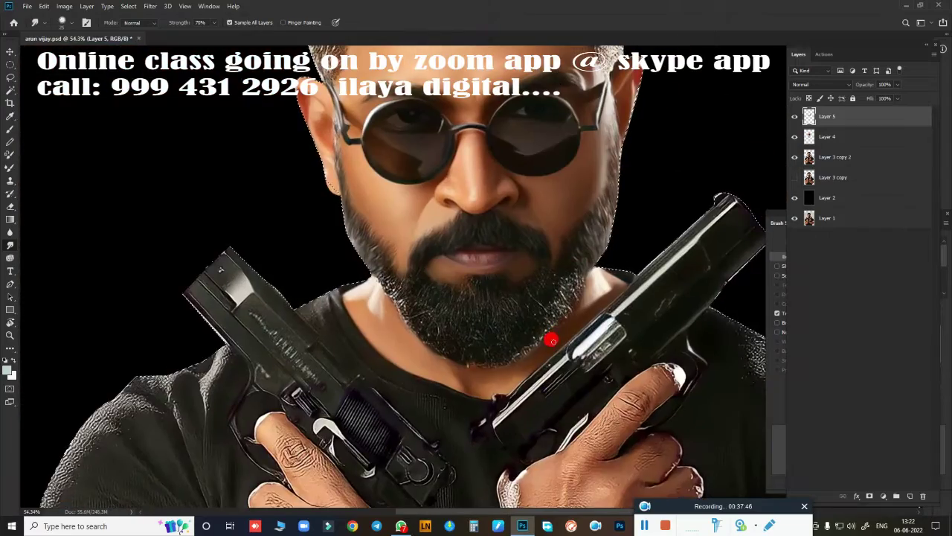
scroll(569, 334, up, 4)
scroll(468, 241, up, 3)
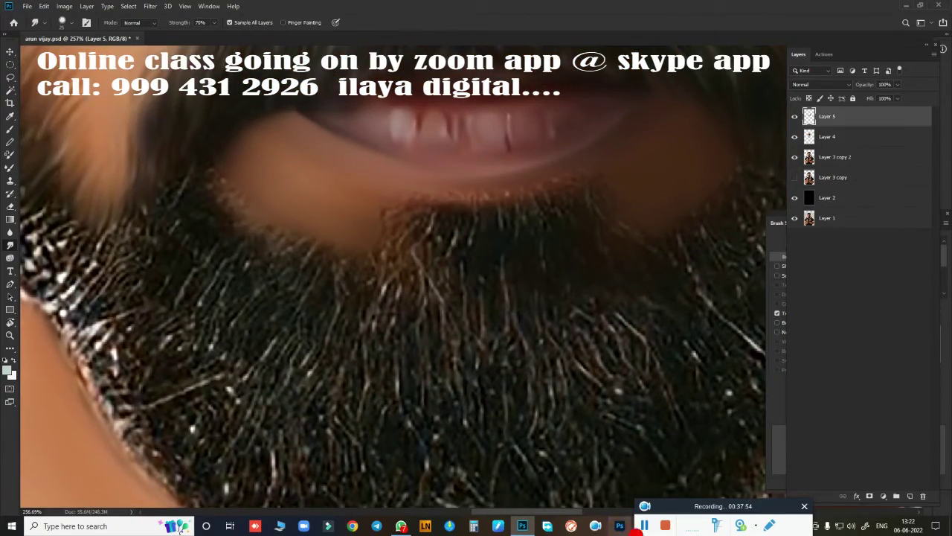
scroll(557, 263, down, 1)
scroll(523, 319, down, 2)
scroll(442, 332, down, 2)
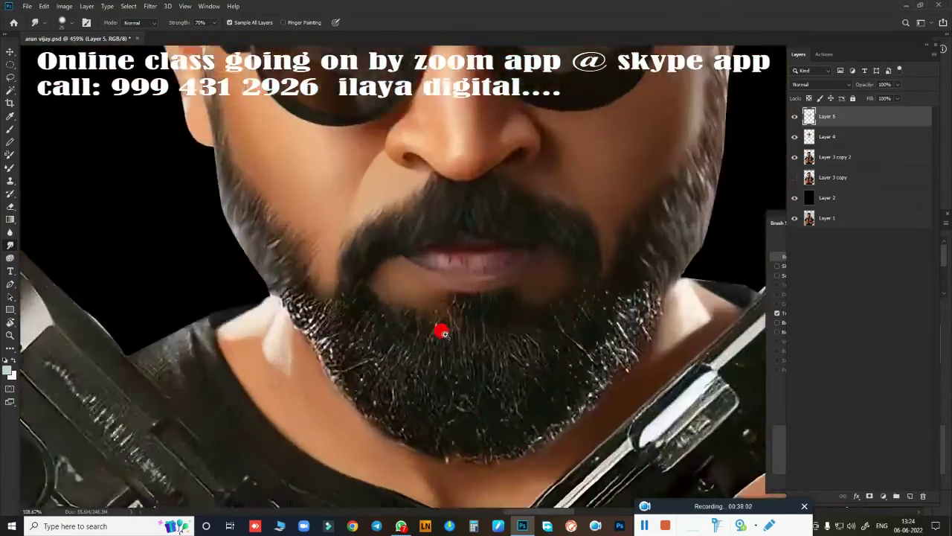
scroll(444, 333, down, 3)
scroll(415, 164, up, 1)
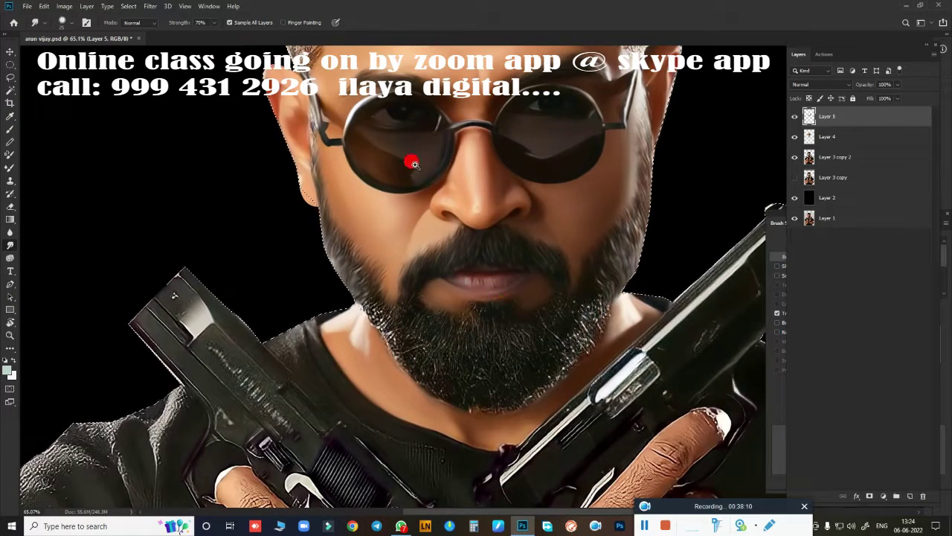
scroll(414, 164, up, 3)
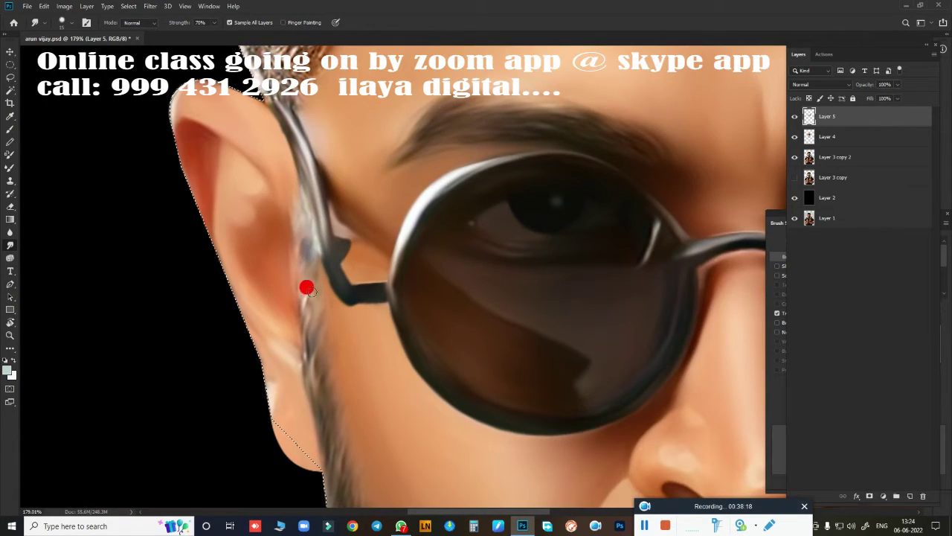
scroll(306, 288, down, 3)
scroll(431, 219, down, 3)
scroll(630, 272, up, 1)
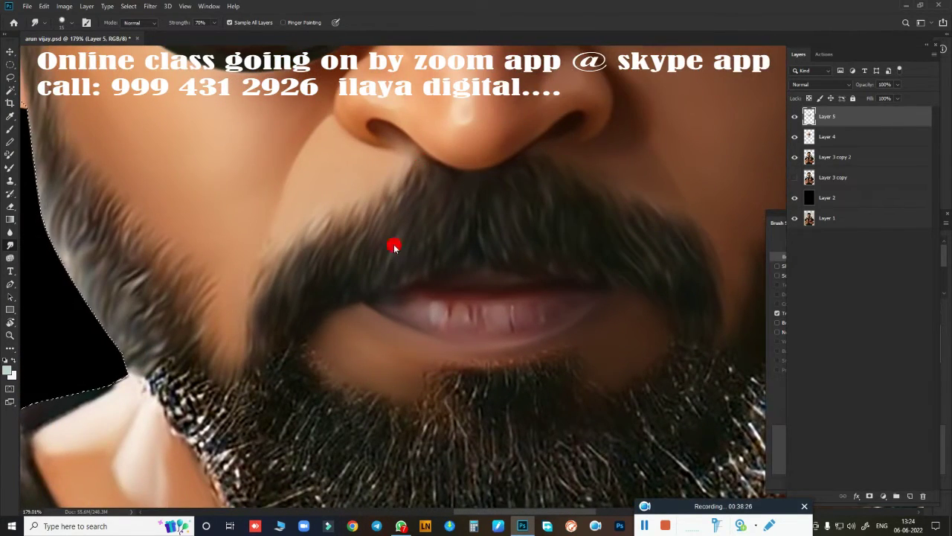
scroll(431, 223, down, 3)
scroll(491, 238, up, 2)
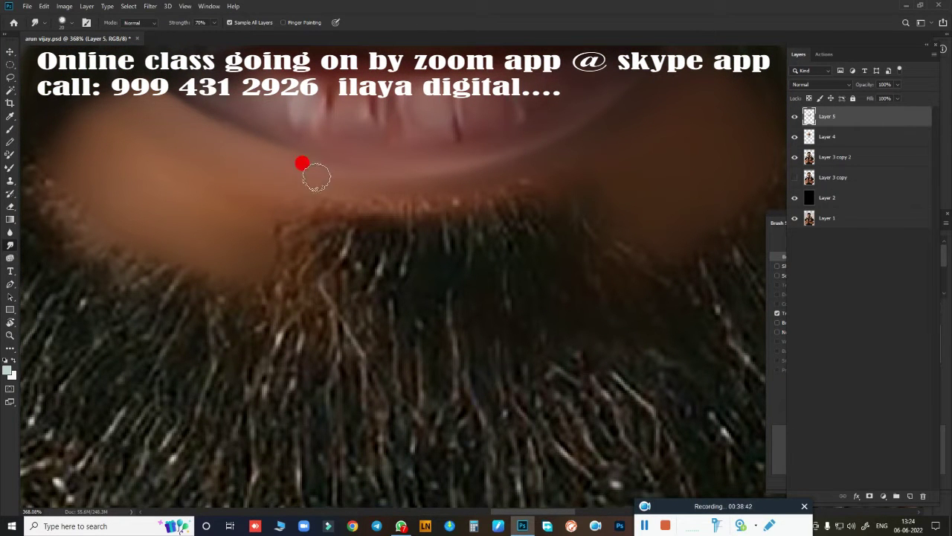
drag(314, 231, 479, 195)
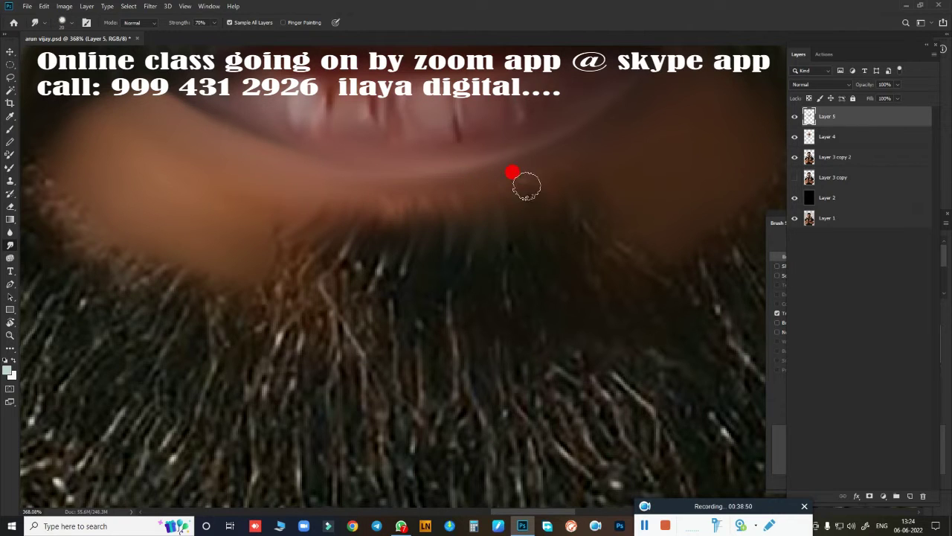
drag(305, 223, 351, 259)
mouse_move(353, 308)
mouse_down()
mouse_move(276, 213)
mouse_move(127, 218)
mouse_up()
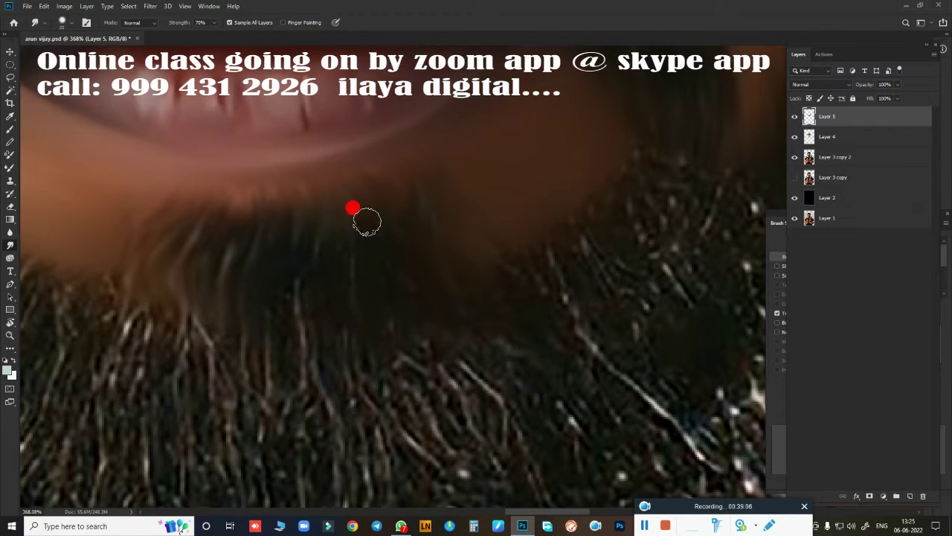
Drag skin tone into the beard below the lip and smudge the chin's left and lower edge
scroll(449, 319, down, 10)
scroll(470, 353, up, 9)
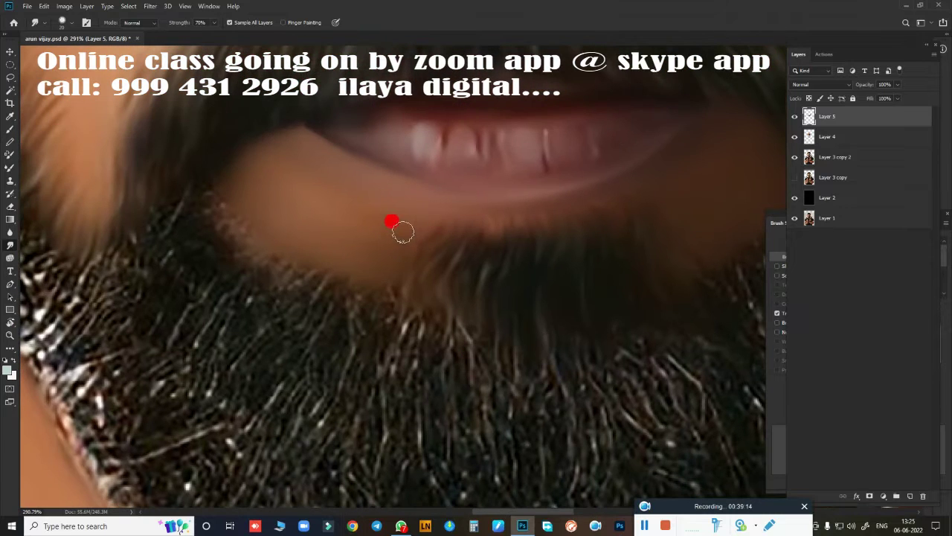
mouse_move(223, 182)
mouse_down()
mouse_move(249, 270)
mouse_move(355, 275)
mouse_move(157, 223)
mouse_move(125, 257)
mouse_move(213, 297)
mouse_move(312, 393)
mouse_move(419, 389)
mouse_move(519, 285)
mouse_up()
drag(609, 178, 540, 258)
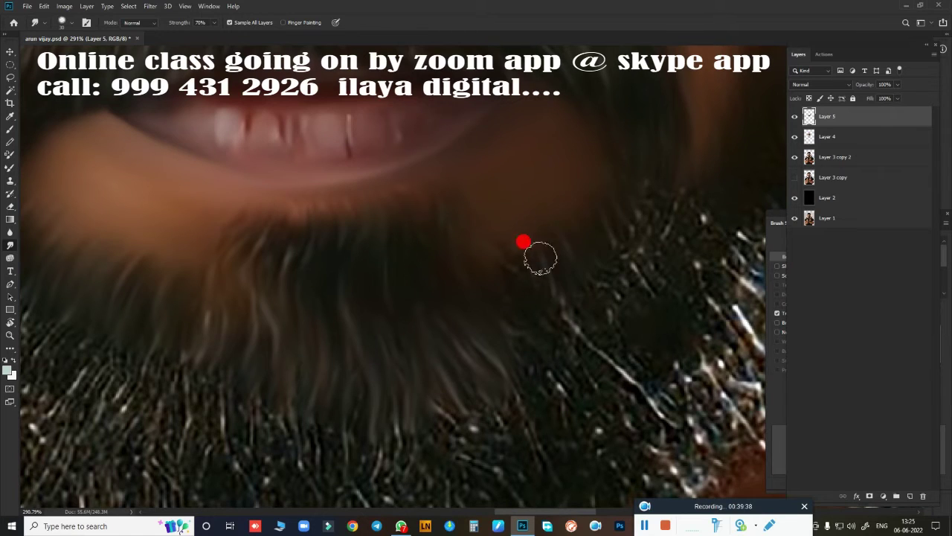
scroll(630, 221, down, 5)
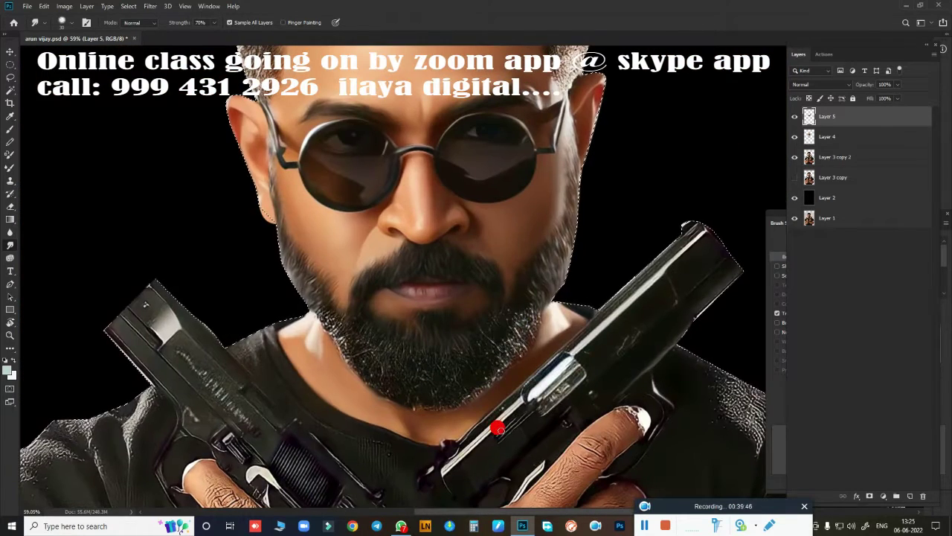
scroll(510, 266, up, 4)
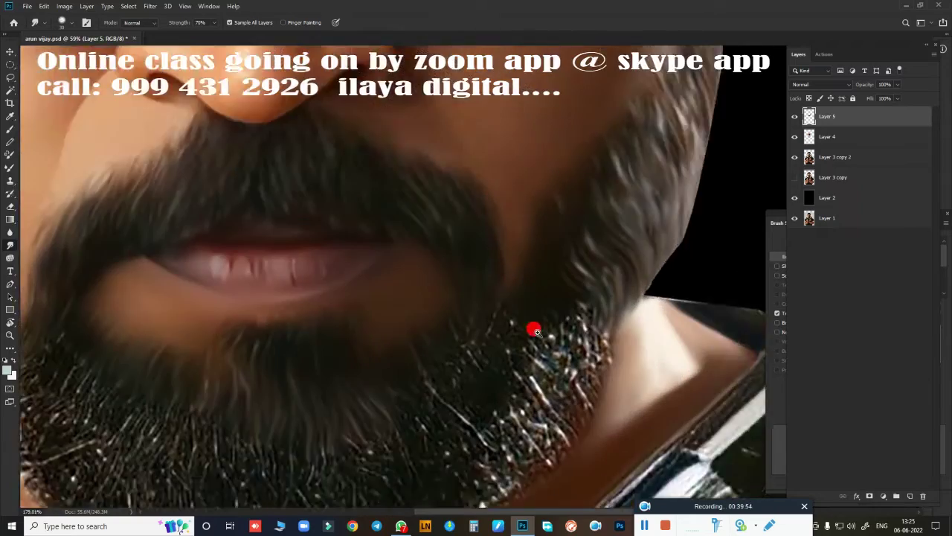
scroll(554, 199, down, 3)
scroll(558, 318, up, 3)
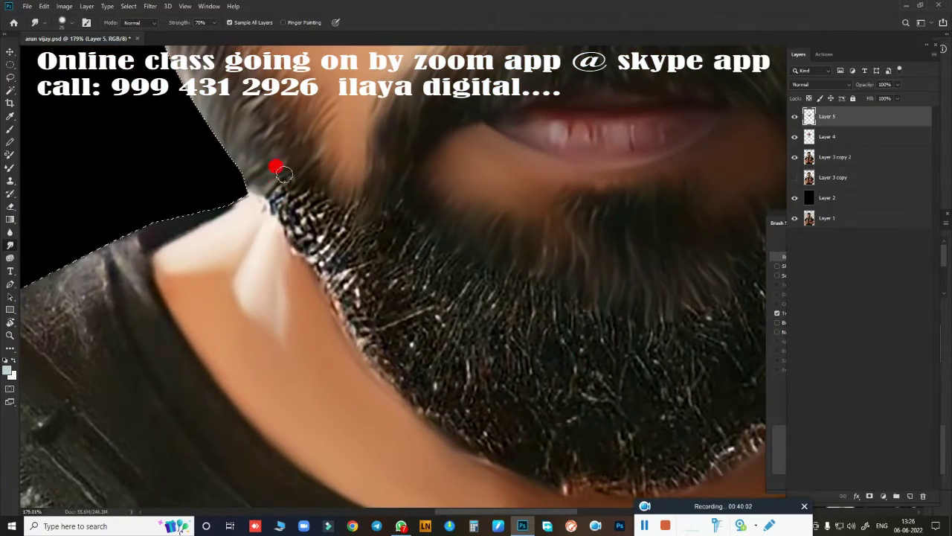
mouse_move(296, 215)
mouse_down()
mouse_move(436, 361)
mouse_move(285, 210)
mouse_move(323, 302)
mouse_move(266, 231)
mouse_move(307, 213)
mouse_up()
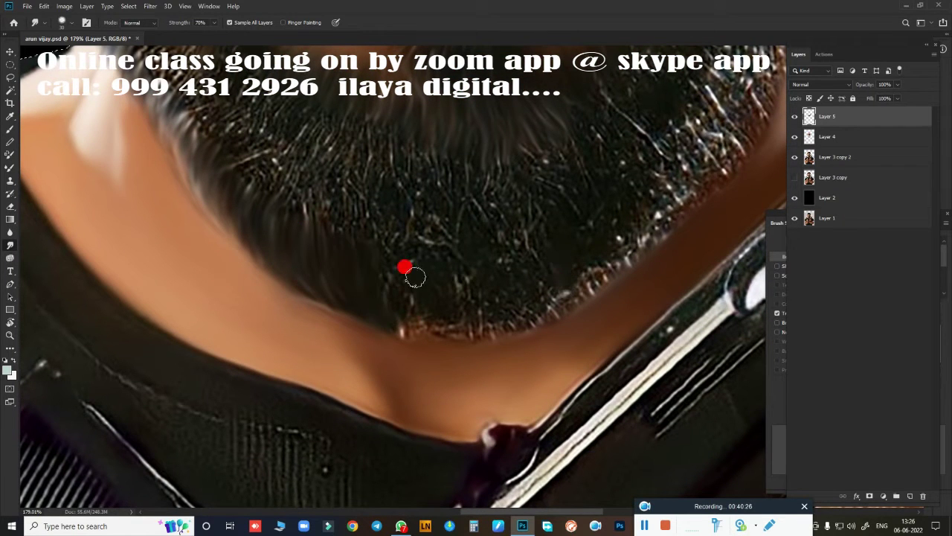
mouse_move(386, 269)
mouse_down()
mouse_move(455, 324)
mouse_move(411, 283)
mouse_up()
Smooth the hair fringe along the beard's lower edge and darken the shiny strands under the chin
drag(340, 273, 569, 157)
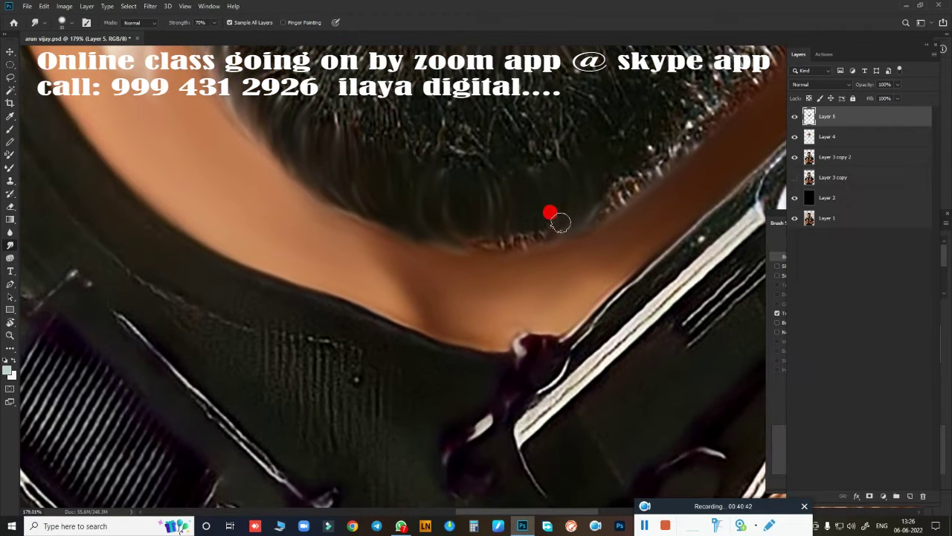
drag(559, 222, 446, 222)
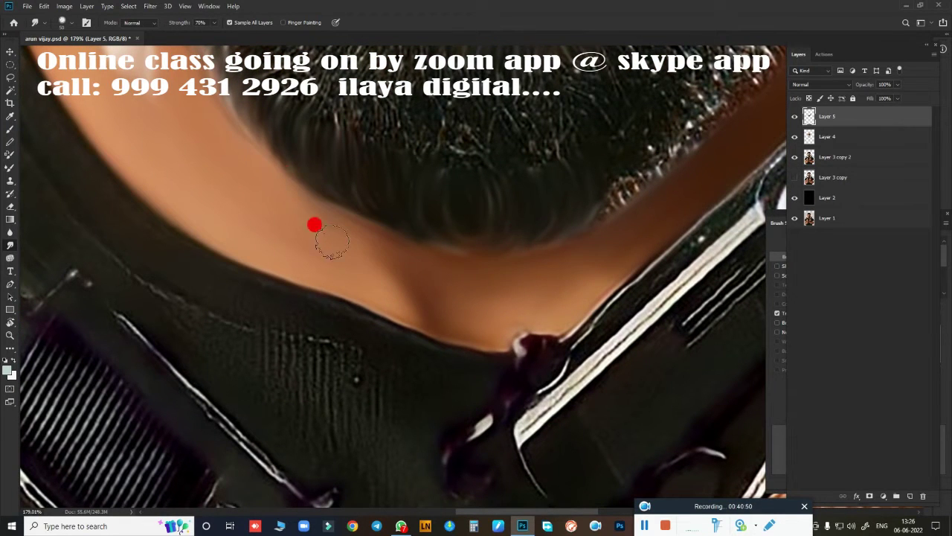
drag(190, 103, 539, 273)
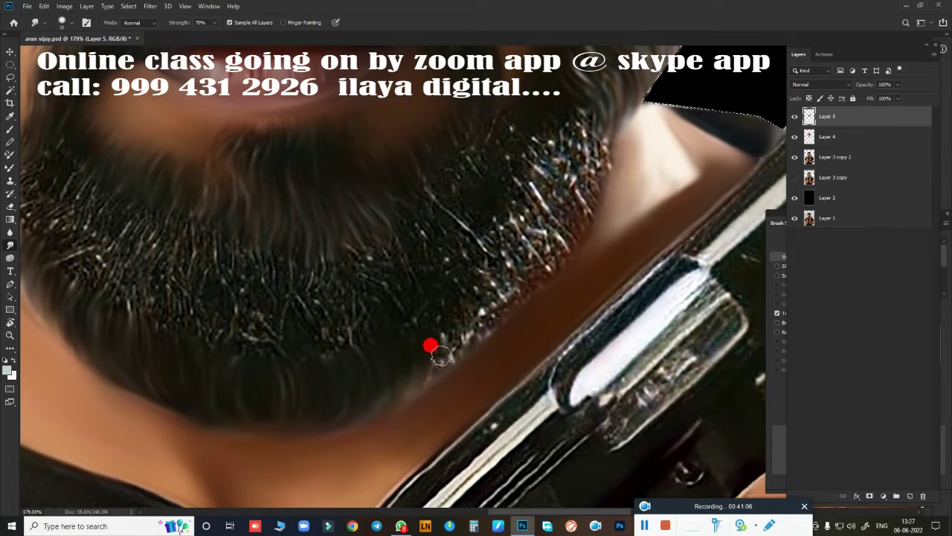
drag(557, 233, 491, 333)
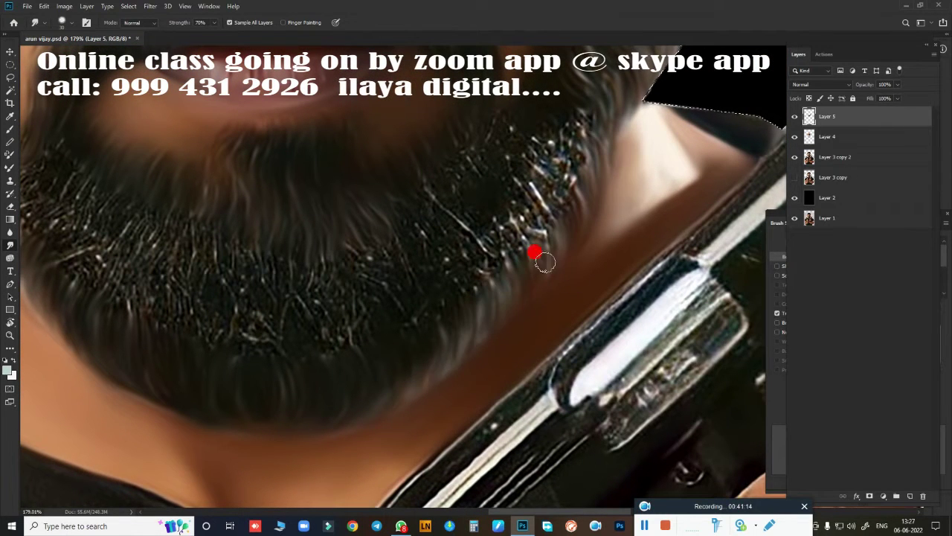
drag(312, 304, 279, 407)
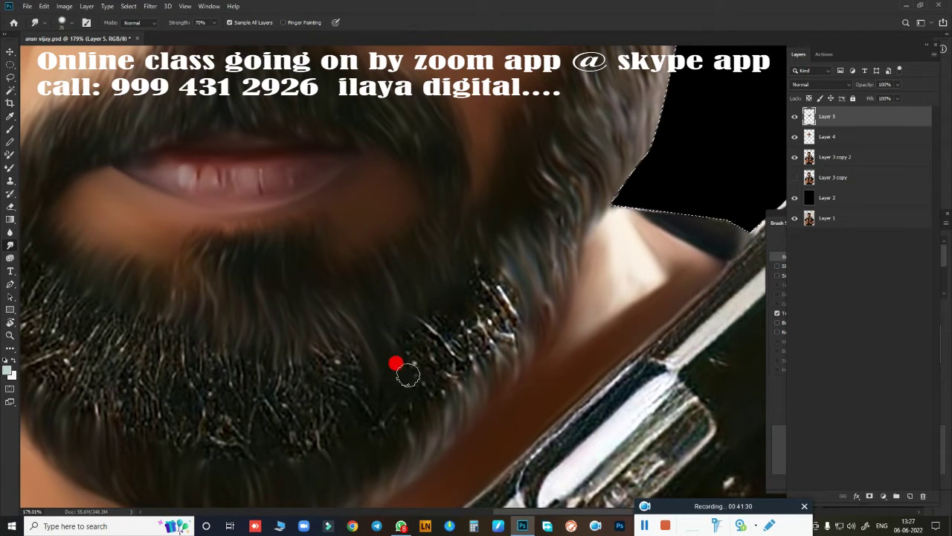
mouse_move(407, 375)
mouse_down()
mouse_move(457, 291)
mouse_move(450, 378)
mouse_move(476, 350)
mouse_move(508, 383)
mouse_up()
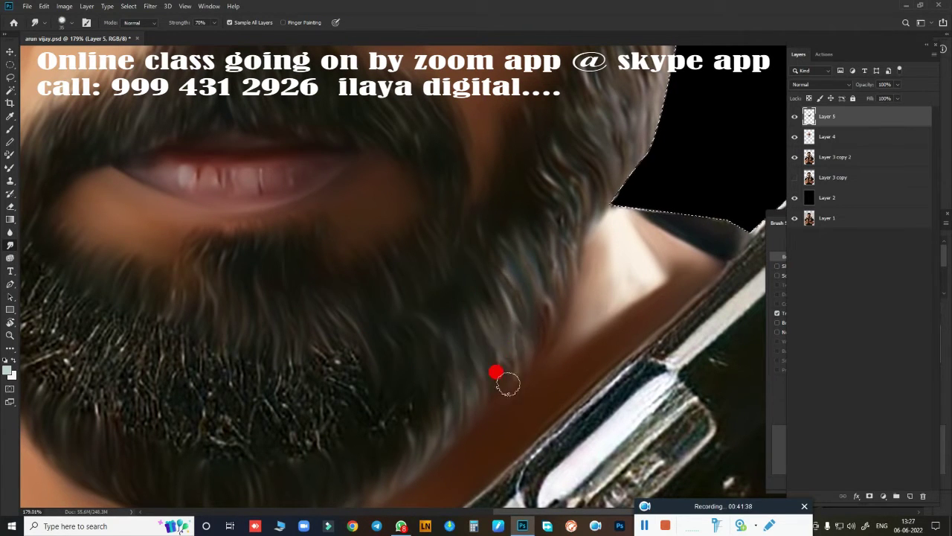
scroll(496, 372, down, 1)
scroll(628, 159, down, 4)
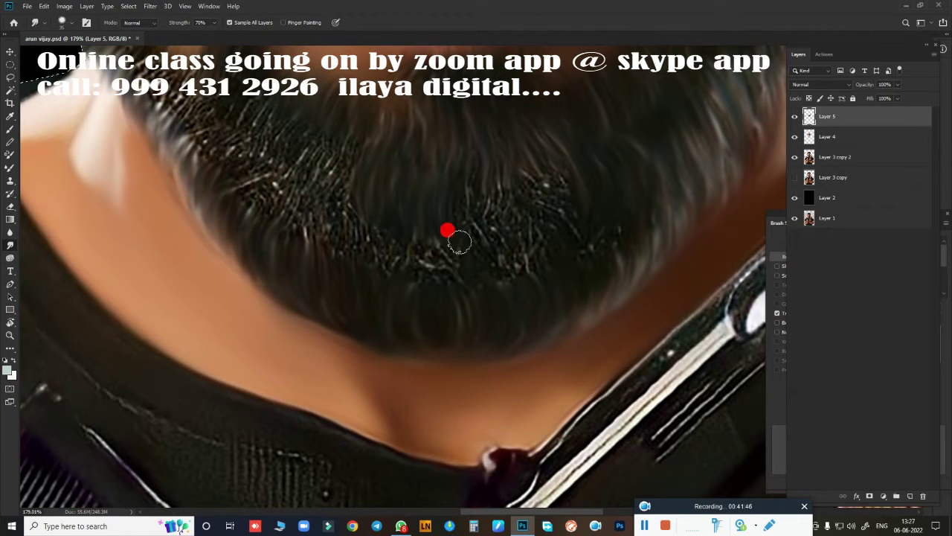
drag(459, 242, 507, 176)
Wipe the remaining white speckles from the beard edge, then zoom out
scroll(577, 264, up, 5)
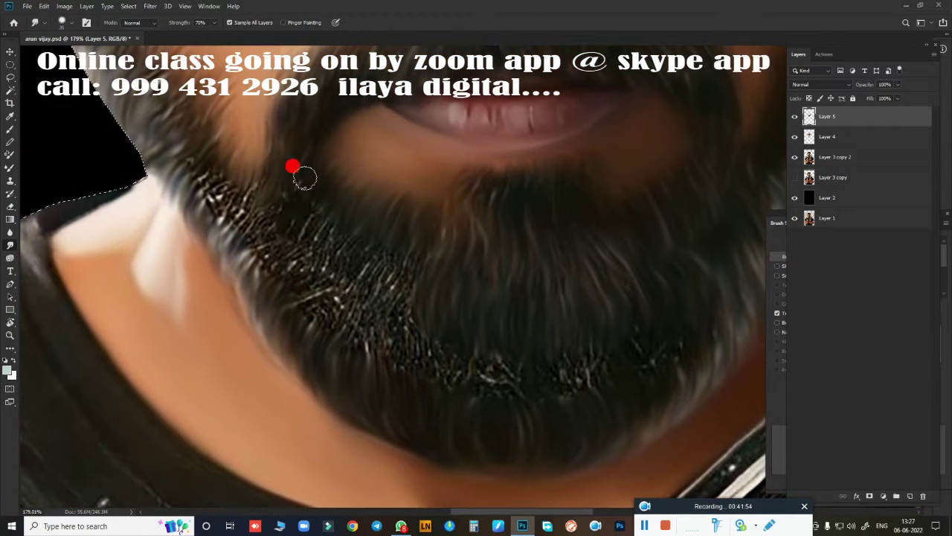
scroll(244, 192, up, 3)
mouse_move(255, 202)
mouse_down()
mouse_move(279, 250)
mouse_move(345, 308)
mouse_up()
scroll(417, 313, down, 2)
scroll(516, 328, up, 3)
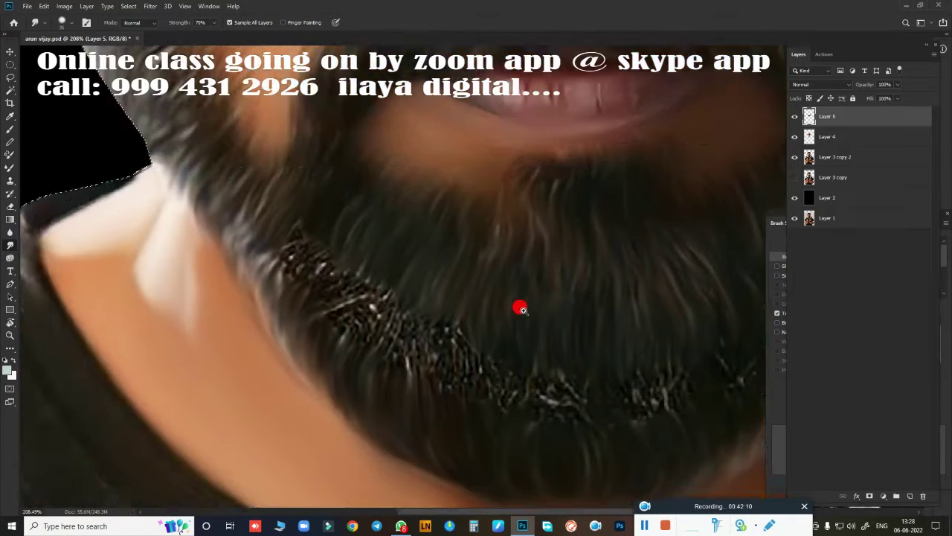
scroll(521, 308, up, 1)
mouse_move(291, 174)
mouse_down()
mouse_move(315, 263)
mouse_move(377, 229)
mouse_move(425, 245)
mouse_move(382, 345)
mouse_up()
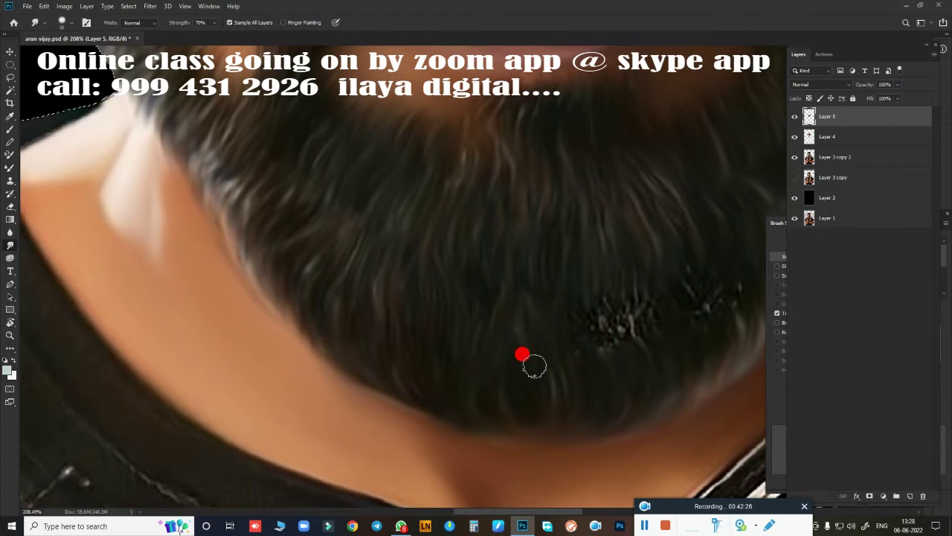
scroll(522, 354, right, 3)
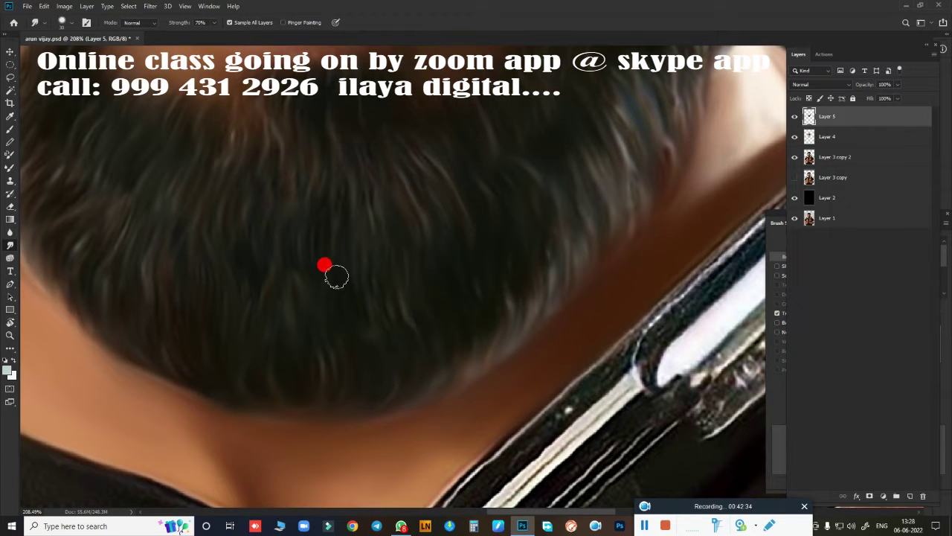
scroll(482, 338, down, 4)
scroll(453, 278, down, 2)
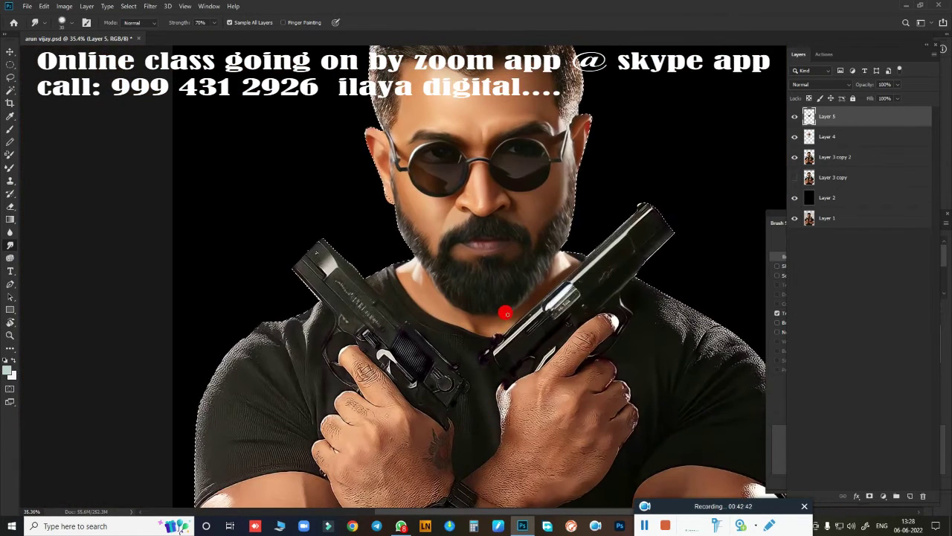
Zoom into the left temple and smudge its textured hair edge into smooth hair
scroll(573, 198, up, 1)
scroll(548, 171, up, 1)
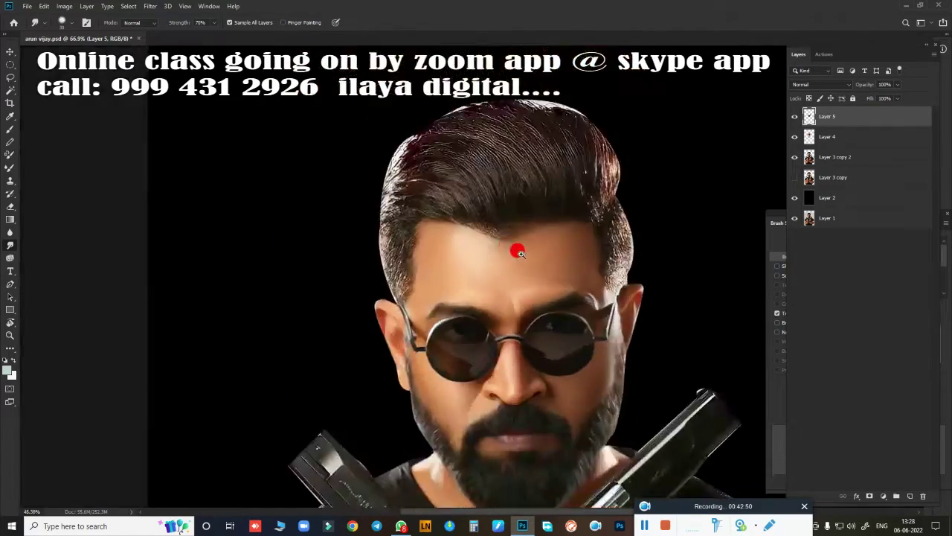
scroll(578, 315, up, 1)
scroll(519, 287, up, 1)
scroll(509, 267, up, 1)
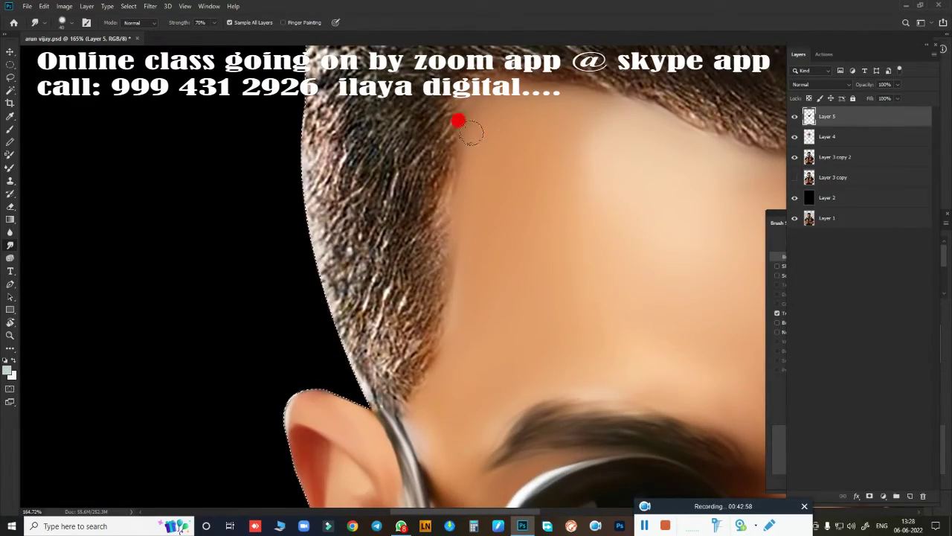
mouse_move(440, 227)
mouse_down()
mouse_move(416, 344)
mouse_move(441, 305)
mouse_up()
drag(447, 267, 354, 342)
mouse_move(307, 171)
mouse_down()
mouse_move(249, 271)
mouse_move(215, 202)
mouse_move(212, 311)
mouse_move(215, 201)
mouse_up()
drag(367, 302, 482, 183)
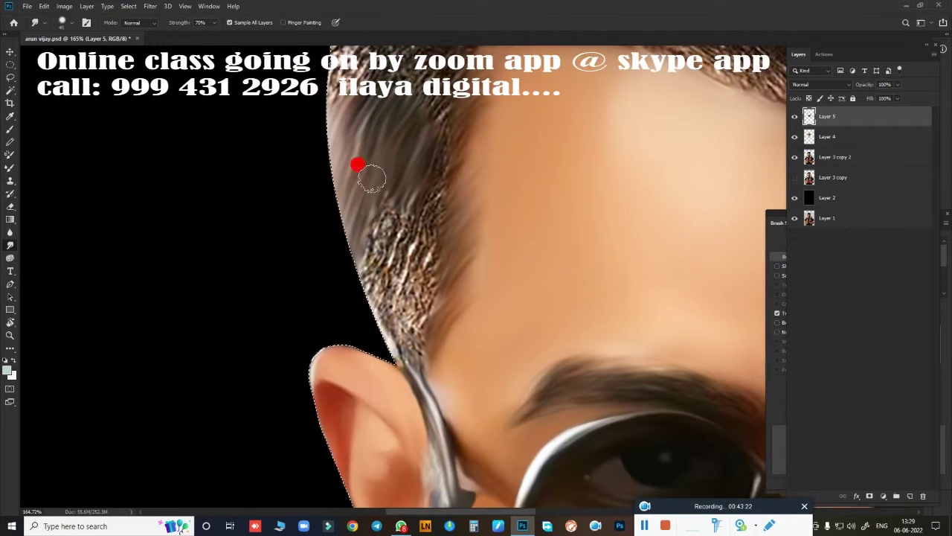
mouse_move(357, 166)
mouse_down()
mouse_move(365, 226)
mouse_move(416, 298)
mouse_up()
mouse_move(447, 221)
mouse_down()
mouse_move(404, 340)
mouse_move(357, 302)
mouse_move(397, 268)
mouse_up()
Try the Eraser, return to Layer 5, undo, and re-smudge the left hairline from temple to top
scroll(438, 253, down, 3)
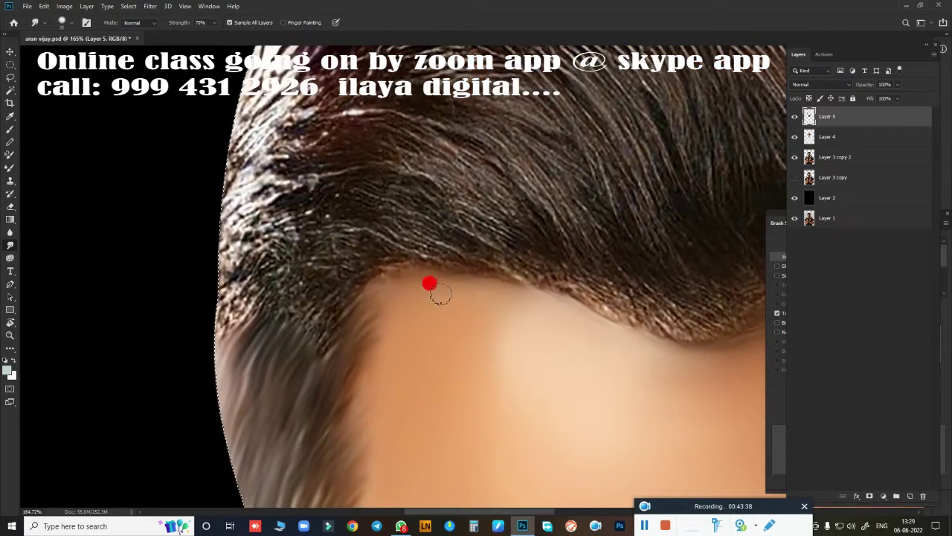
scroll(551, 260, down, 2)
key(e)
key(alt+bracketleft)
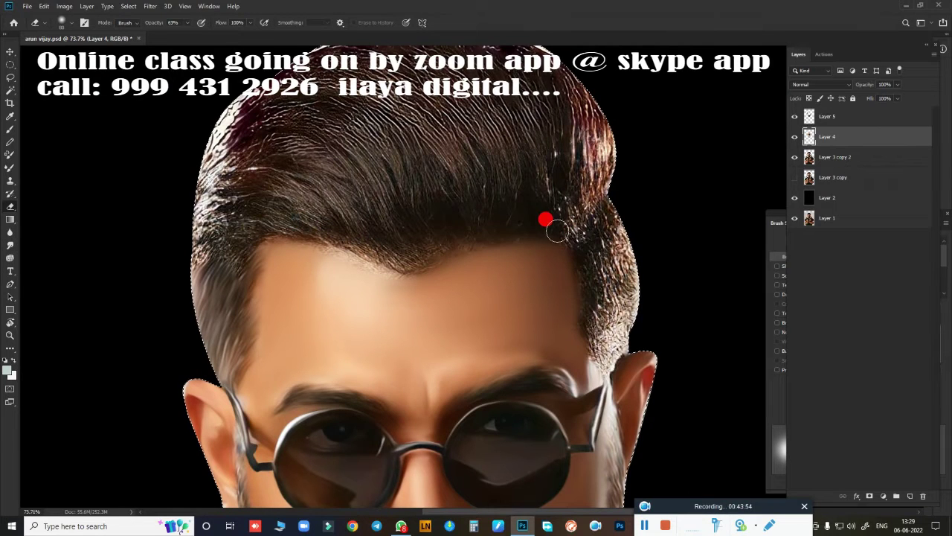
scroll(483, 272, up, 2)
scroll(504, 298, up, 2)
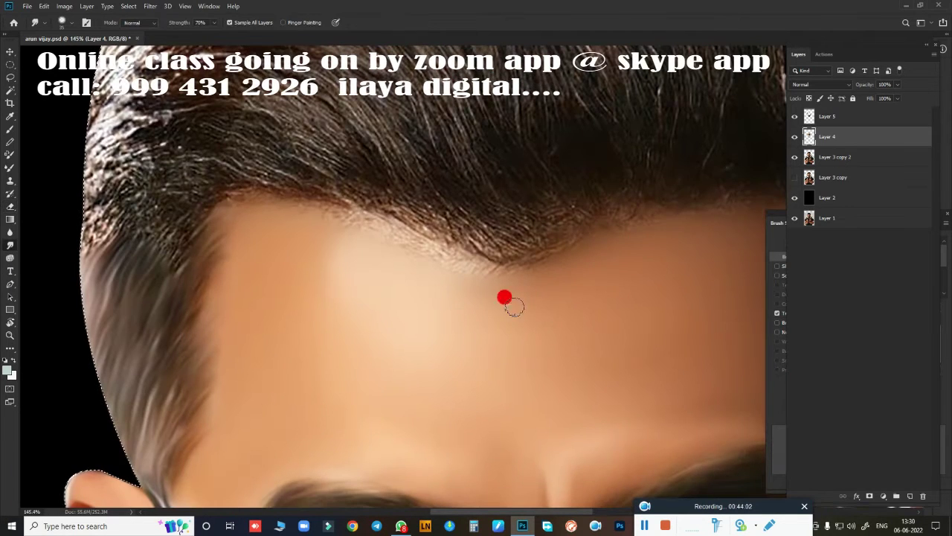
mouse_move(190, 149)
mouse_down()
mouse_move(257, 117)
mouse_move(361, 153)
mouse_move(255, 181)
mouse_move(238, 216)
mouse_up()
click(828, 123)
key(ctrl+z)
mouse_move(161, 257)
mouse_down()
mouse_move(198, 197)
mouse_move(243, 175)
mouse_move(353, 196)
mouse_move(380, 170)
mouse_move(527, 240)
mouse_move(298, 198)
mouse_move(489, 274)
mouse_up()
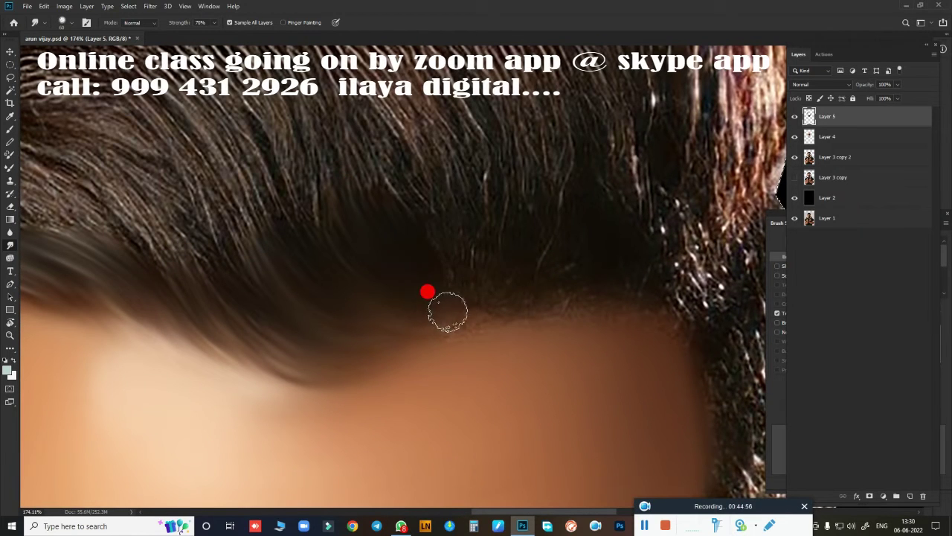
Smudge the right-side hair strands and the textured patch above the ear on Layer 5
mouse_move(447, 311)
mouse_down()
mouse_move(459, 234)
mouse_move(546, 176)
mouse_move(640, 201)
mouse_move(549, 253)
mouse_up()
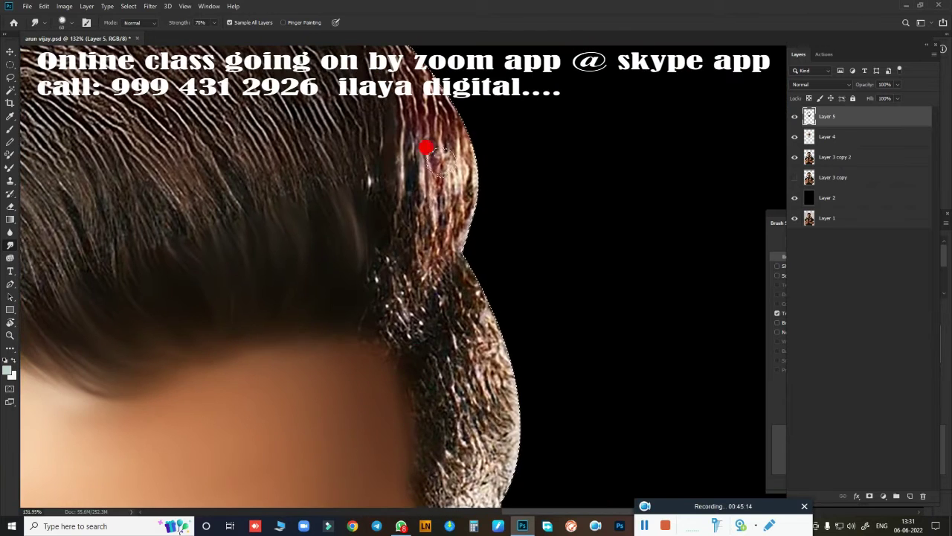
mouse_move(371, 201)
mouse_down()
mouse_move(408, 248)
mouse_move(375, 307)
mouse_move(419, 265)
mouse_move(356, 312)
mouse_up()
mouse_move(376, 278)
mouse_down()
mouse_move(440, 230)
mouse_move(410, 202)
mouse_move(453, 320)
mouse_up()
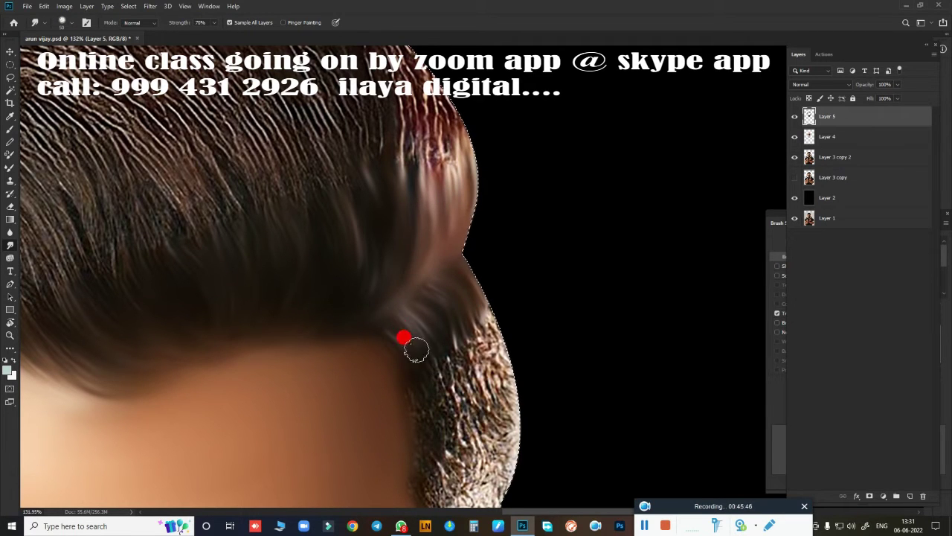
mouse_move(403, 338)
mouse_down()
mouse_move(566, 247)
mouse_move(597, 282)
mouse_move(565, 262)
mouse_move(622, 286)
mouse_move(524, 144)
mouse_move(484, 159)
mouse_move(455, 195)
mouse_up()
drag(483, 318, 475, 373)
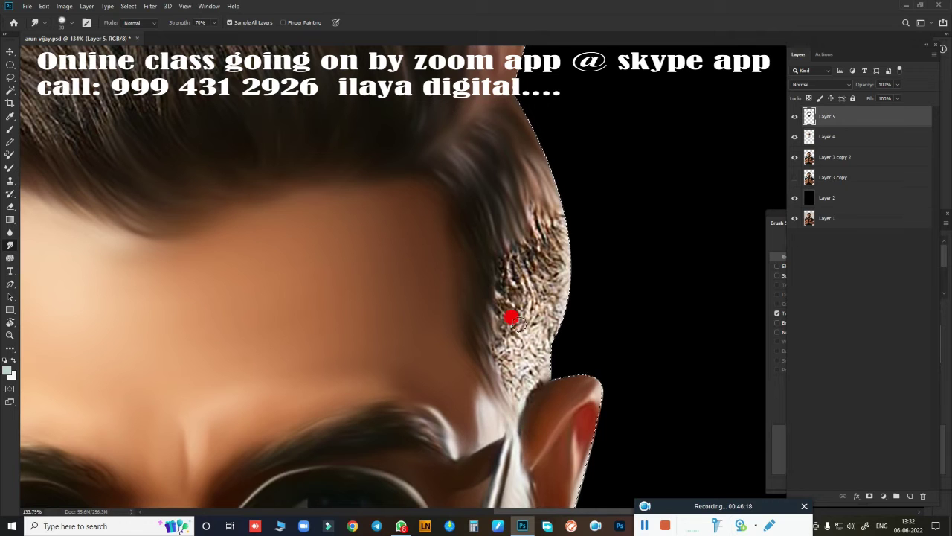
mouse_move(518, 322)
mouse_down()
mouse_move(511, 221)
mouse_move(521, 141)
mouse_up()
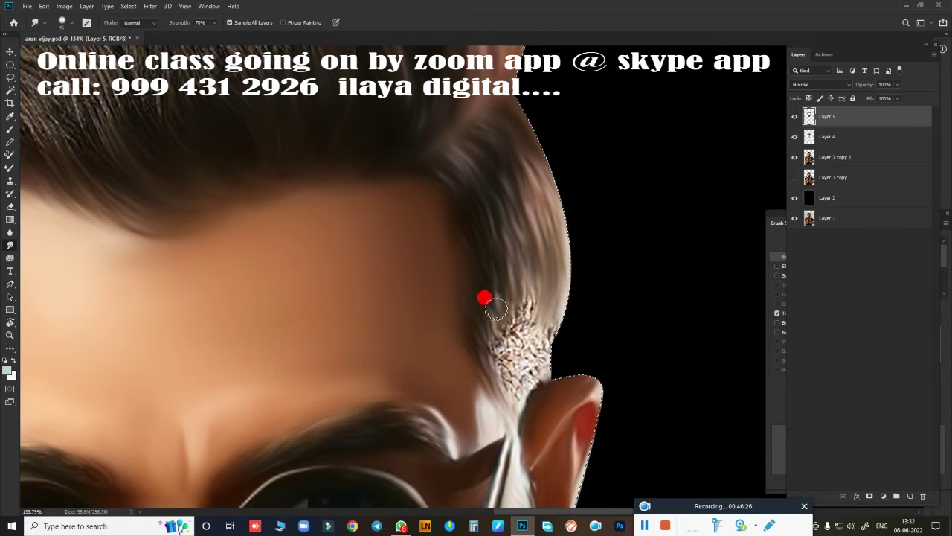
mouse_move(495, 310)
mouse_down()
mouse_move(543, 322)
mouse_move(488, 352)
mouse_up()
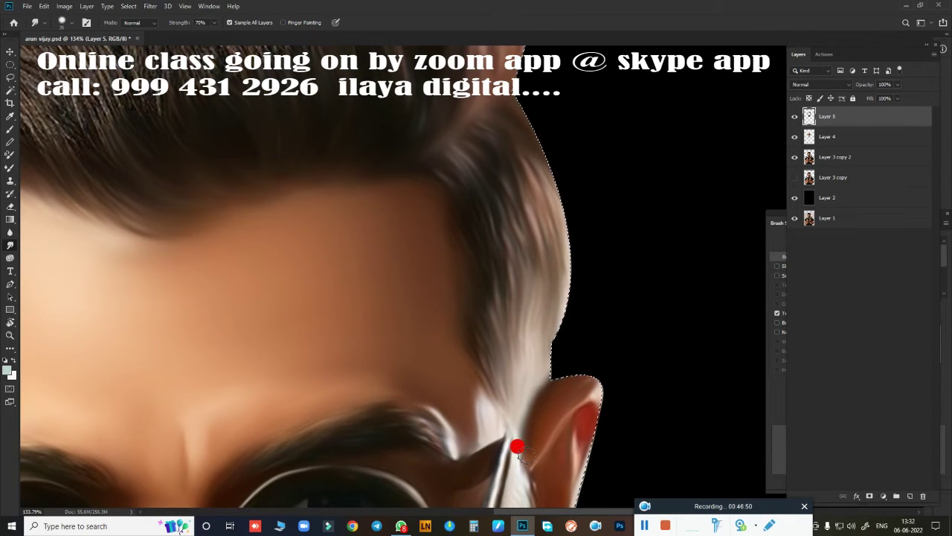
Smudge the textured hair along the left edge of the head and the top of the crown
scroll(584, 301, down, 5)
scroll(571, 323, up, 5)
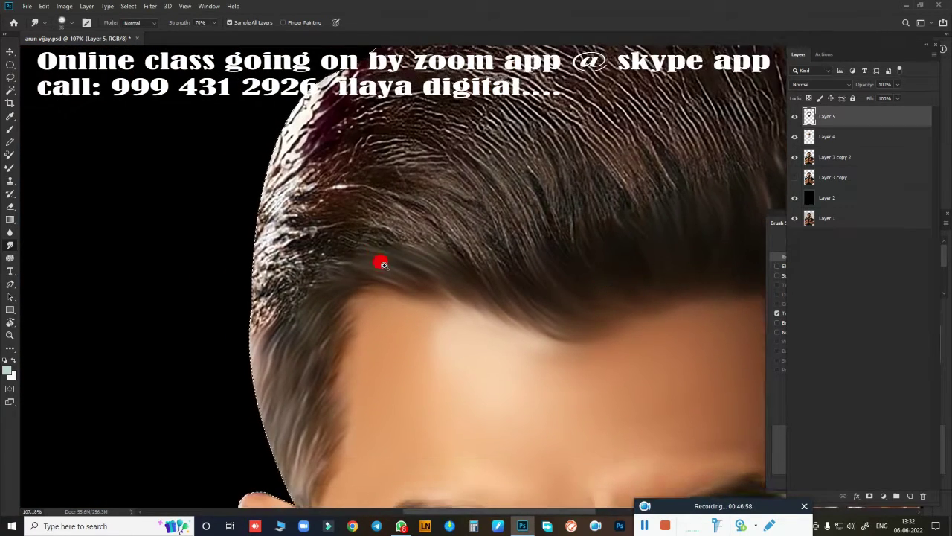
scroll(380, 261, up, 2)
mouse_move(422, 214)
mouse_down()
mouse_move(326, 102)
mouse_move(343, 157)
mouse_move(232, 363)
mouse_move(273, 448)
mouse_up()
scroll(468, 196, down, 2)
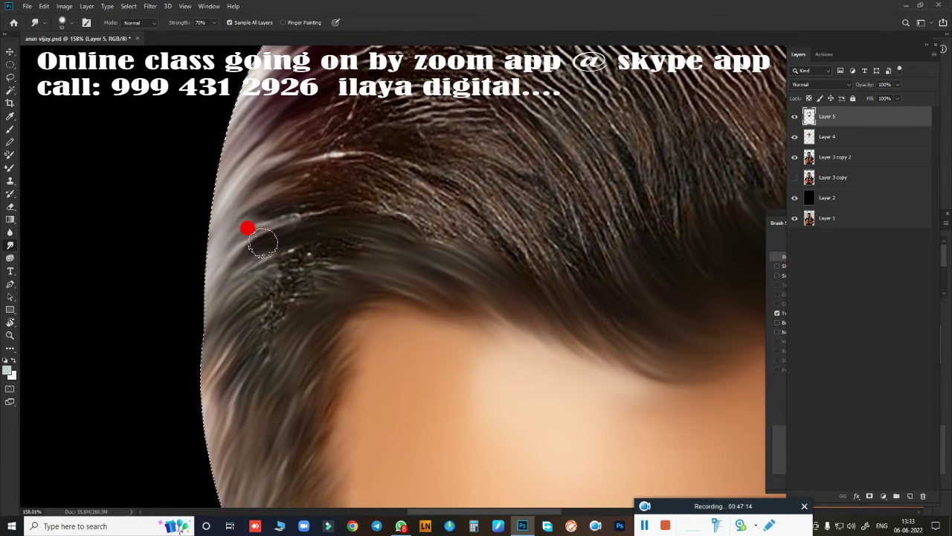
drag(248, 226, 248, 297)
scroll(474, 447, up, 3)
mouse_move(389, 266)
mouse_down()
mouse_move(272, 142)
mouse_move(191, 91)
mouse_move(189, 228)
mouse_move(346, 261)
mouse_move(71, 324)
mouse_move(138, 319)
mouse_move(187, 340)
mouse_move(238, 215)
mouse_move(452, 396)
mouse_move(520, 145)
mouse_move(317, 163)
mouse_move(285, 219)
mouse_move(537, 324)
mouse_move(340, 21)
mouse_move(570, 302)
mouse_move(378, 89)
mouse_move(406, 158)
mouse_move(553, 308)
mouse_move(535, 148)
mouse_move(605, 215)
mouse_move(402, 216)
mouse_move(350, 100)
mouse_move(444, 193)
mouse_move(510, 307)
mouse_move(480, 317)
mouse_move(620, 325)
mouse_move(416, 268)
mouse_move(410, 183)
mouse_move(513, 159)
mouse_move(322, 96)
mouse_move(258, 191)
mouse_move(500, 277)
mouse_move(151, 144)
mouse_move(174, 177)
mouse_move(347, 299)
mouse_move(276, 142)
mouse_move(362, 156)
mouse_move(431, 94)
mouse_move(529, 198)
mouse_move(387, 136)
mouse_move(421, 240)
mouse_move(493, 368)
mouse_move(434, 299)
mouse_up()
Fit the whole portrait on screen and inspect the face, glasses and temple
scroll(479, 294, down, 3)
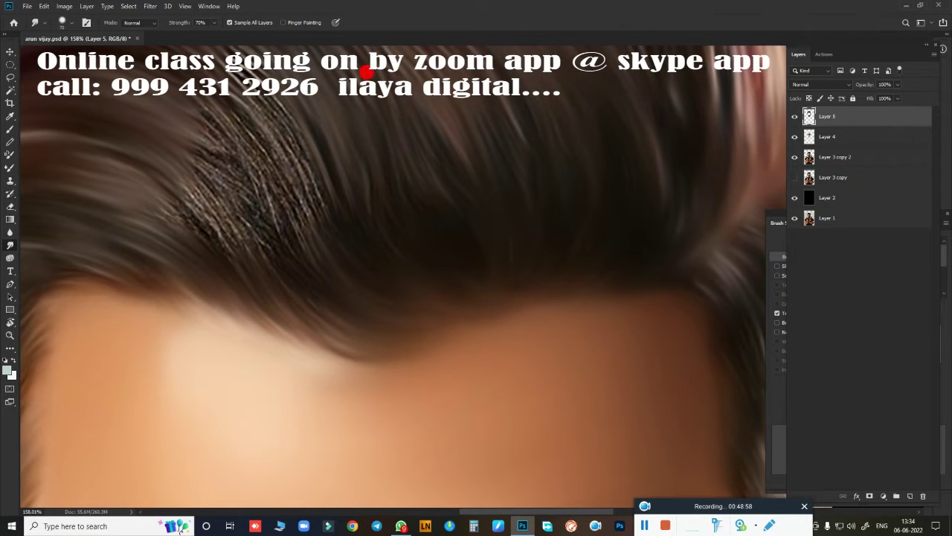
scroll(547, 207, up, 3)
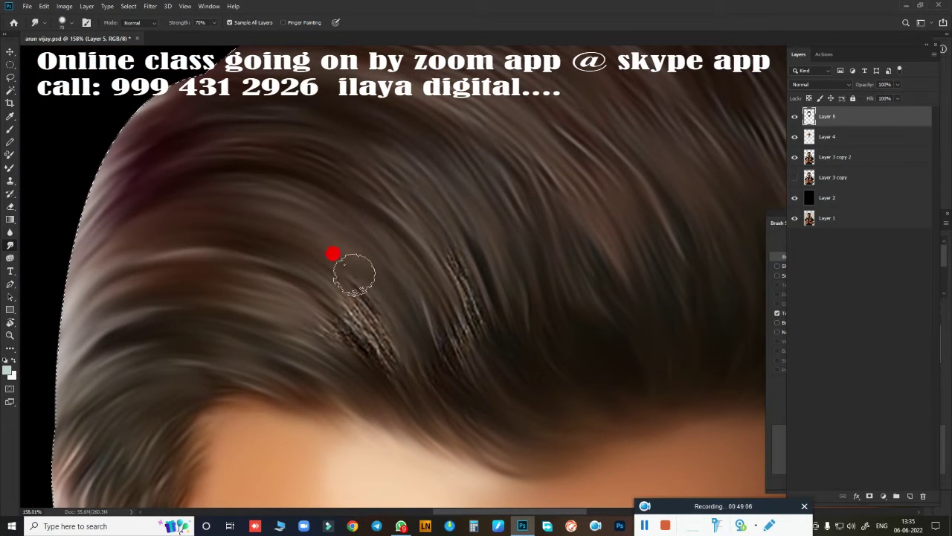
scroll(308, 276, down, 3)
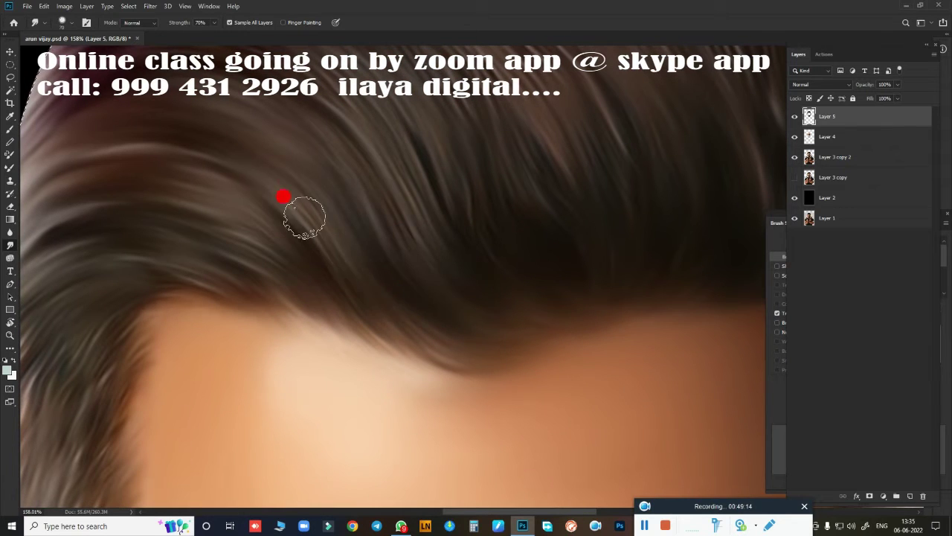
key(ctrl+0)
scroll(456, 250, up, 5)
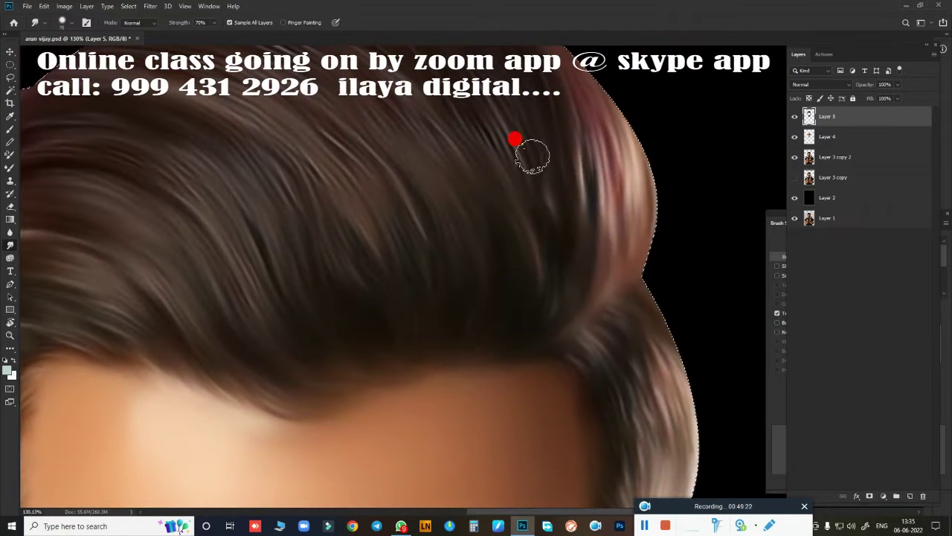
key(ctrl+0)
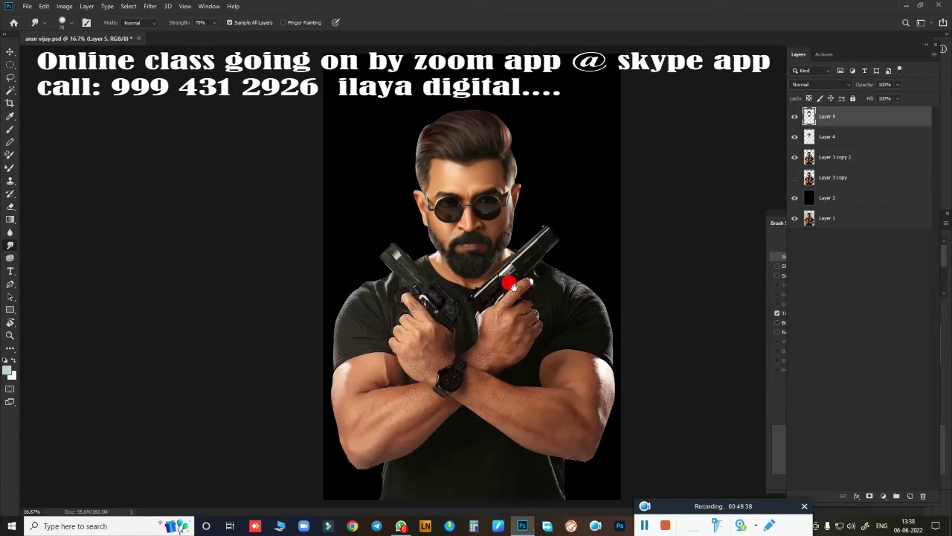
drag(588, 319, 521, 268)
drag(508, 307, 602, 191)
scroll(543, 243, up, 5)
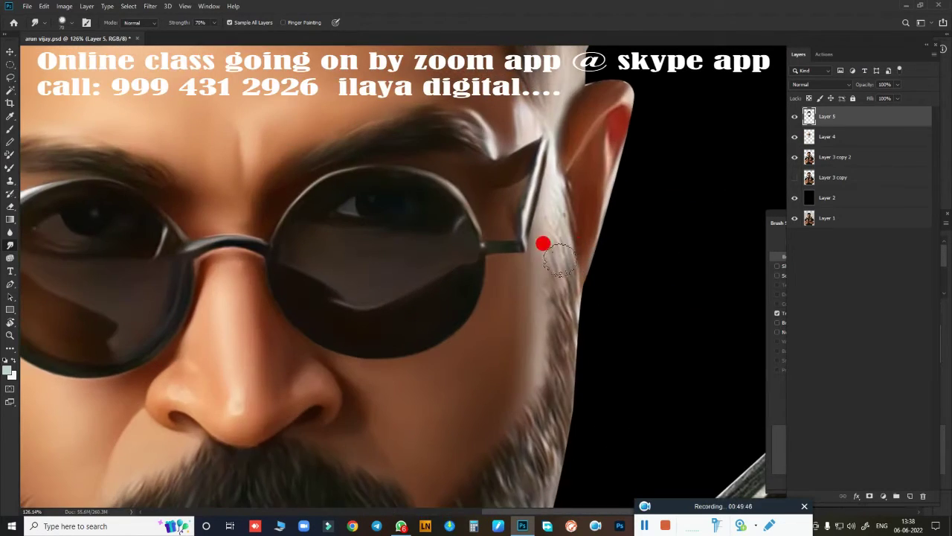
drag(420, 306, 305, 264)
scroll(548, 310, down, 5)
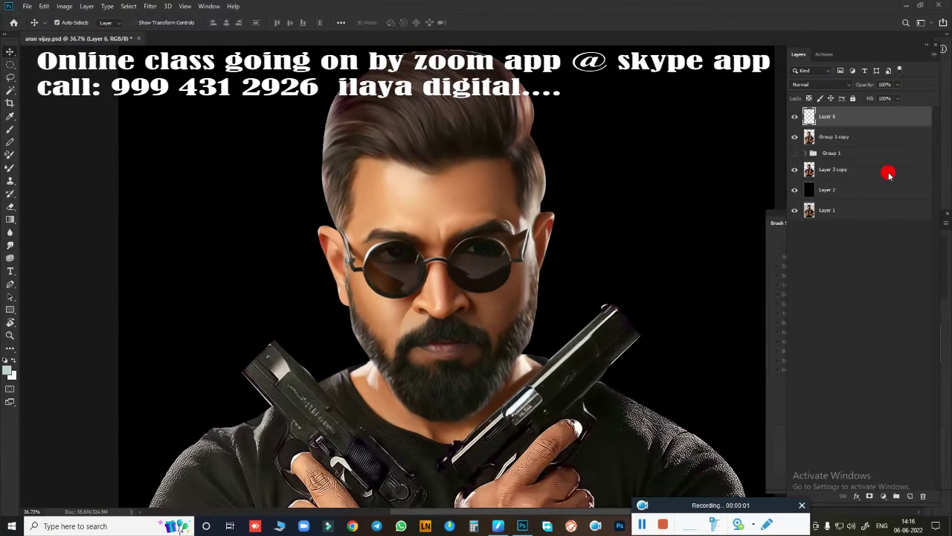
Switch to a soft round brush whose size follows pen pressure through Shape Dynamics
click(10, 245)
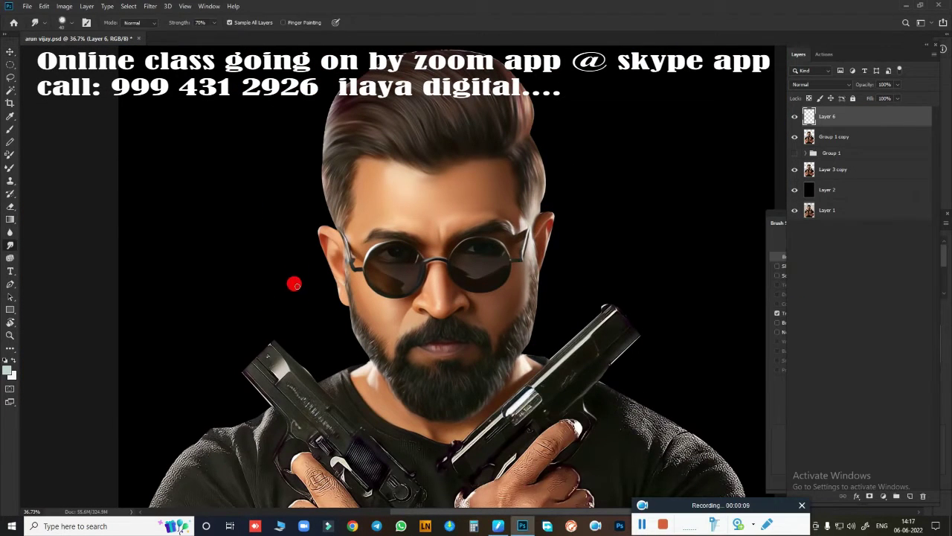
click(9, 129)
right_click(396, 173)
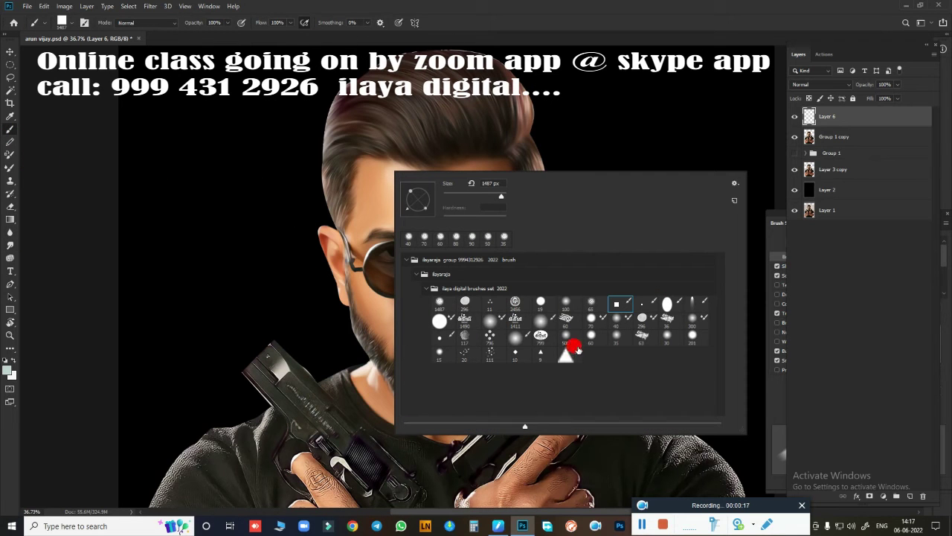
double_click(700, 304)
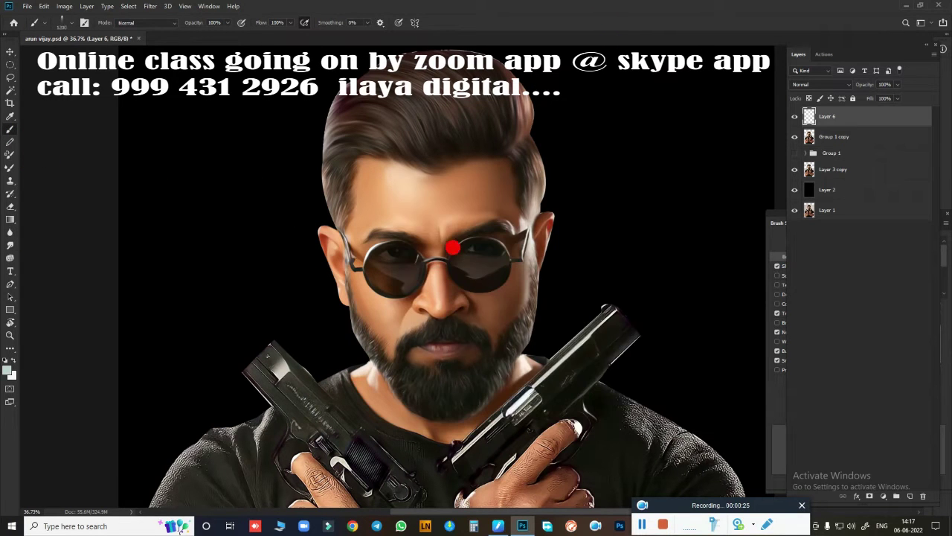
click(770, 396)
click(807, 265)
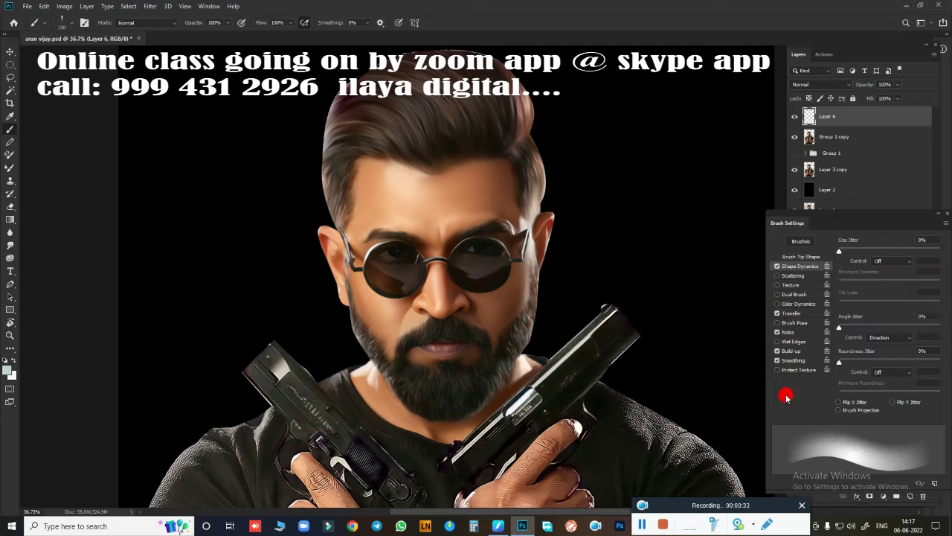
click(893, 261)
click(893, 288)
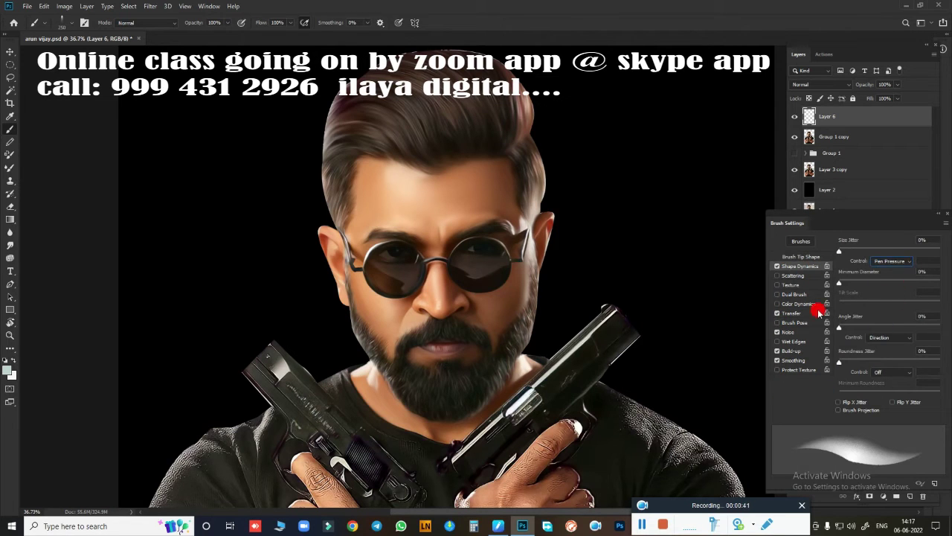
click(878, 118)
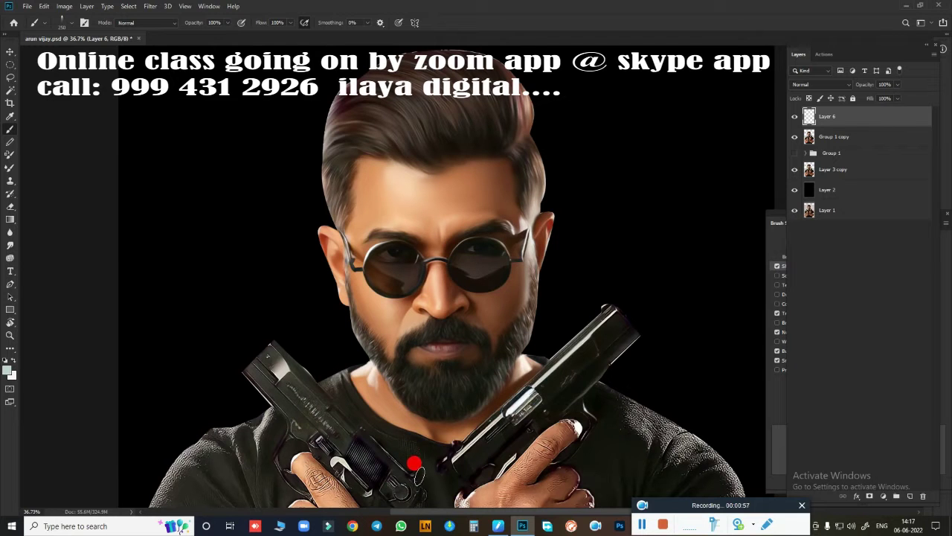
Set the foreground painting colour to a medium blue, #2d55d7
scroll(499, 258, up, 5)
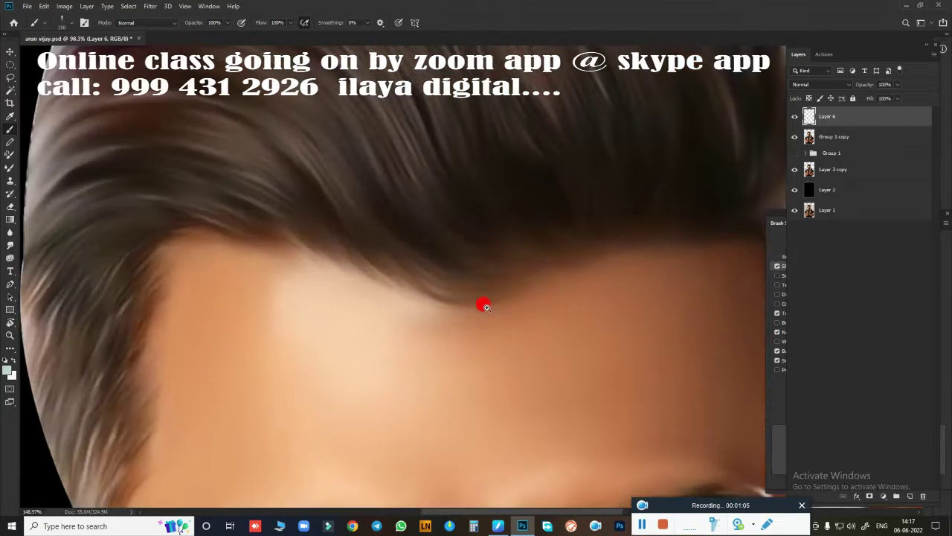
scroll(484, 305, down, 4)
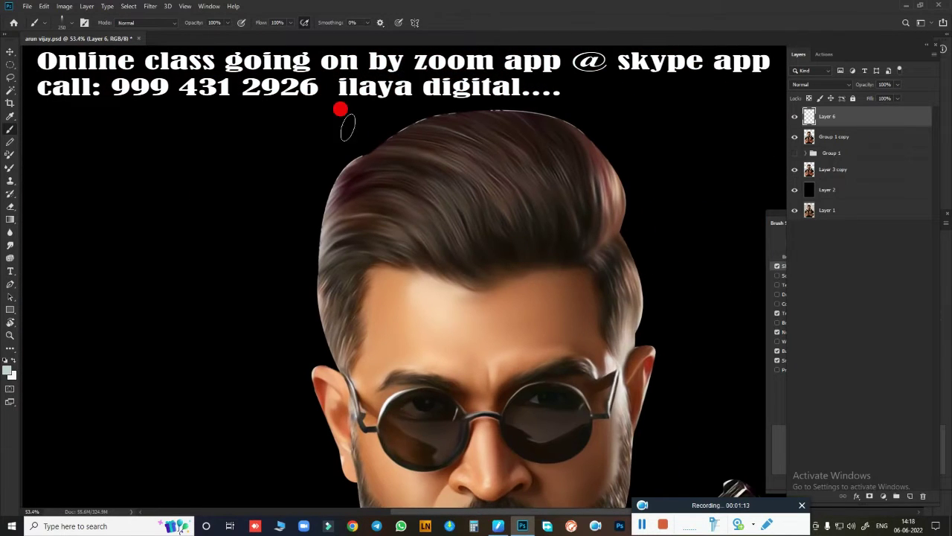
click(8, 369)
key(Return)
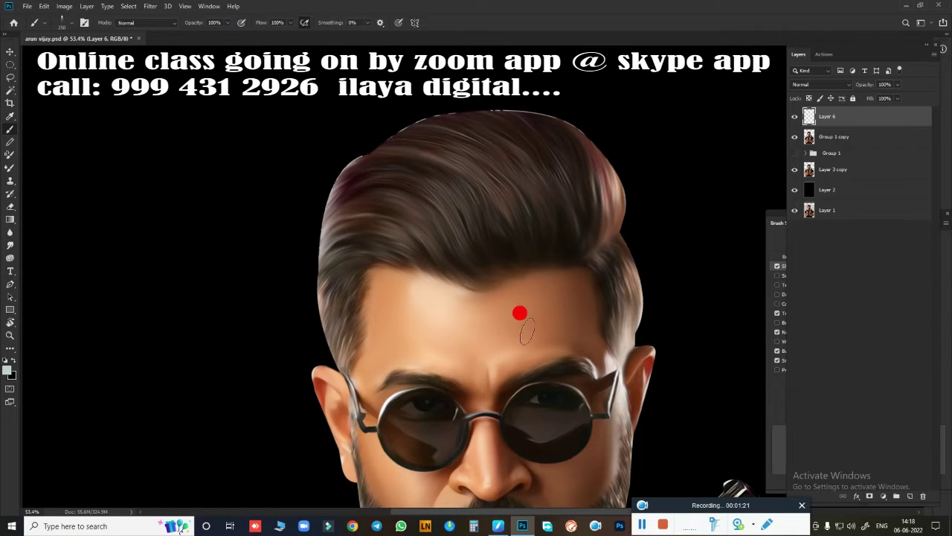
click(11, 366)
drag(818, 160, 820, 138)
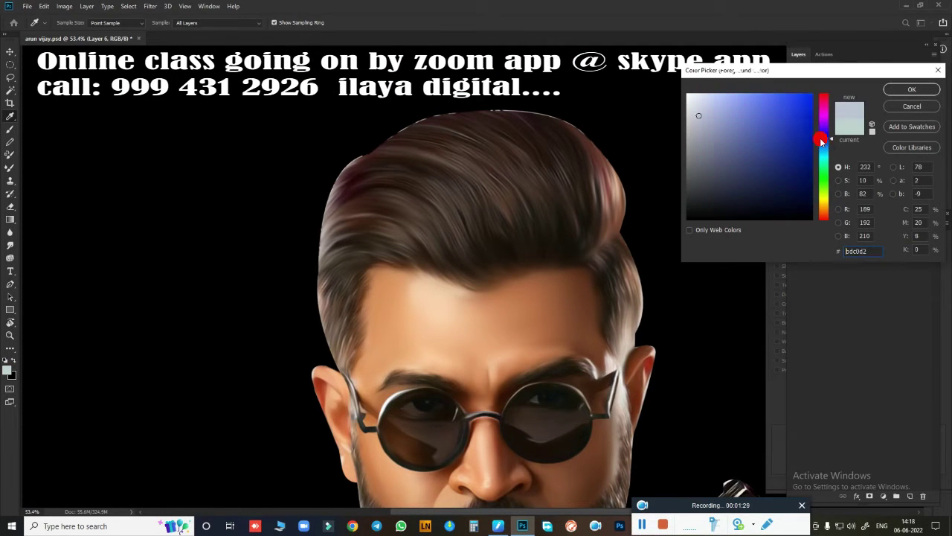
click(786, 106)
key(Return)
click(8, 369)
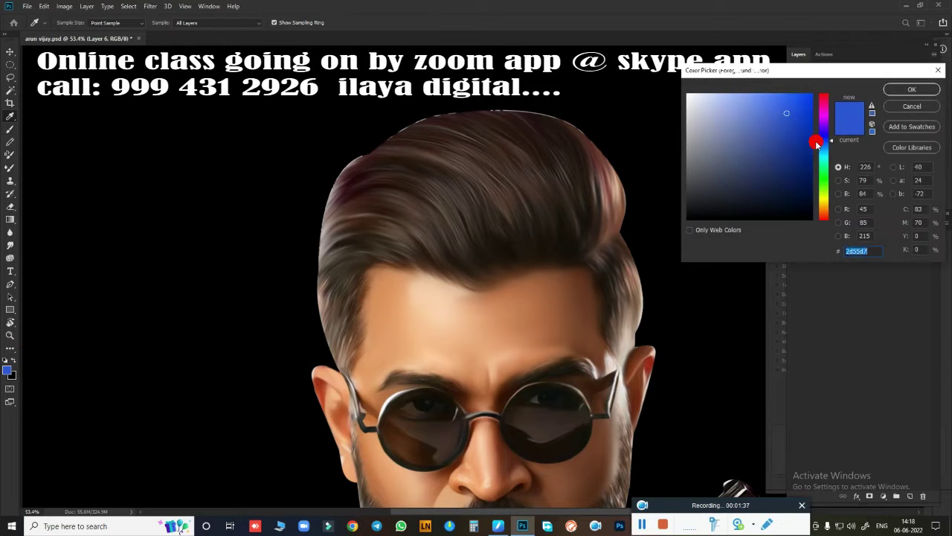
key(Return)
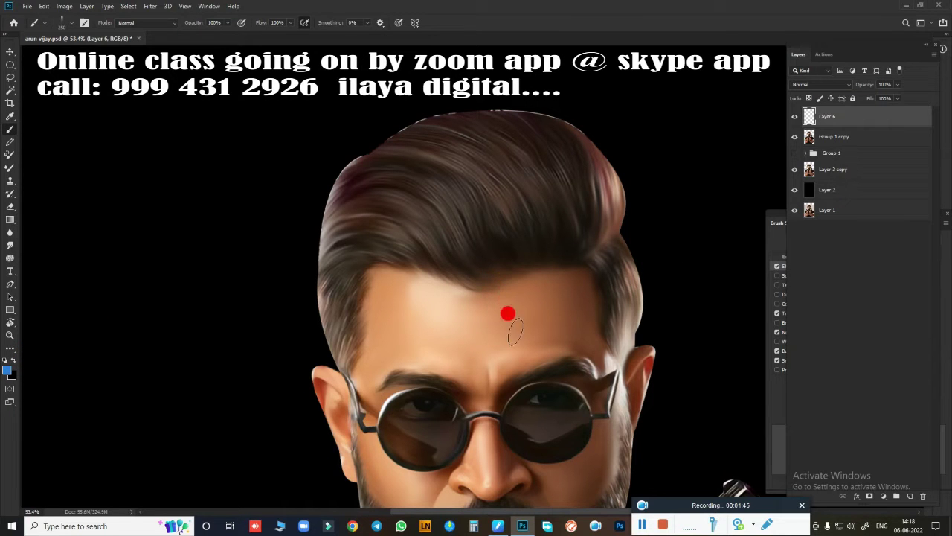
scroll(565, 224, up, 3)
scroll(588, 285, down, 4)
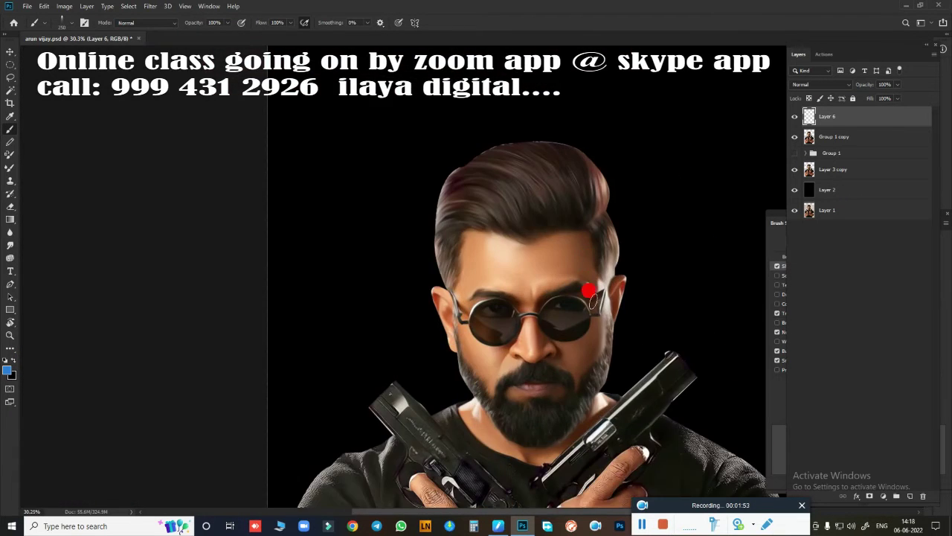
scroll(558, 286, up, 4)
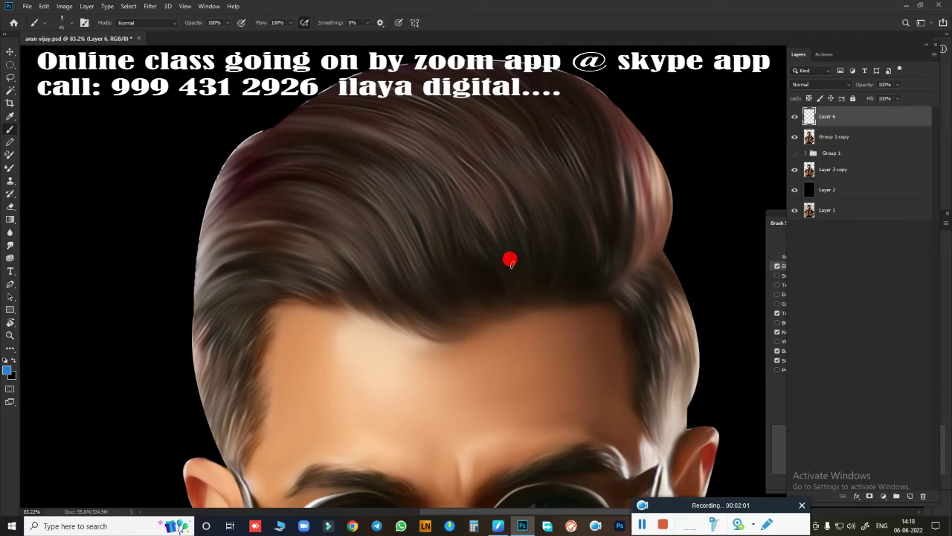
scroll(451, 293, up, 3)
Tilt the view about 20 degrees, paint blue test strokes over the hairline, then remove them
key(r)
mouse_move(427, 289)
mouse_down()
mouse_move(518, 322)
mouse_move(392, 262)
mouse_move(484, 319)
mouse_move(436, 251)
mouse_move(548, 259)
mouse_up()
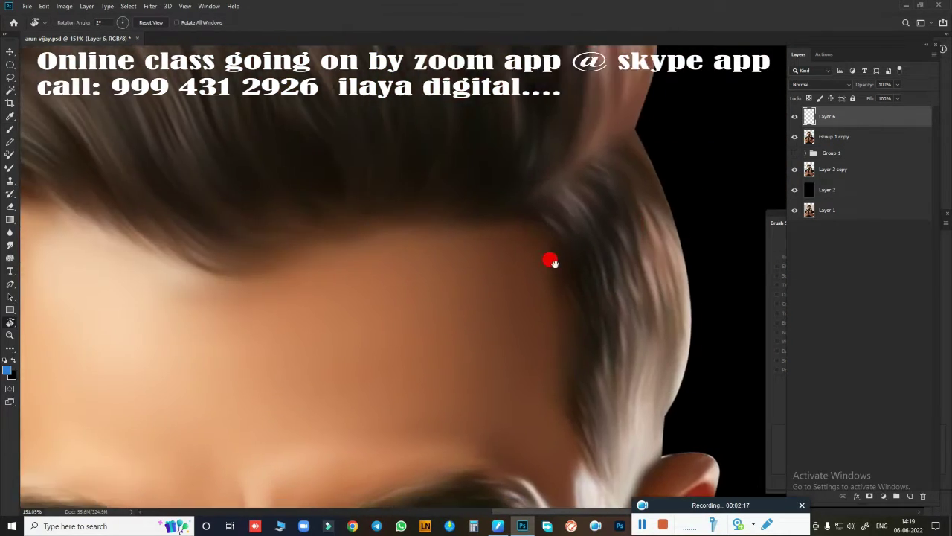
key(b)
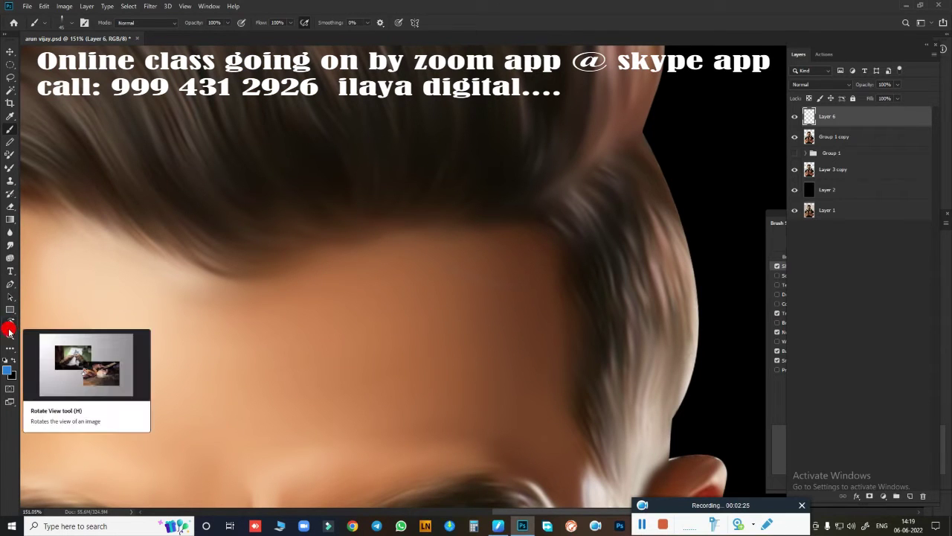
drag(444, 256, 588, 127)
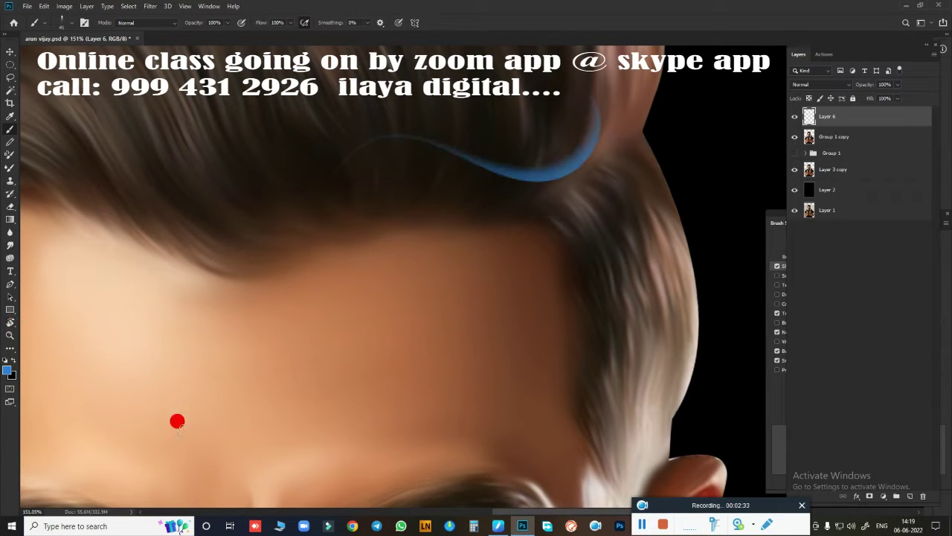
drag(169, 413, 521, 223)
drag(491, 156, 486, 298)
mouse_move(160, 372)
mouse_down()
mouse_move(303, 256)
mouse_move(397, 271)
mouse_up()
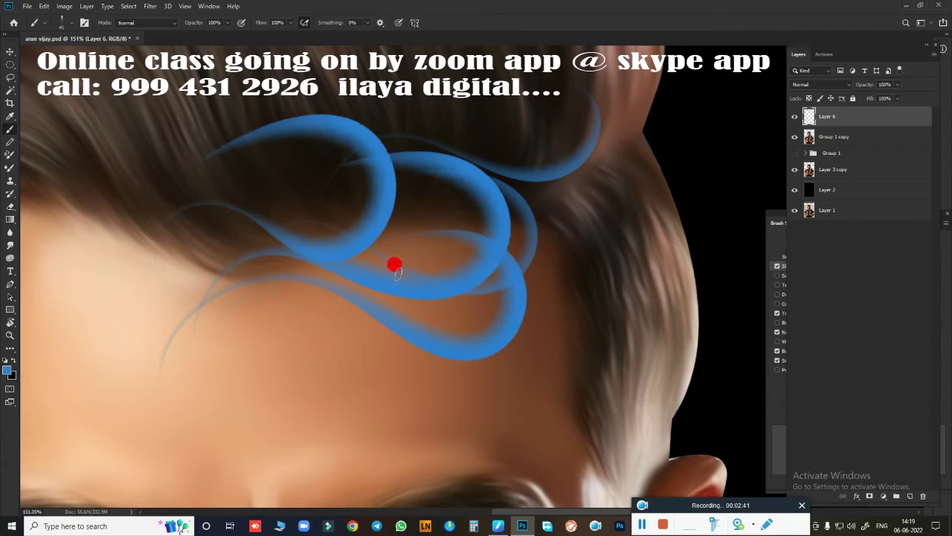
key(Delete)
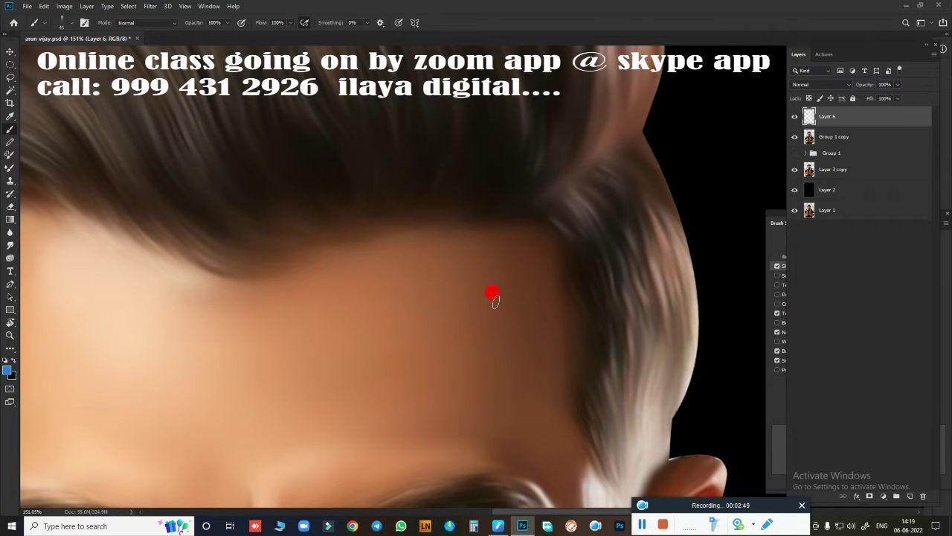
Rotate the canvas view to follow the hairline, then return to the brush
key(r)
drag(545, 277, 447, 270)
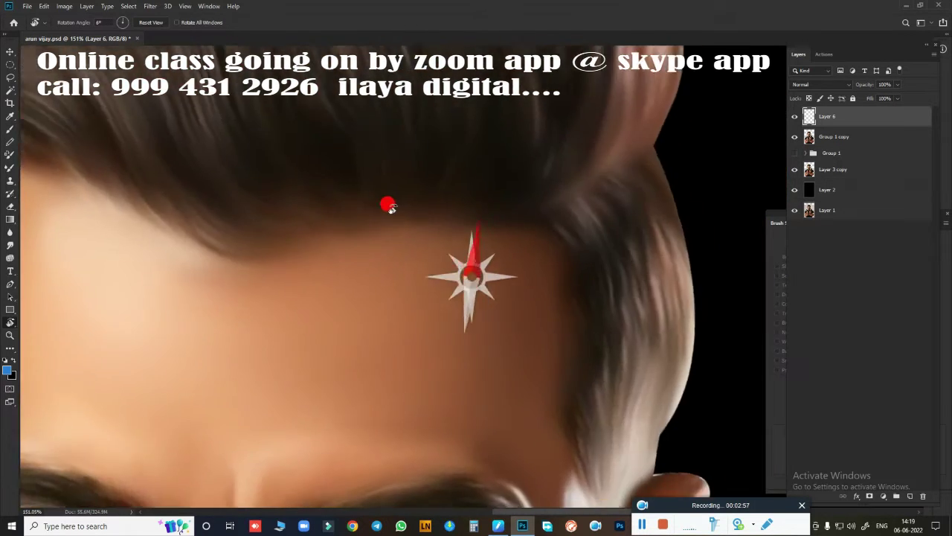
scroll(384, 204, down, 3)
scroll(394, 236, up, 5)
drag(544, 295, 483, 266)
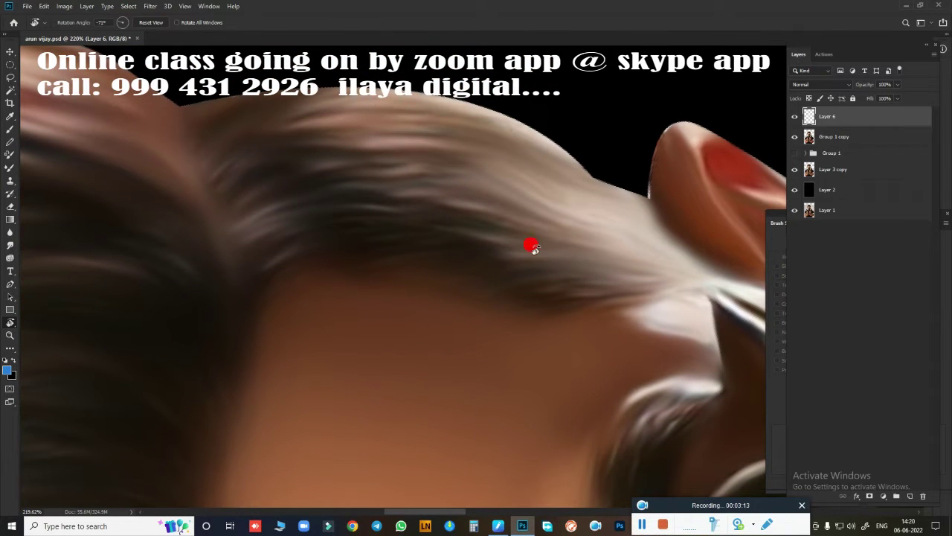
drag(533, 247, 352, 377)
key(b)
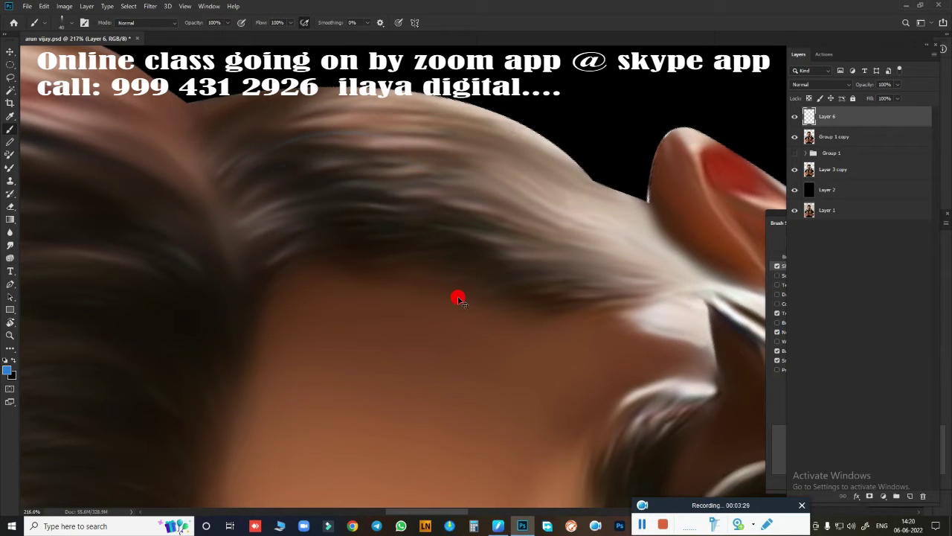
scroll(457, 298, up, 3)
Paint thin curving blue strands along the hair, undoing and restoring several of them
drag(179, 257, 395, 223)
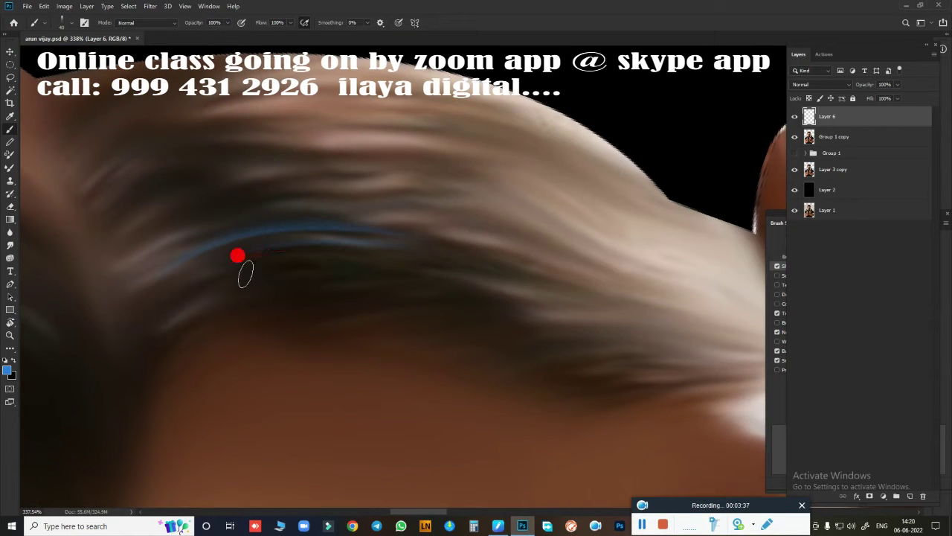
drag(350, 264, 625, 352)
scroll(428, 283, up, 3)
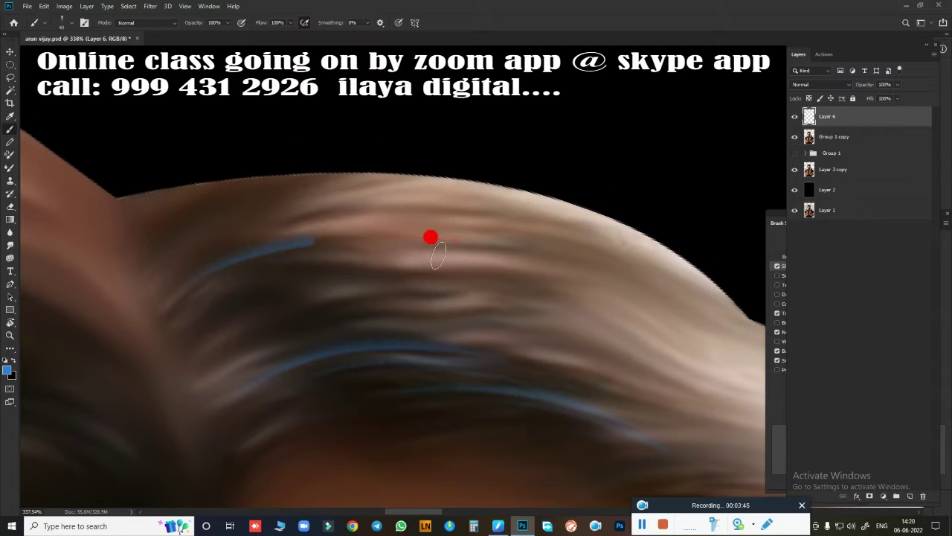
drag(567, 340, 461, 254)
scroll(458, 253, down, 2)
key(ctrl+z)
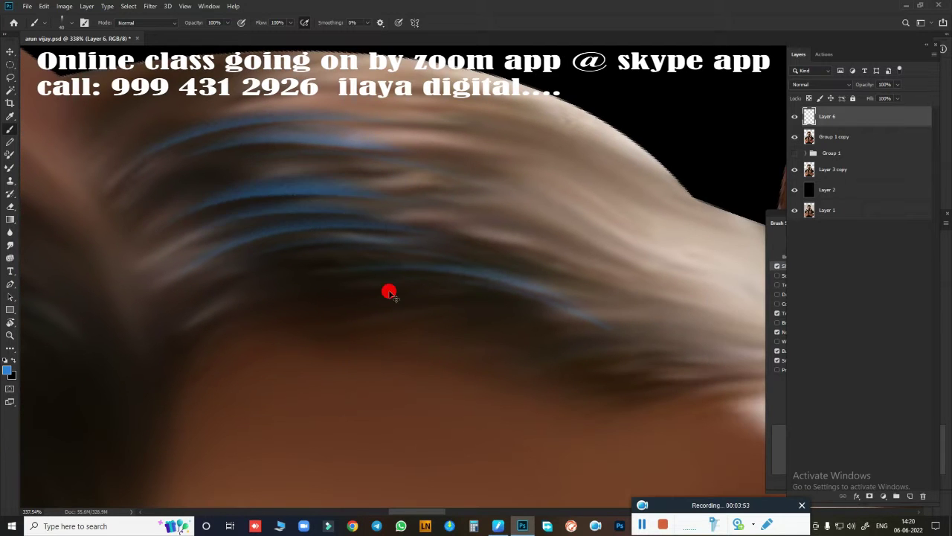
key(ctrl+z)
key(ctrl+z)
key(ctrl+z)
key(ctrl+z)
scroll(407, 307, up, 2)
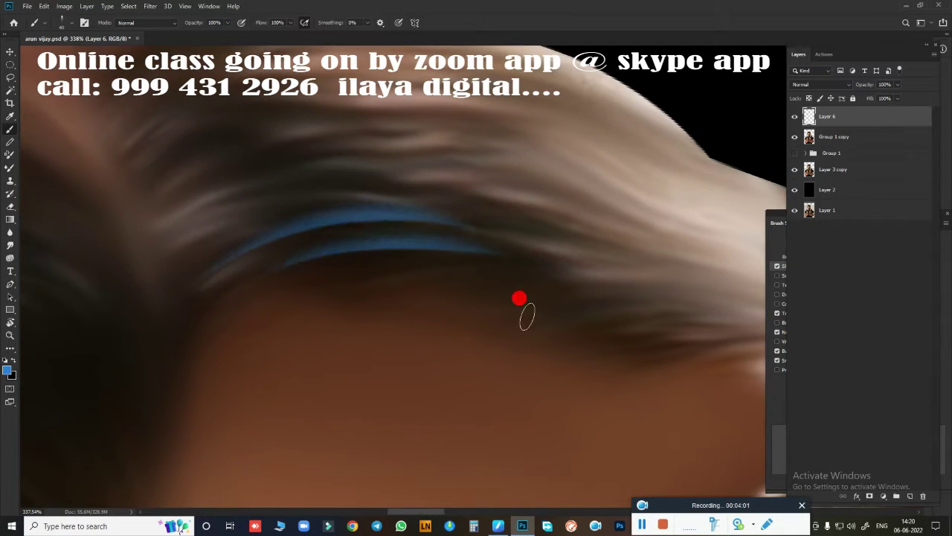
scroll(520, 305, right, 3)
key(ctrl+z)
scroll(543, 233, up, 1)
key(ctrl+shift+z)
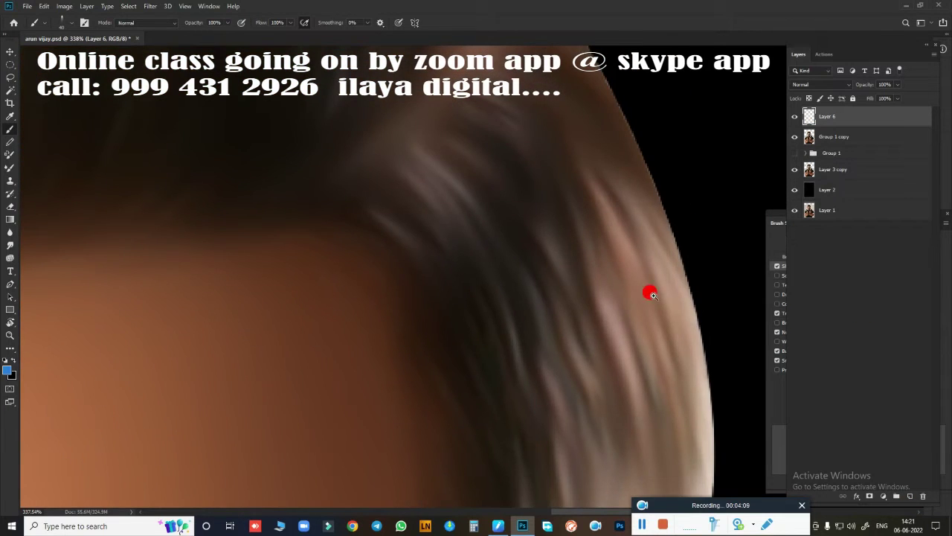
key(ctrl+shift+z)
key(ctrl+shift+z)
key(ctrl+shift+z)
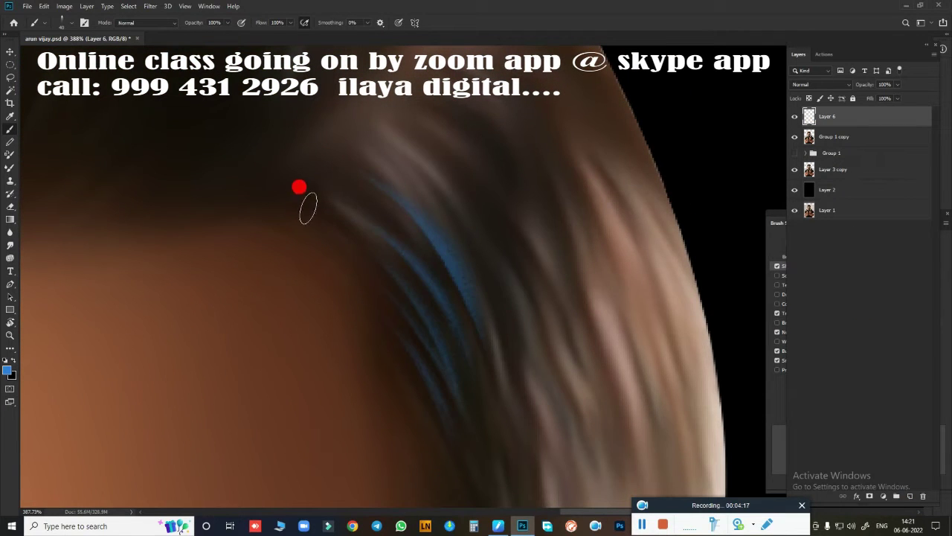
Pan the close-up across the hair to bring its top edge into view
scroll(298, 187, down, 3)
scroll(550, 320, down, 3)
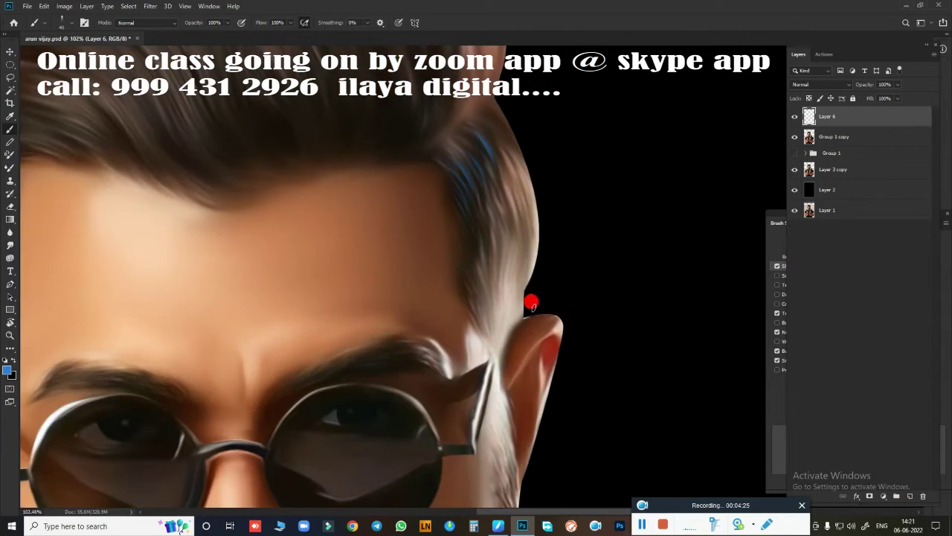
scroll(442, 264, up, 3)
scroll(608, 276, up, 2)
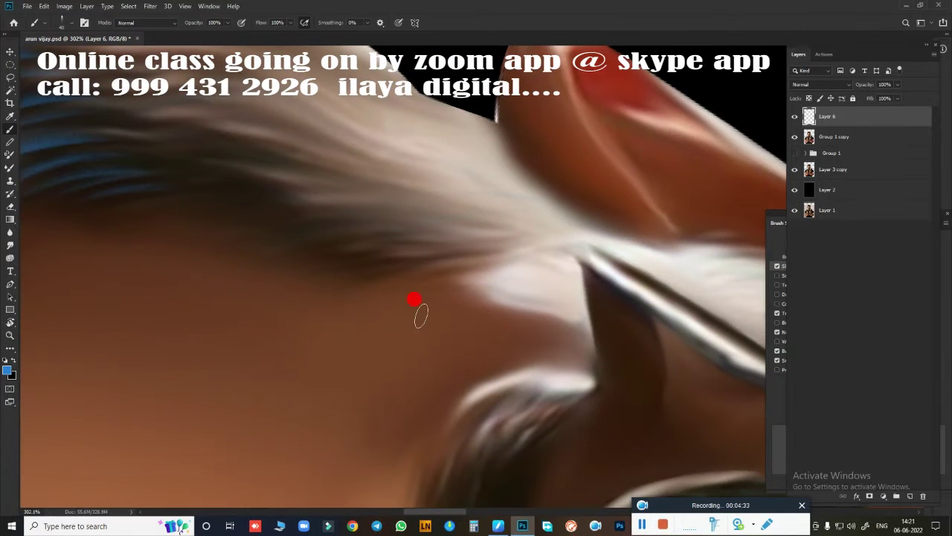
drag(421, 219, 548, 257)
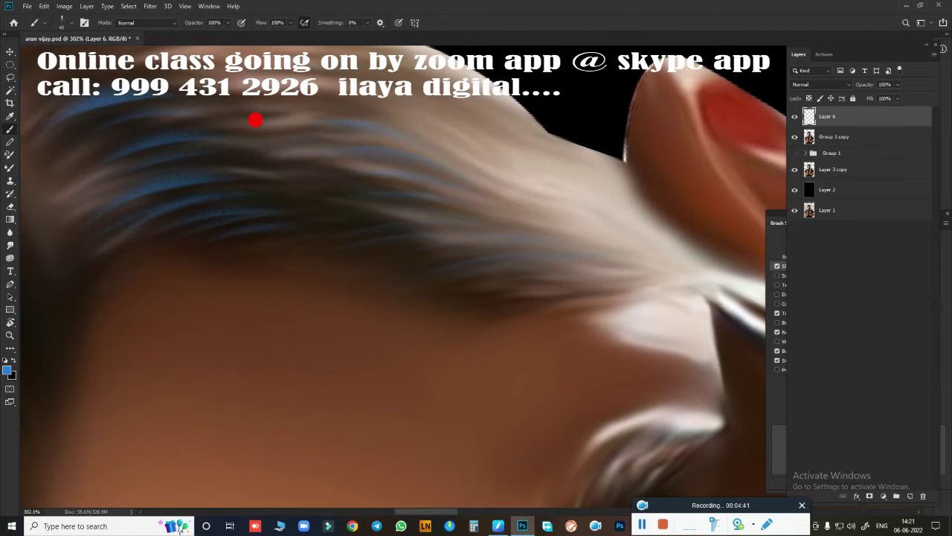
drag(256, 120, 536, 240)
drag(354, 226, 514, 252)
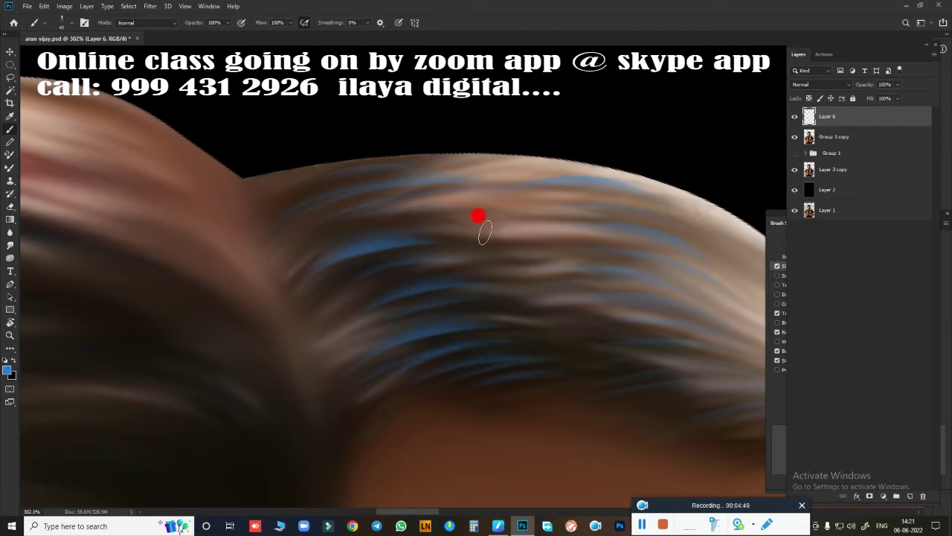
Duplicate the Group 1 copy layer, then lasso and feather a selection around the hair
scroll(478, 215, down, 10)
key(ctrl+j)
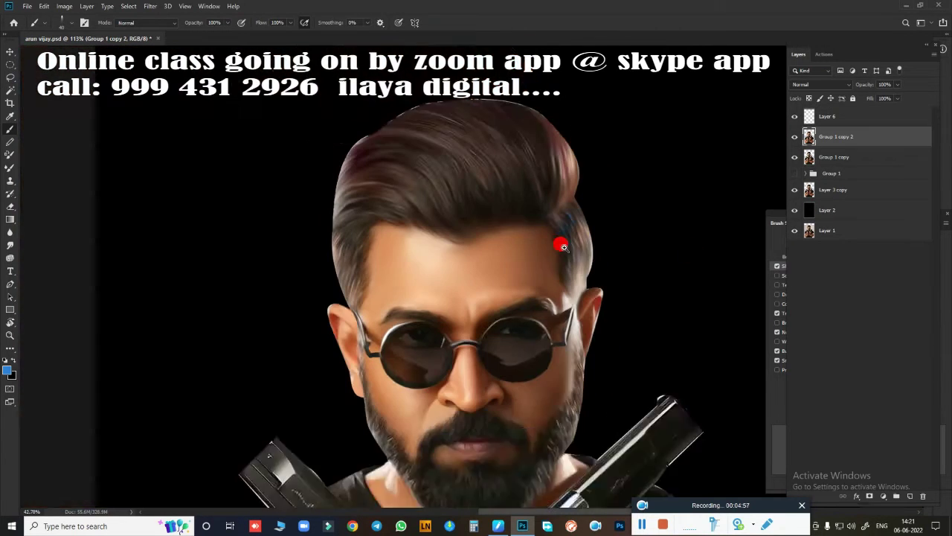
key(l)
scroll(563, 247, up, 3)
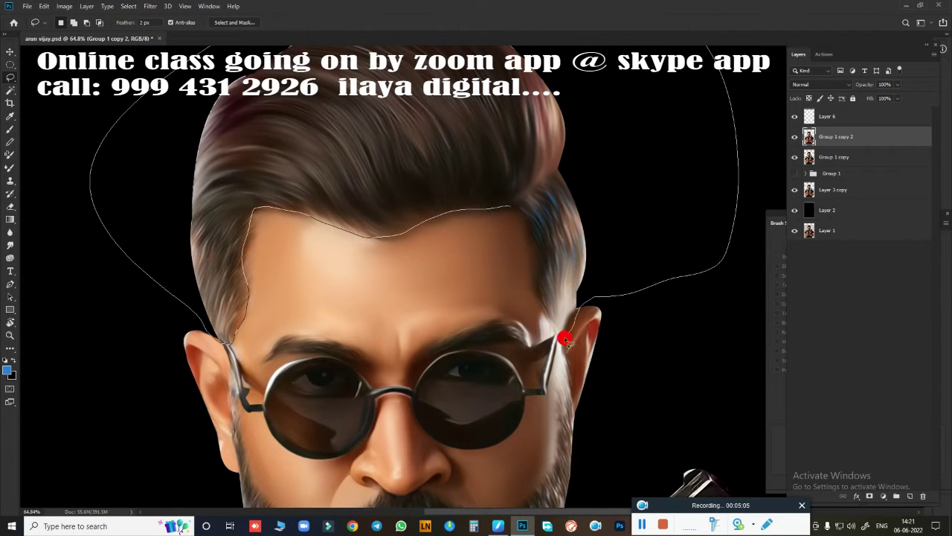
drag(565, 341, 567, 342)
scroll(638, 266, down, 1)
scroll(637, 266, down, 2)
scroll(644, 257, up, 2)
key(shift+F6)
key(Return)
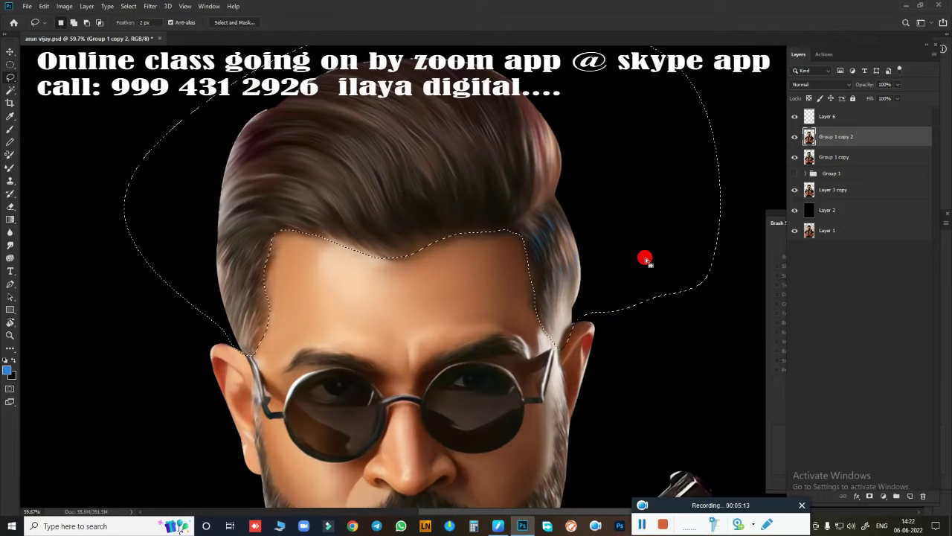
Show the painted face layer, select the new hair layer, and trial a Hue/Saturation darkening, then cancel
click(794, 157)
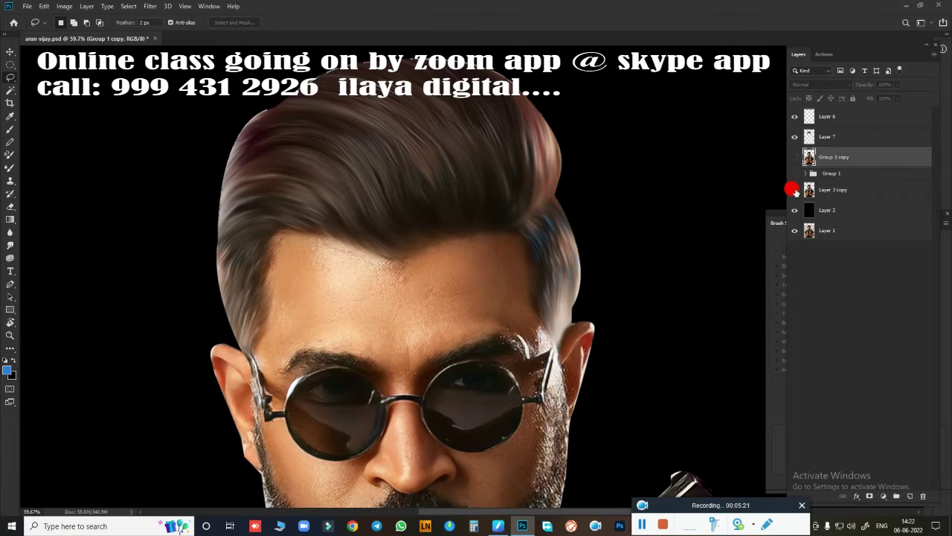
click(793, 190)
key(ctrl+comma)
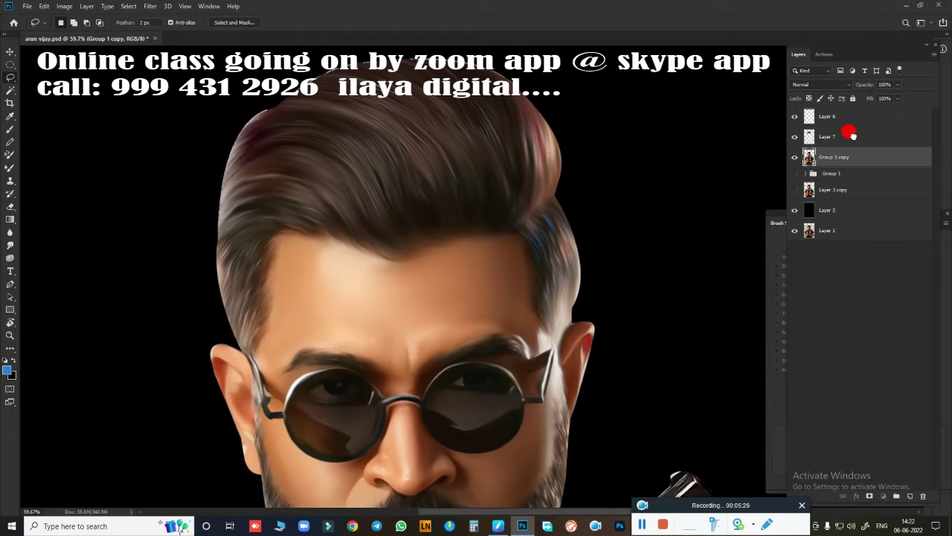
click(852, 135)
key(ctrl+u)
mouse_move(801, 204)
mouse_down()
mouse_move(767, 209)
mouse_move(703, 260)
mouse_up()
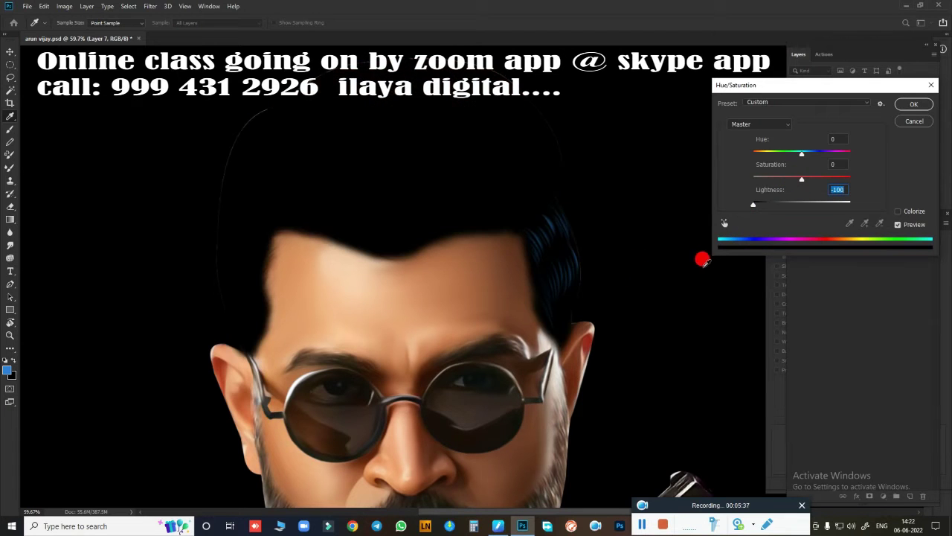
scroll(646, 247, up, 5)
scroll(618, 303, down, 5)
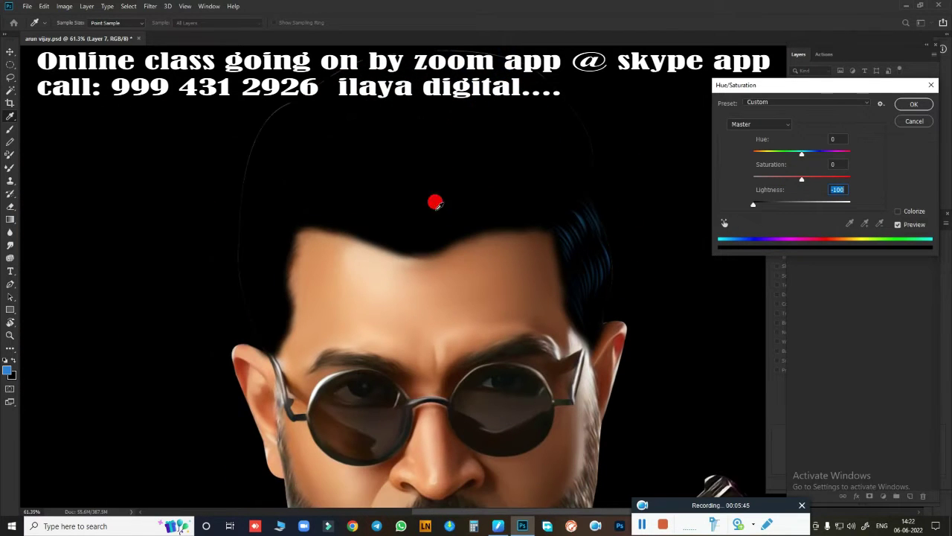
click(914, 120)
Burn the right edge of the hair darker
key(o)
scroll(630, 208, up, 2)
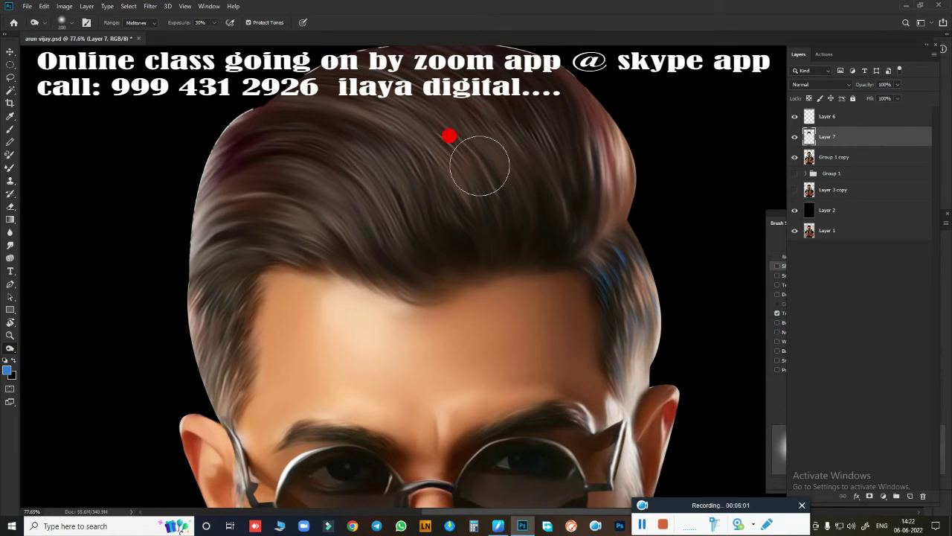
mouse_move(479, 165)
mouse_down()
mouse_move(631, 249)
mouse_move(580, 240)
mouse_move(575, 344)
mouse_up()
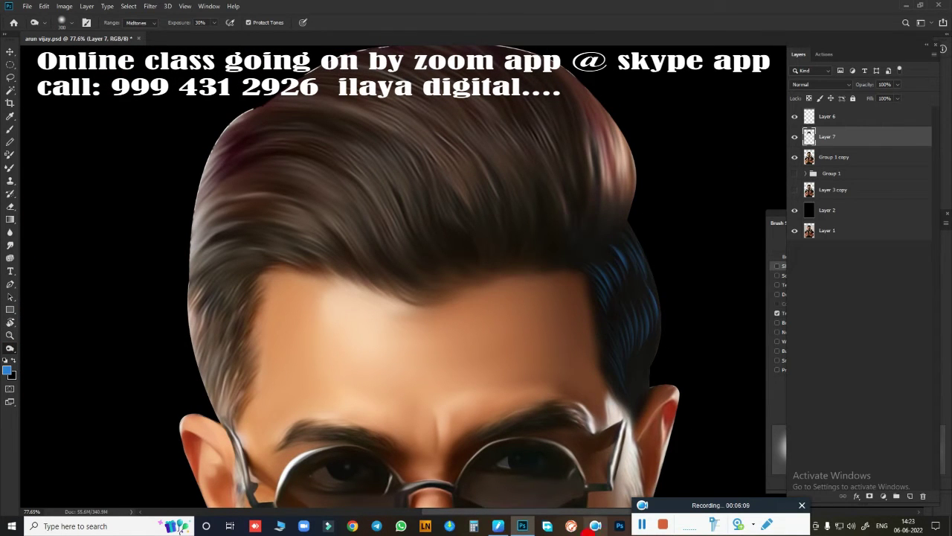
scroll(579, 277, down, 3)
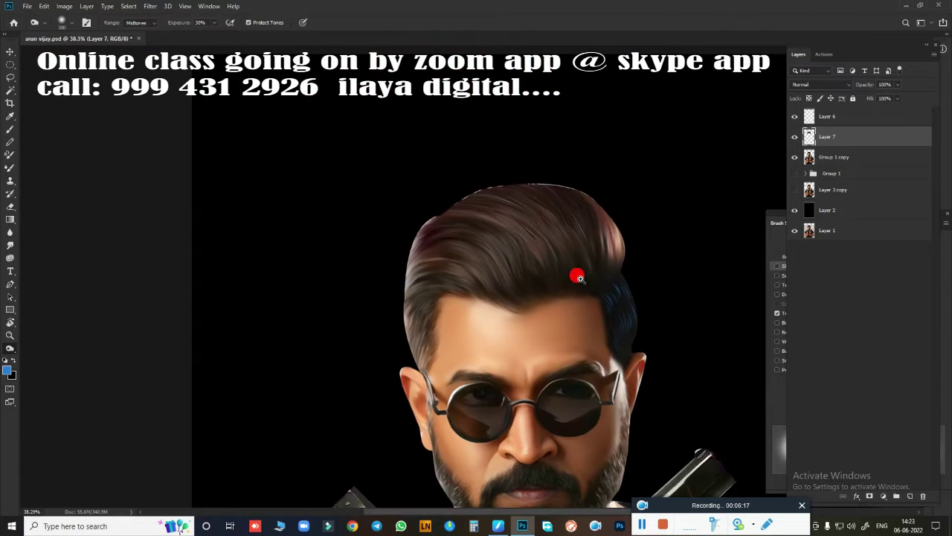
Show only the hair layer and darken it with Hue/Saturation lightness -77
click(795, 157)
click(795, 137)
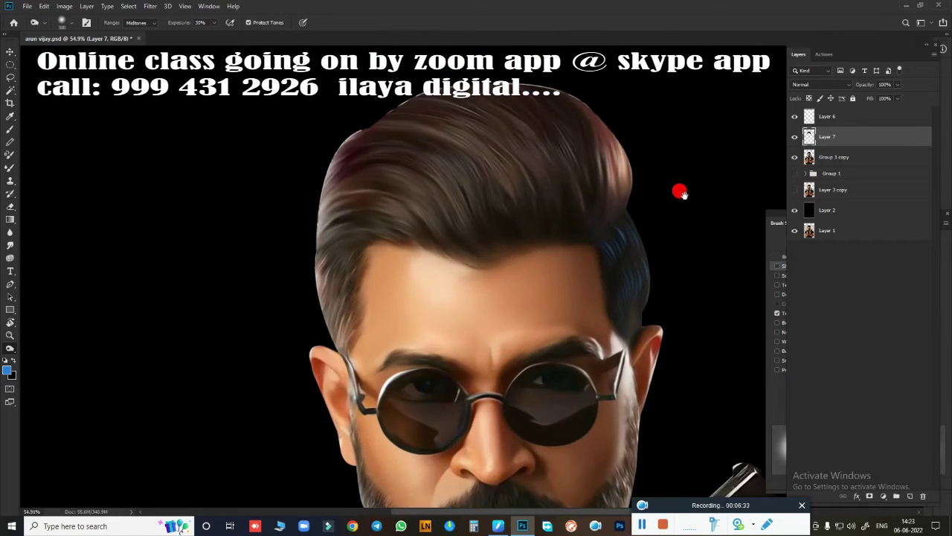
key(ctrl+u)
drag(791, 202, 766, 210)
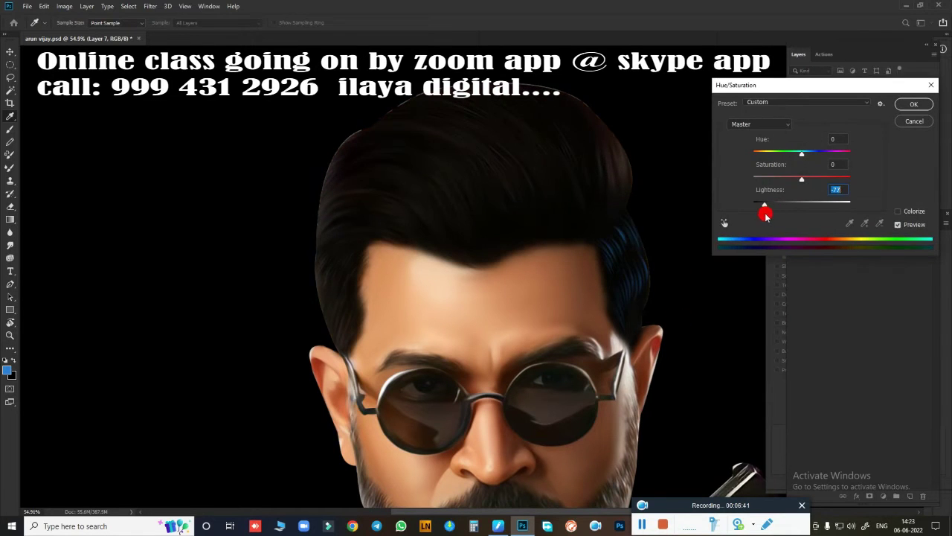
key(Return)
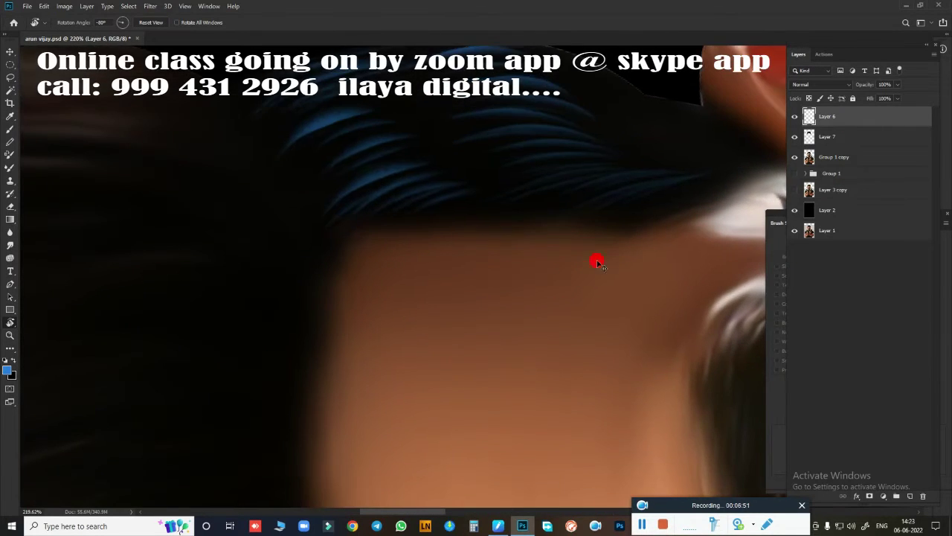
Rotate the view and paint blue strands across the dark hair, undoing the wide band
mouse_move(597, 262)
mouse_down()
mouse_move(540, 272)
mouse_move(444, 245)
mouse_up()
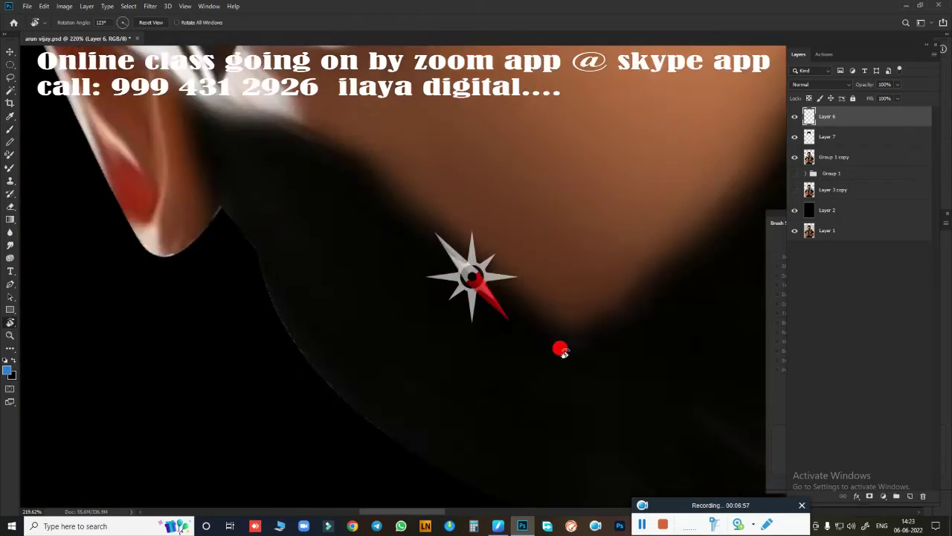
drag(559, 346, 521, 320)
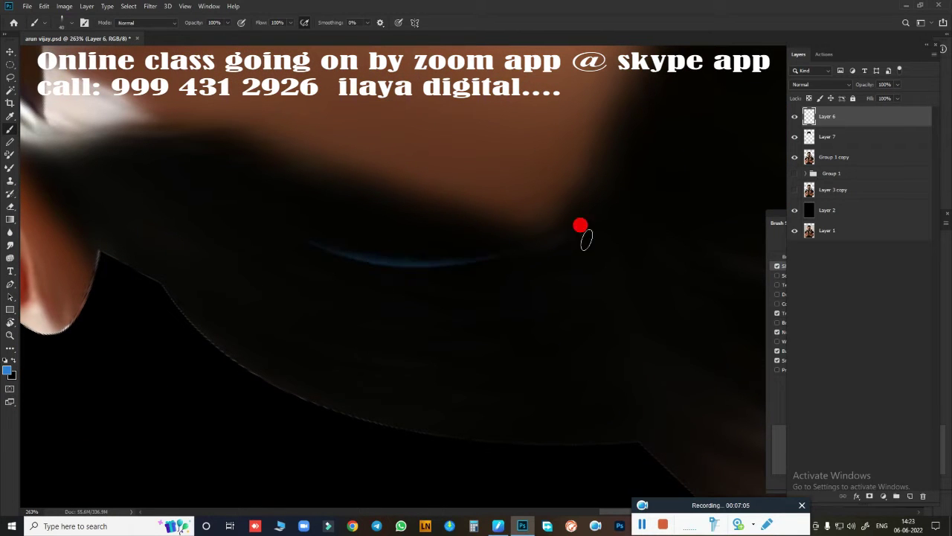
mouse_move(586, 239)
mouse_down()
mouse_move(412, 293)
mouse_move(425, 278)
mouse_move(618, 304)
mouse_move(627, 384)
mouse_move(574, 427)
mouse_move(431, 376)
mouse_up()
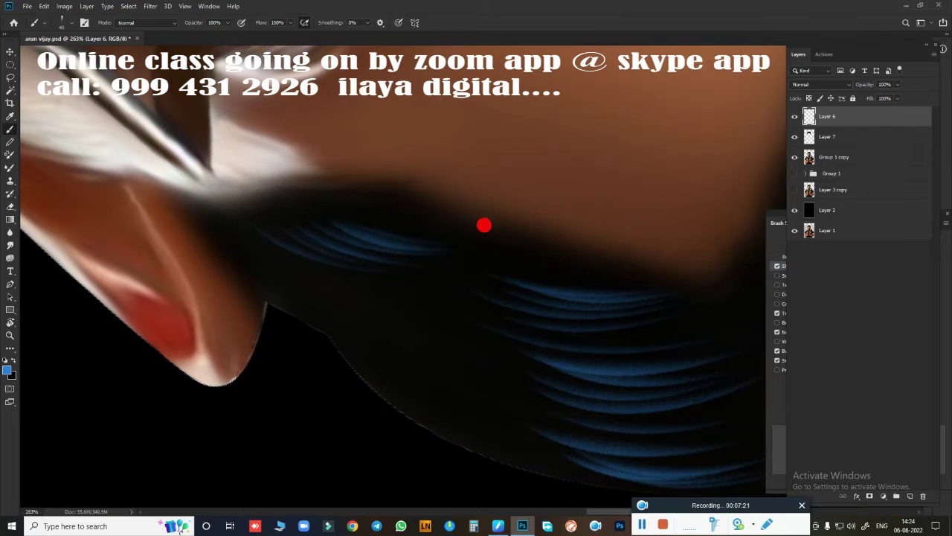
mouse_move(315, 296)
mouse_down()
mouse_move(378, 357)
mouse_move(385, 400)
mouse_move(514, 452)
mouse_up()
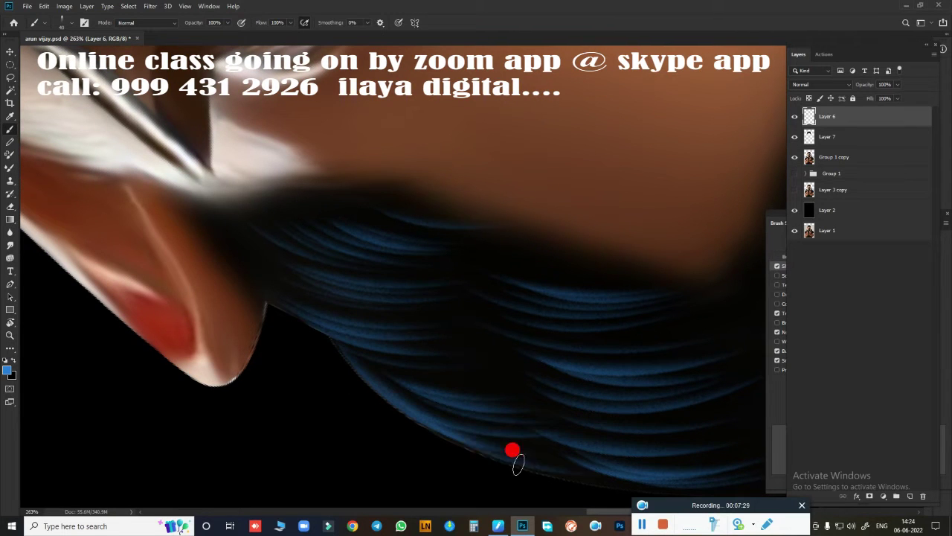
key(ctrl+z)
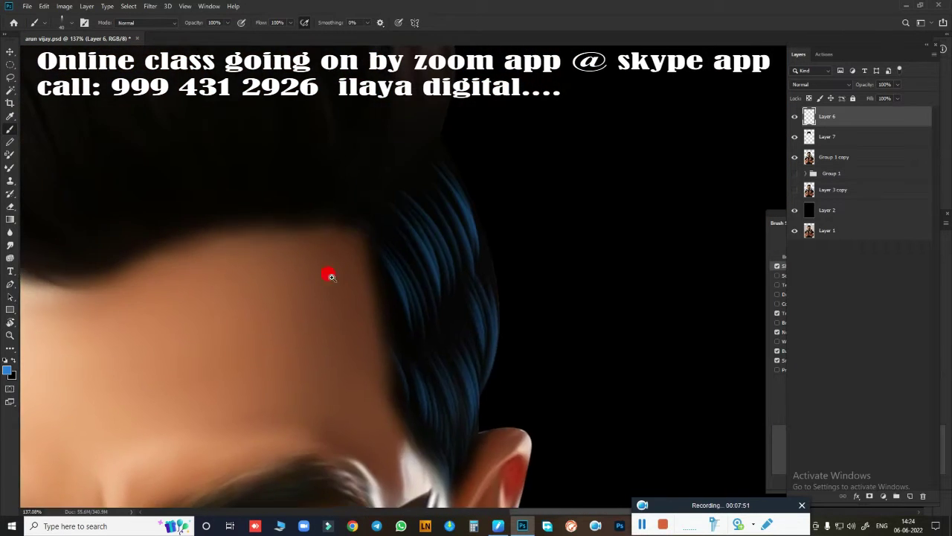
Set Layer 7's fill to 70% and paint blue strands along the hair edge
drag(330, 276, 606, 208)
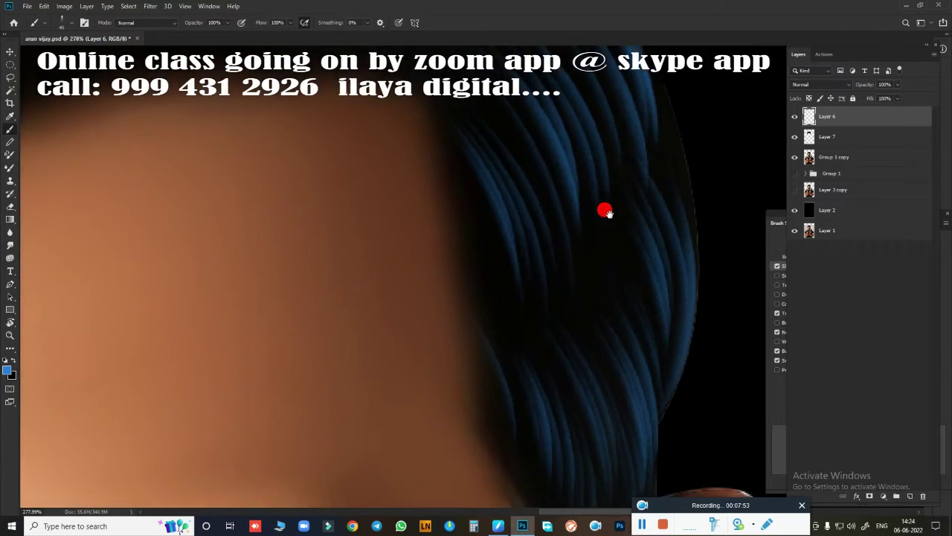
click(827, 136)
click(897, 99)
drag(886, 112, 873, 119)
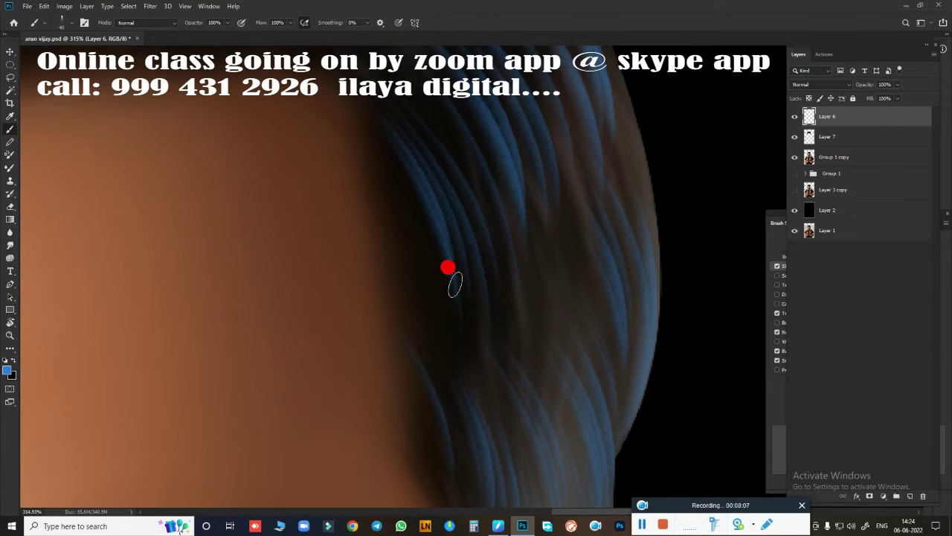
drag(455, 284, 374, 229)
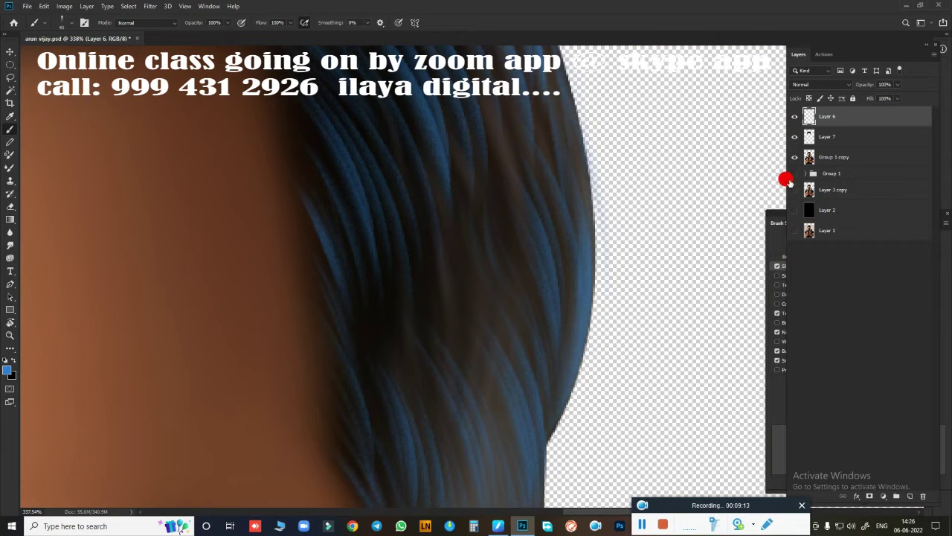
Show the black background Layer 2, select Layer 7, and rotate the view to see the whole figure
click(793, 210)
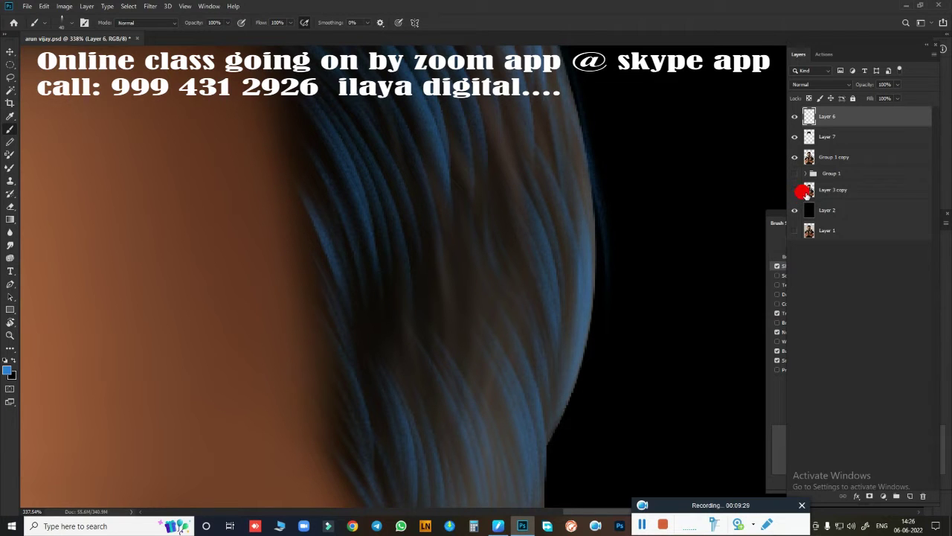
click(831, 141)
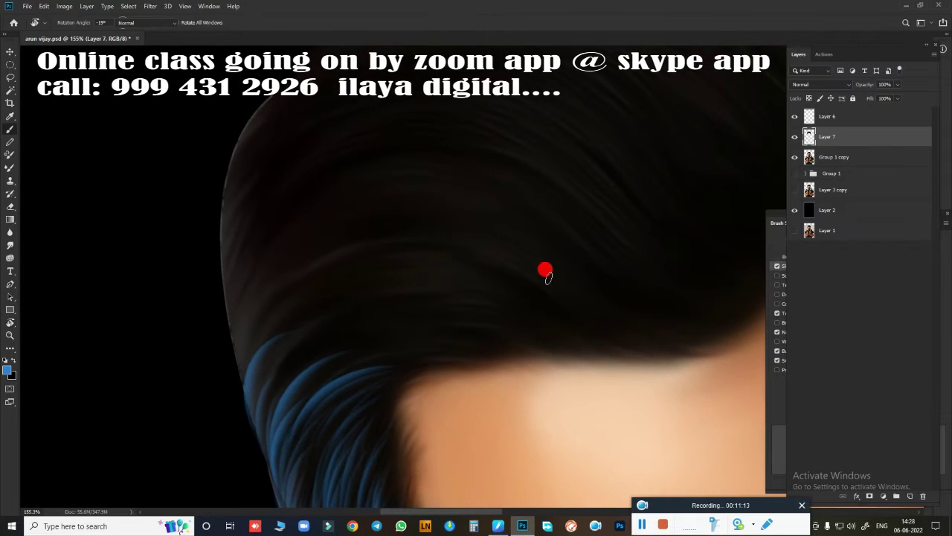
key(b)
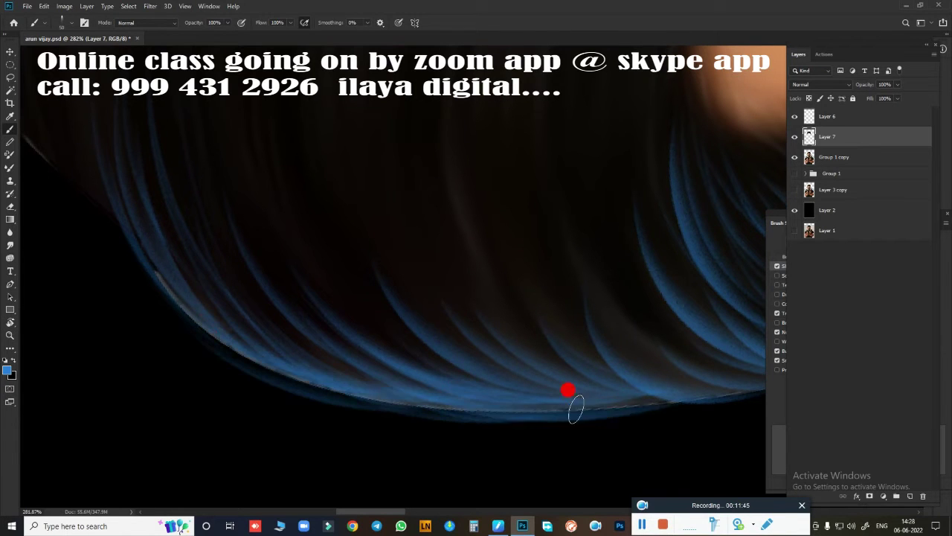
key(r)
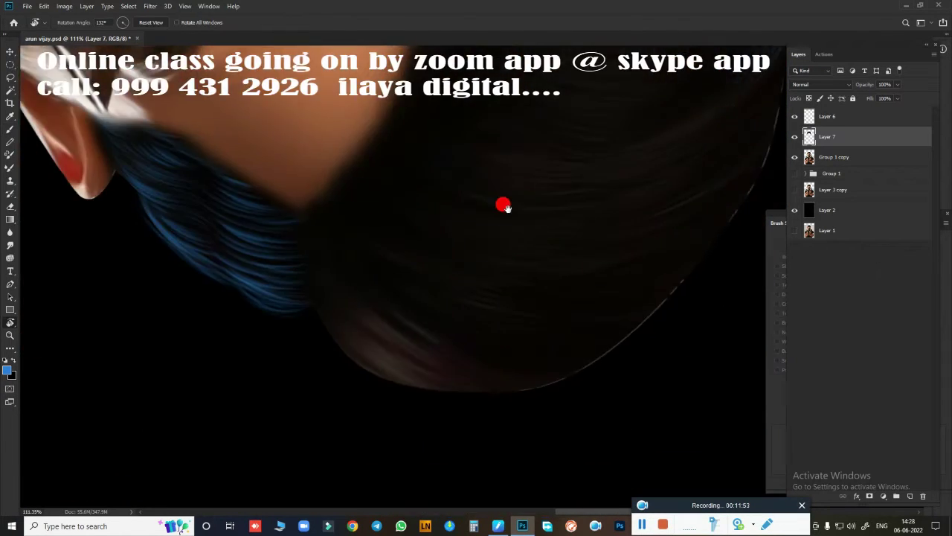
drag(476, 245, 492, 287)
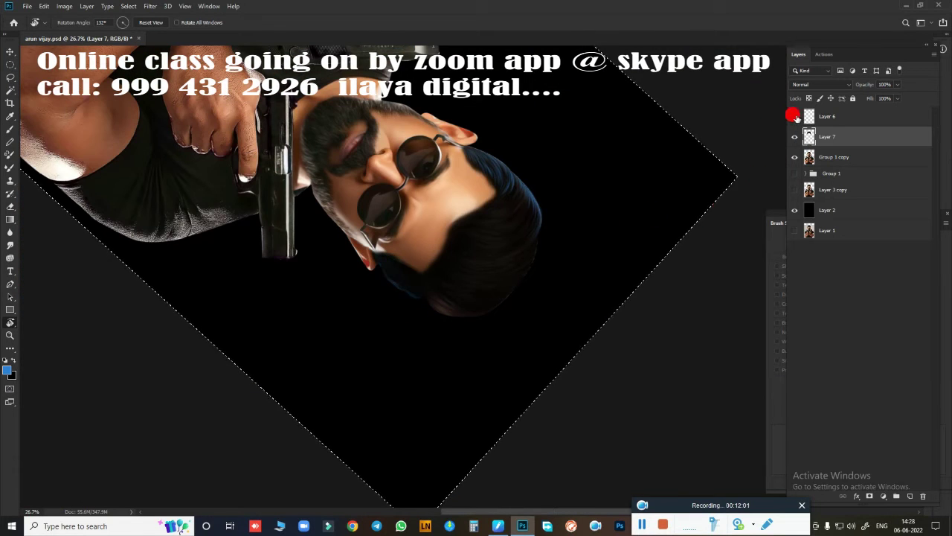
Reset the view rotation, copy the hair to Layer 8, darken it, and set its fill to 79%
key(Escape)
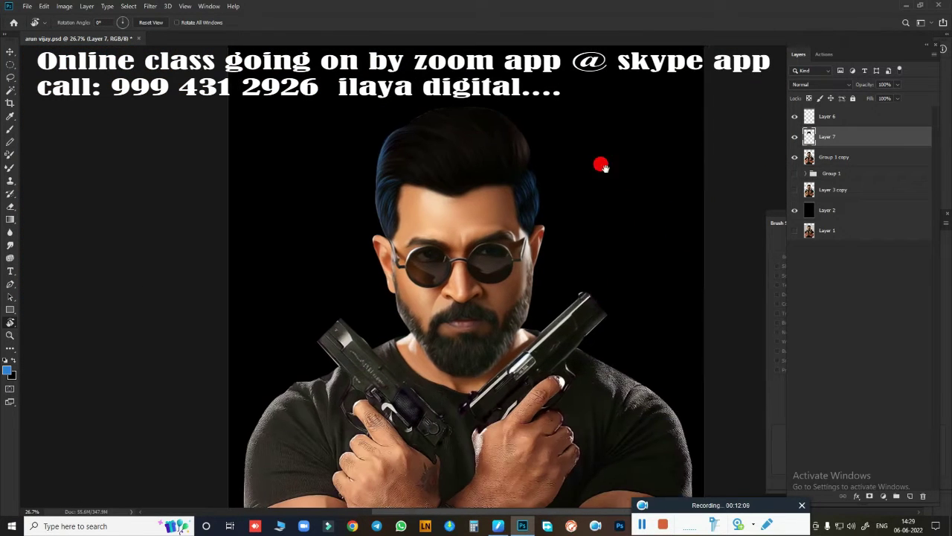
click(795, 137)
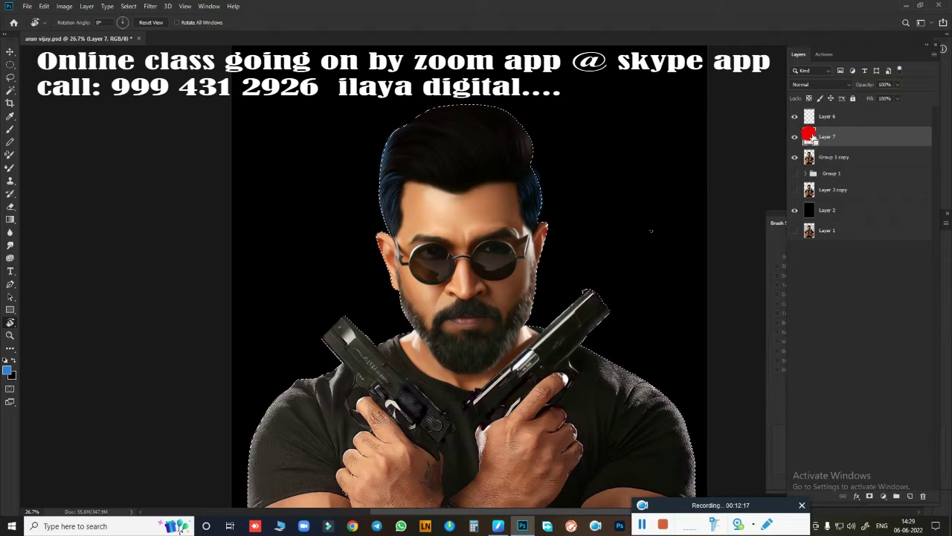
key(ctrl+e)
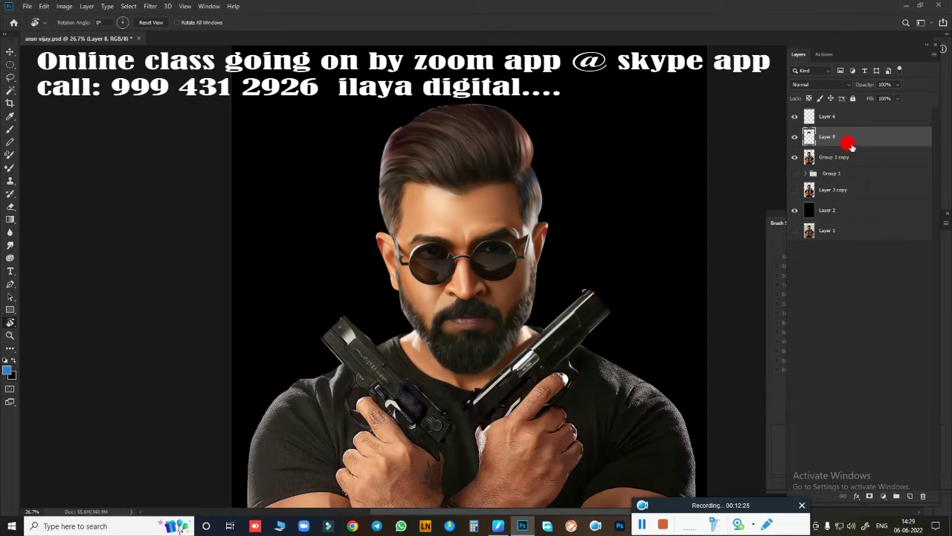
key(ctrl+u)
drag(825, 154, 788, 153)
click(914, 100)
click(897, 98)
Set the new hair layer's fill to 79%, select Layer 6, and rotate the view toward the hair edge
drag(893, 110, 886, 113)
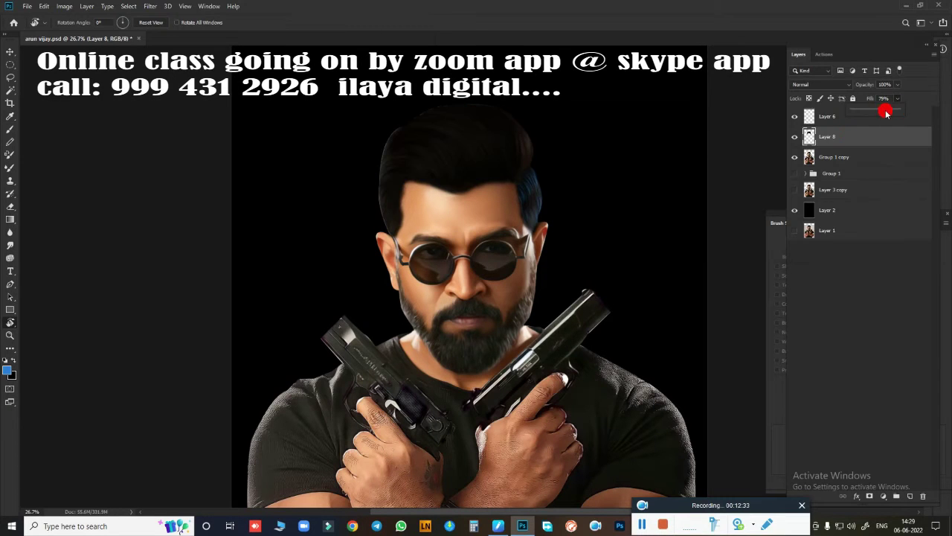
click(819, 119)
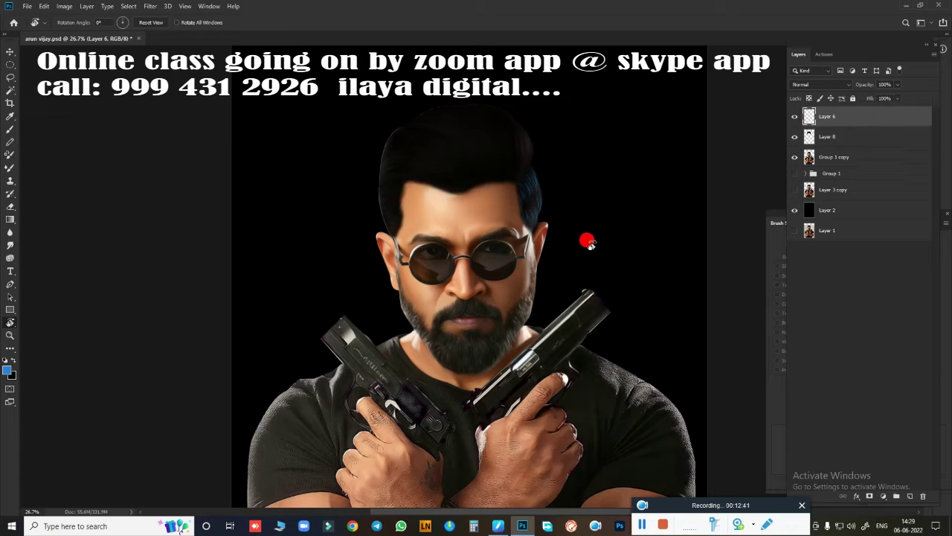
drag(330, 203, 444, 334)
scroll(582, 261, up, 3)
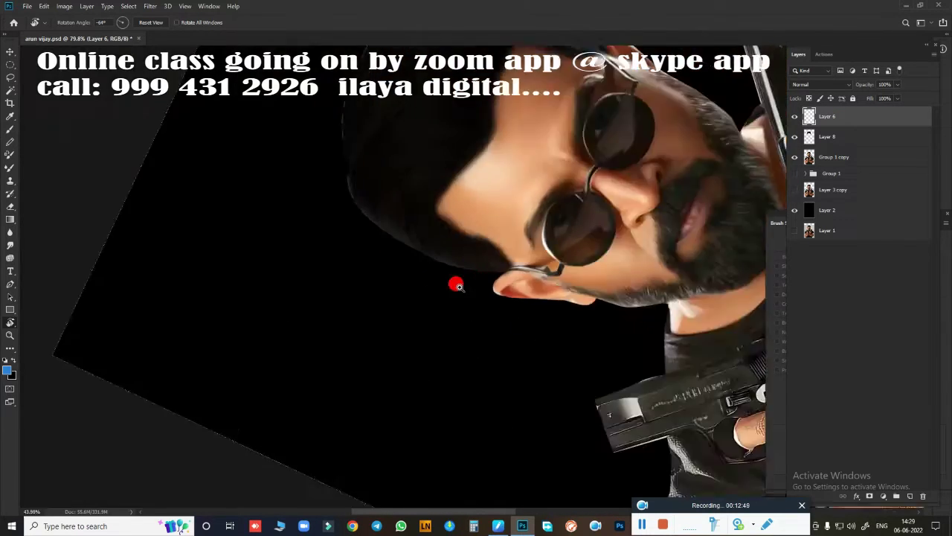
scroll(457, 284, up, 5)
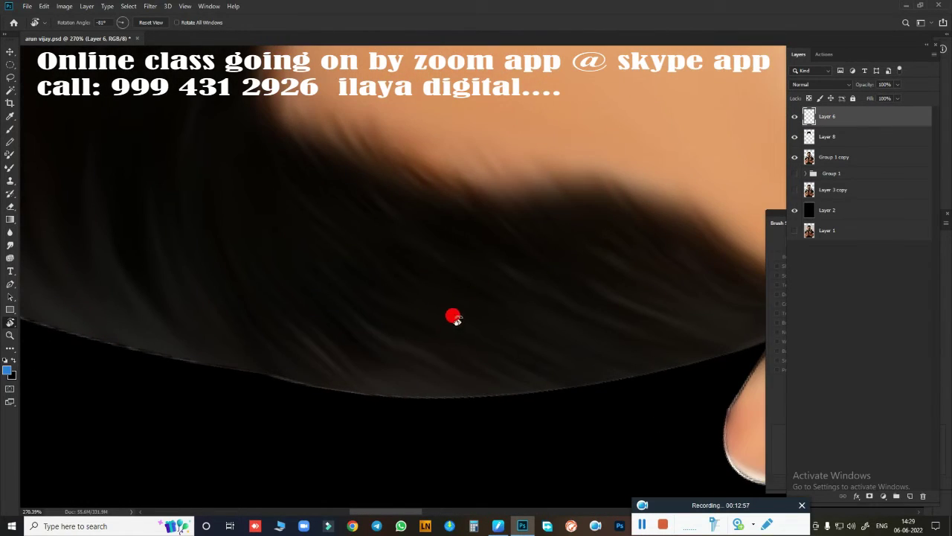
With the Brush, paint thin blue strands along the lower hair edge near the ear
key(b)
drag(272, 312, 518, 347)
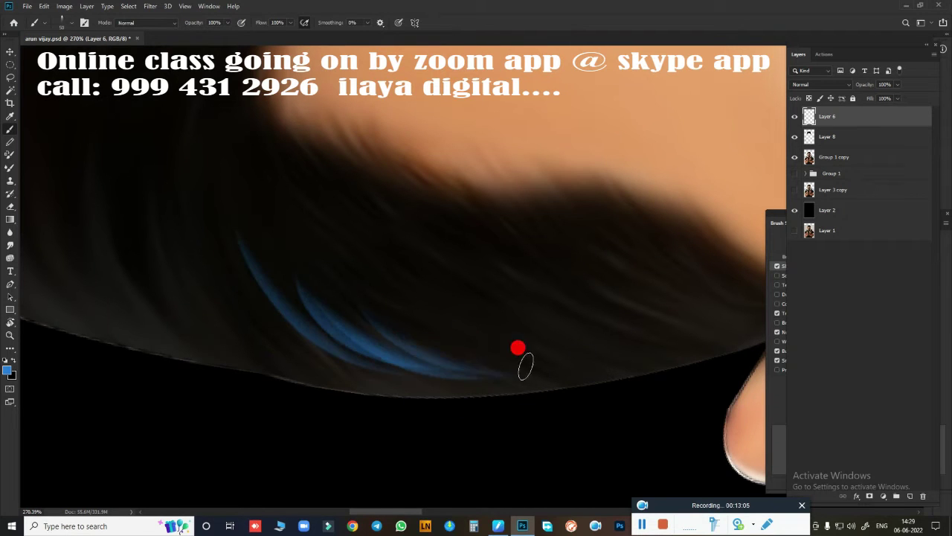
mouse_move(223, 283)
mouse_down()
mouse_move(291, 363)
mouse_move(517, 289)
mouse_up()
scroll(290, 363, right, 5)
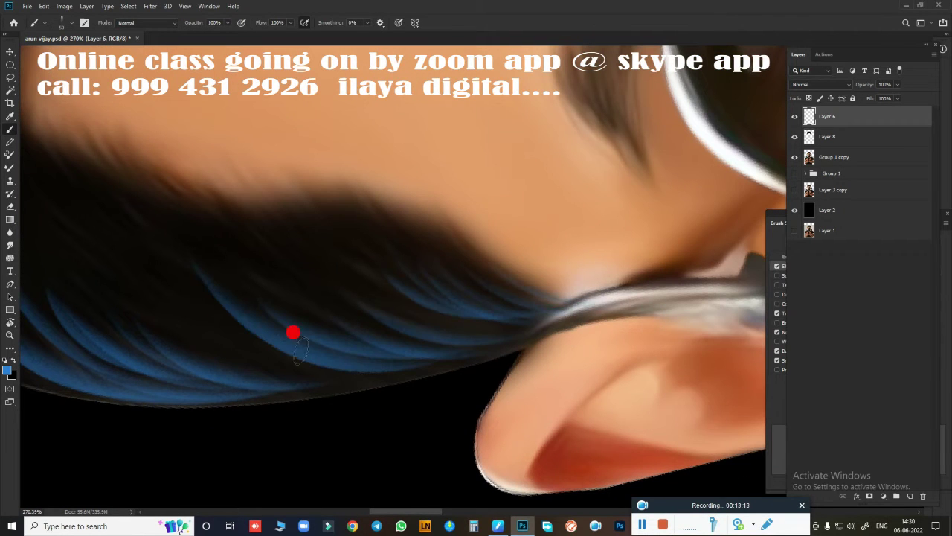
drag(293, 332, 474, 340)
scroll(521, 327, left, 5)
Paint more blue strands along the temple hairline and across the lower hair
scroll(395, 276, left, 5)
drag(395, 276, 504, 353)
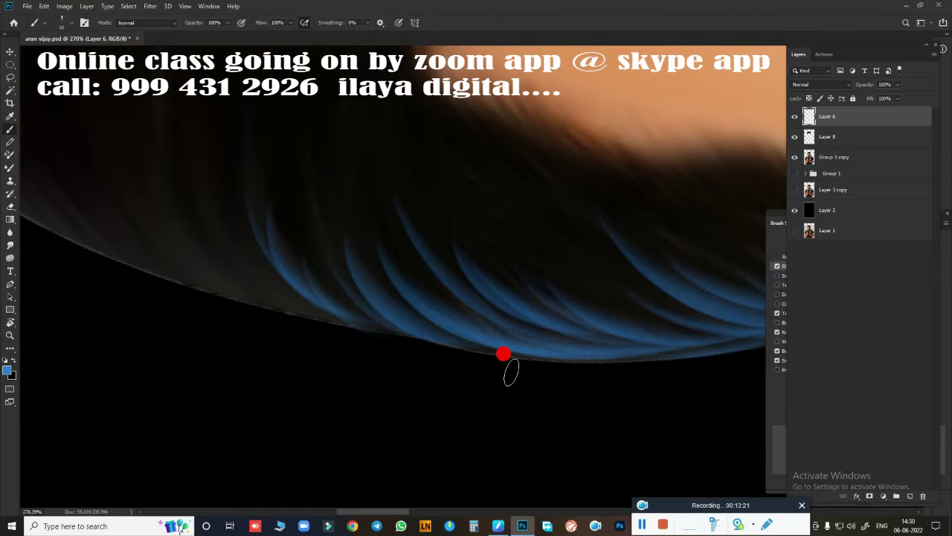
scroll(372, 223, left, 3)
drag(247, 100, 476, 335)
drag(370, 221, 602, 391)
scroll(342, 275, left, 5)
drag(327, 134, 491, 409)
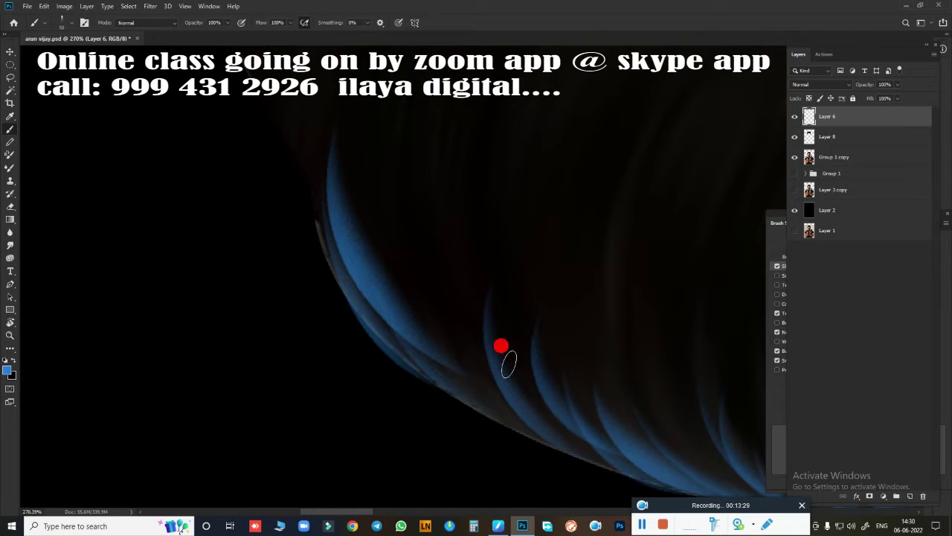
drag(502, 344, 566, 447)
scroll(356, 248, right, 5)
scroll(358, 251, up, 3)
mouse_move(351, 320)
mouse_down()
mouse_move(499, 336)
mouse_move(581, 383)
mouse_up()
Zoom in and out over the hair to inspect the new blue strands
scroll(497, 361, down, 3)
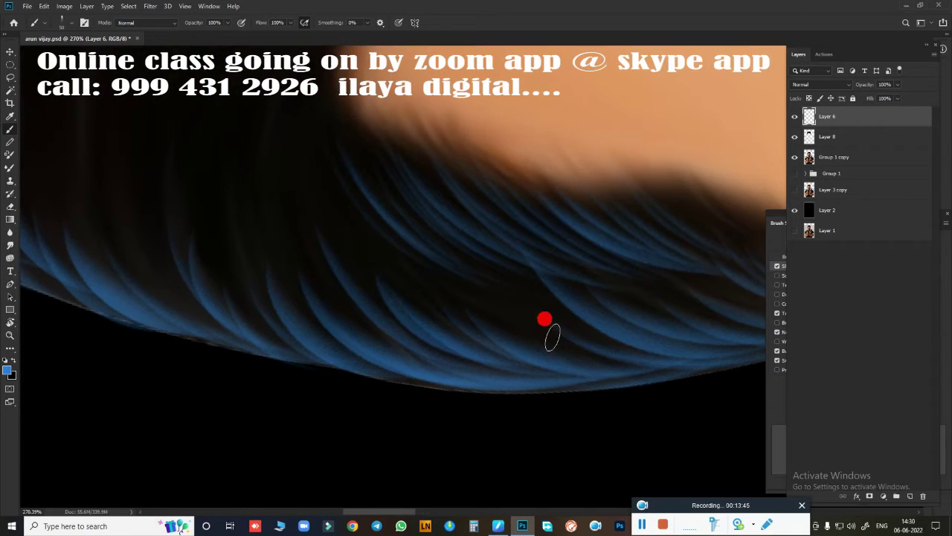
scroll(530, 330, down, 3)
scroll(291, 408, down, 3)
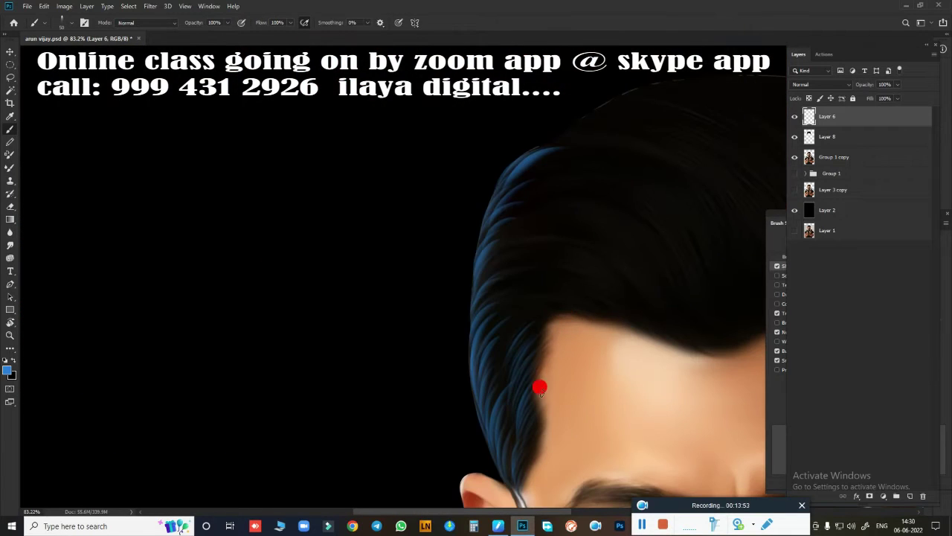
scroll(530, 334, down, 3)
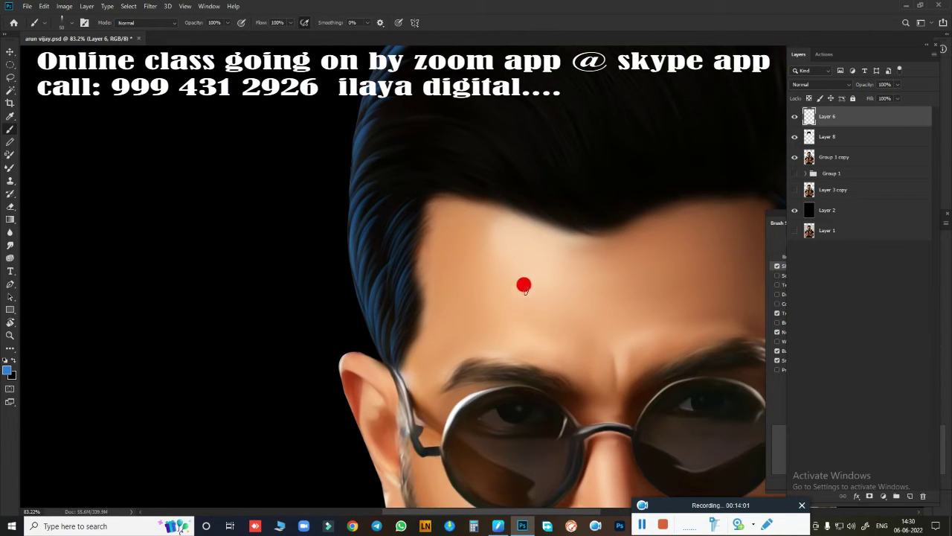
scroll(523, 284, up, 5)
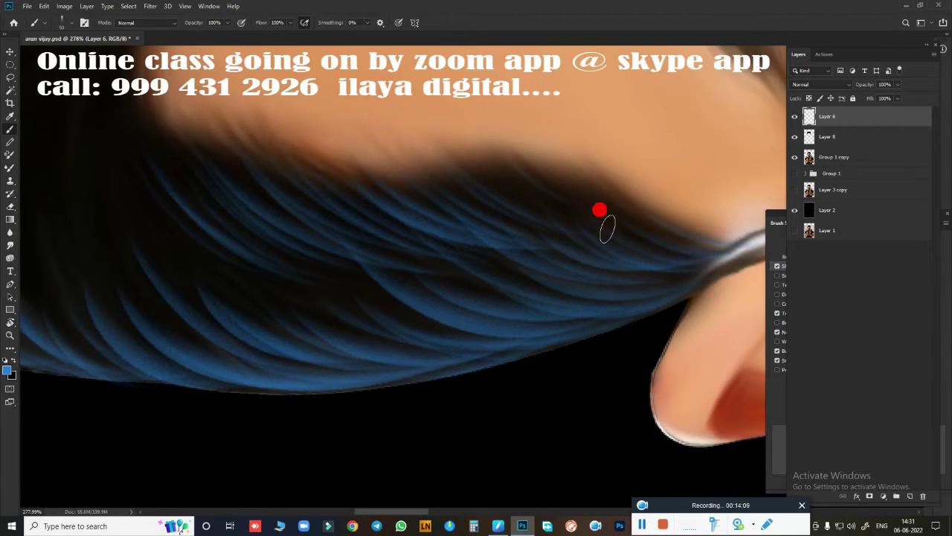
scroll(607, 229, down, 3)
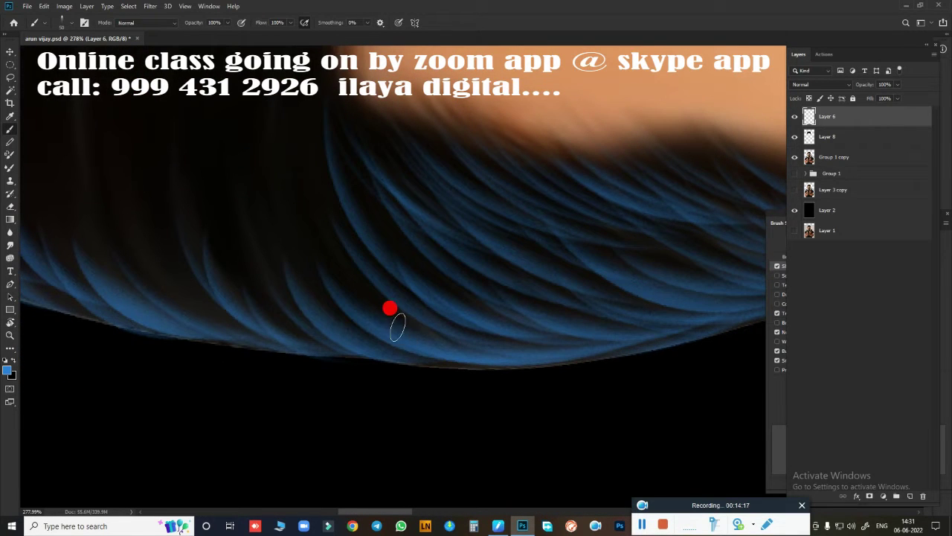
scroll(387, 317, up, 2)
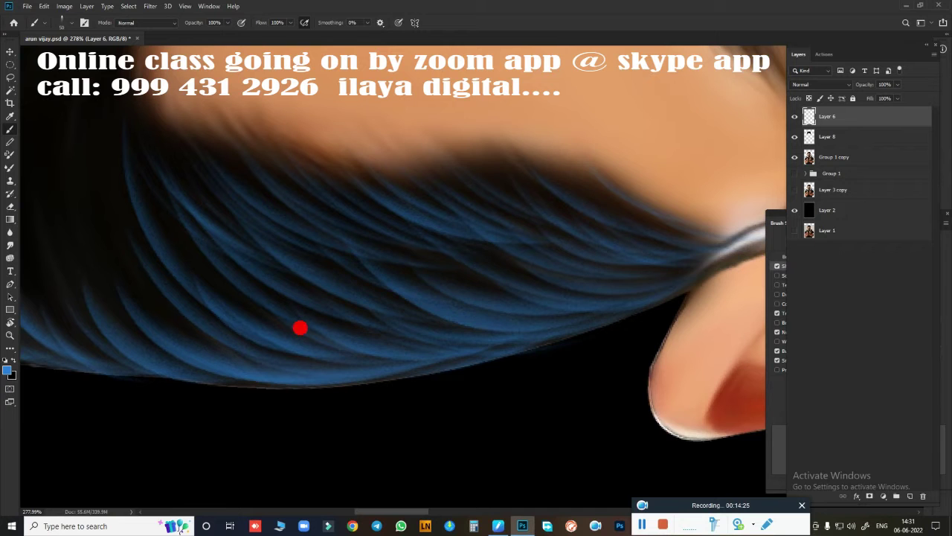
scroll(525, 359, down, 3)
scroll(457, 287, down, 3)
scroll(469, 257, down, 2)
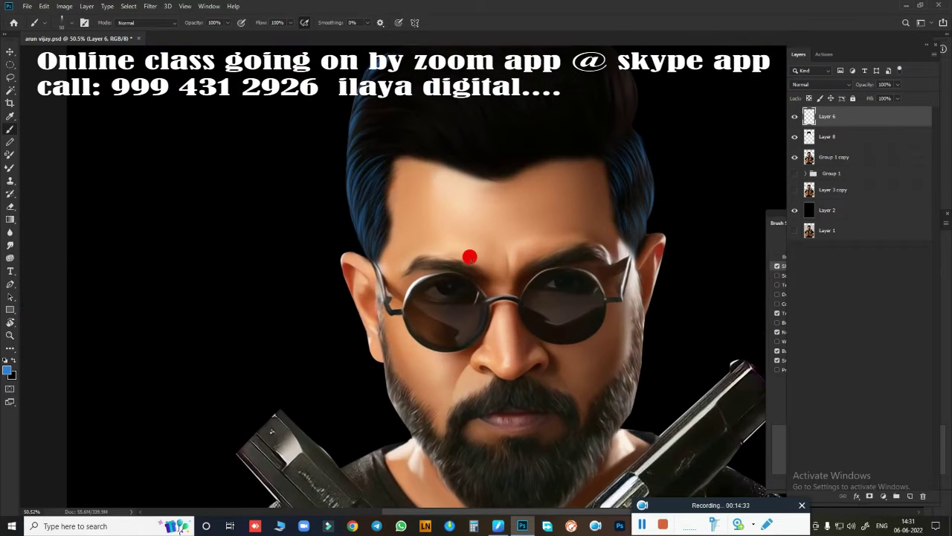
scroll(493, 268, up, 2)
scroll(480, 268, up, 1)
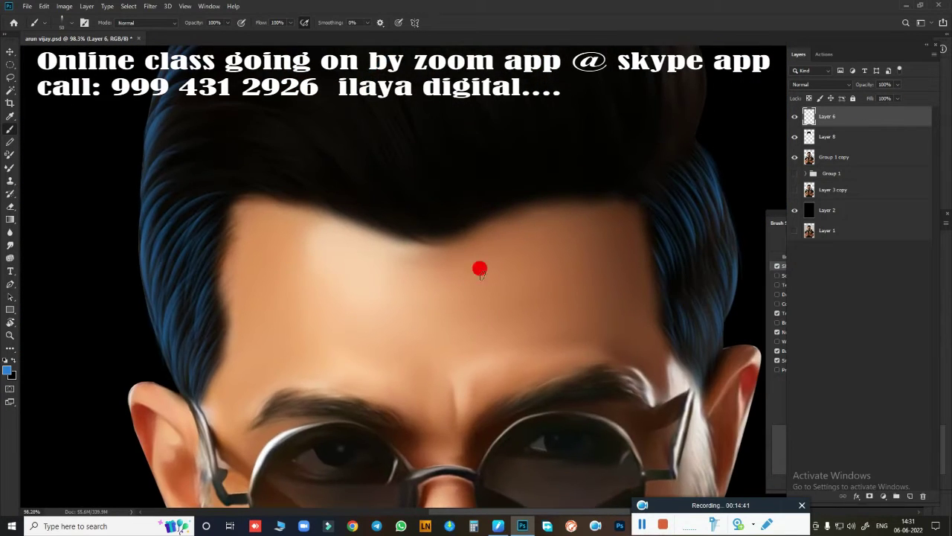
scroll(580, 267, up, 1)
Rotate the canvas and brush a thin blue strand where the hair meets the forehead
key(r)
drag(580, 268, 506, 419)
scroll(506, 419, up, 3)
scroll(476, 372, up, 1)
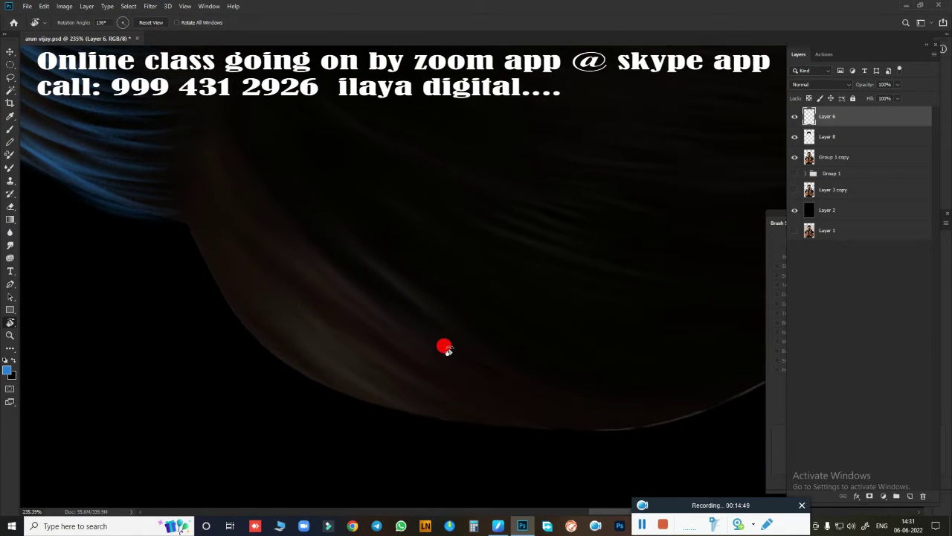
key(b)
drag(255, 255, 468, 409)
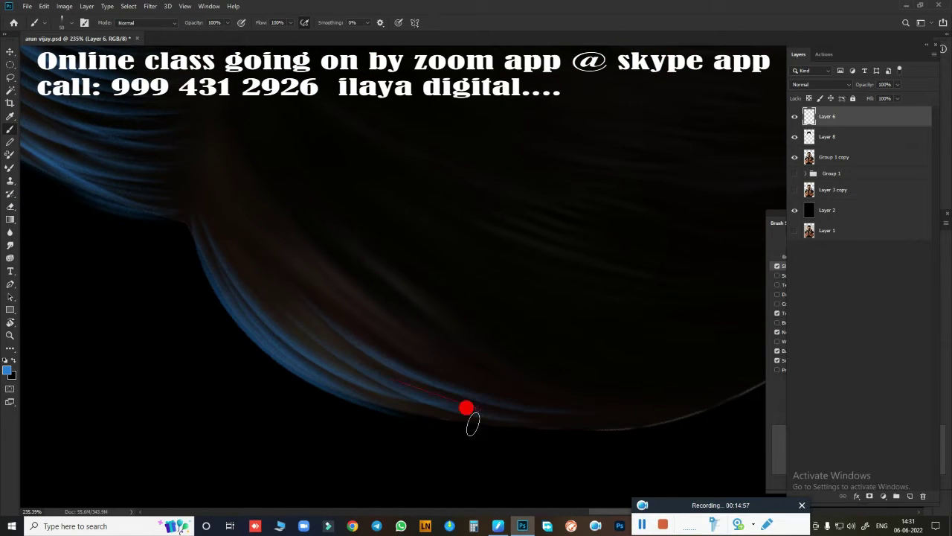
mouse_move(251, 316)
mouse_down()
mouse_move(133, 397)
mouse_move(488, 420)
mouse_move(241, 329)
mouse_move(412, 341)
mouse_move(621, 377)
mouse_move(243, 324)
mouse_move(329, 356)
mouse_move(458, 325)
mouse_move(544, 258)
mouse_up()
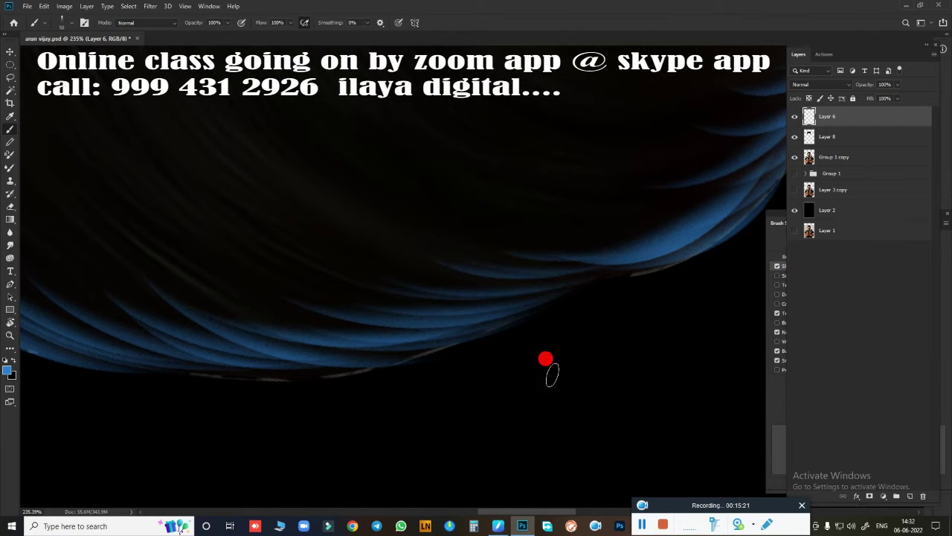
mouse_move(545, 359)
mouse_down()
mouse_move(599, 276)
mouse_move(306, 276)
mouse_move(491, 304)
mouse_move(193, 221)
mouse_move(265, 240)
mouse_move(587, 278)
mouse_move(513, 342)
mouse_move(421, 259)
mouse_move(570, 304)
mouse_move(544, 285)
mouse_move(526, 326)
mouse_move(358, 257)
mouse_move(531, 330)
mouse_up()
key(b)
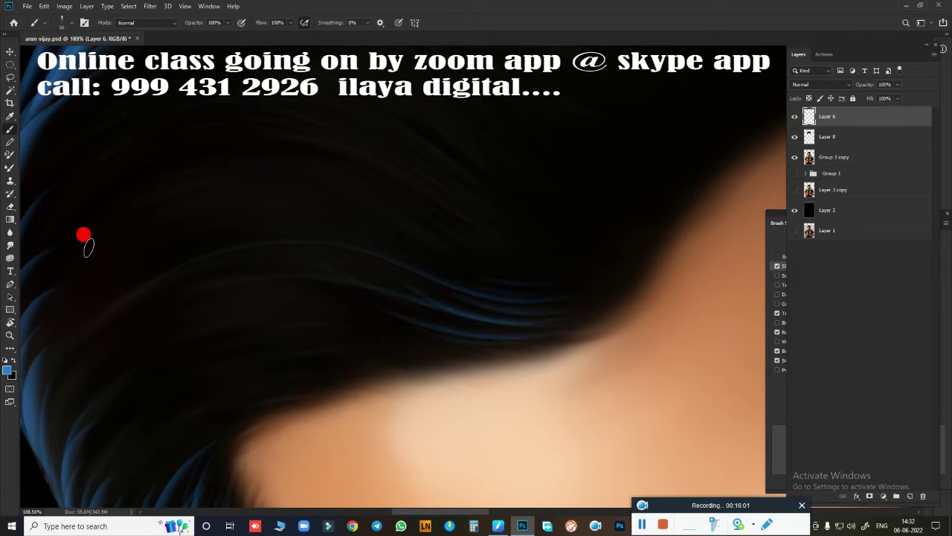
Paint thin flowing blue strands across the top of the hair on Layer 6
scroll(491, 342, up, 3)
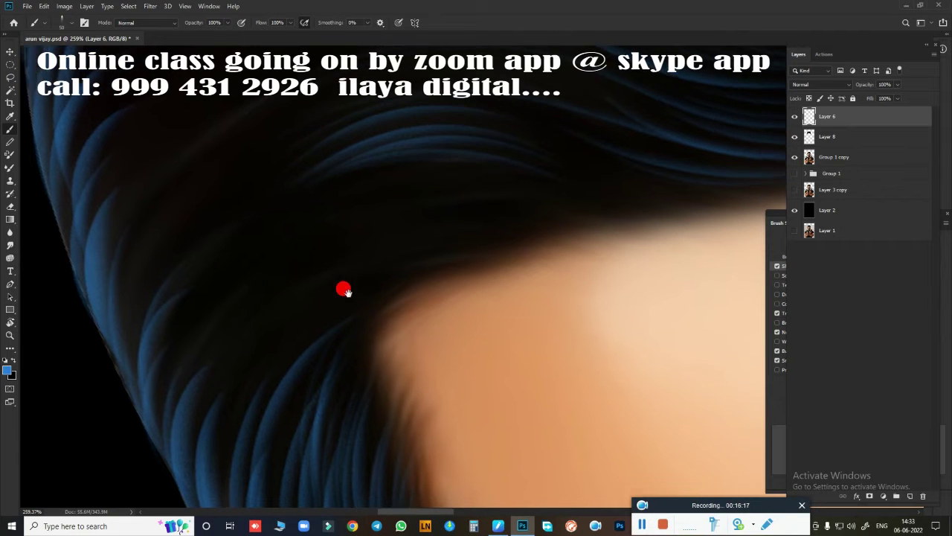
scroll(342, 288, right, 3)
drag(253, 271, 302, 252)
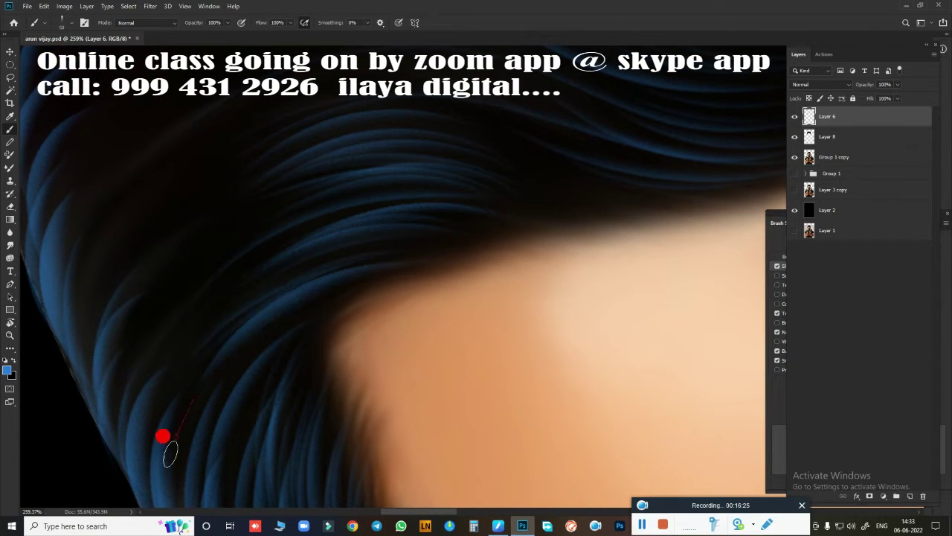
scroll(469, 313, up, 3)
drag(469, 312, 403, 343)
key(b)
drag(242, 154, 389, 136)
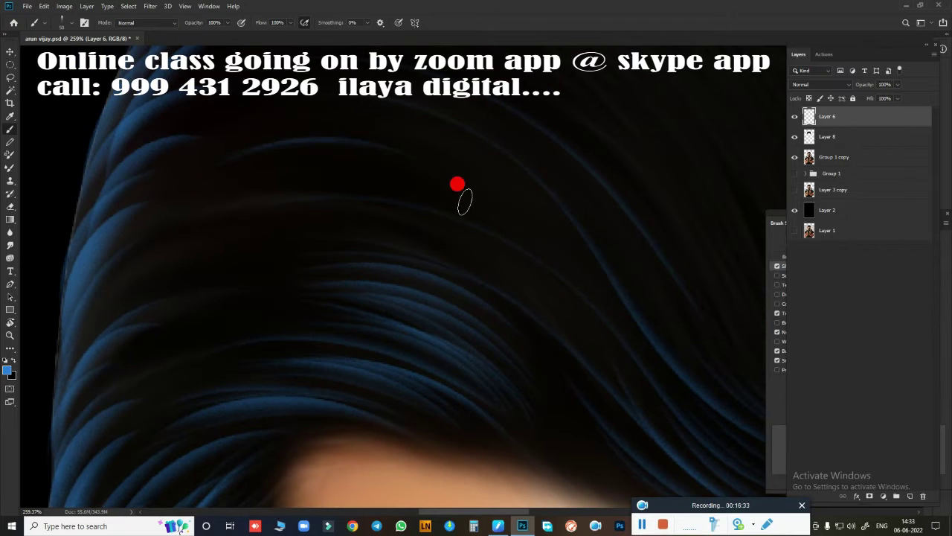
mouse_move(271, 161)
mouse_down()
mouse_move(476, 115)
mouse_move(462, 89)
mouse_up()
drag(193, 199, 394, 163)
drag(111, 320, 385, 147)
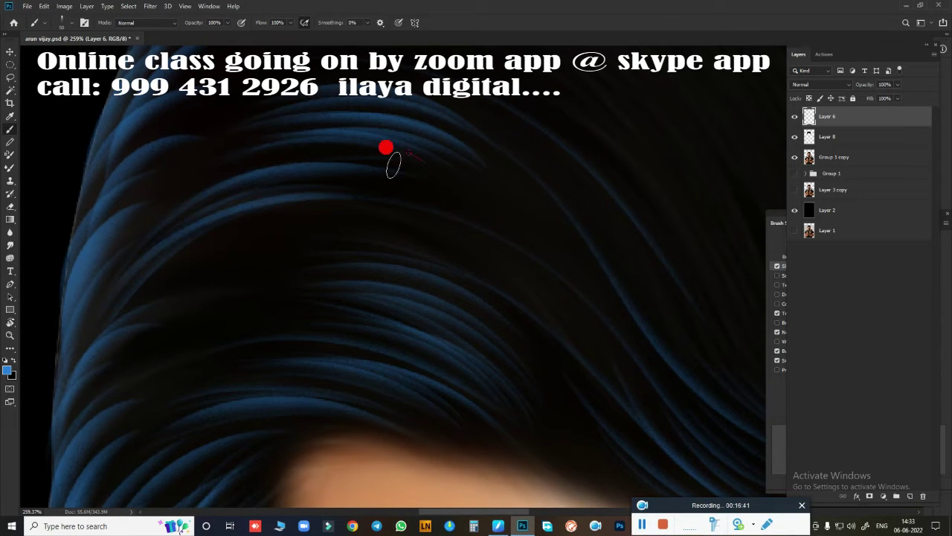
drag(141, 208, 327, 82)
drag(148, 298, 357, 198)
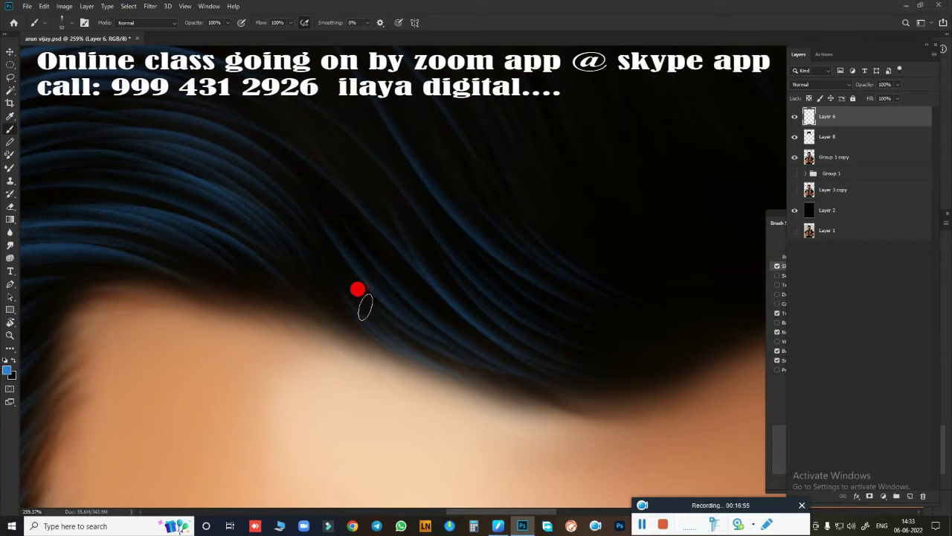
Add blue strands along the hairline and over the crown above the skin
drag(364, 307, 251, 266)
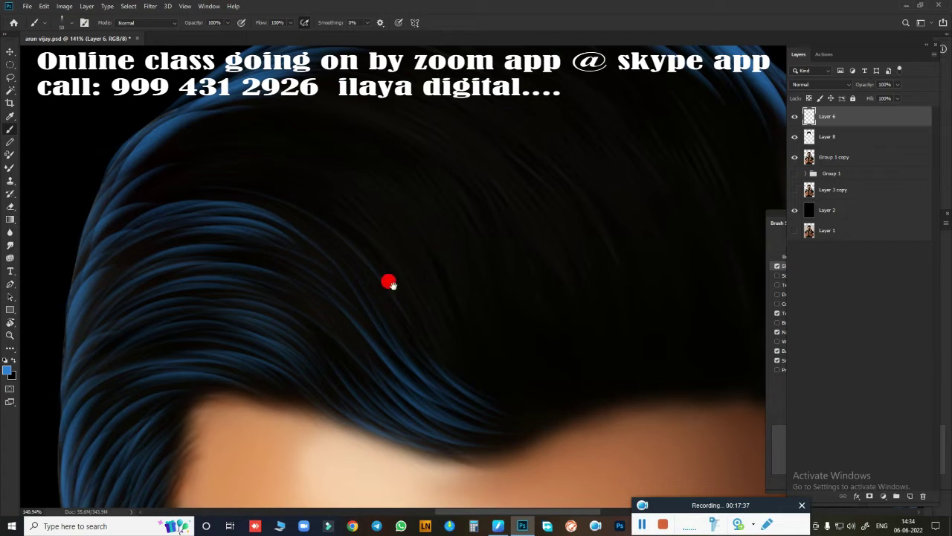
drag(387, 280, 442, 320)
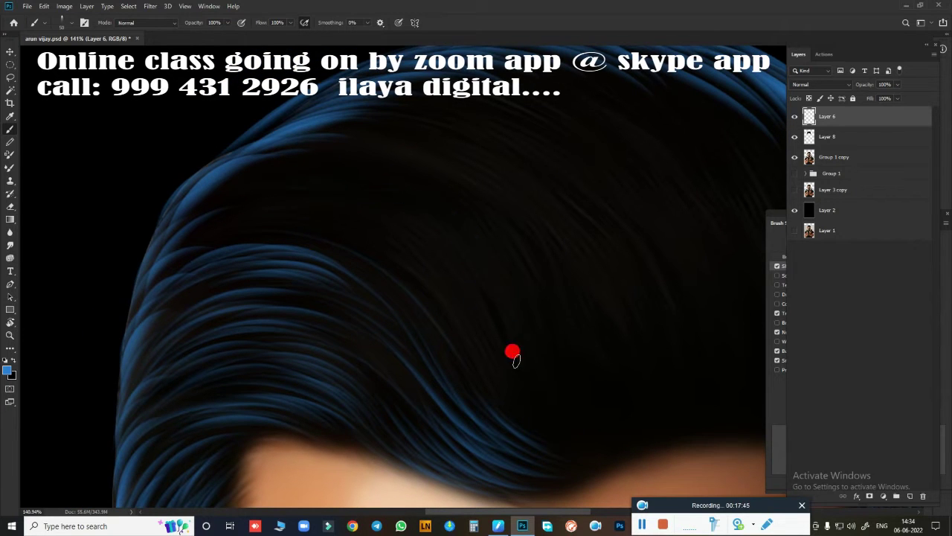
scroll(321, 280, up, 1)
mouse_move(197, 179)
mouse_down()
mouse_move(514, 377)
mouse_move(506, 202)
mouse_move(409, 268)
mouse_move(559, 409)
mouse_up()
mouse_move(176, 244)
mouse_down()
mouse_move(383, 179)
mouse_move(330, 185)
mouse_move(187, 299)
mouse_up()
scroll(535, 261, down, 1)
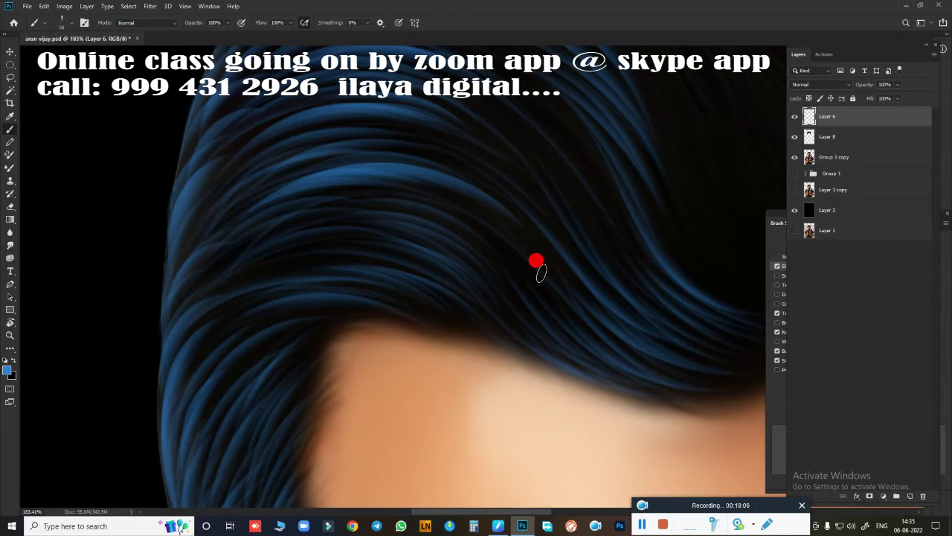
scroll(506, 329, down, 1)
scroll(491, 268, down, 1)
scroll(491, 268, up, 1)
scroll(498, 275, up, 1)
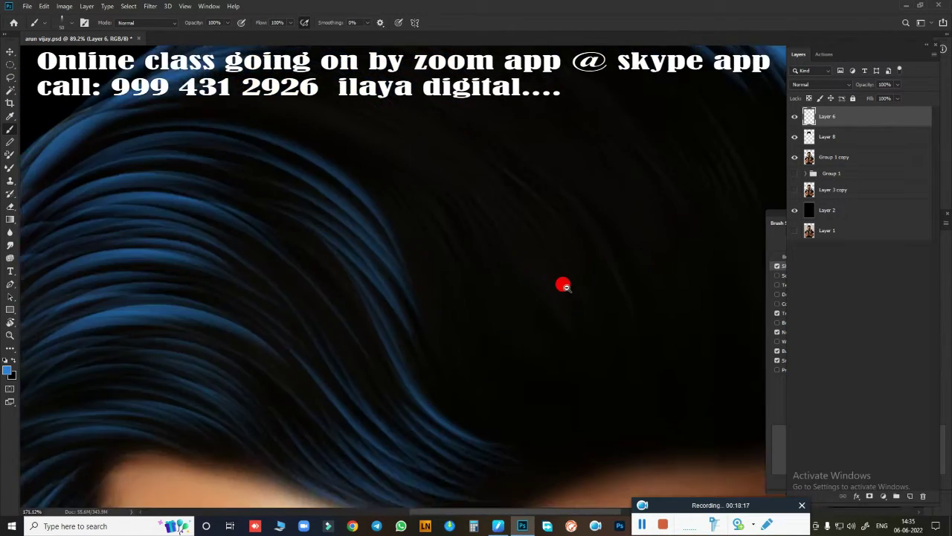
scroll(563, 283, up, 1)
mouse_move(428, 290)
mouse_down()
mouse_move(463, 270)
mouse_move(361, 219)
mouse_move(429, 244)
mouse_move(312, 96)
mouse_up()
mouse_move(216, 100)
mouse_down()
mouse_move(412, 250)
mouse_move(327, 189)
mouse_move(458, 418)
mouse_move(443, 429)
mouse_up()
scroll(443, 430, down, 3)
Select Layer 8 and lower its fill to 57%
scroll(304, 280, down, 3)
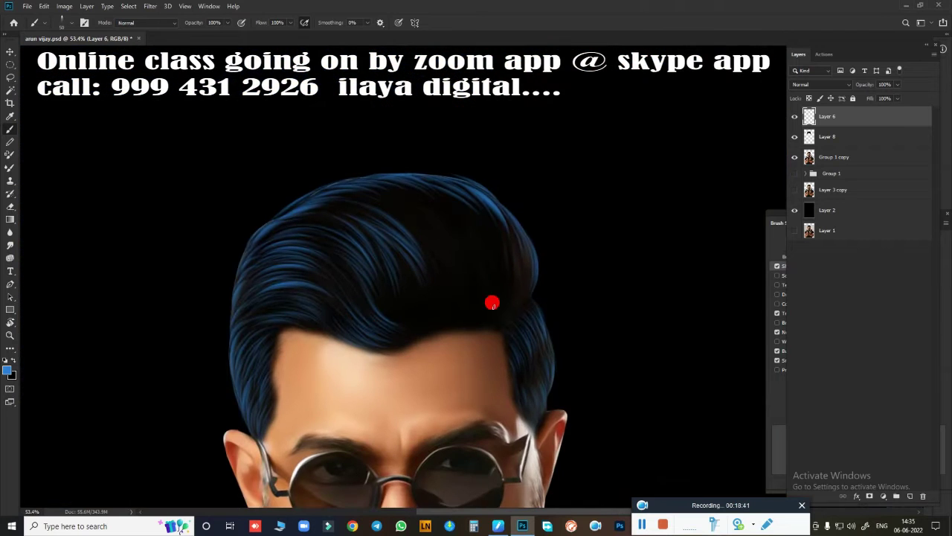
click(827, 137)
drag(909, 110, 886, 110)
scroll(596, 255, up, 5)
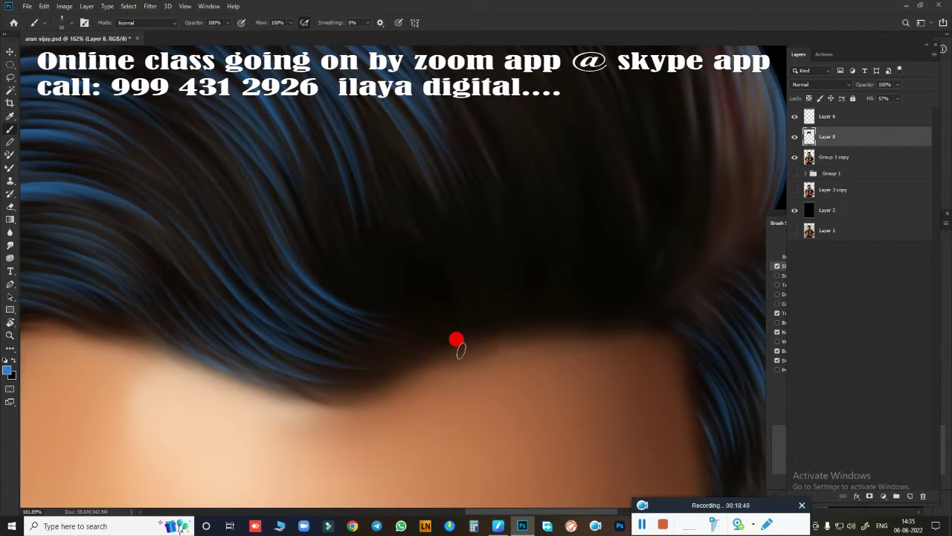
scroll(455, 340, up, 2)
Paint a few more blue strands over the hair, then zoom out to the whole head
mouse_move(269, 246)
mouse_down()
mouse_move(293, 349)
mouse_move(448, 272)
mouse_move(408, 279)
mouse_move(377, 267)
mouse_up()
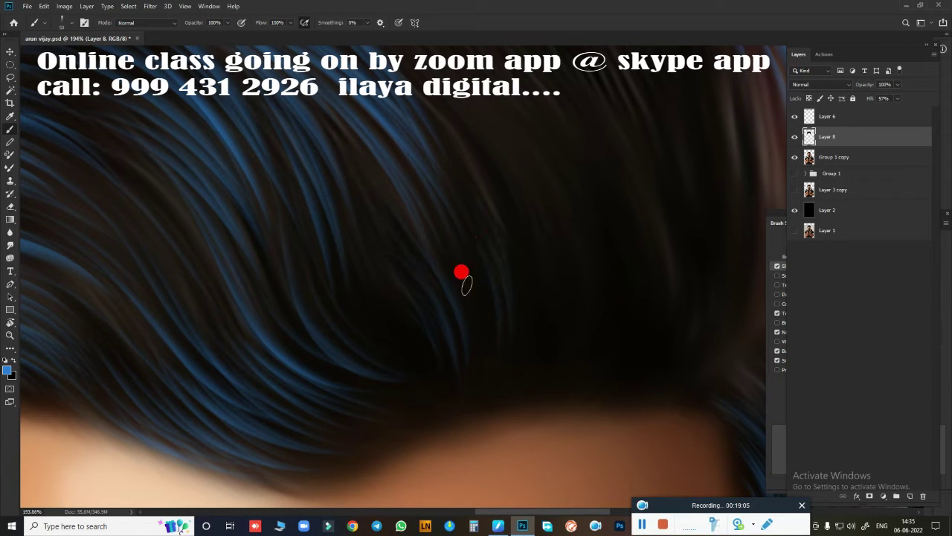
drag(466, 284, 312, 350)
drag(338, 236, 436, 398)
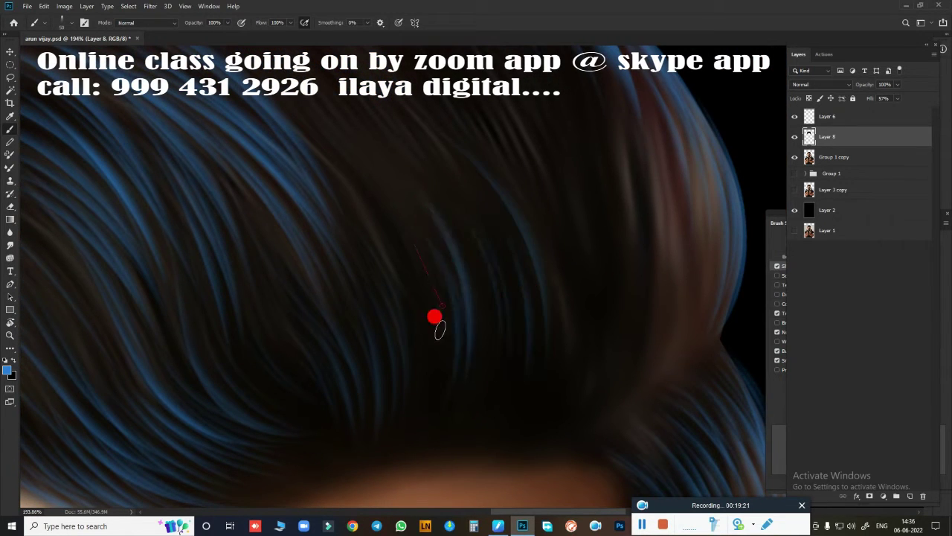
mouse_move(547, 290)
mouse_down()
mouse_move(399, 268)
mouse_move(424, 331)
mouse_up()
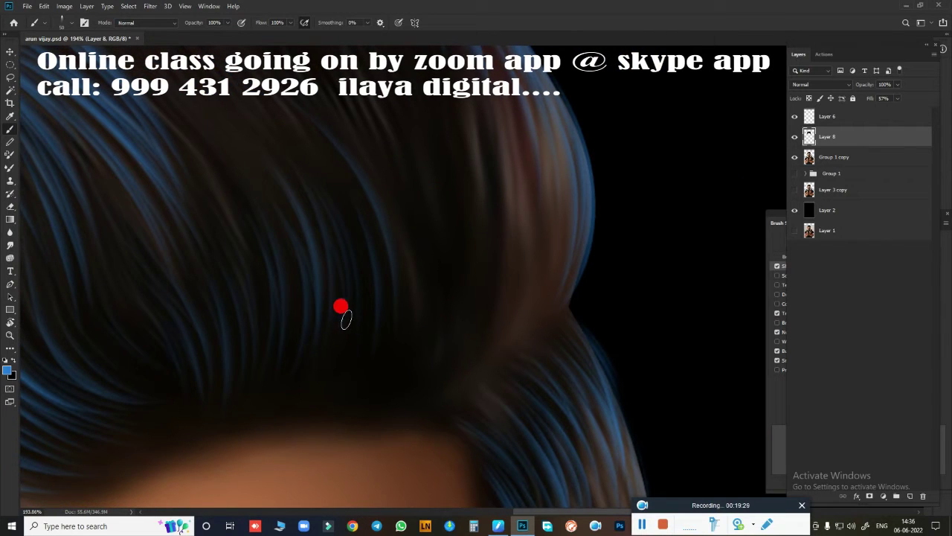
key(ctrl+0)
Toggle Layer 6's visibility to compare the hair with and without the strands
click(795, 116)
click(795, 116)
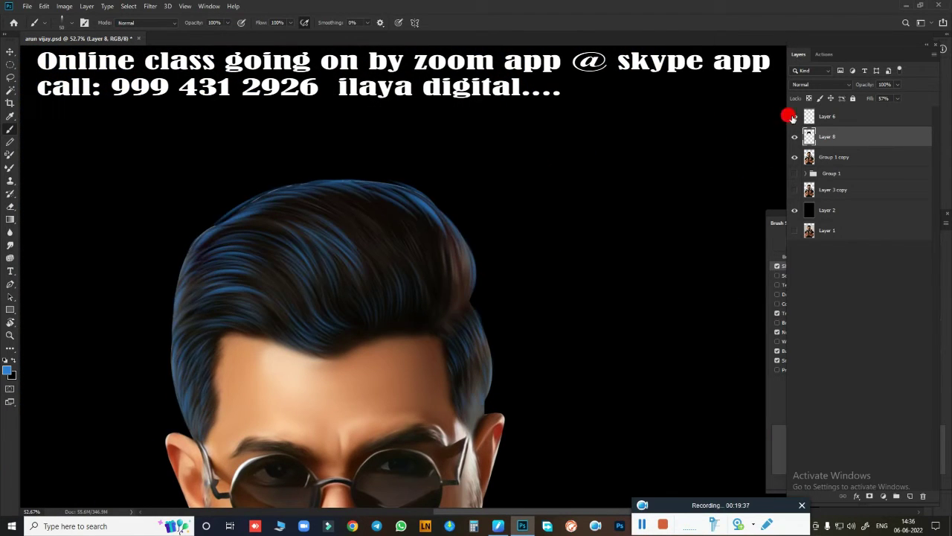
click(794, 116)
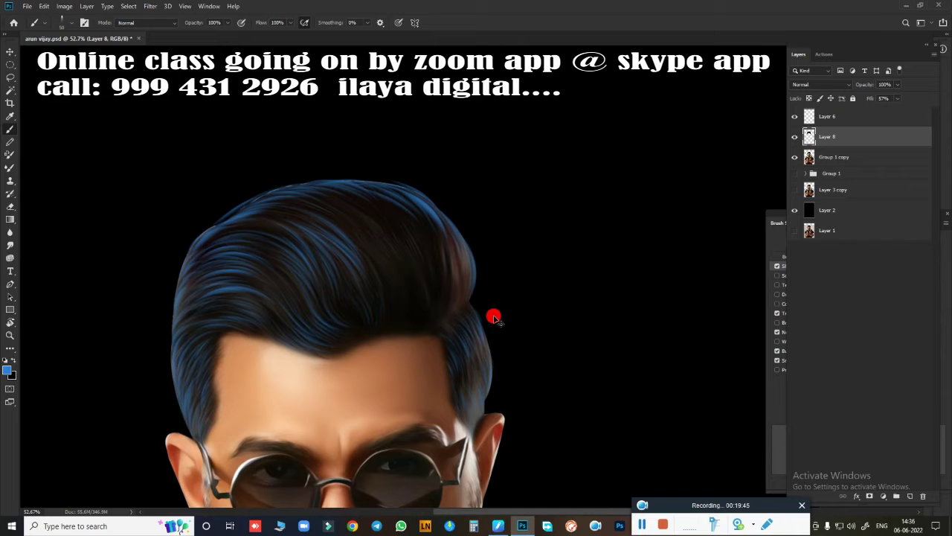
click(794, 116)
click(795, 116)
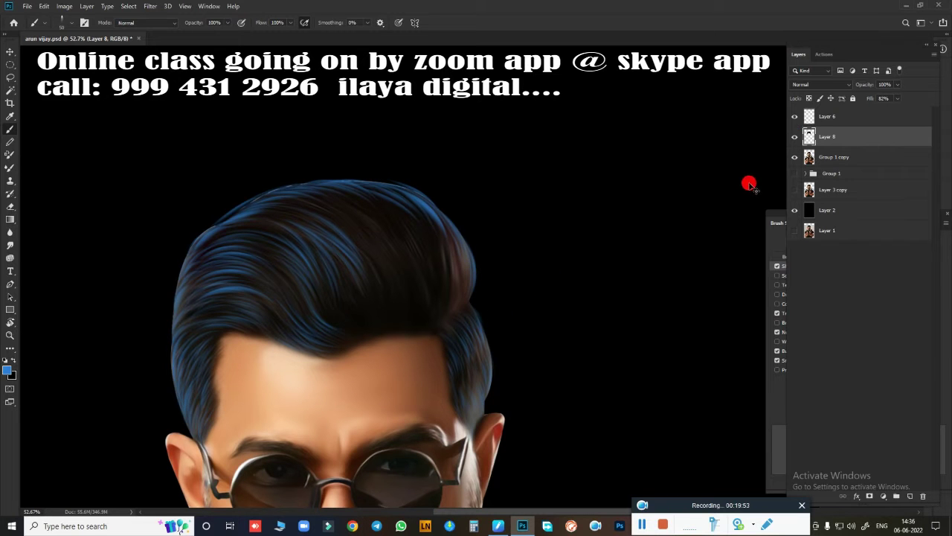
scroll(472, 262, up, 5)
scroll(648, 218, up, 2)
Rotate the canvas to follow the hair and paint blue strands through the dark hair
drag(361, 419, 498, 370)
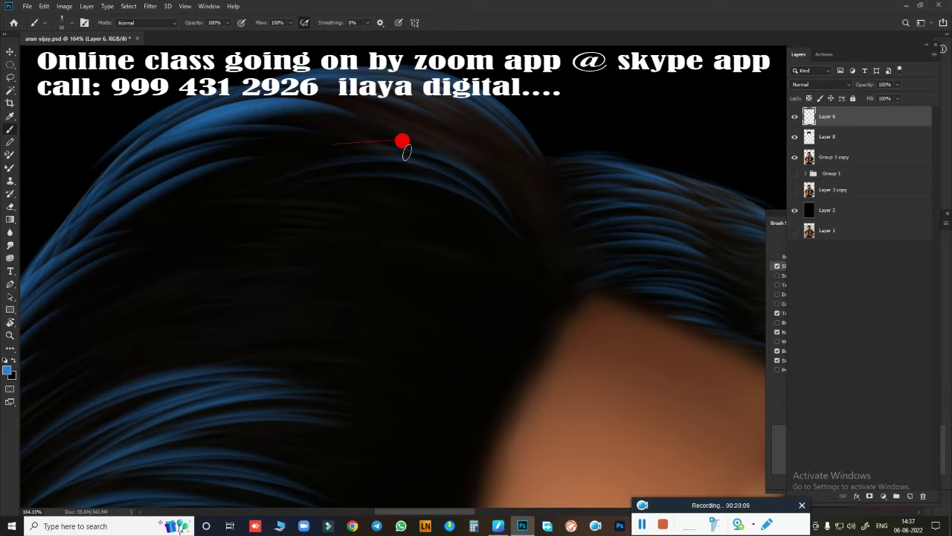
key(r)
drag(461, 283, 609, 262)
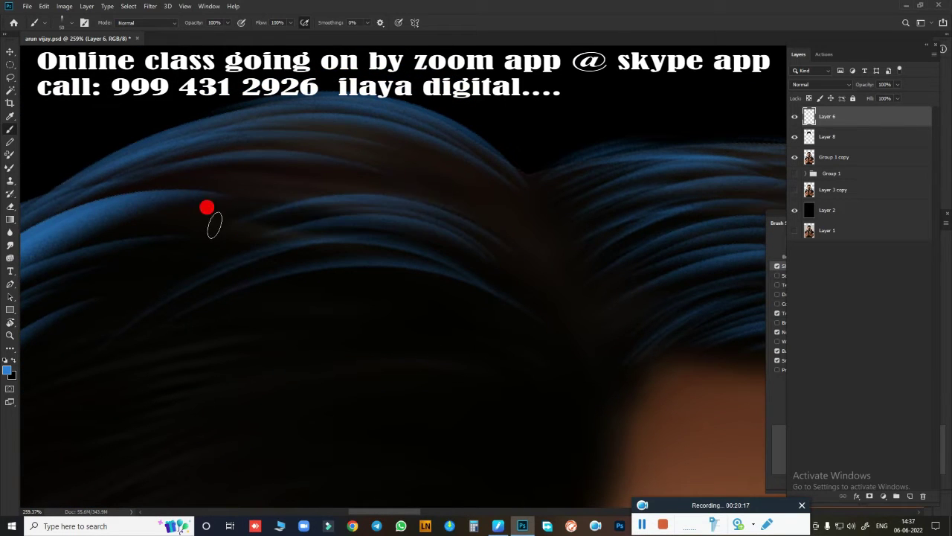
key(b)
scroll(416, 260, up, 3)
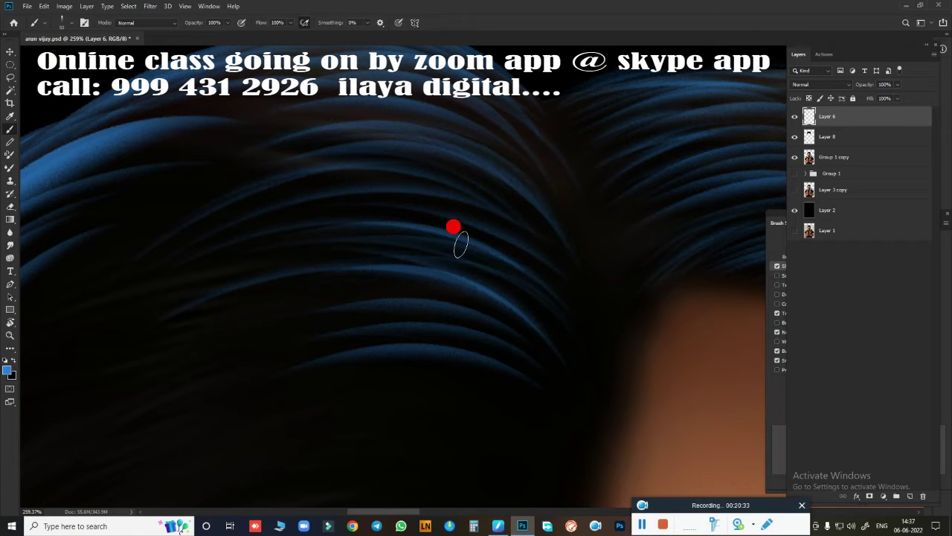
scroll(565, 322, up, 3)
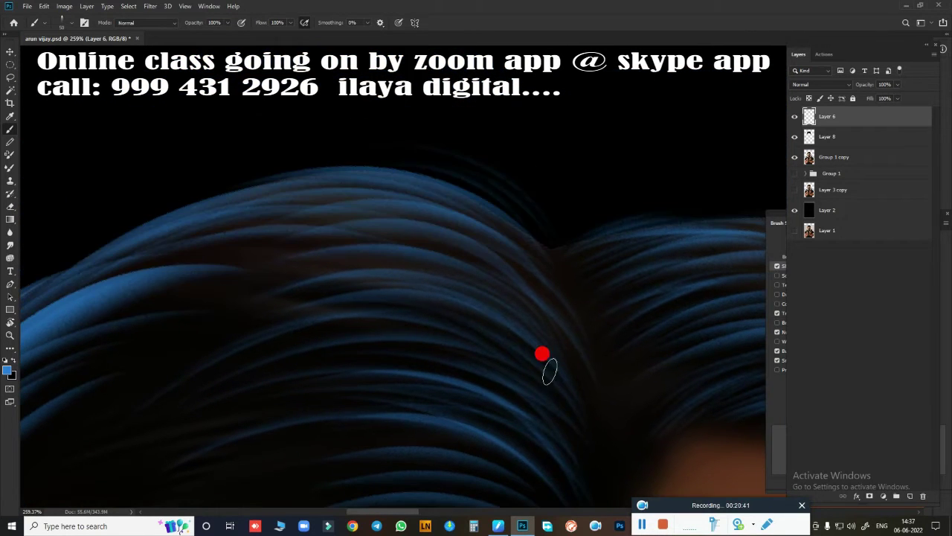
scroll(521, 253, down, 5)
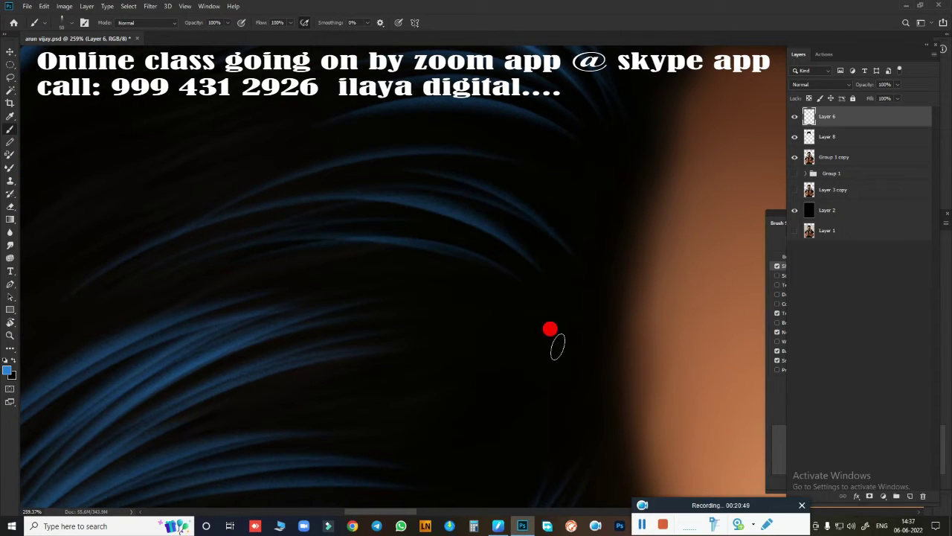
scroll(167, 263, right, 2)
drag(167, 263, 412, 253)
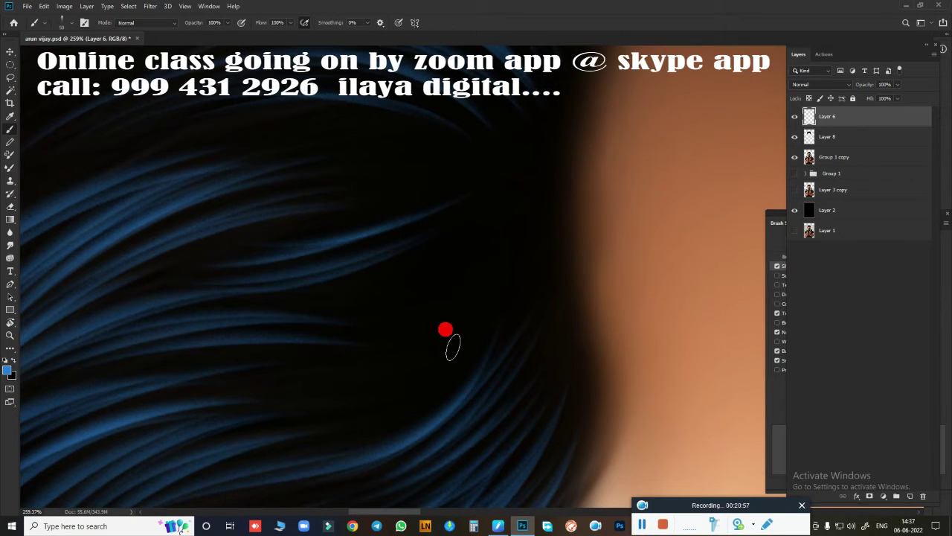
drag(471, 245, 389, 357)
mouse_move(476, 312)
mouse_down()
mouse_move(299, 402)
mouse_move(108, 436)
mouse_up()
Rotate the view to the arched hair top and undo a stray blue brush dab
key(r)
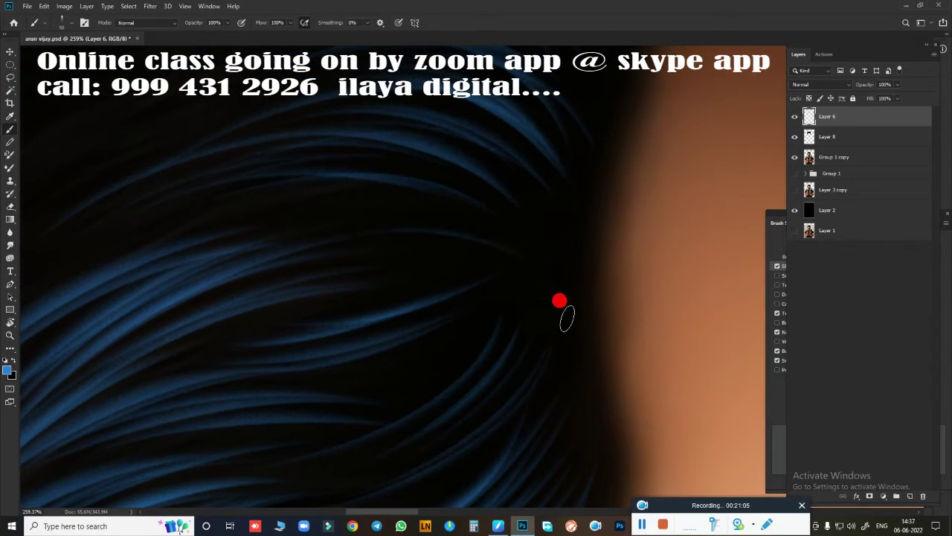
scroll(399, 389, down, 5)
scroll(463, 334, up, 3)
drag(287, 238, 365, 372)
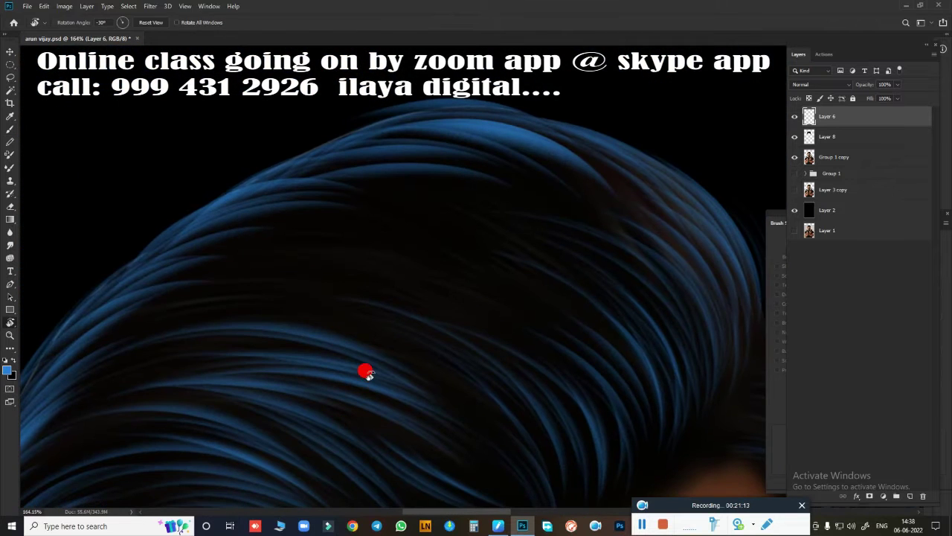
key(b)
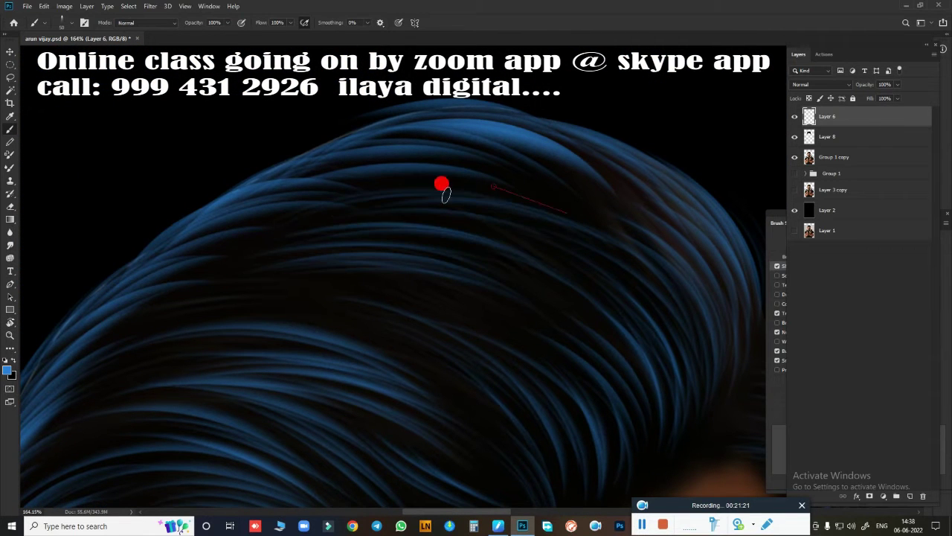
drag(374, 191, 449, 223)
key(ctrl+z)
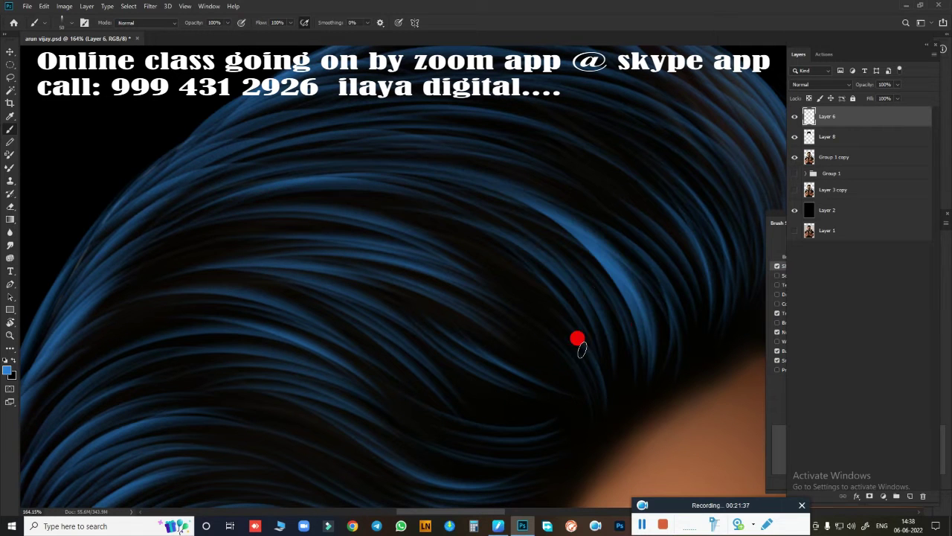
Pan across the hair to review it, zoom out to the full portrait, and select Layer 8
drag(578, 340, 154, 195)
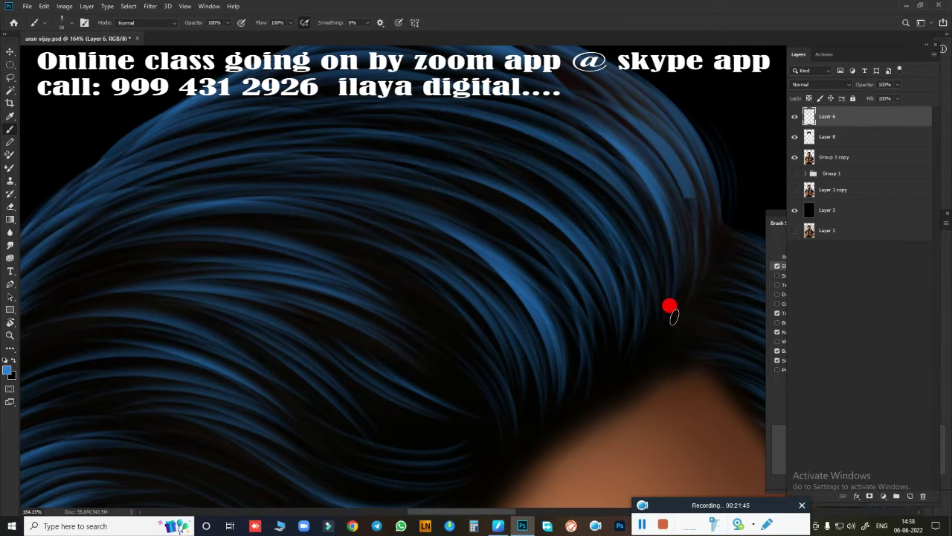
drag(459, 228, 617, 263)
mouse_move(140, 247)
mouse_down()
mouse_move(112, 270)
mouse_move(170, 201)
mouse_move(162, 193)
mouse_move(673, 262)
mouse_move(679, 298)
mouse_move(436, 331)
mouse_move(374, 283)
mouse_move(502, 305)
mouse_move(459, 219)
mouse_move(617, 273)
mouse_move(640, 323)
mouse_move(613, 371)
mouse_move(223, 319)
mouse_move(383, 340)
mouse_move(506, 453)
mouse_move(382, 312)
mouse_up()
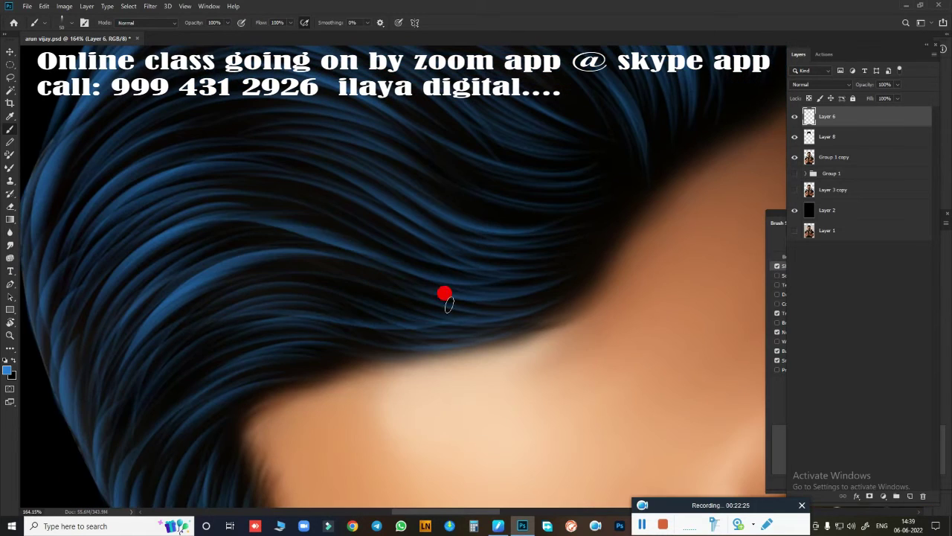
key(ctrl+0)
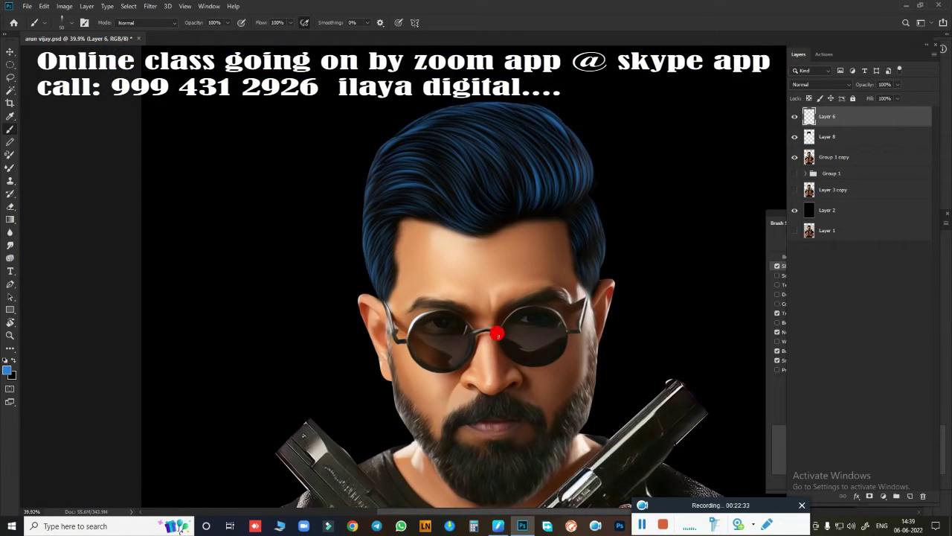
click(848, 139)
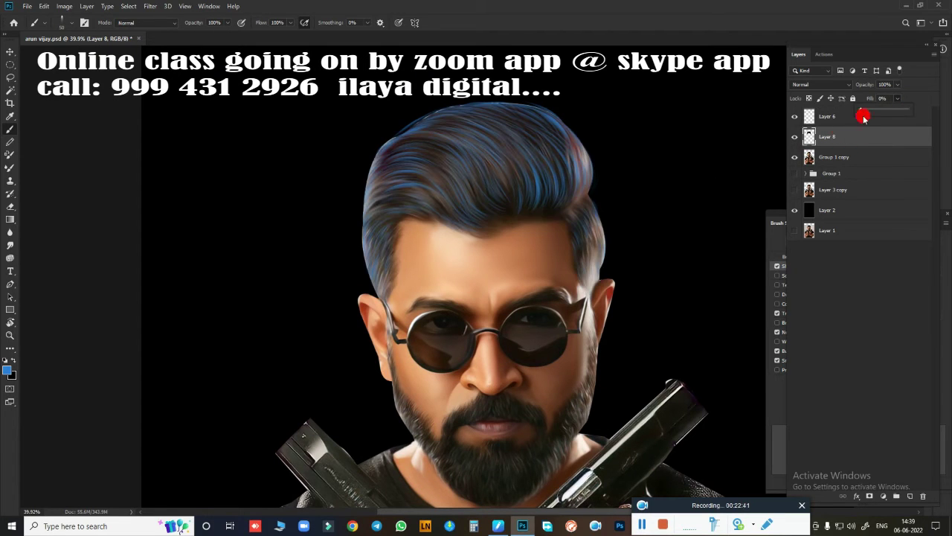
Raise Layer 8's fill to 97% and set the Eraser to 40% opacity
mouse_move(863, 115)
mouse_down()
mouse_move(922, 111)
mouse_move(904, 112)
mouse_up()
scroll(621, 256, up, 3)
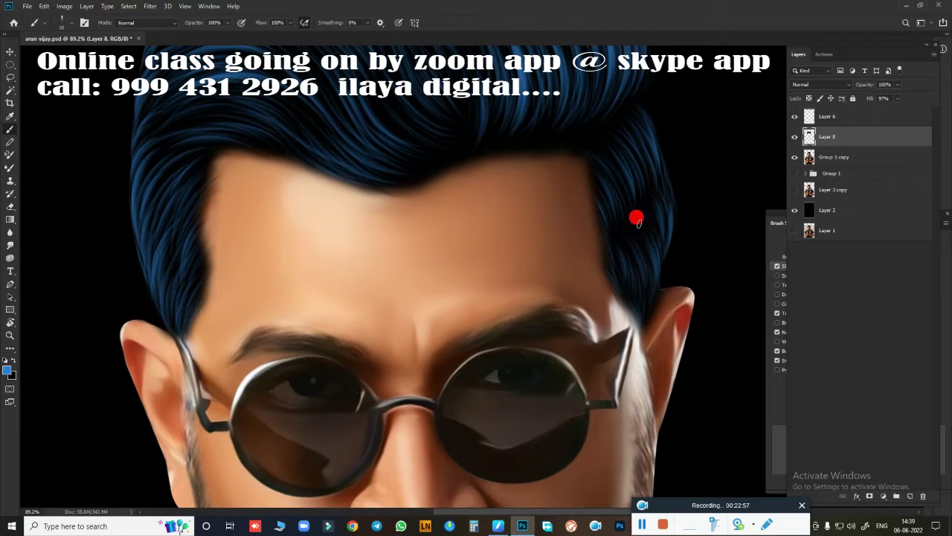
key(e)
click(187, 23)
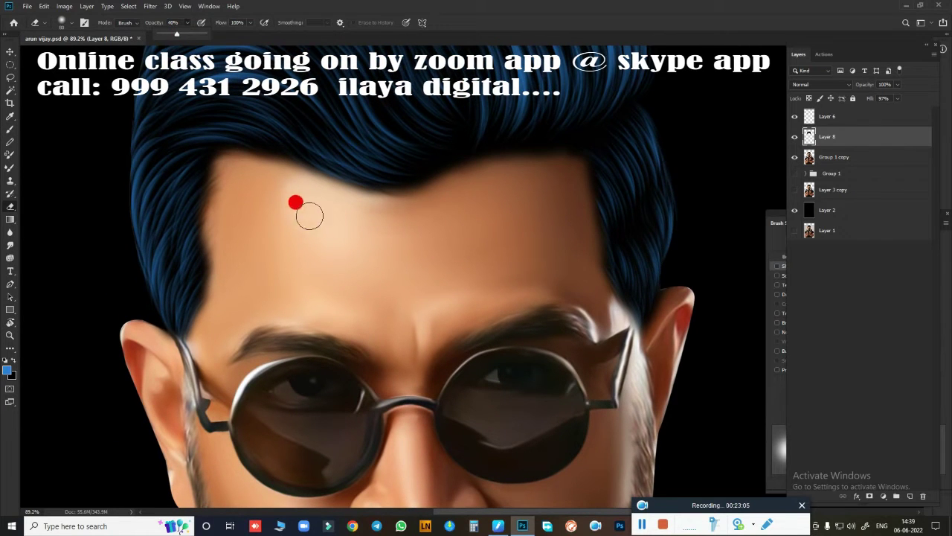
click(795, 136)
click(794, 136)
Softly erase the forehead hairline on Layer 8 and add an empty Layer 9
mouse_move(436, 176)
mouse_down()
mouse_move(545, 179)
mouse_move(389, 209)
mouse_up()
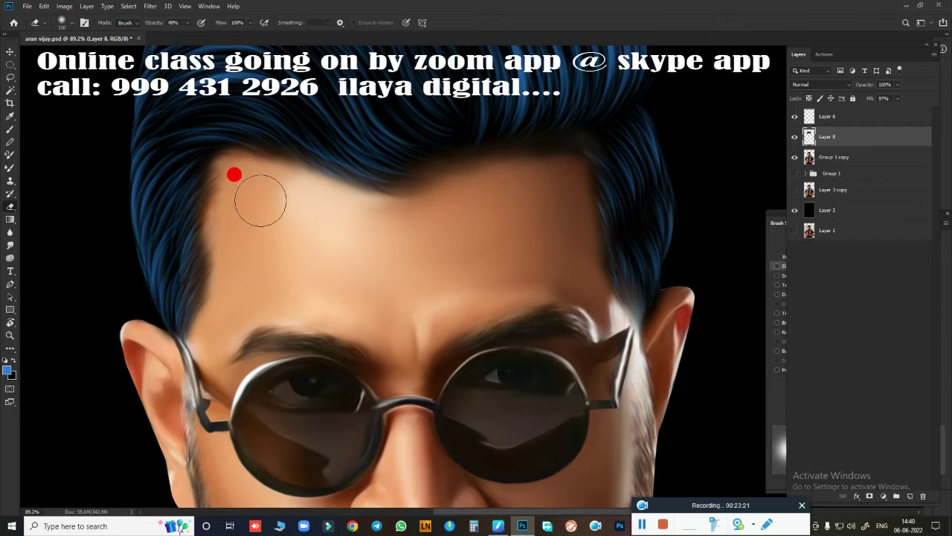
key(ctrl+0)
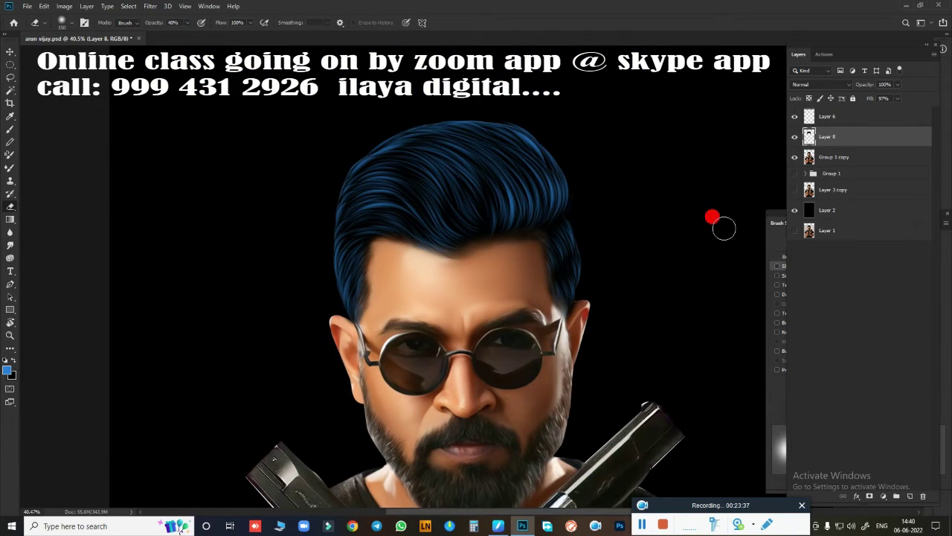
click(909, 495)
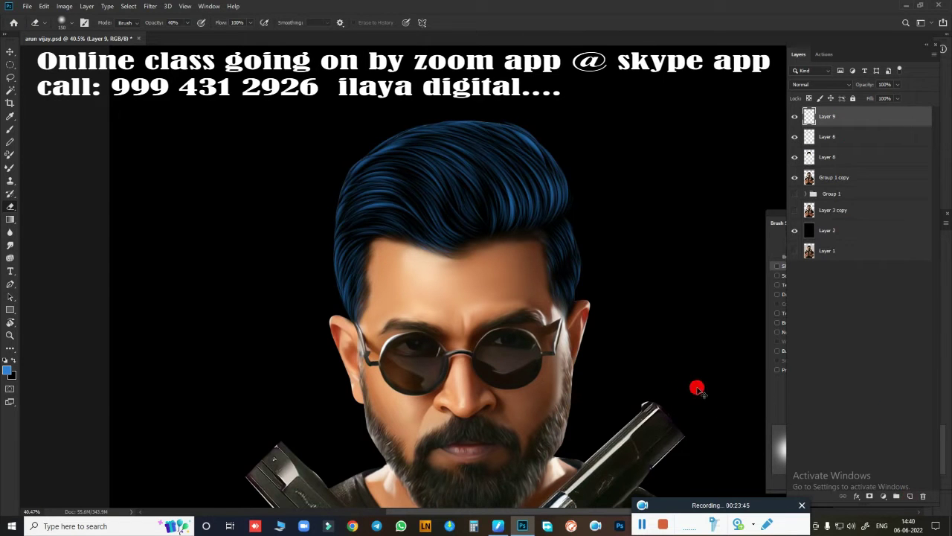
Move Layer 9 below Layer 6 and paint the first dark strands along the hair edge
key(ctrl+bracketleft)
key(r)
scroll(410, 304, up, 5)
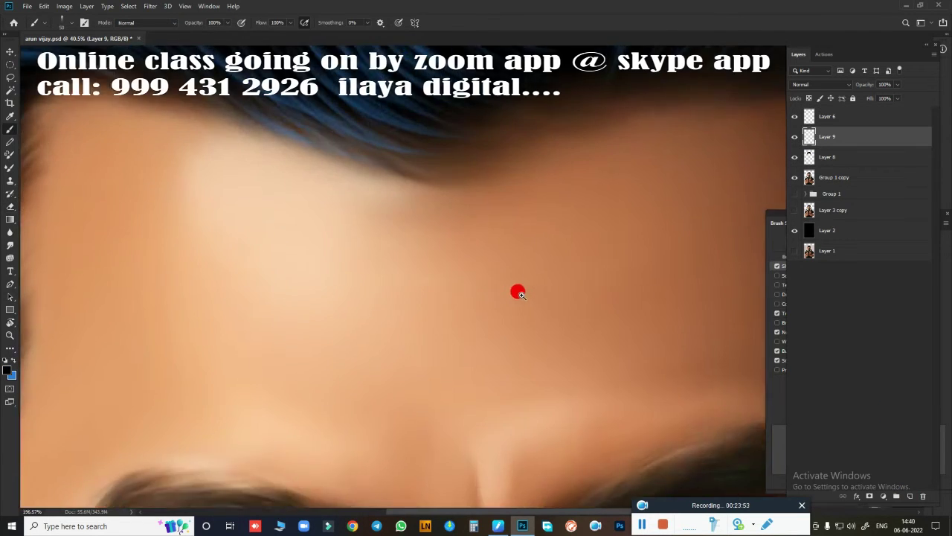
mouse_move(516, 291)
mouse_down()
mouse_move(538, 278)
mouse_move(554, 196)
mouse_up()
scroll(429, 304, up, 2)
scroll(443, 357, up, 1)
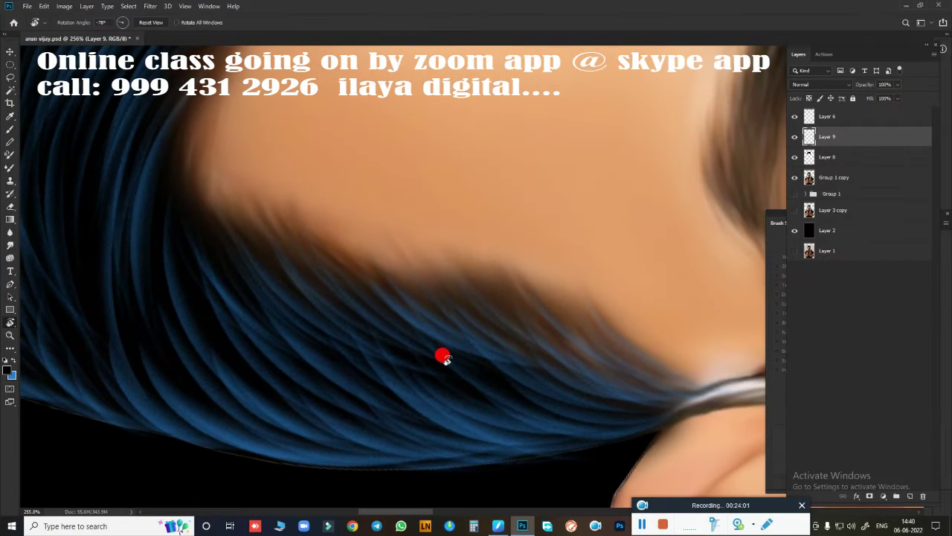
key(b)
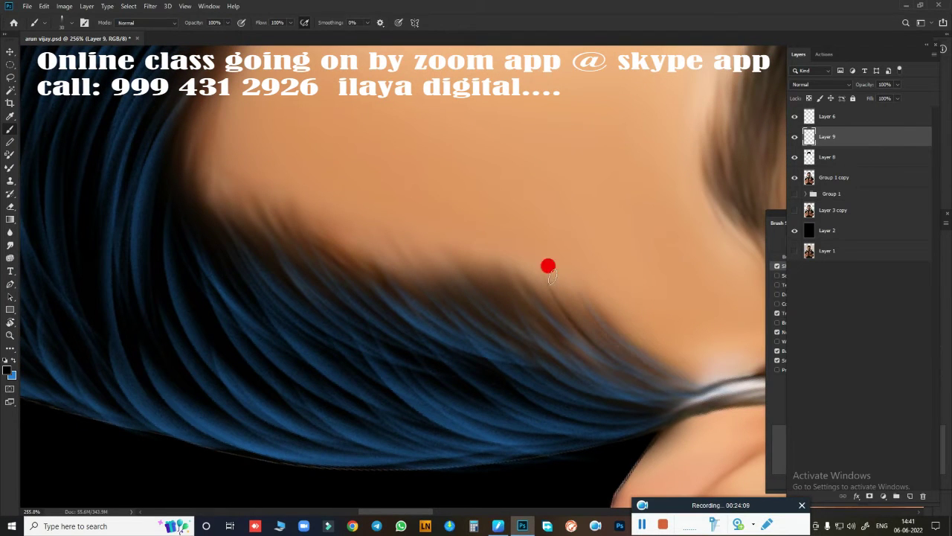
mouse_move(551, 275)
mouse_down()
mouse_move(735, 389)
mouse_move(510, 270)
mouse_move(545, 316)
mouse_up()
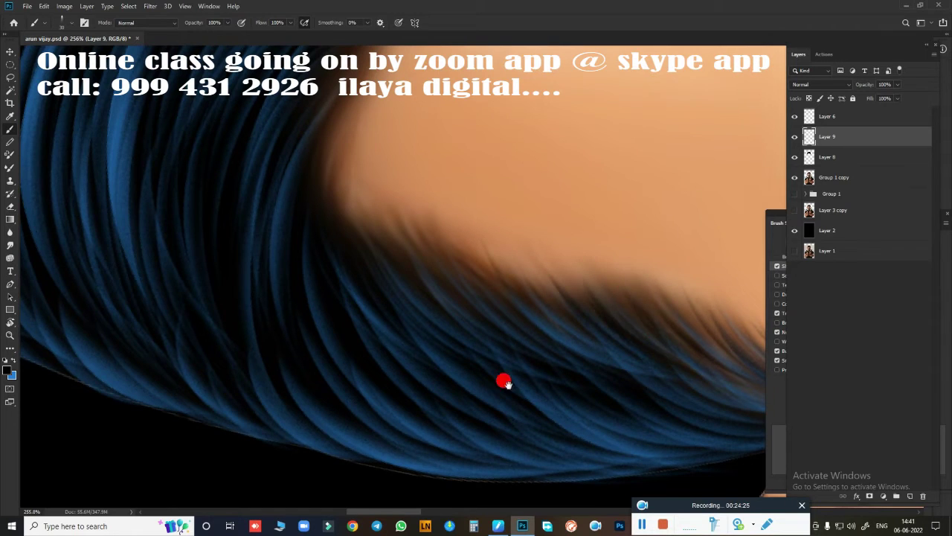
Paint more dark hair strands along the skin-hair edge of the forehead hairline
drag(505, 384, 605, 257)
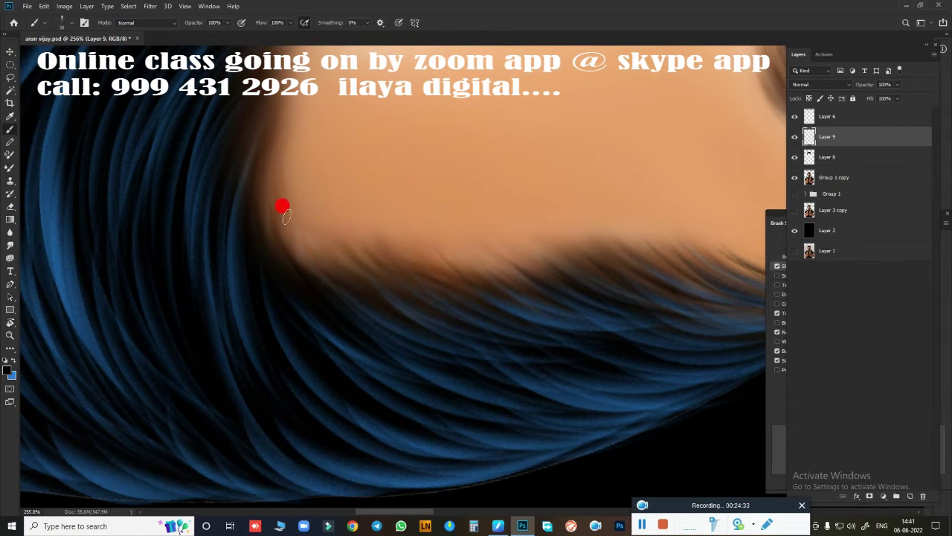
mouse_move(283, 206)
mouse_down()
mouse_move(370, 257)
mouse_move(569, 332)
mouse_move(419, 245)
mouse_up()
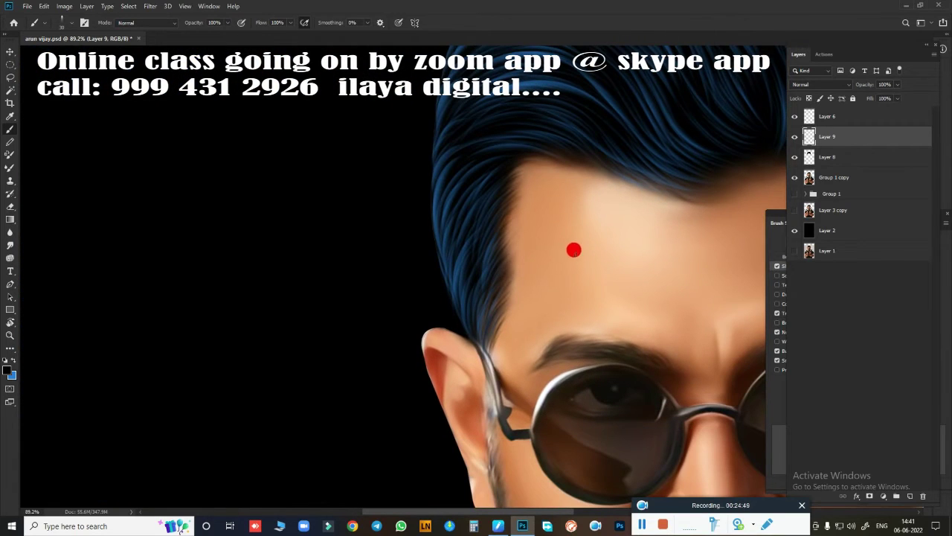
mouse_move(535, 295)
mouse_down()
mouse_move(440, 389)
mouse_move(480, 185)
mouse_up()
scroll(481, 184, up, 3)
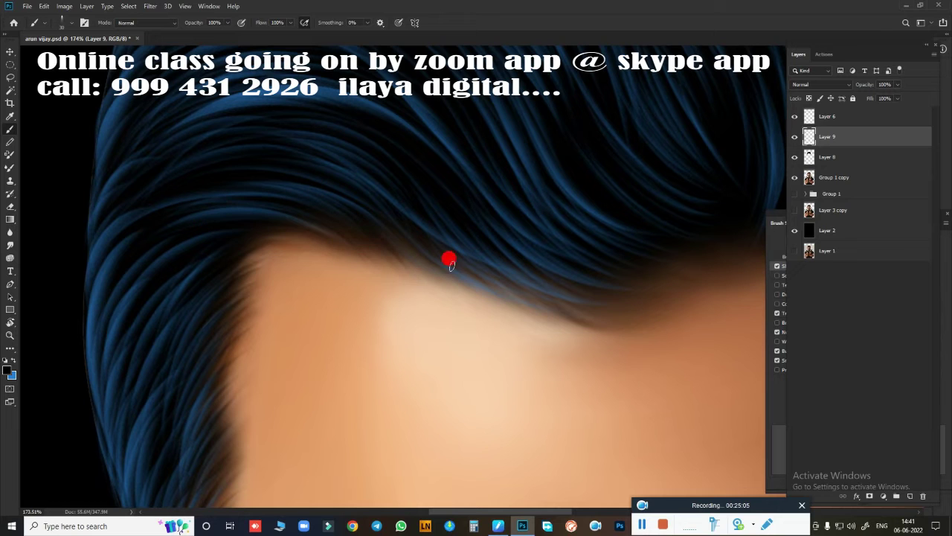
drag(451, 265, 521, 324)
drag(471, 211, 609, 311)
mouse_move(505, 301)
mouse_down()
mouse_move(710, 283)
mouse_move(597, 278)
mouse_up()
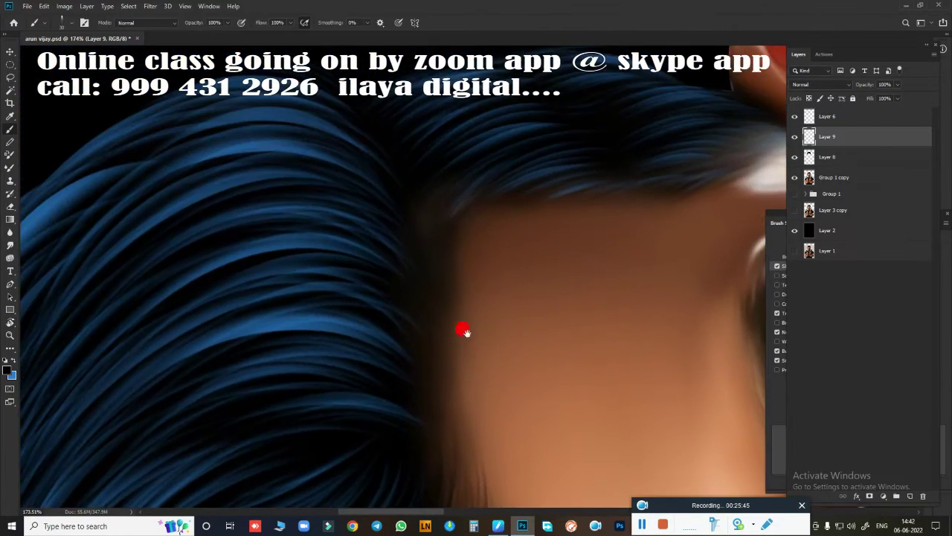
drag(445, 326, 456, 409)
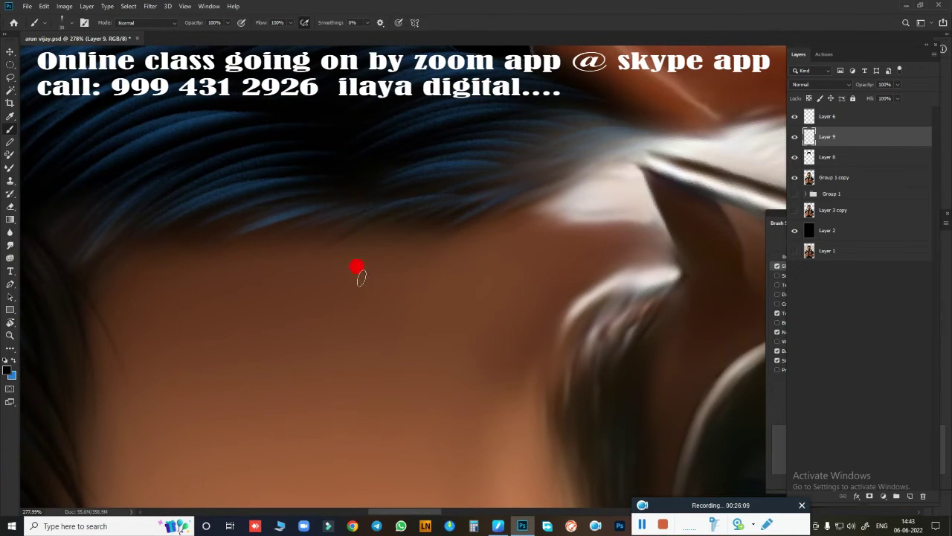
Add strands from a view rotated about 180 degrees, undoing one unwanted stroke
key(r)
drag(361, 277, 461, 290)
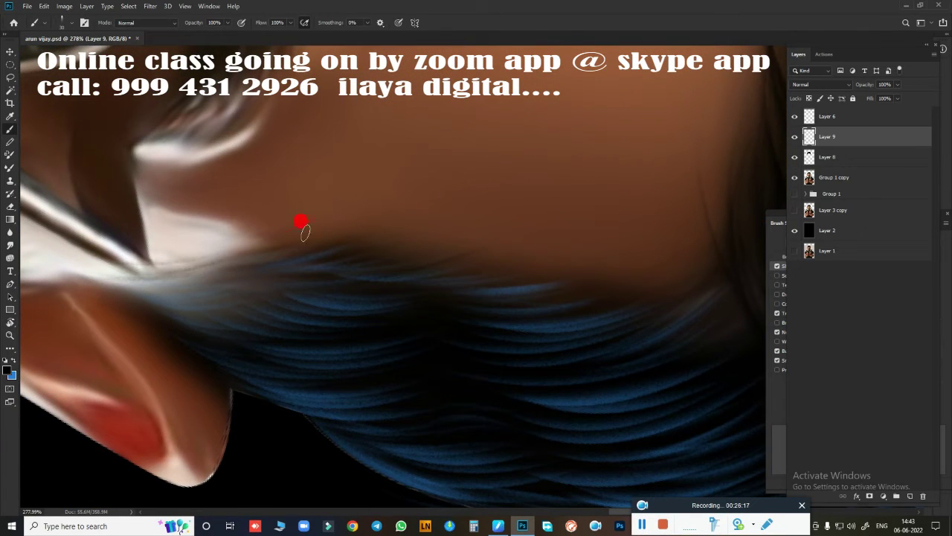
drag(224, 285, 277, 284)
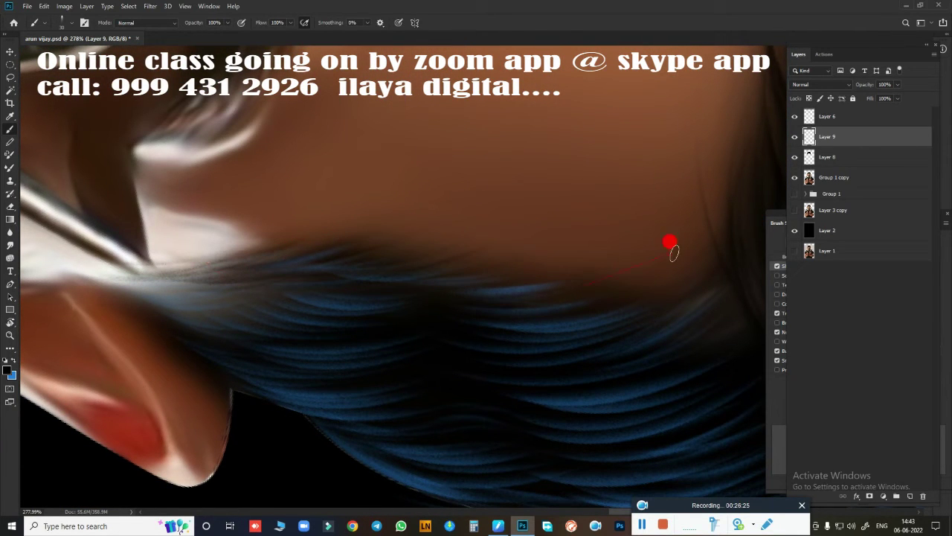
drag(670, 219, 565, 255)
key(ctrl+z)
key(r)
drag(538, 334, 442, 321)
key(b)
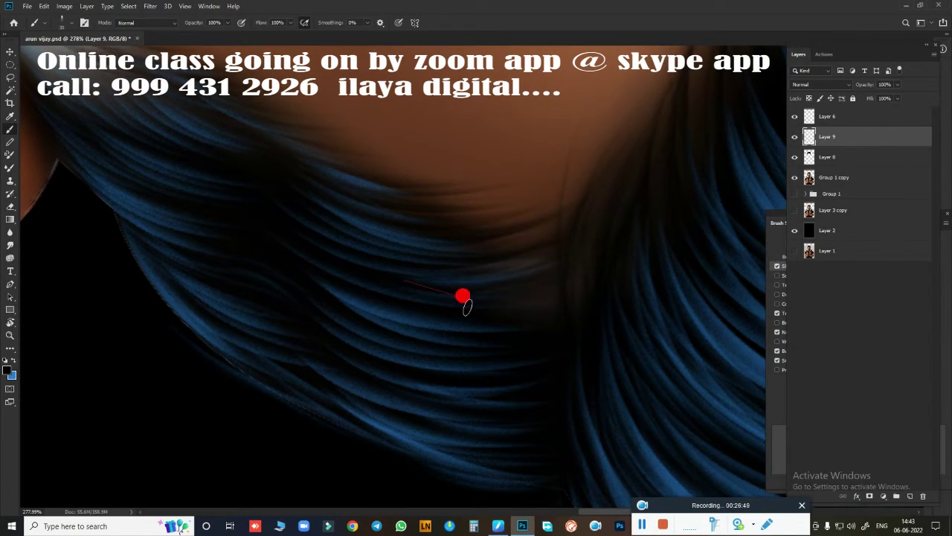
Reset the canvas rotation and paint a thin strand along the forehead hairline
key(ctrl+0)
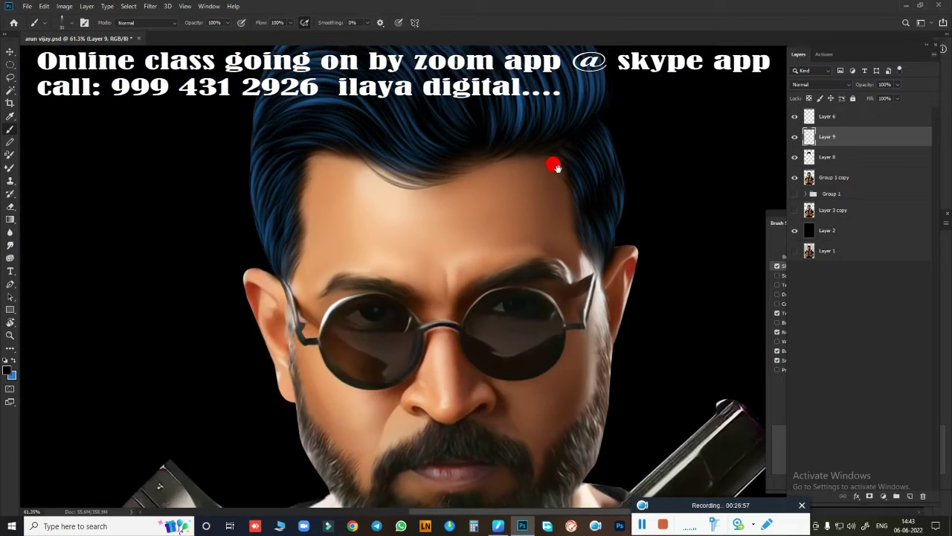
scroll(476, 218, up, 3)
drag(497, 385, 497, 396)
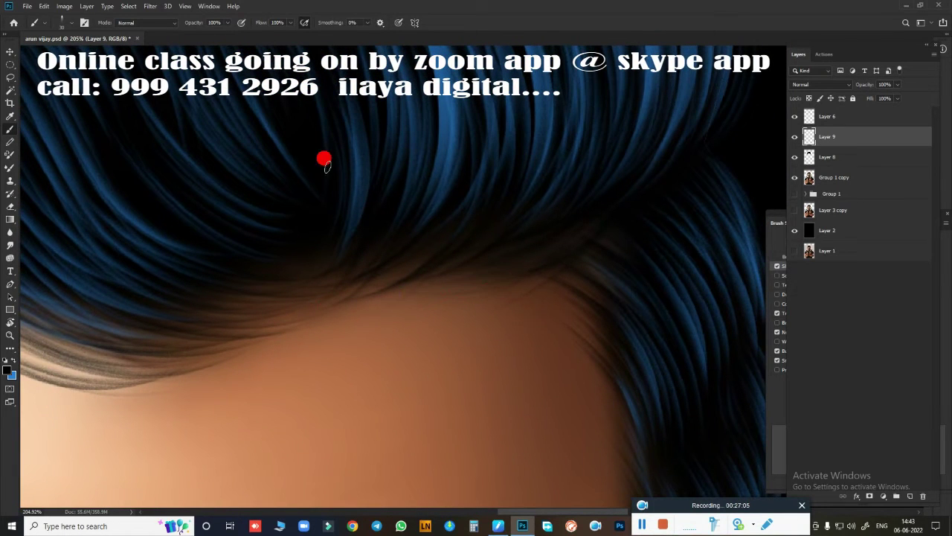
scroll(472, 228, down, 3)
scroll(479, 262, up, 3)
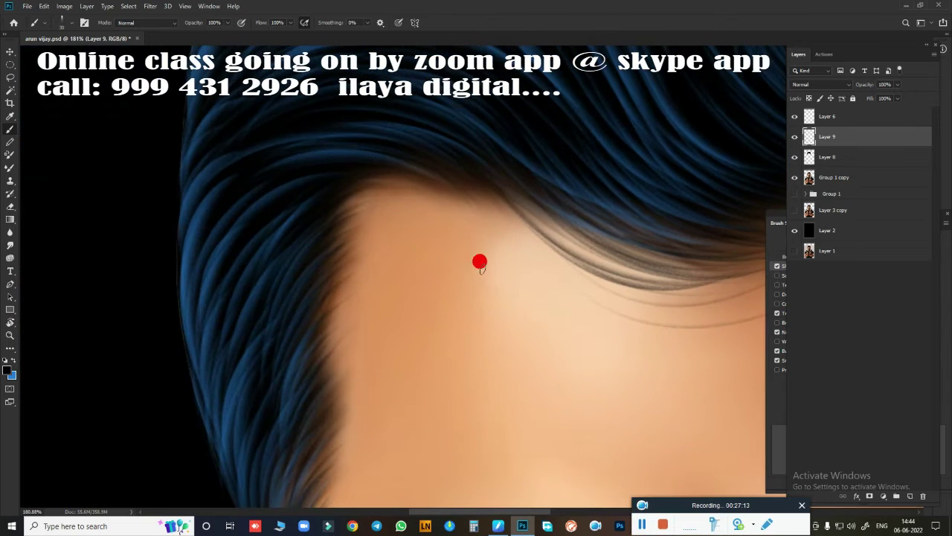
drag(364, 225, 506, 257)
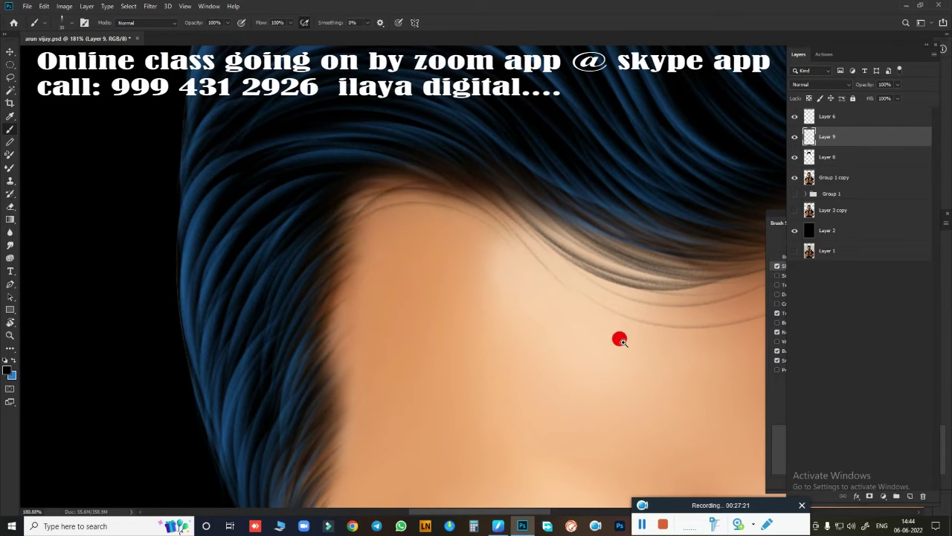
Zoom out and hide Layer 6 to compare the hair colour
scroll(510, 327, down, 5)
scroll(490, 300, down, 3)
scroll(544, 237, down, 2)
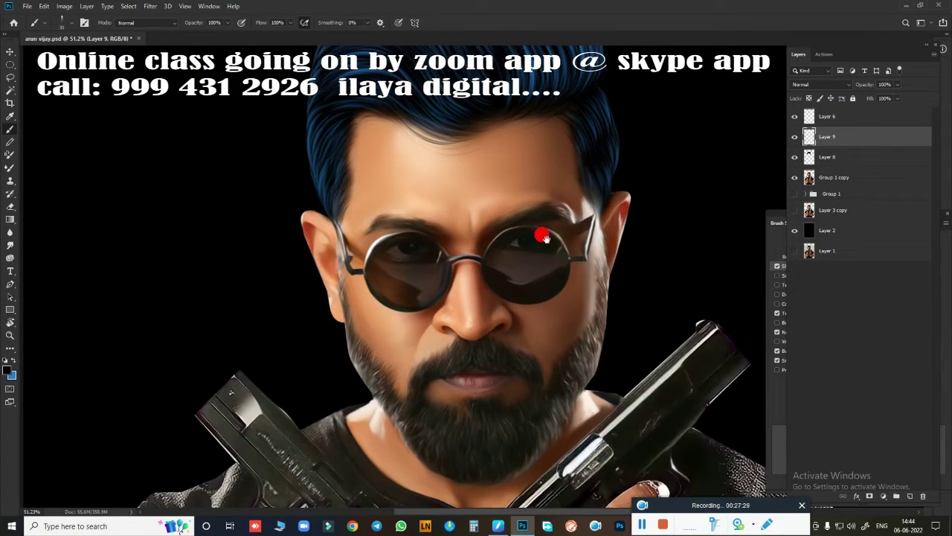
scroll(567, 290, down, 2)
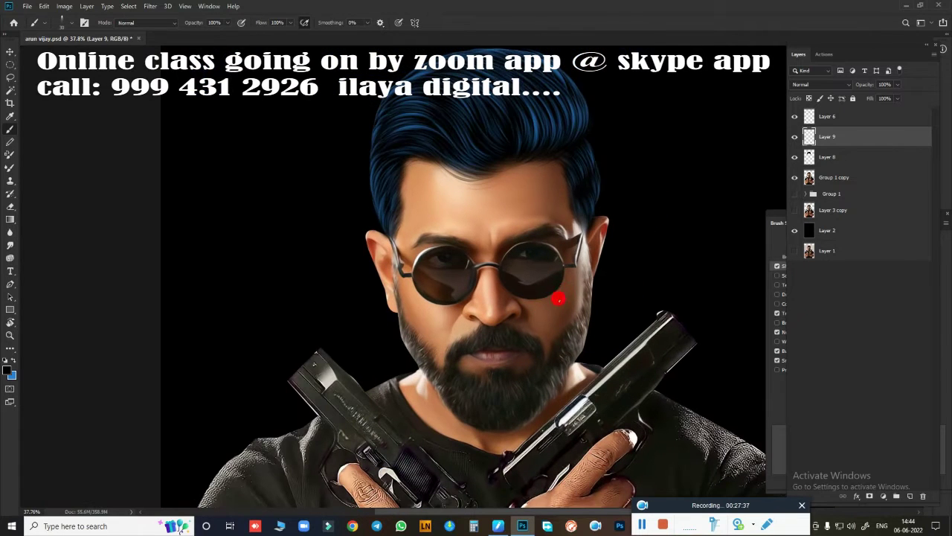
click(795, 116)
Hide hair Layers 6, 9 and 8 and duplicate Group 1 copy into Group 1 copy 2
click(795, 116)
drag(795, 116, 794, 157)
click(856, 179)
key(ctrl+j)
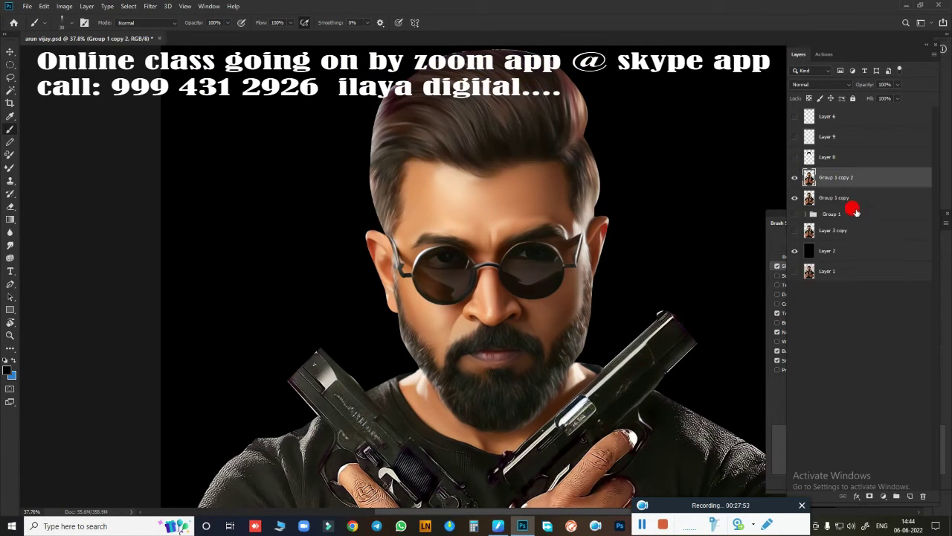
scroll(632, 216, up, 1)
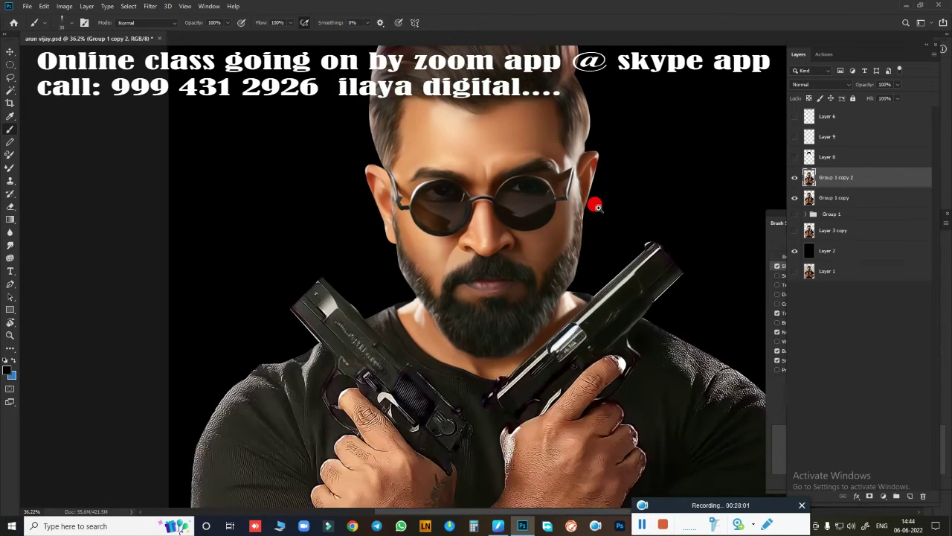
Apply a Color Balance and a Vibrance adjustment to Group 1 copy 2
key(ctrl+b)
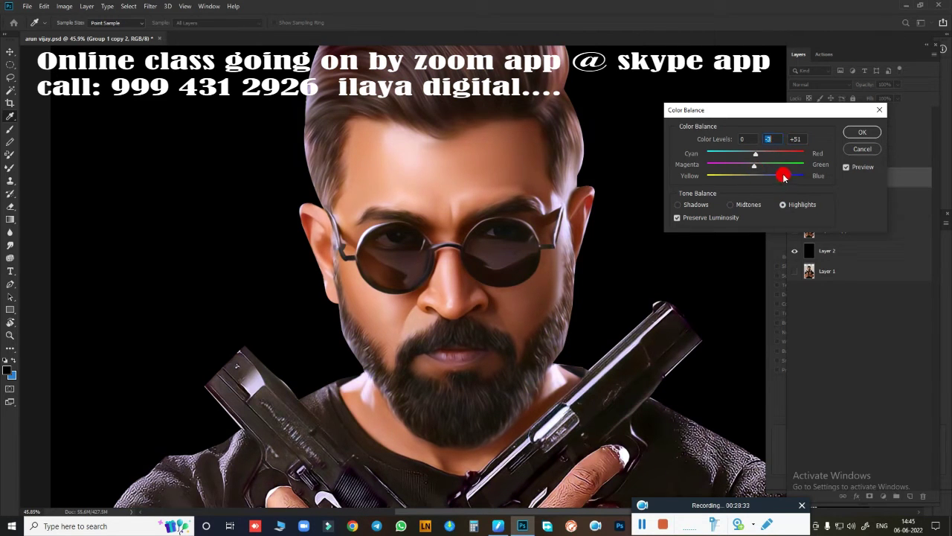
click(846, 167)
click(846, 168)
click(862, 148)
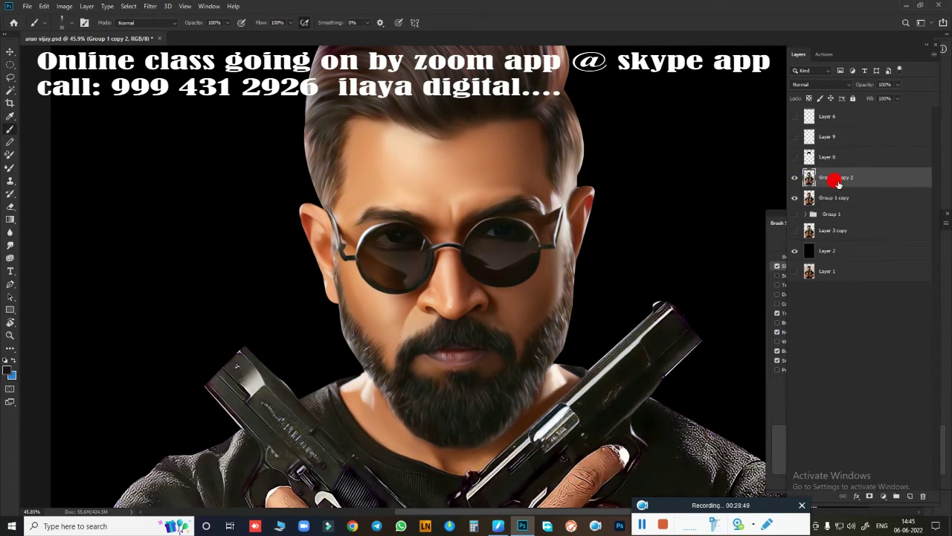
key(alt+i)
key(a)
key(v)
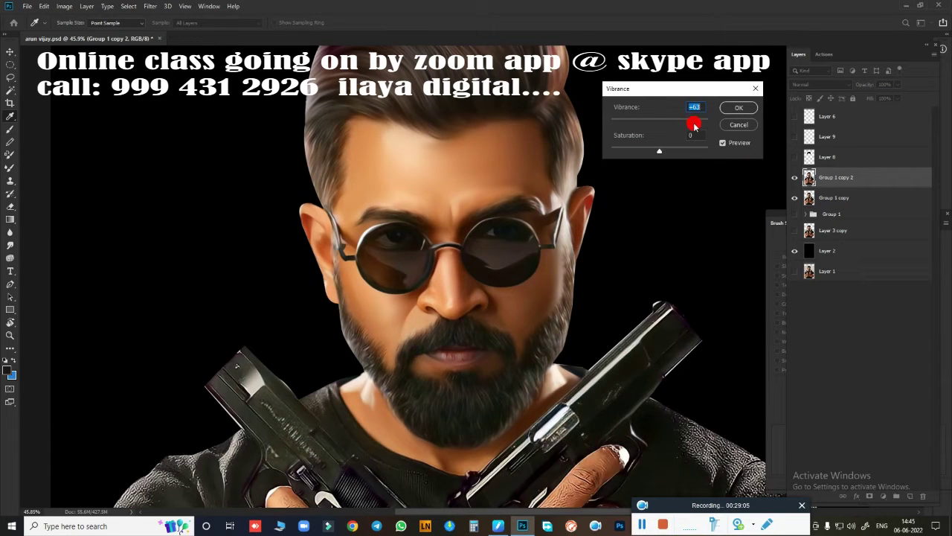
key(Return)
Add a second Color Balance pass, then raise Hue/Saturation saturation to +18
key(ctrl+b)
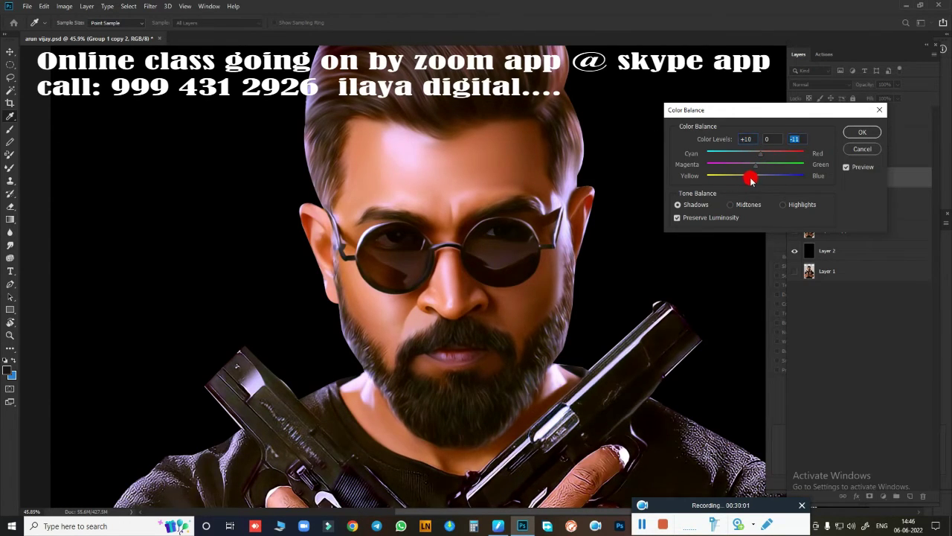
key(Return)
key(ctrl+u)
text(2)
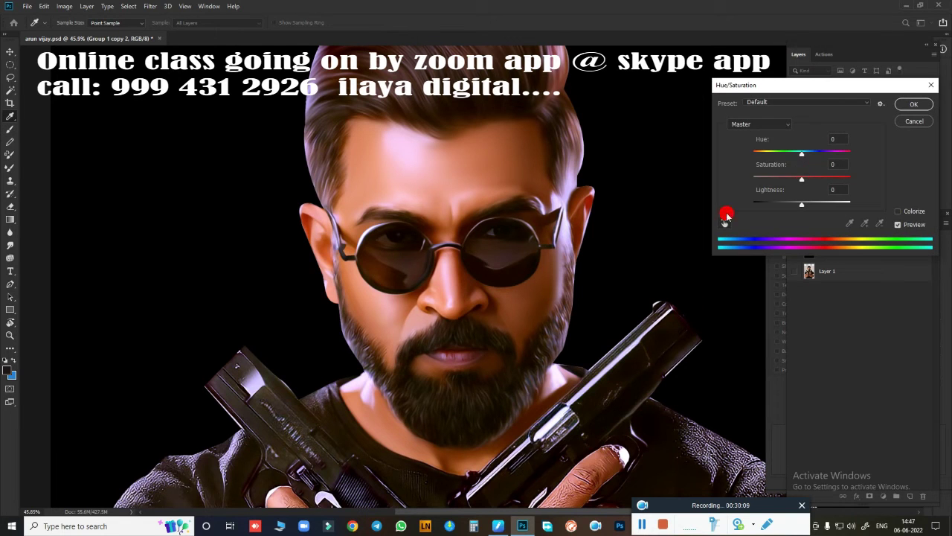
click(909, 104)
Zoom out and toggle Group 1 copy 2 to compare before and after
key(ctrl+minus)
click(795, 177)
key(b)
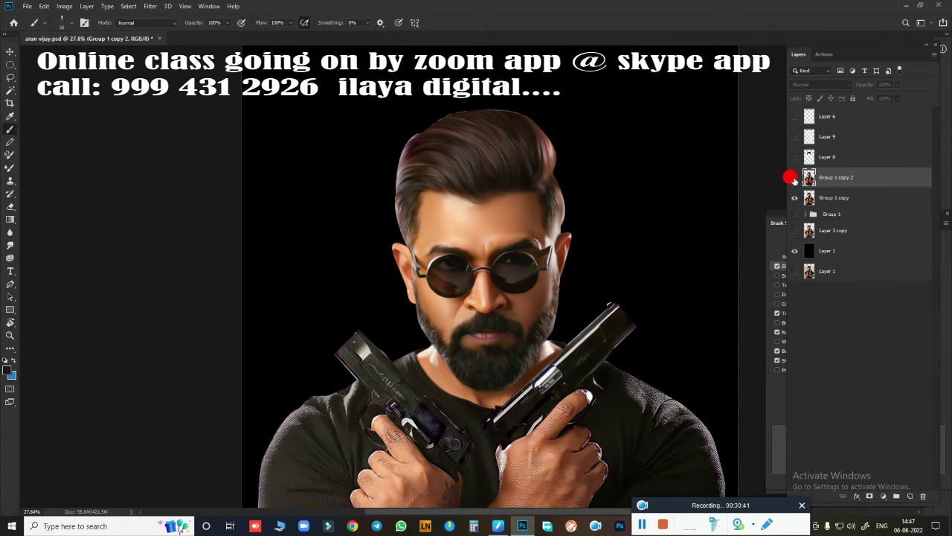
click(795, 177)
scroll(627, 245, down, 1)
Lasso one half of the figure, feather it and copy it to Layer 10
scroll(655, 246, down, 1)
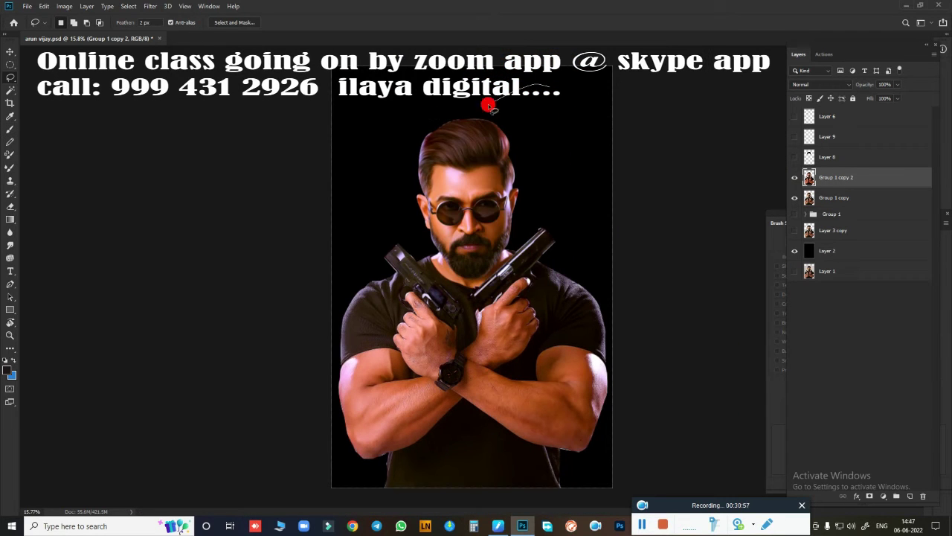
drag(497, 201, 528, 394)
key(shift+F6)
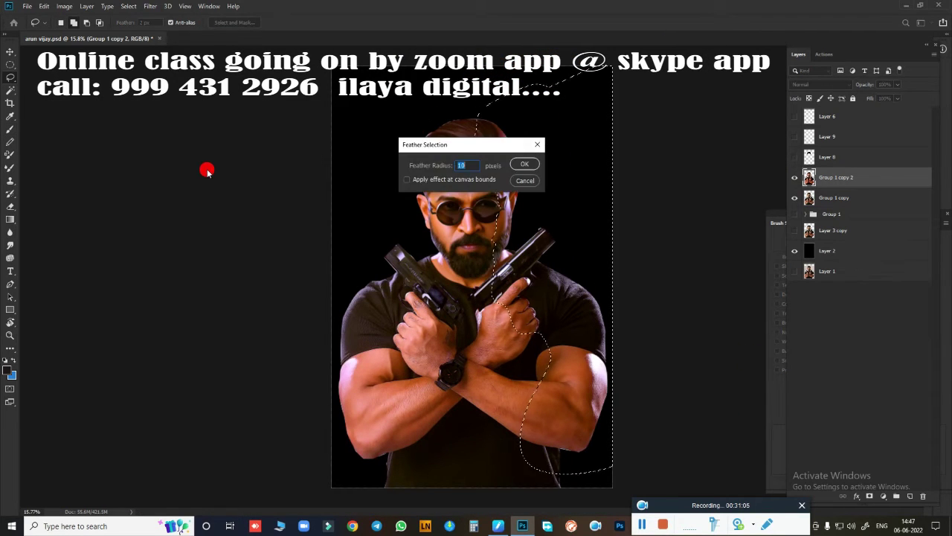
key(Return)
key(ctrl+j)
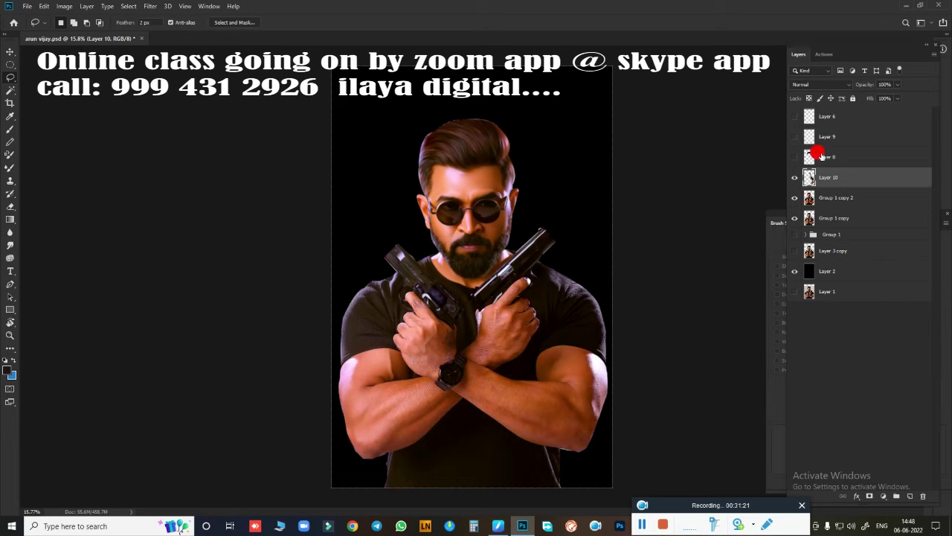
Lasso the other half from Group 1 copy 2 and copy it to Layer 11
click(836, 197)
drag(491, 94, 476, 153)
drag(453, 264, 578, 276)
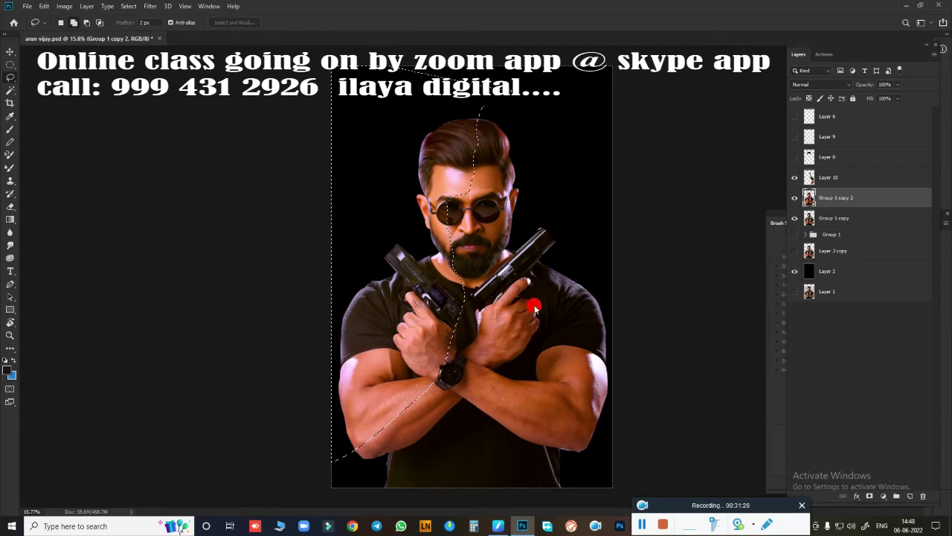
key(ctrl+j)
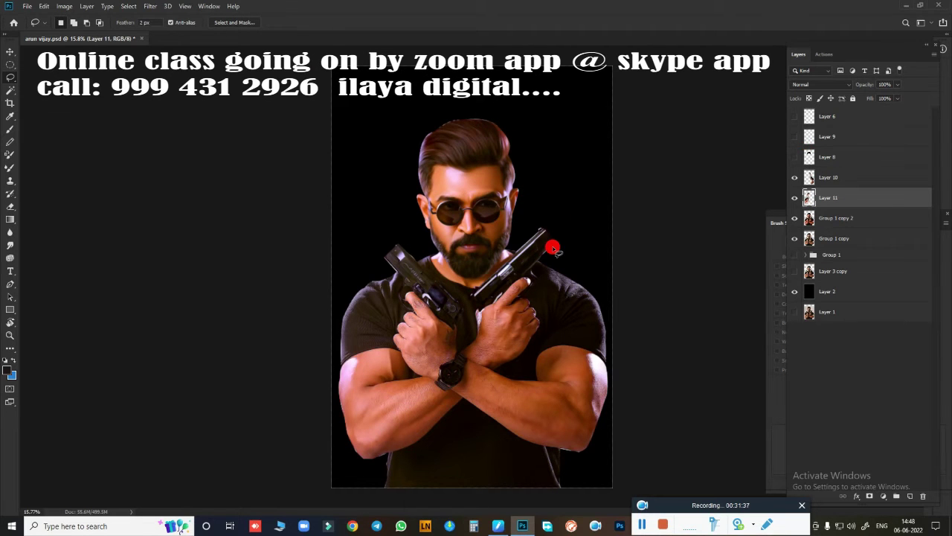
Tint Layer 11's highlights toward magenta and blue with Color Balance
key(ctrl+b)
scroll(521, 260, up, 1)
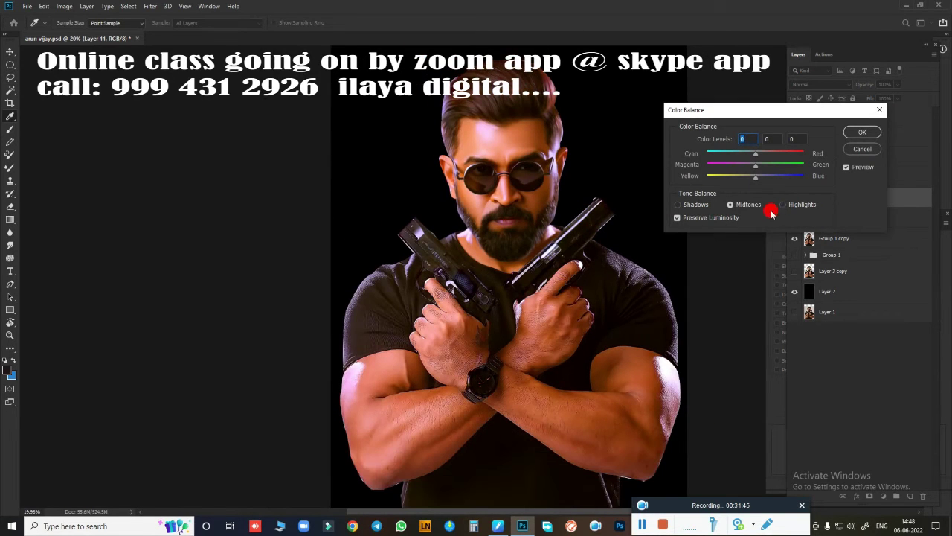
mouse_move(770, 177)
mouse_down()
mouse_move(719, 171)
mouse_move(729, 169)
mouse_up()
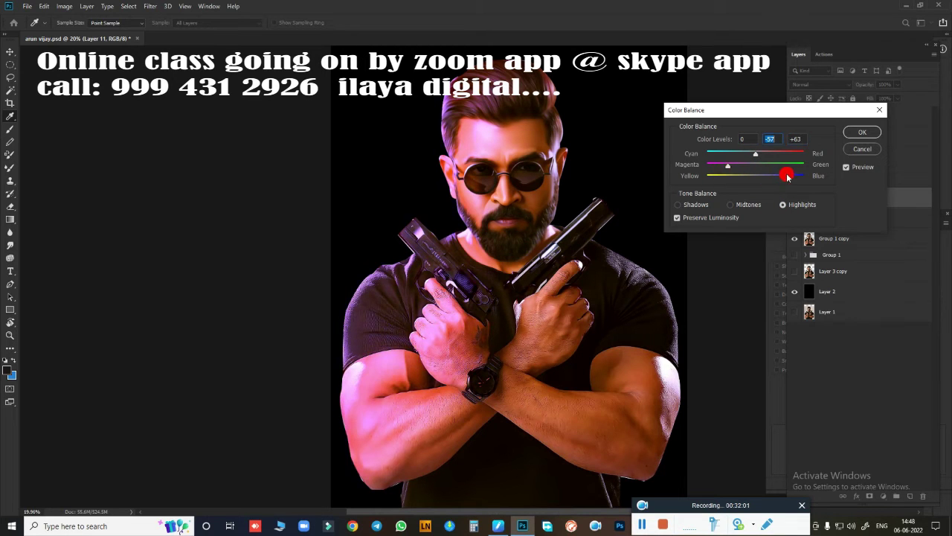
click(862, 131)
Colour-balance Layer 10's highlights to -5, +67, -31 for a warmer red tint
click(811, 183)
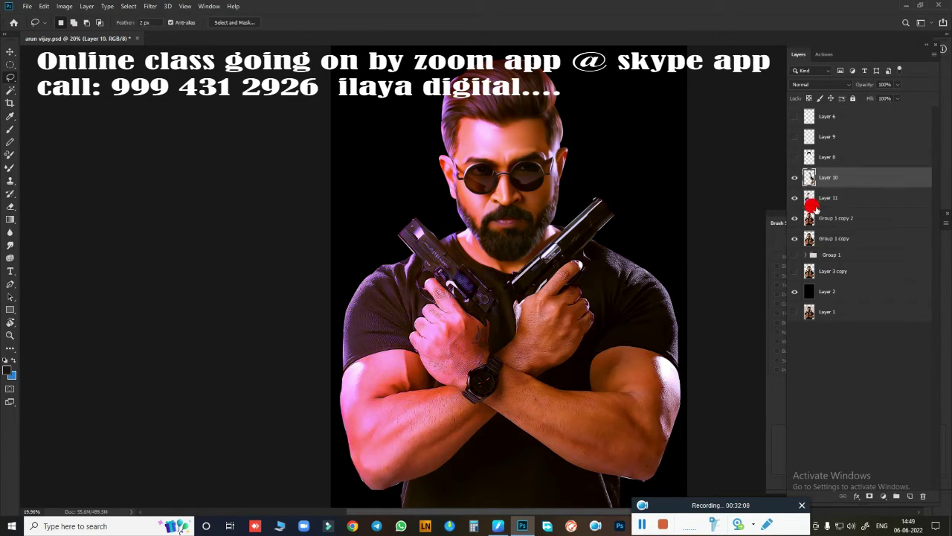
key(ctrl+b)
drag(756, 179, 746, 177)
mouse_move(755, 153)
mouse_down()
mouse_move(773, 151)
mouse_move(719, 161)
mouse_move(740, 160)
mouse_move(732, 162)
mouse_move(740, 177)
mouse_move(729, 154)
mouse_move(797, 165)
mouse_move(783, 166)
mouse_up()
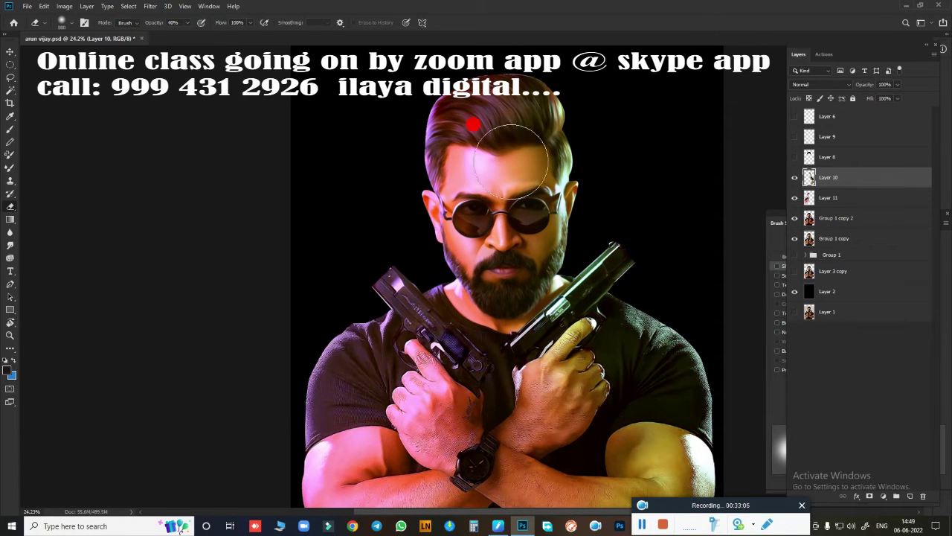
scroll(523, 484, down, 5)
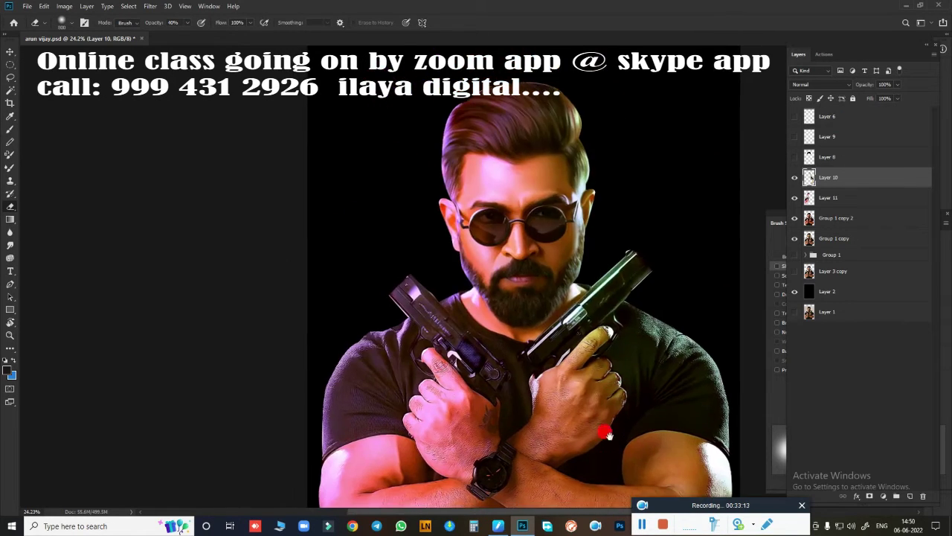
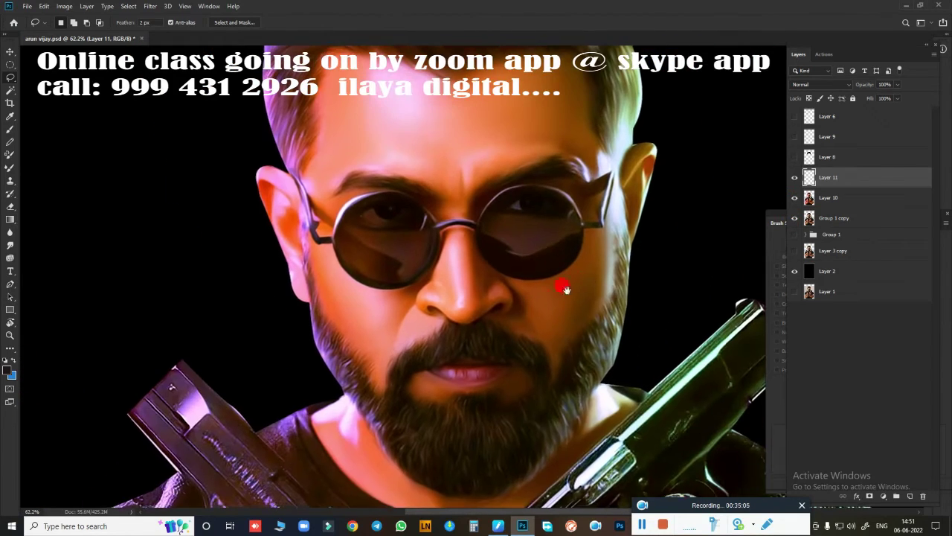
Erase the green tint beside the moustache and under the nostril at 91% eraser opacity
drag(754, 155, 736, 158)
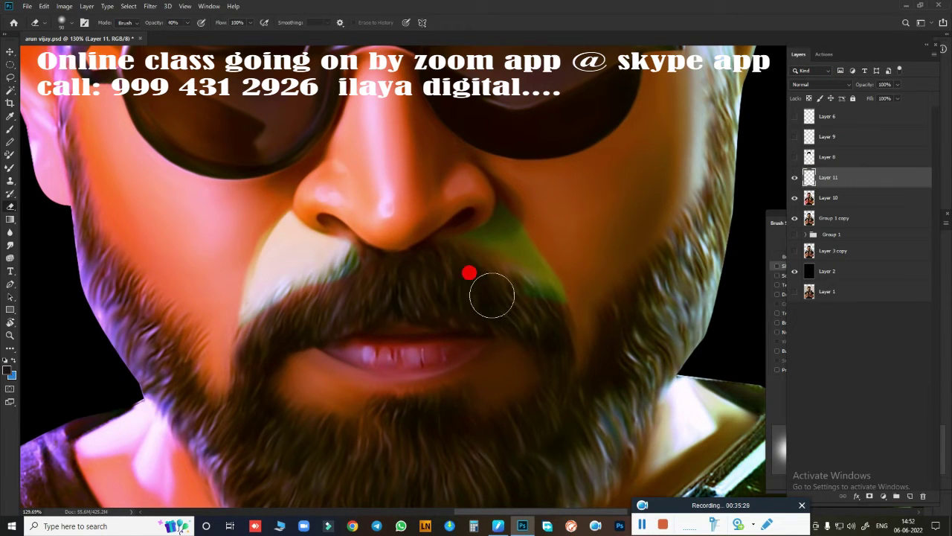
mouse_move(492, 296)
mouse_down()
mouse_move(556, 310)
mouse_move(486, 206)
mouse_move(480, 218)
mouse_up()
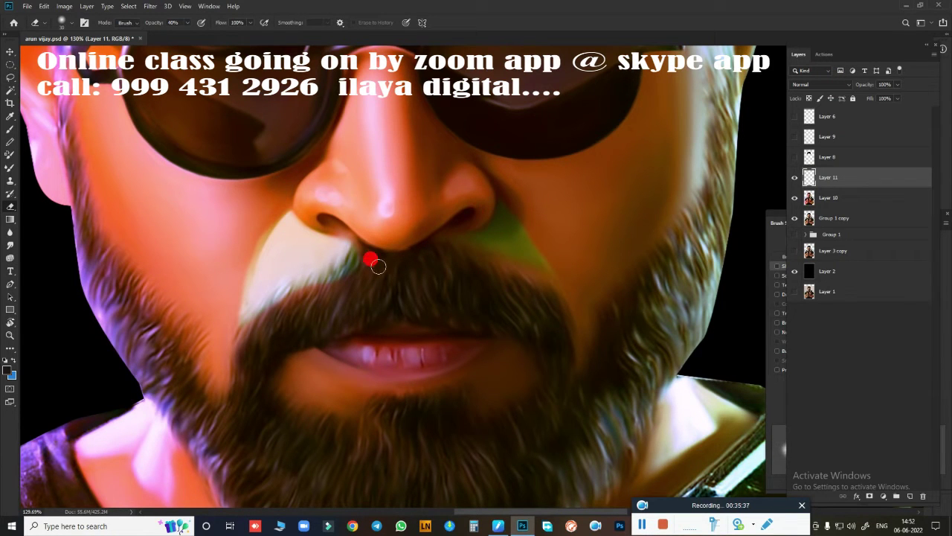
mouse_move(378, 267)
mouse_down()
mouse_move(331, 262)
mouse_move(259, 224)
mouse_move(229, 309)
mouse_up()
drag(187, 25, 208, 33)
mouse_move(228, 329)
mouse_down()
mouse_move(313, 200)
mouse_move(241, 234)
mouse_move(314, 276)
mouse_up()
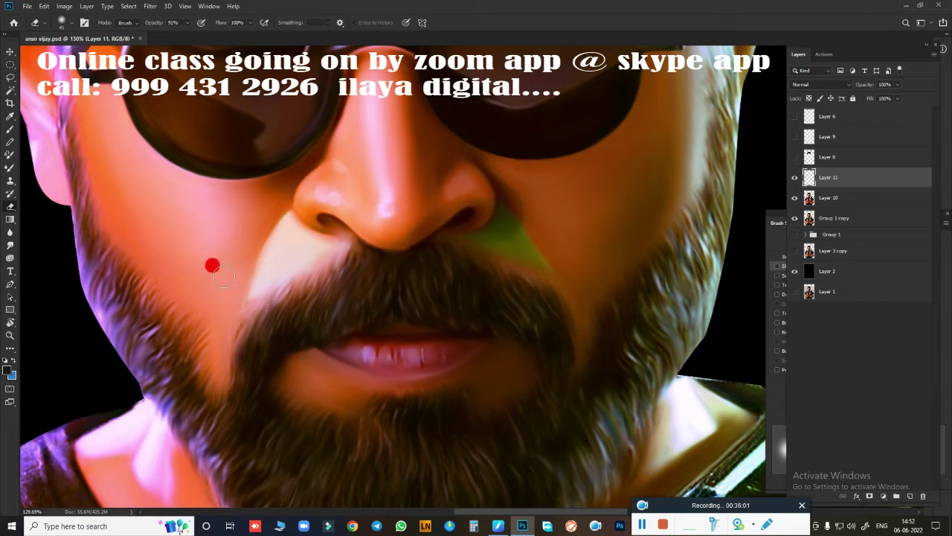
scroll(463, 302, down, 5)
scroll(562, 331, up, 5)
Soften the cheek patch with a Gaussian Blur of radius 5.0
click(151, 6)
mouse_move(156, 119)
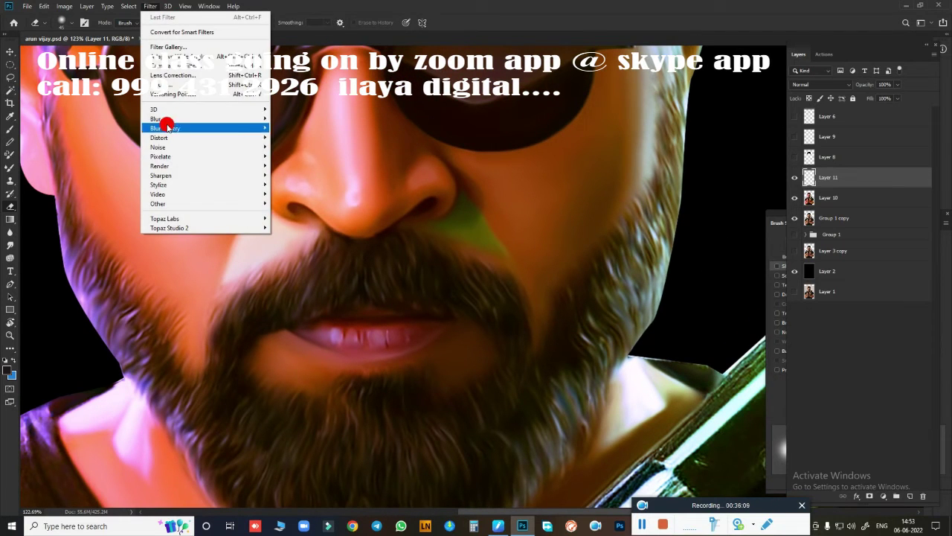
click(298, 156)
drag(631, 267, 648, 266)
key(Return)
Fit the image in view and test a Hue/Saturation shift, then cancel it
key(e)
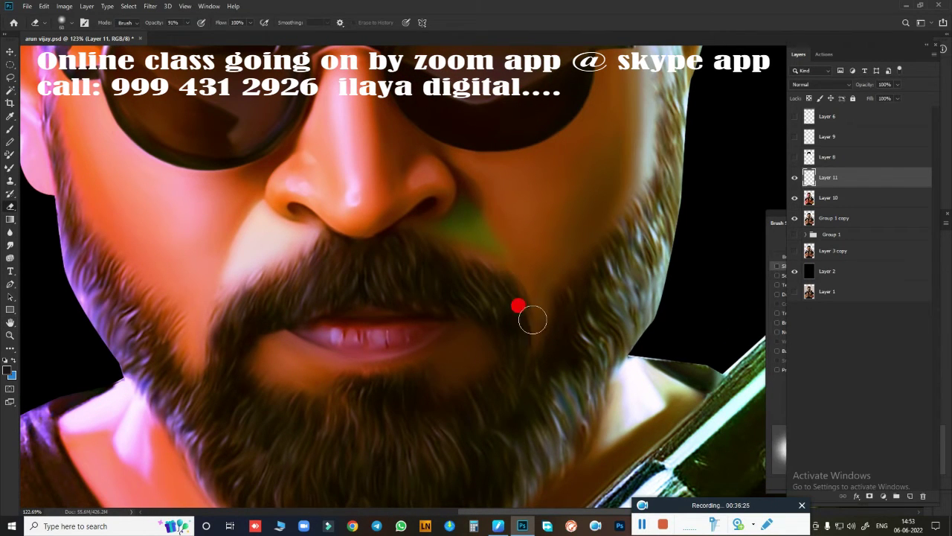
key(ctrl+0)
key(ctrl+u)
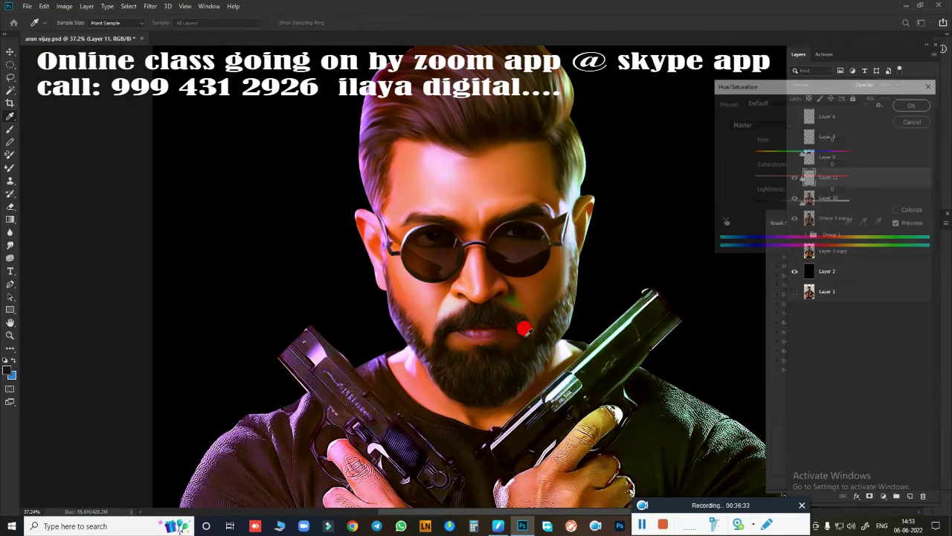
drag(802, 152, 753, 153)
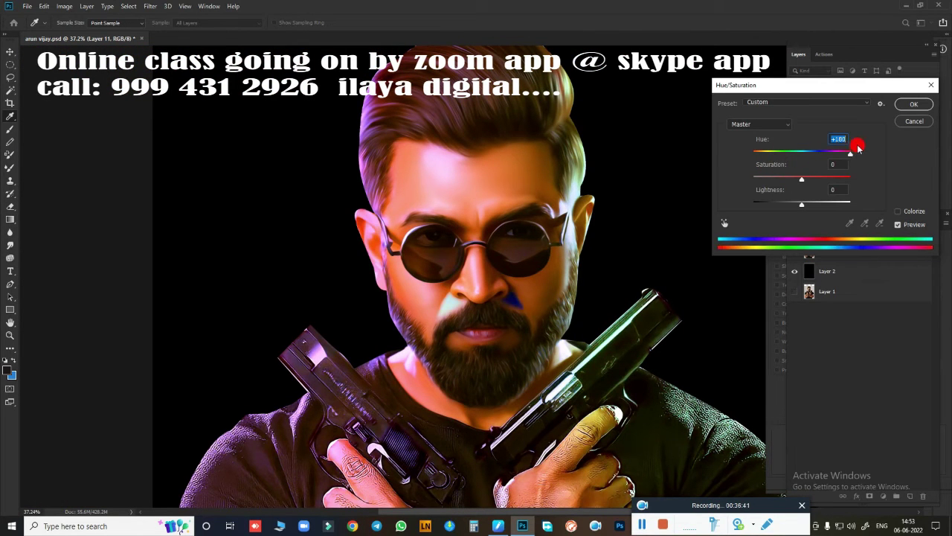
click(904, 125)
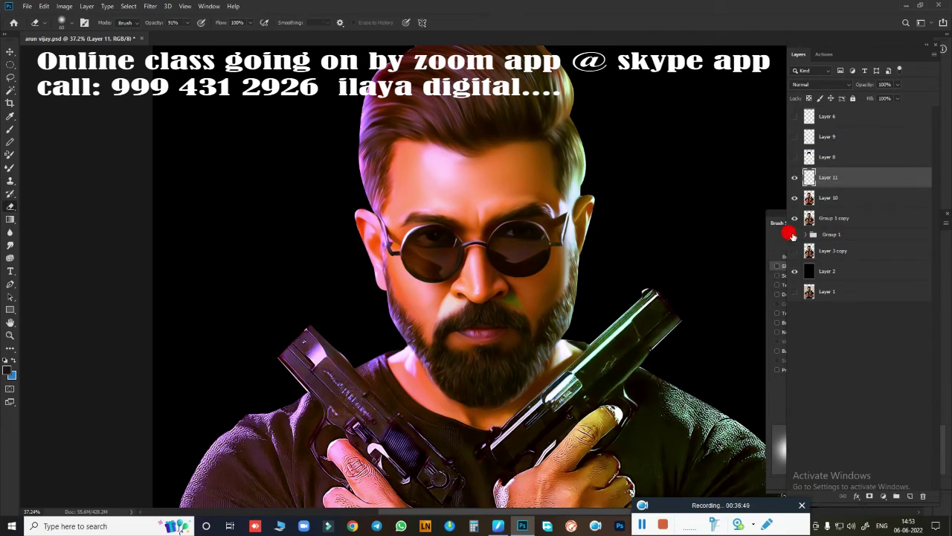
Merge the painted cheek layer down into Layer 10
key(e)
scroll(543, 283, up, 5)
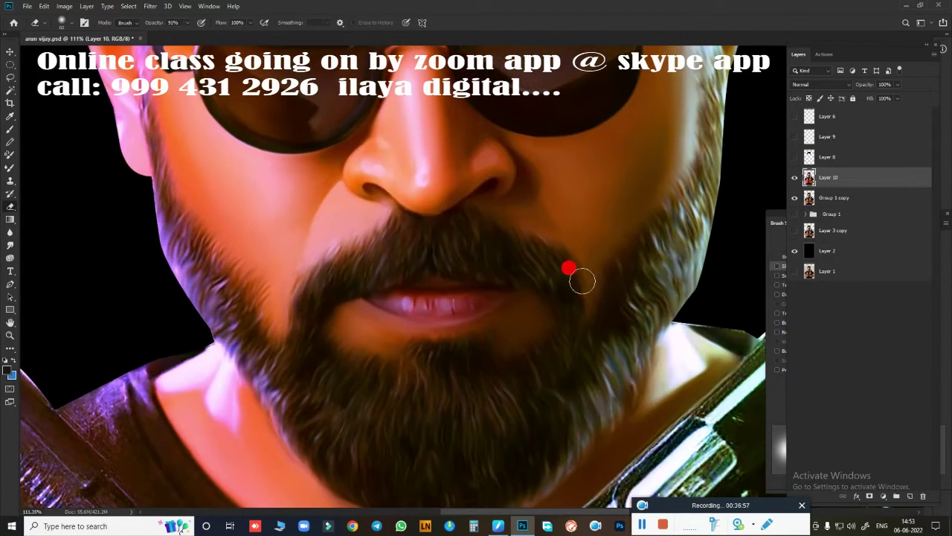
scroll(570, 297, down, 5)
scroll(588, 275, up, 5)
scroll(447, 246, down, 5)
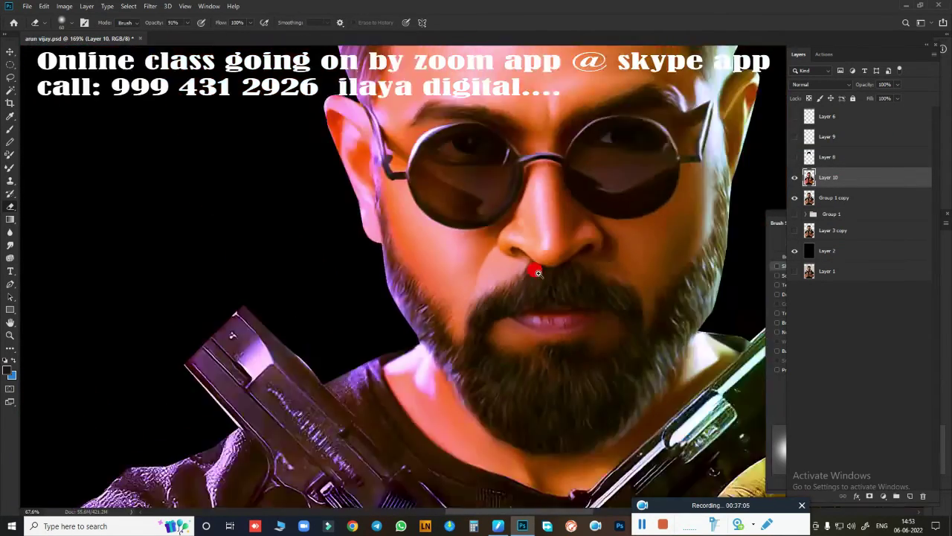
scroll(538, 272, up, 5)
Lasso the skin patches on both sides of the nose and feather the selection
key(l)
drag(649, 188, 595, 233)
drag(360, 192, 361, 195)
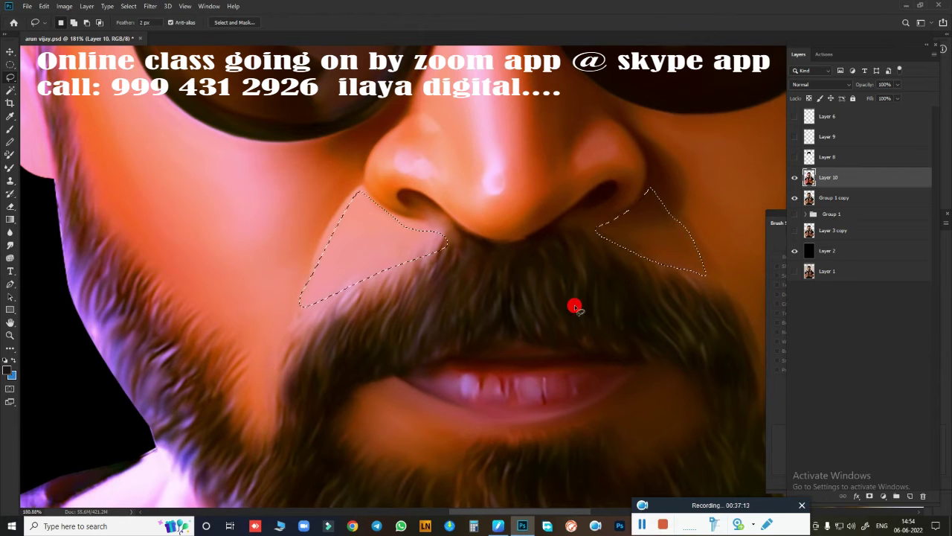
scroll(573, 304, down, 3)
key(shift+F6)
key(Return)
Tint the selected skin pinker with Color Balance and turn Layers 6, 9 and 8 back on
key(ctrl+b)
mouse_move(755, 152)
mouse_down()
mouse_move(731, 153)
mouse_move(782, 175)
mouse_up()
key(Return)
scroll(679, 256, down, 8)
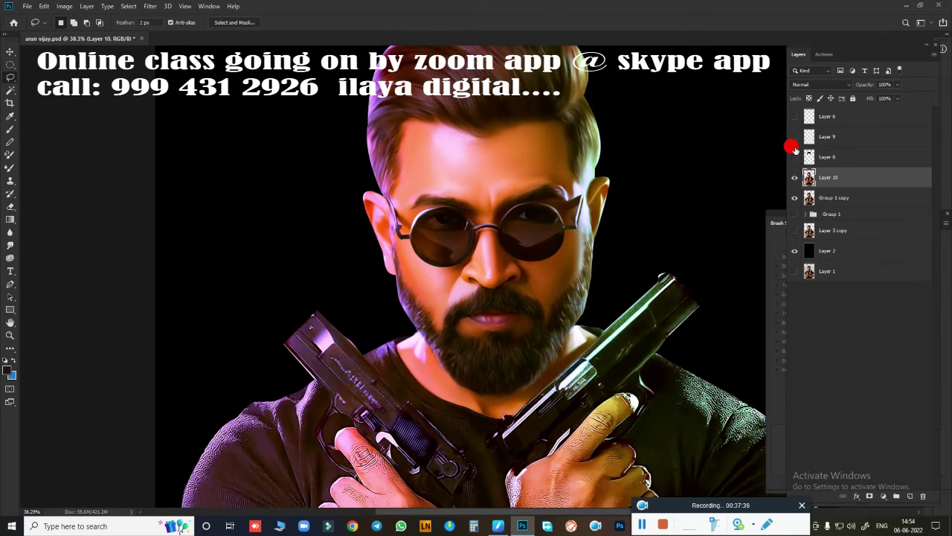
drag(795, 157, 794, 116)
scroll(664, 239, down, 2)
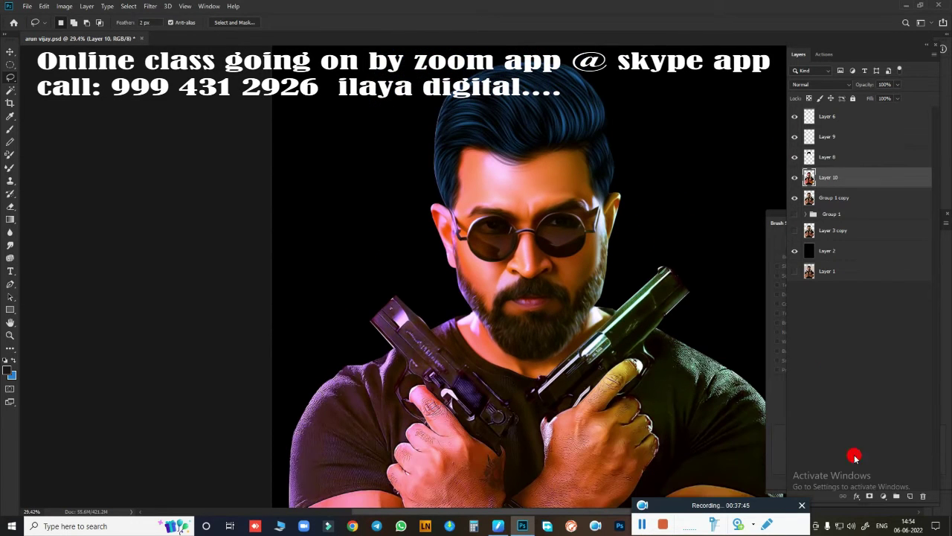
Add a Gradient Overlay effect to Layer 6 and reposition it on the hair
click(796, 117)
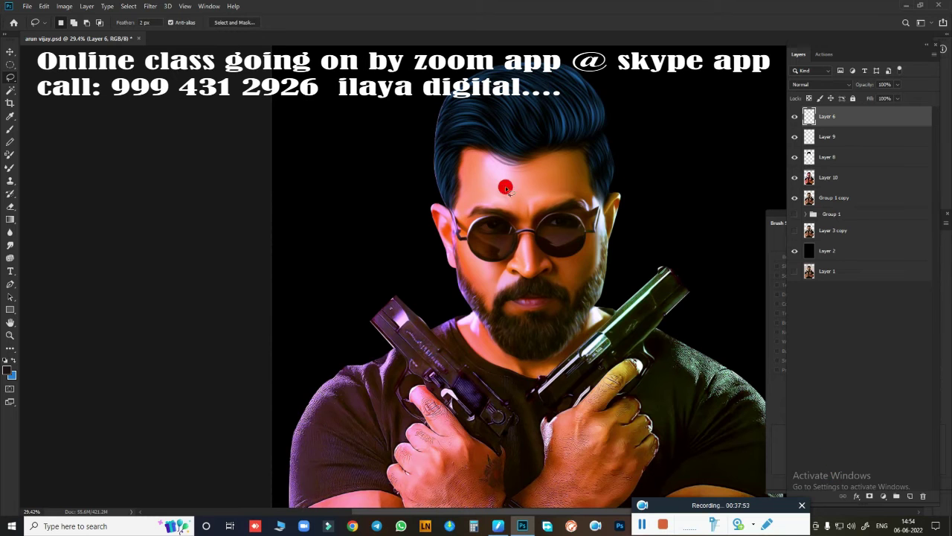
click(866, 497)
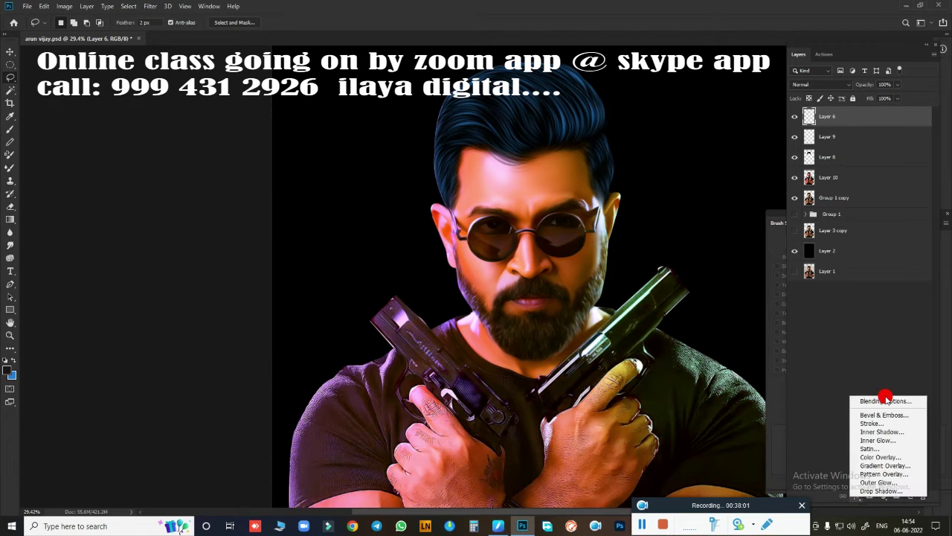
click(871, 466)
scroll(476, 298, up, 2)
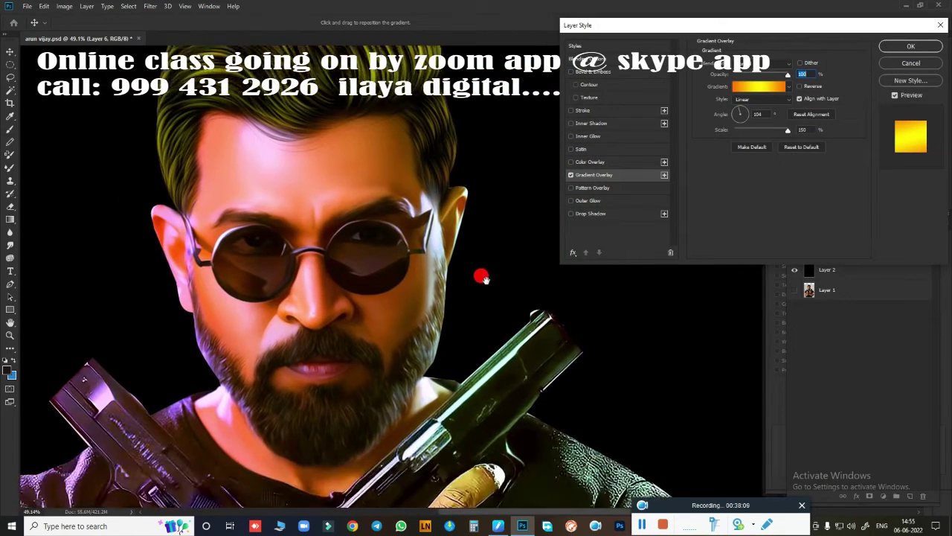
scroll(538, 339, up, 1)
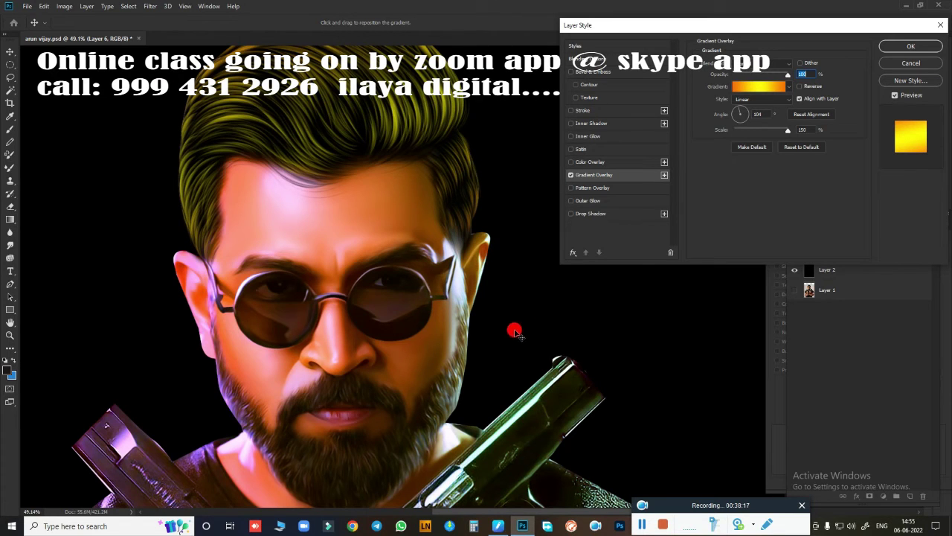
drag(497, 263, 504, 307)
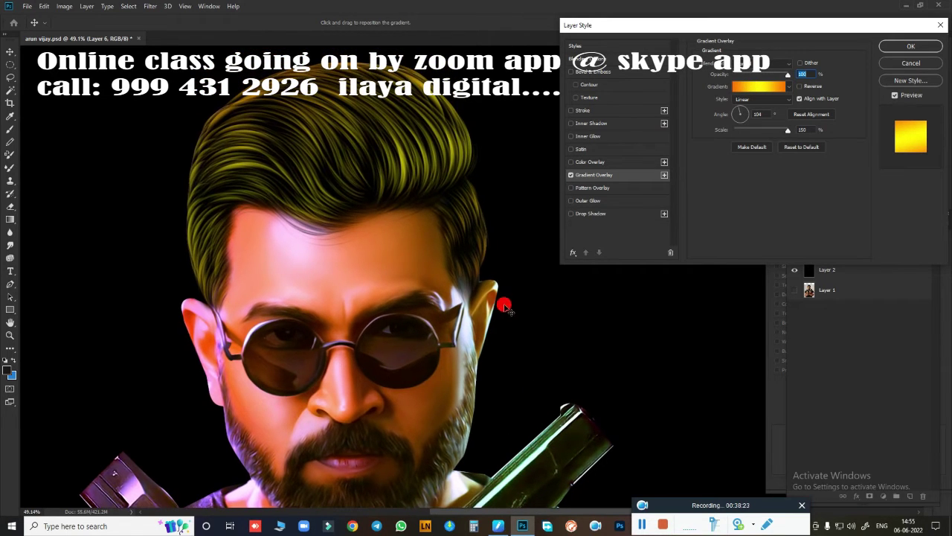
Preview several gradient presets in the Gradient Editor, including Spectrum, Black-White and Blue-Red-Yellow
click(761, 88)
click(779, 290)
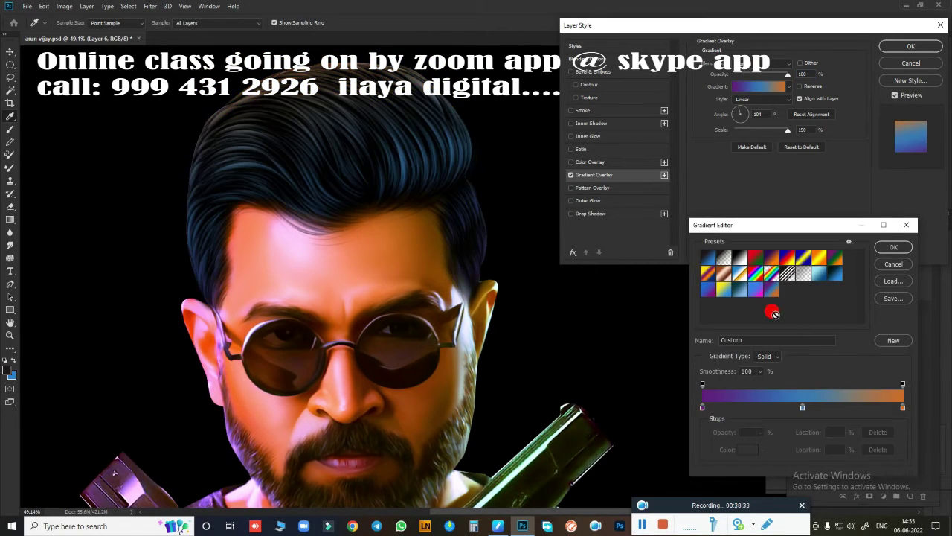
click(757, 277)
scroll(646, 336, down, 3)
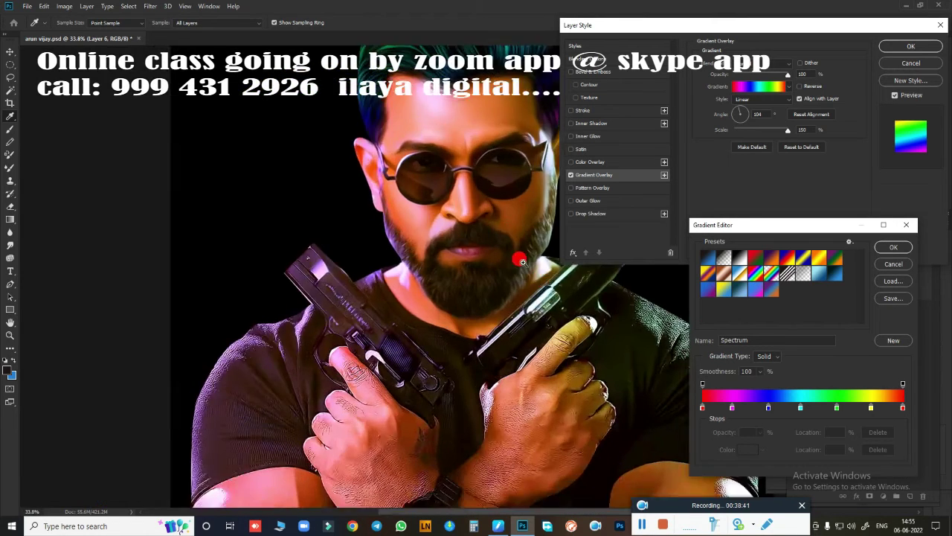
click(707, 258)
click(740, 257)
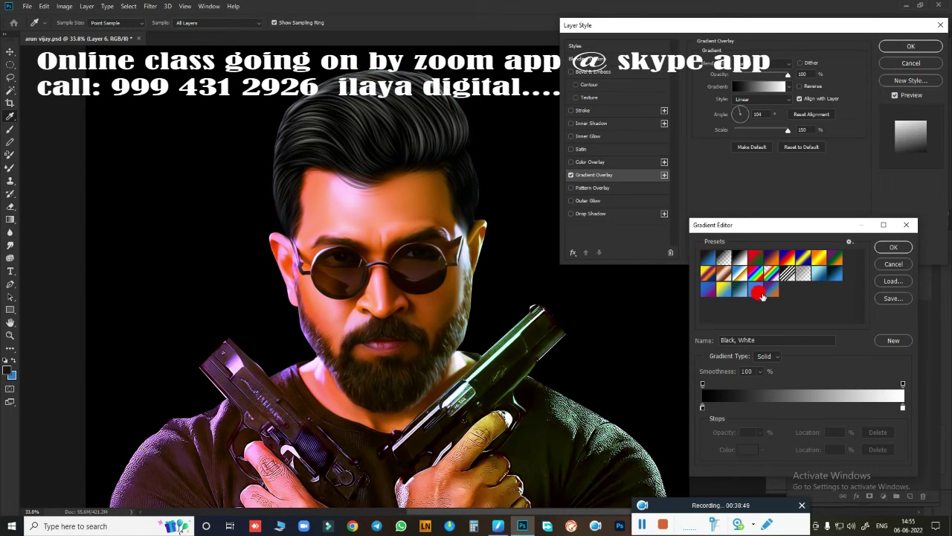
click(757, 257)
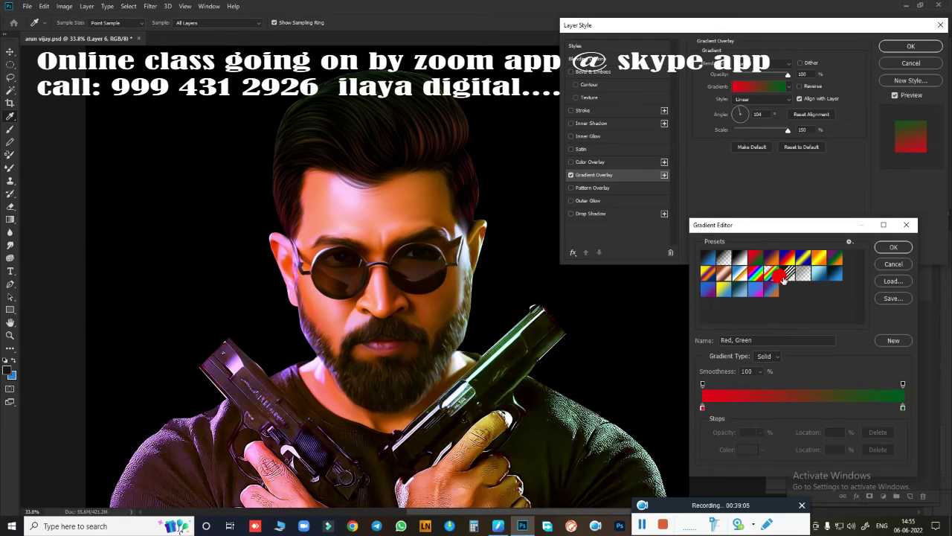
click(822, 274)
click(831, 273)
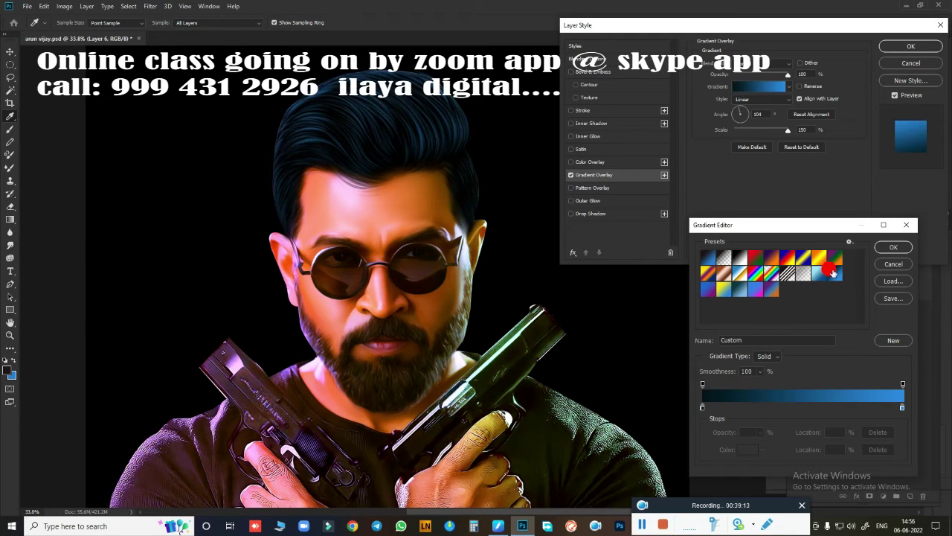
click(832, 260)
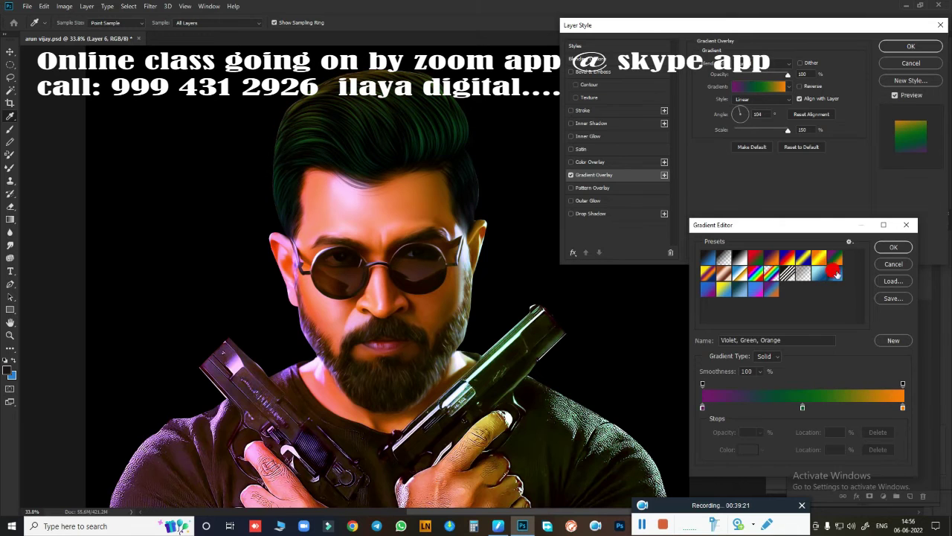
click(818, 257)
click(790, 274)
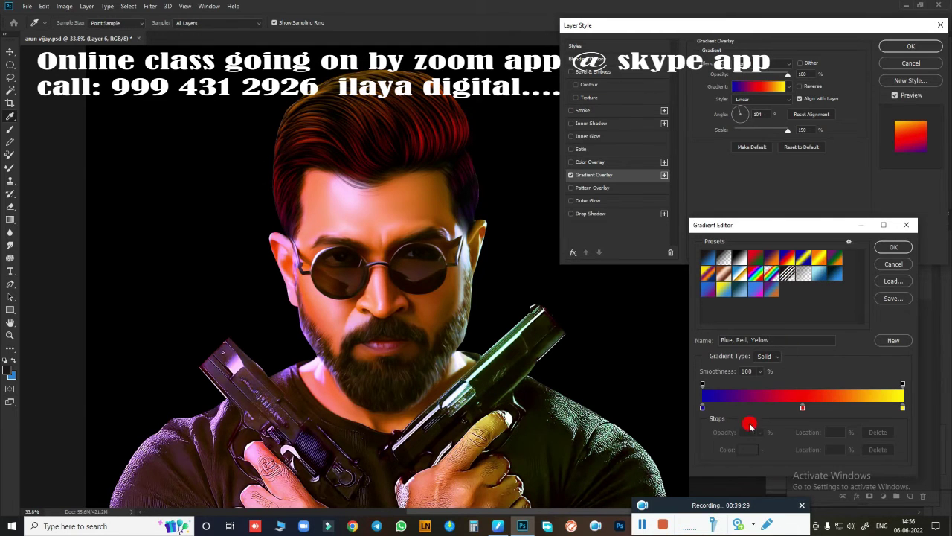
Settle on the Violet, Green, Orange preset and edit its left colour stop
drag(817, 225, 799, 72)
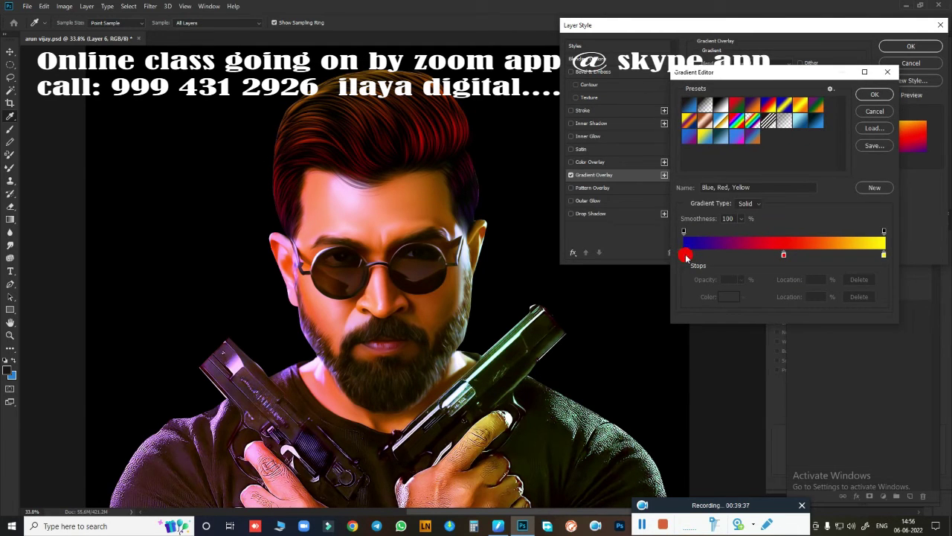
click(799, 105)
click(816, 105)
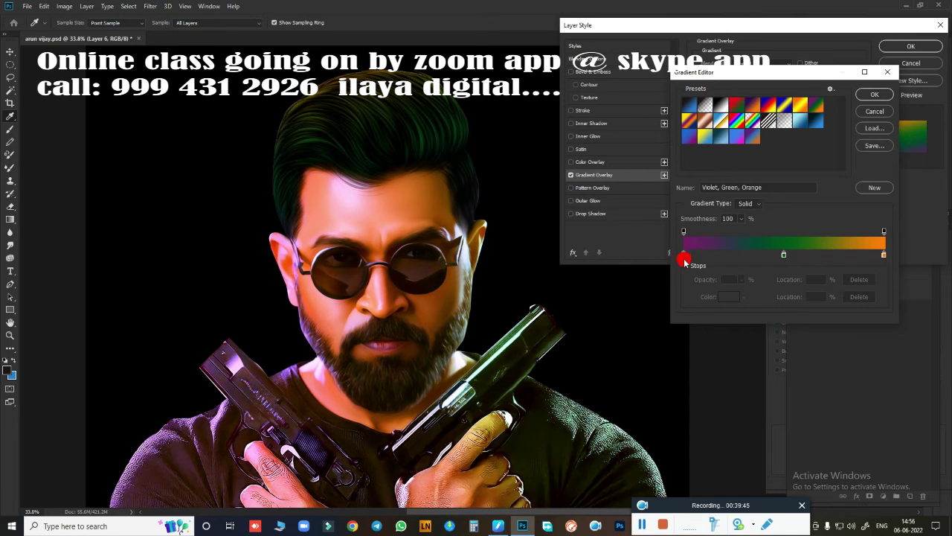
click(684, 255)
click(728, 296)
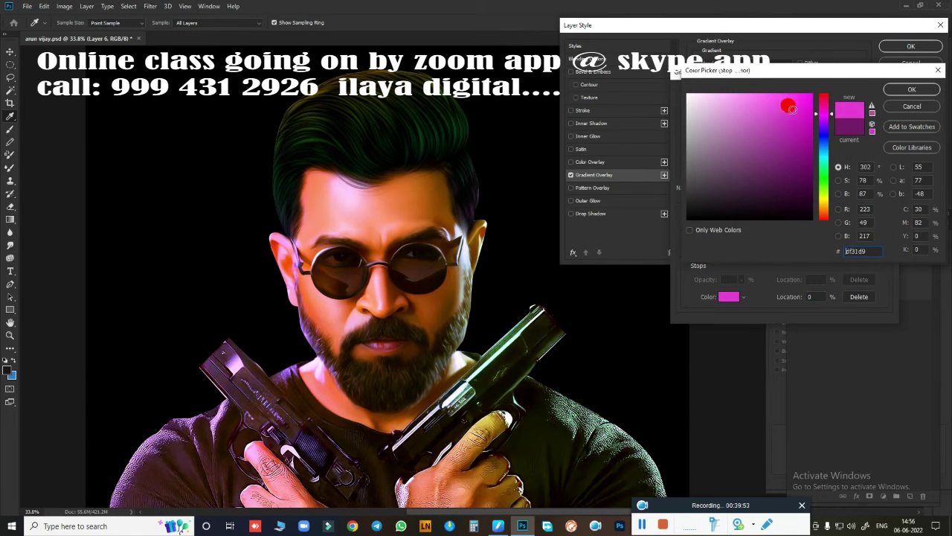
Keep the magenta left stop and add a blue colour stop at the gradient's middle
key(Return)
click(787, 255)
click(728, 296)
click(824, 147)
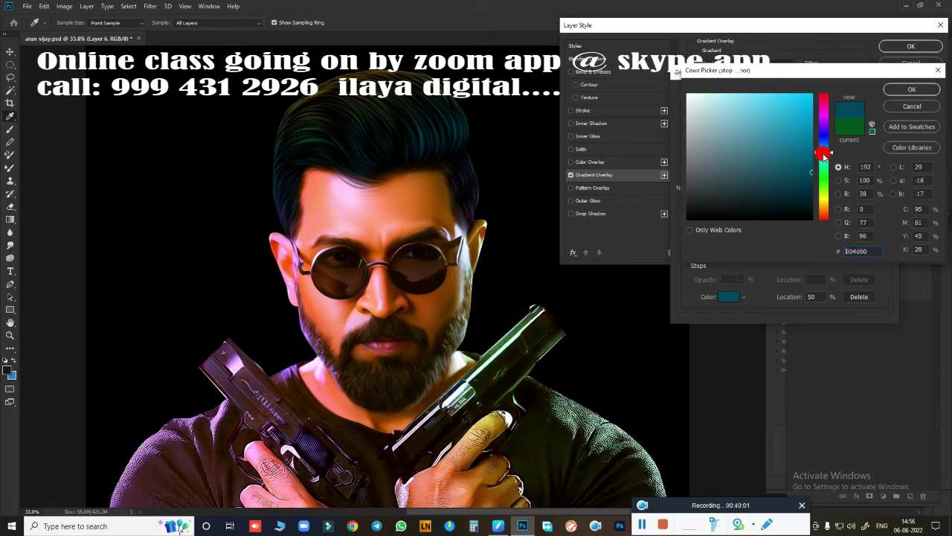
click(781, 116)
drag(781, 136, 781, 104)
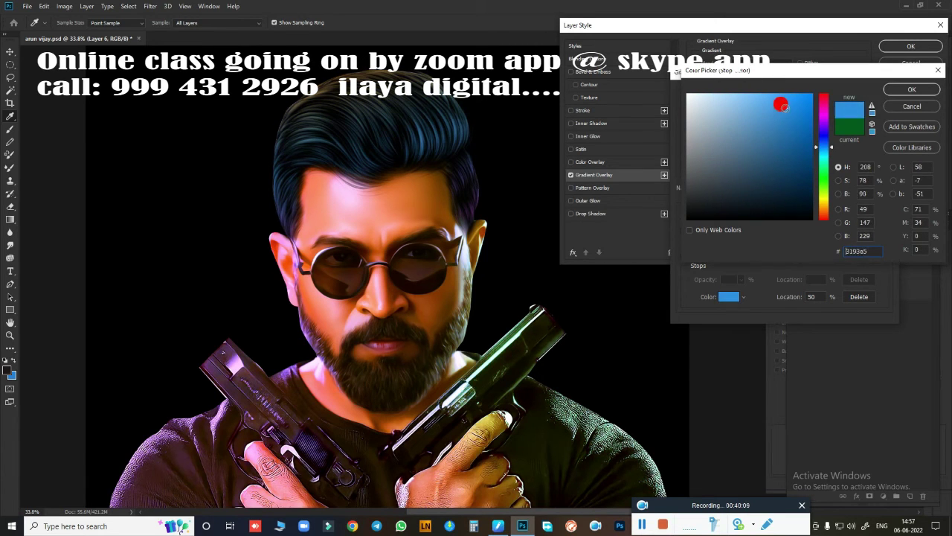
click(910, 89)
Set the gradient's right end stop to yellow (e4f110)
click(884, 255)
click(728, 296)
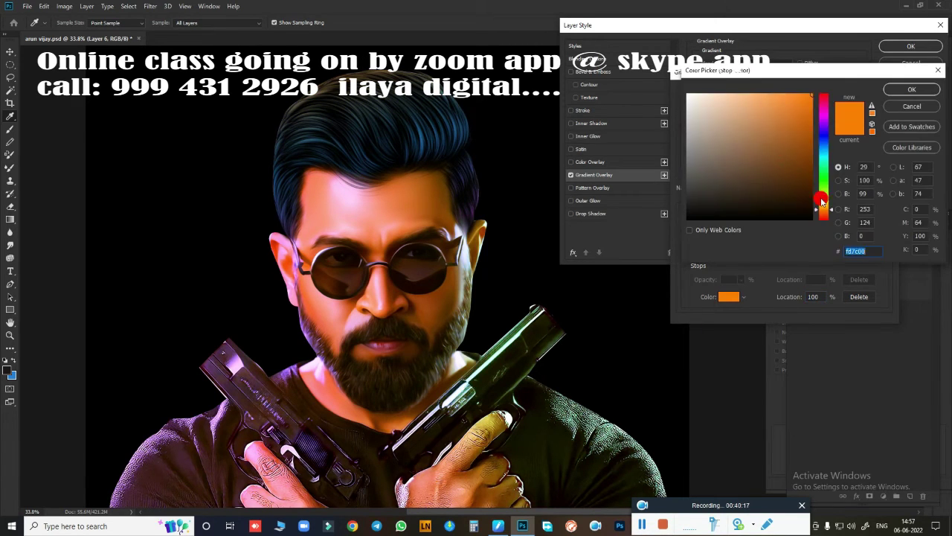
click(791, 132)
mouse_move(823, 204)
mouse_down()
mouse_move(825, 94)
mouse_move(823, 212)
mouse_move(823, 103)
mouse_move(832, 109)
mouse_up()
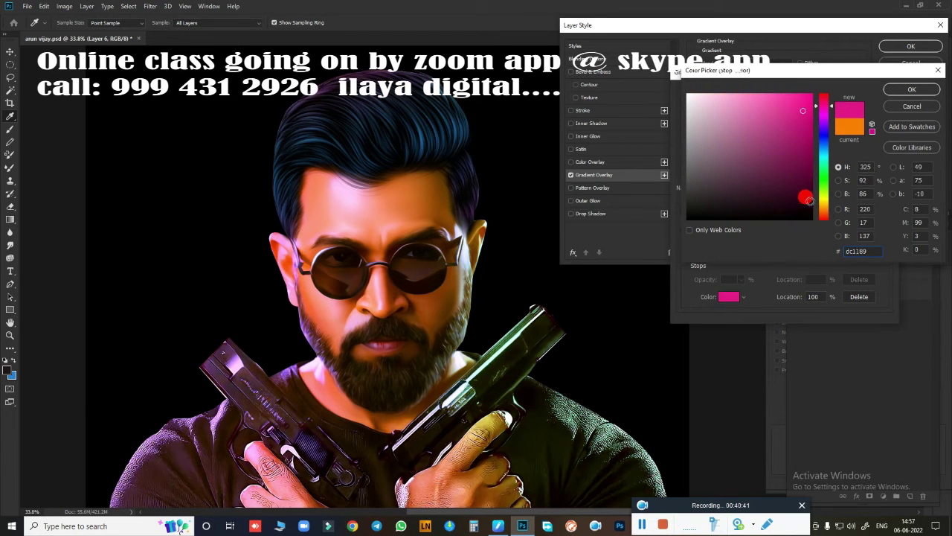
drag(823, 183, 823, 220)
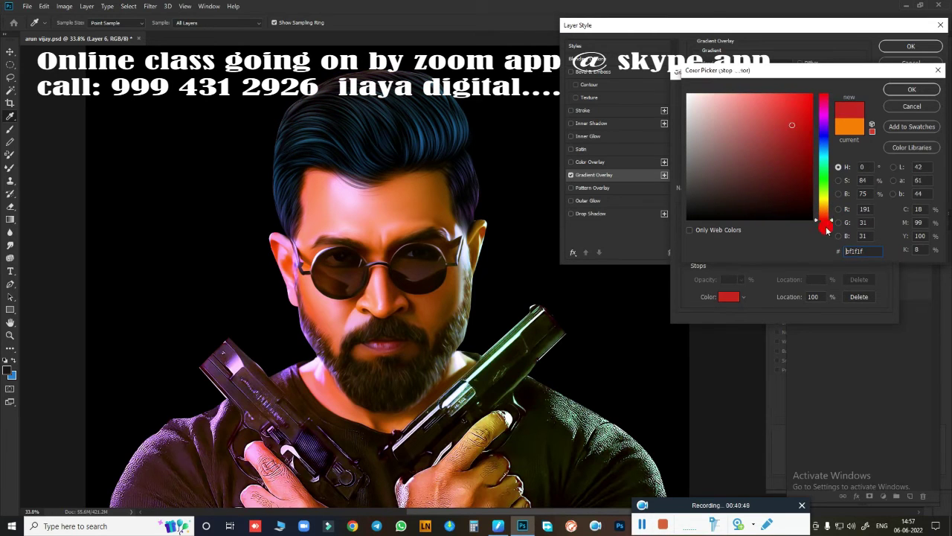
mouse_move(841, 185)
mouse_down()
mouse_move(825, 191)
mouse_move(826, 202)
mouse_up()
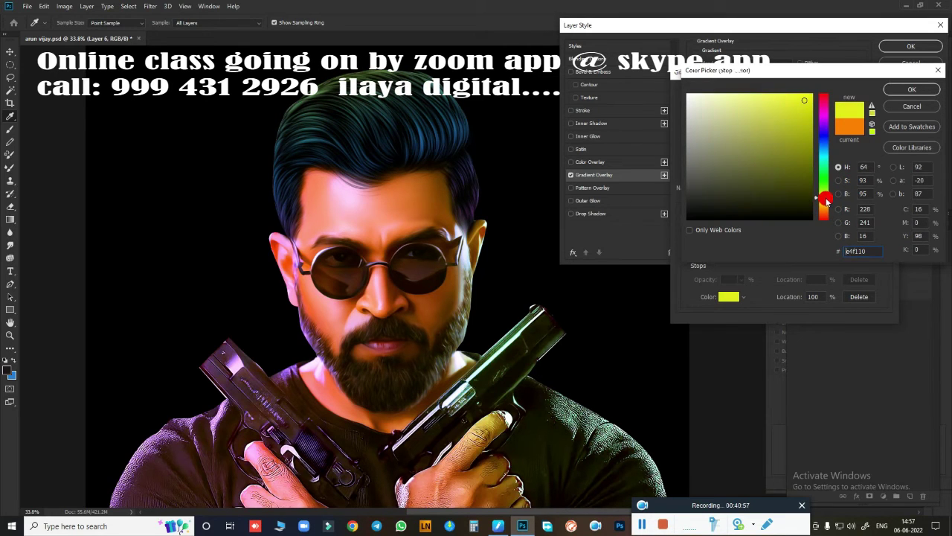
click(912, 89)
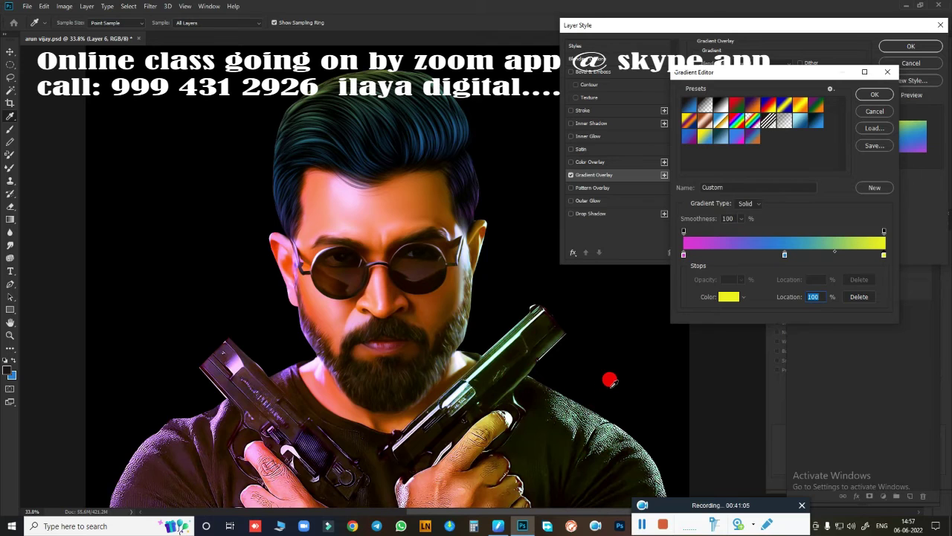
Apply the magenta-to-yellow gradient, tightening its scale and changing its angle on the hair
click(875, 94)
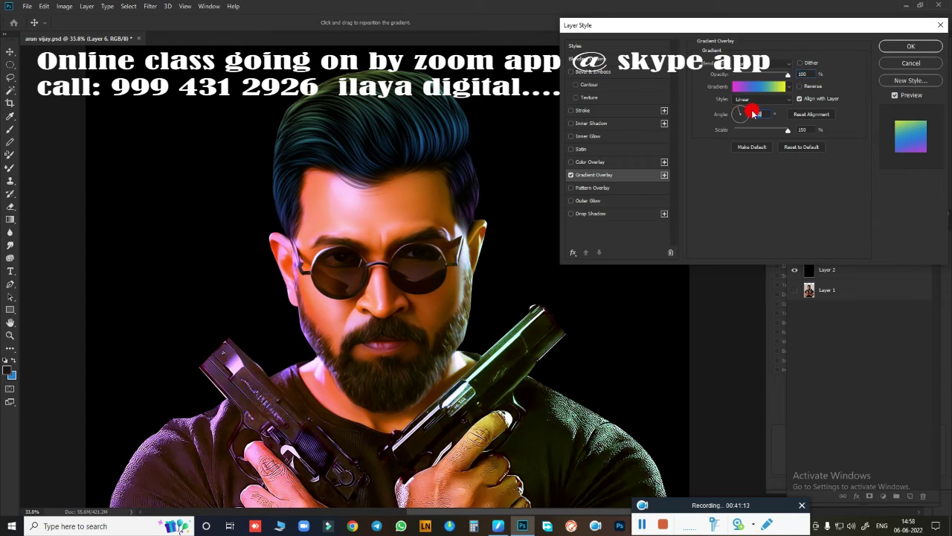
mouse_move(782, 133)
mouse_down()
mouse_move(733, 149)
mouse_move(766, 130)
mouse_move(740, 133)
mouse_up()
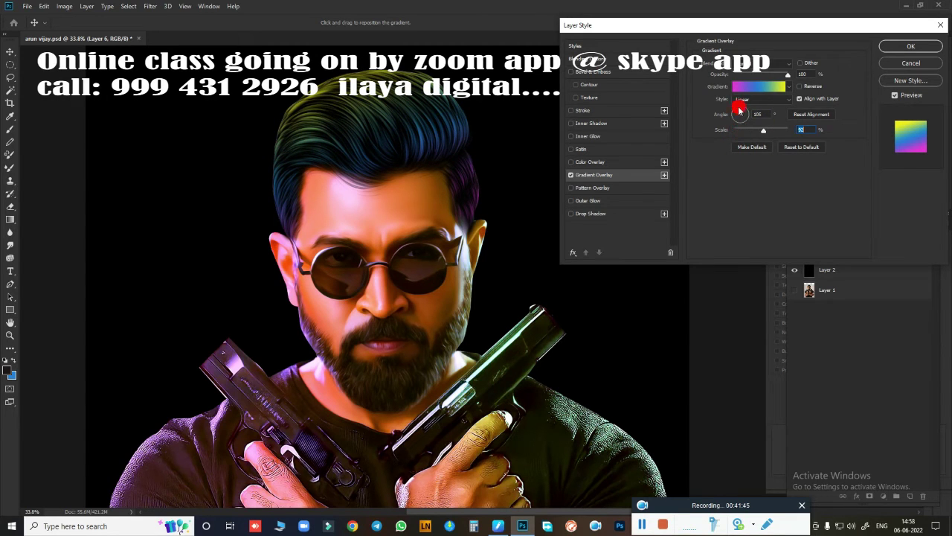
mouse_move(740, 110)
mouse_down()
mouse_move(733, 144)
mouse_move(734, 119)
mouse_move(746, 116)
mouse_up()
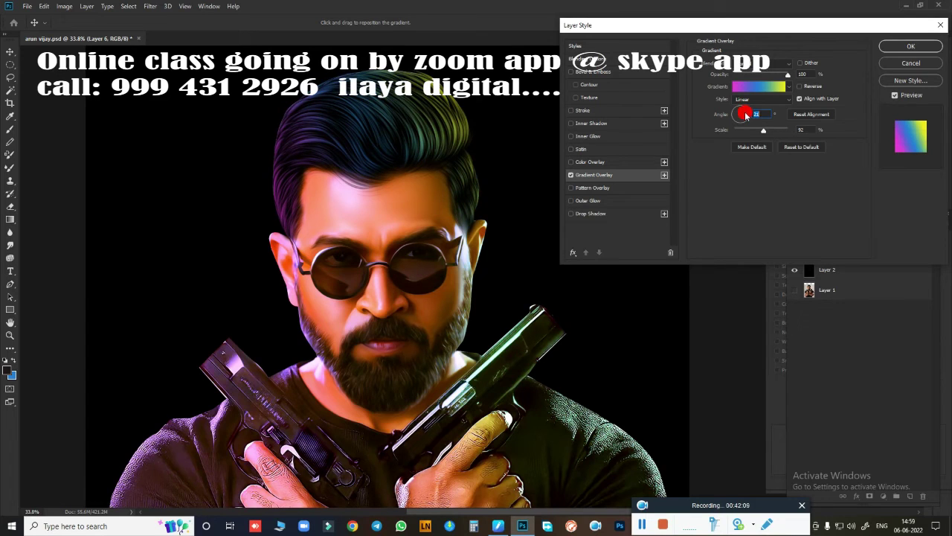
click(900, 50)
click(856, 495)
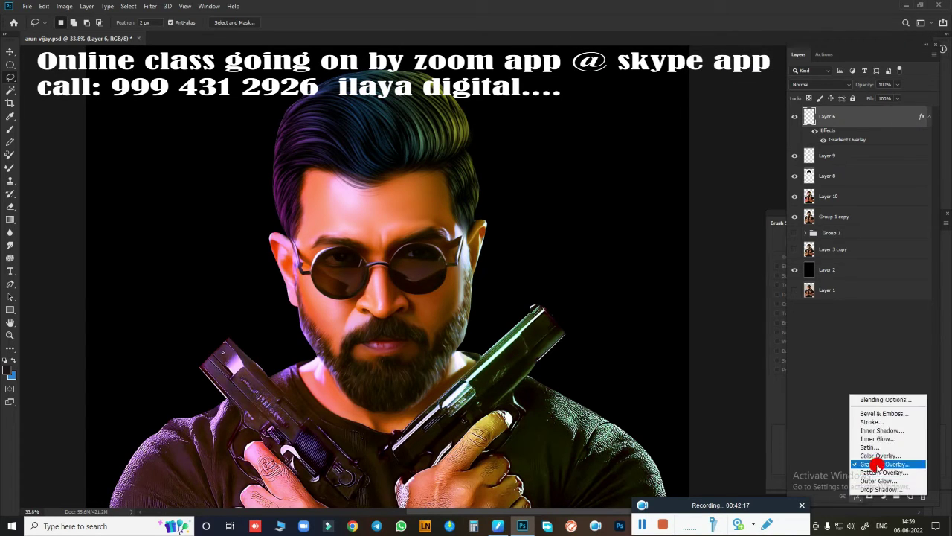
click(874, 467)
mouse_move(764, 125)
mouse_down()
mouse_move(741, 138)
mouse_move(754, 138)
mouse_up()
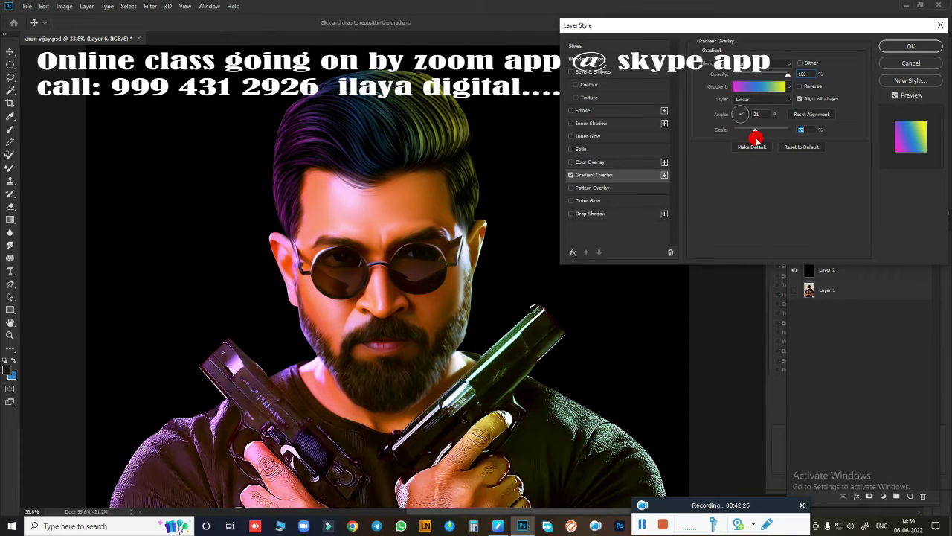
click(901, 46)
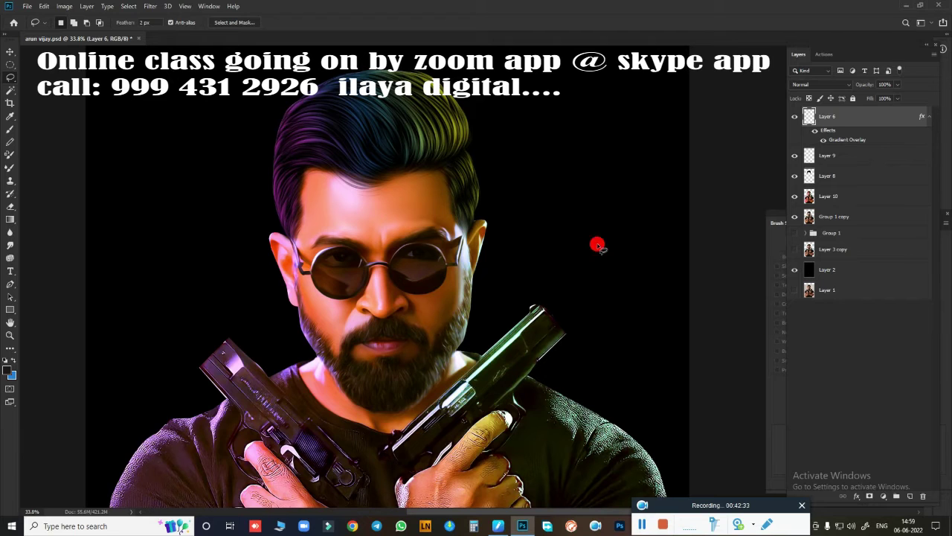
Darken the gradient's start stop to deep purple (5f105c)
click(844, 492)
click(874, 464)
click(737, 91)
double_click(687, 257)
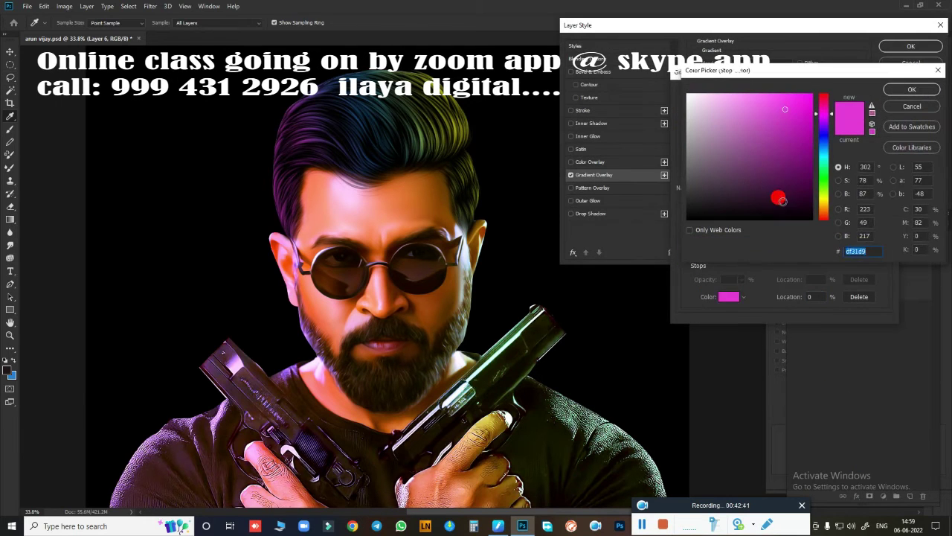
click(787, 173)
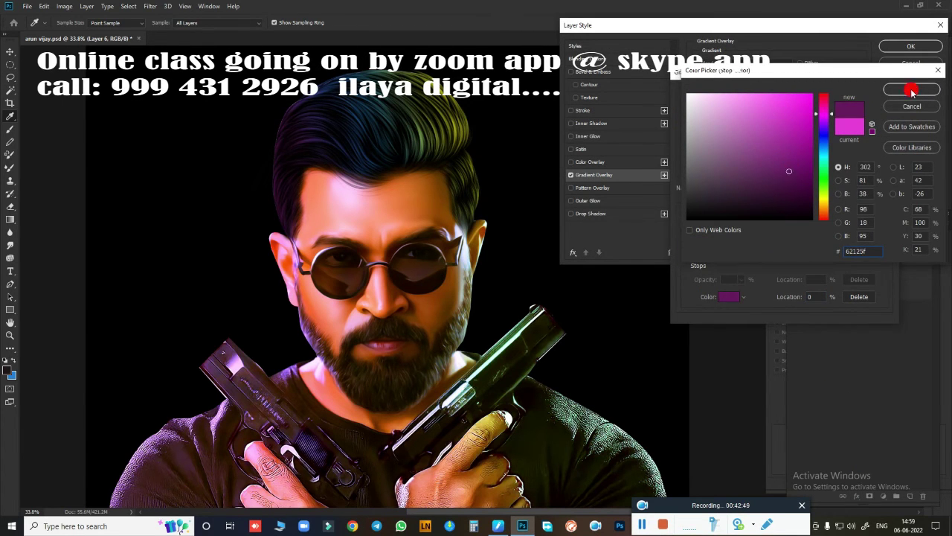
click(912, 90)
Change the end stop to a slightly muted yellow and commit the overlay to Layer 6
click(883, 255)
click(729, 296)
drag(824, 198, 834, 202)
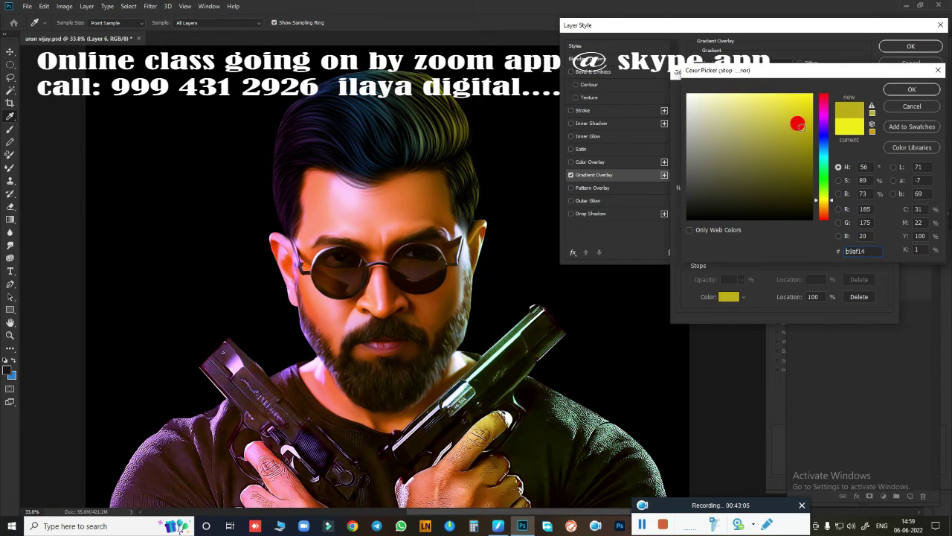
drag(797, 121, 797, 97)
click(912, 89)
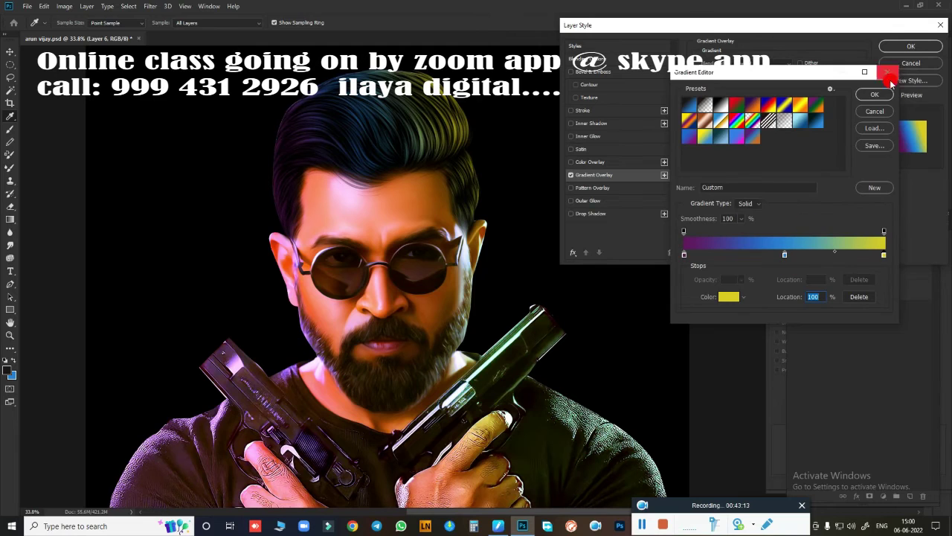
click(876, 93)
click(903, 46)
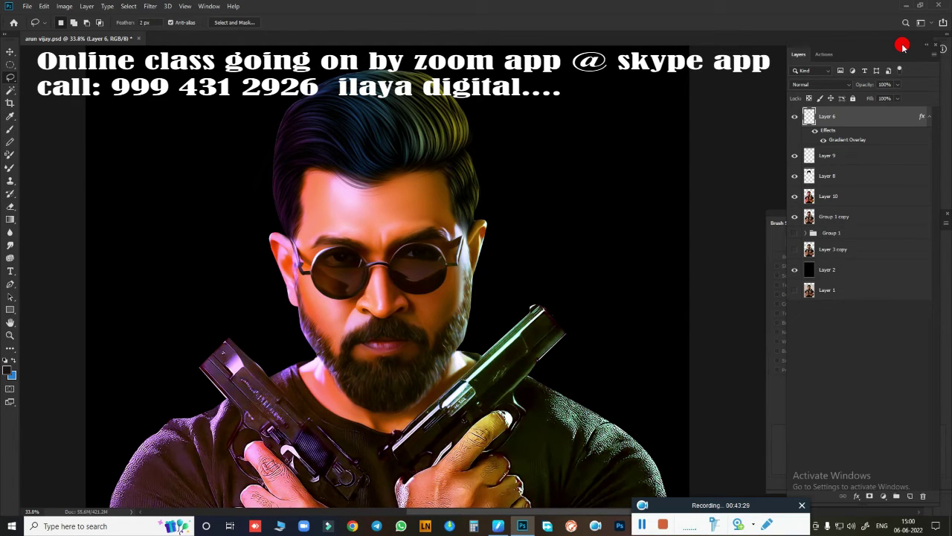
Merge the hair gradient into a plain layer and shift its hue with lower saturation
click(907, 497)
key(ctrl+e)
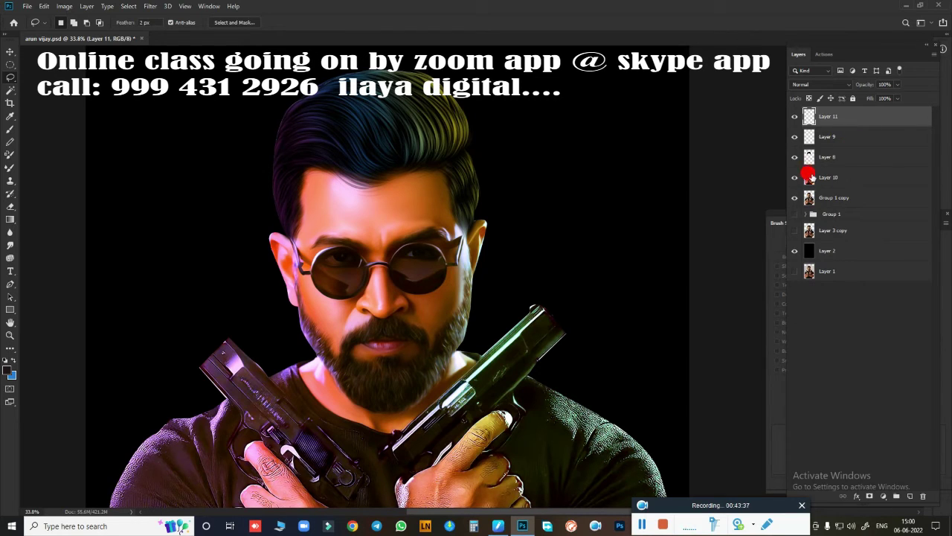
key(ctrl+u)
mouse_move(803, 152)
mouse_down()
mouse_move(851, 151)
mouse_move(778, 153)
mouse_move(804, 151)
mouse_move(793, 153)
mouse_up()
mouse_move(802, 178)
mouse_down()
mouse_move(777, 185)
mouse_move(828, 177)
mouse_move(809, 180)
mouse_up()
click(914, 104)
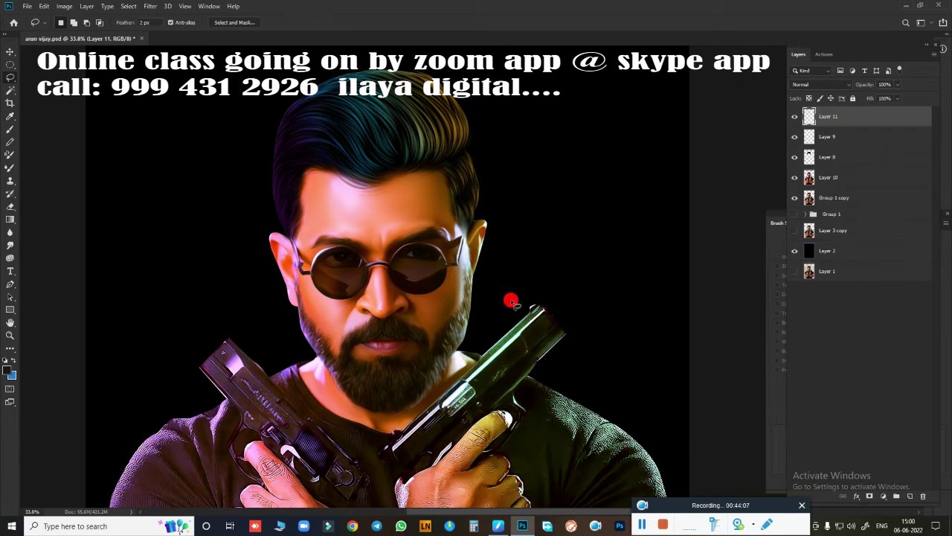
Compare with Layer 9 hidden and shown, then add a new empty layer
click(794, 137)
click(793, 137)
key(ctrl+shift+alt+n)
key(b)
scroll(446, 127, up, 2)
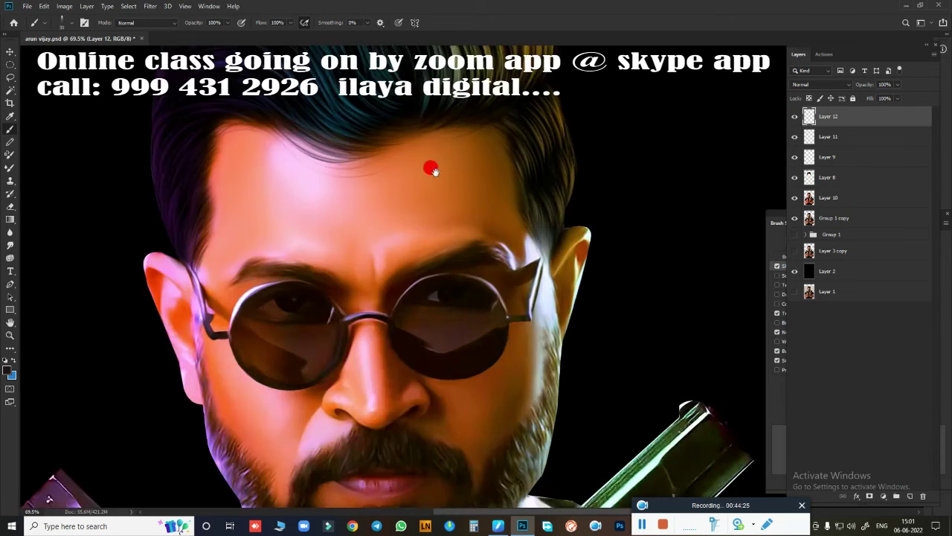
scroll(439, 223, up, 2)
scroll(462, 329, down, 3)
Fill the Layer 2 background with grey and toggle layers to compare the colouring
click(839, 270)
key(alt+BackSpace)
scroll(637, 240, down, 2)
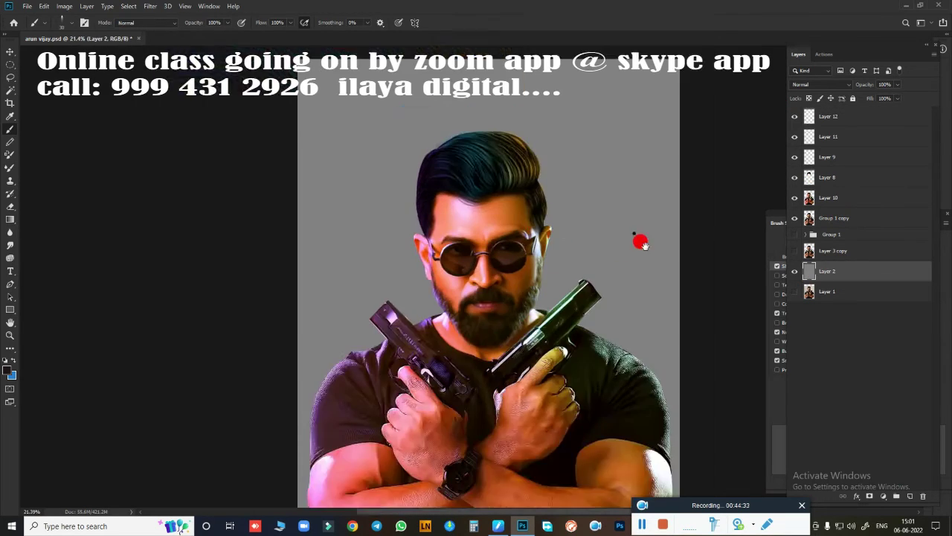
scroll(637, 241, up, 2)
click(794, 136)
click(795, 157)
click(795, 177)
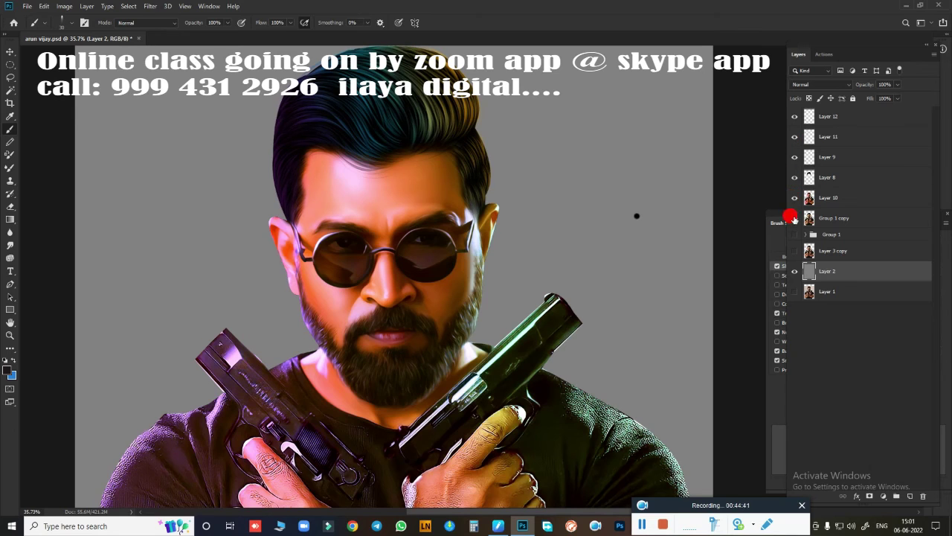
click(794, 197)
Move between Layer 10 and Group 1 copy, ending with Layer 12 targeted for painting
click(800, 198)
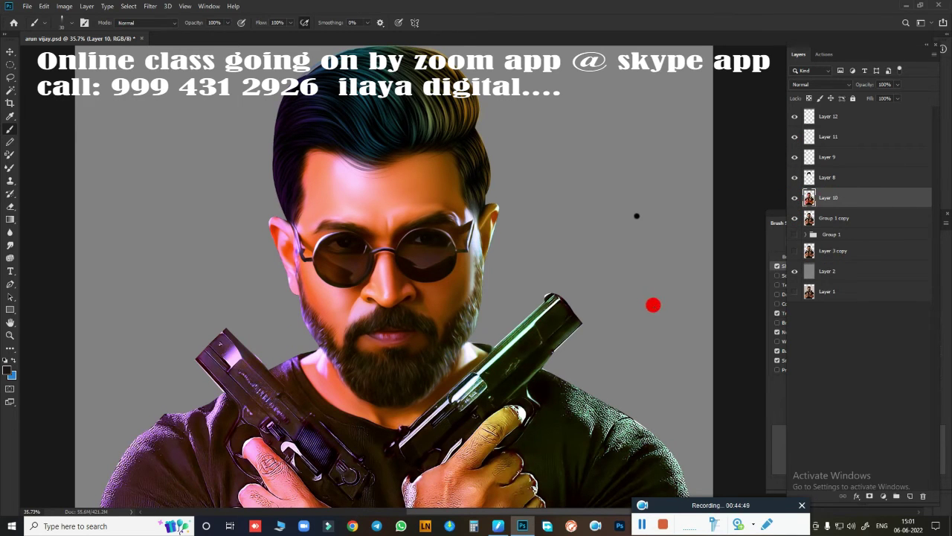
key(e)
key(alt+bracketleft)
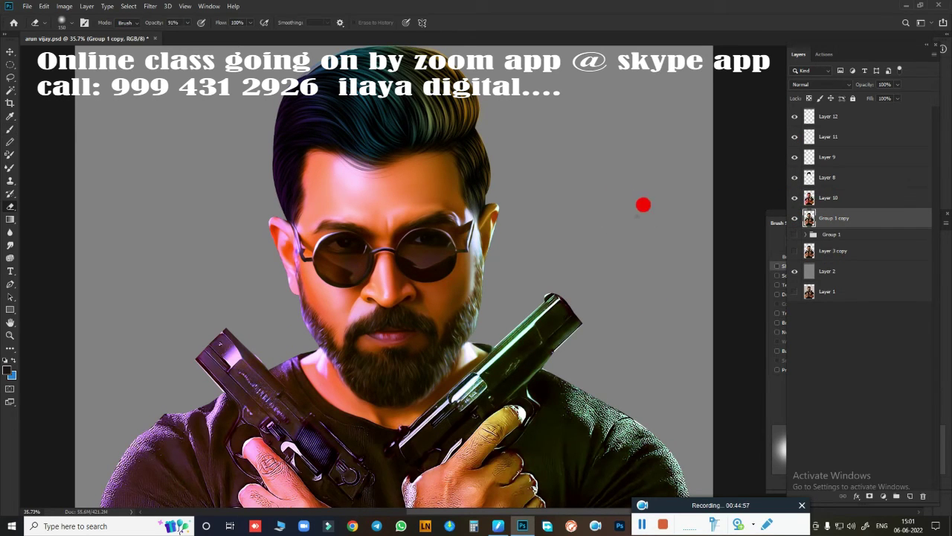
click(799, 198)
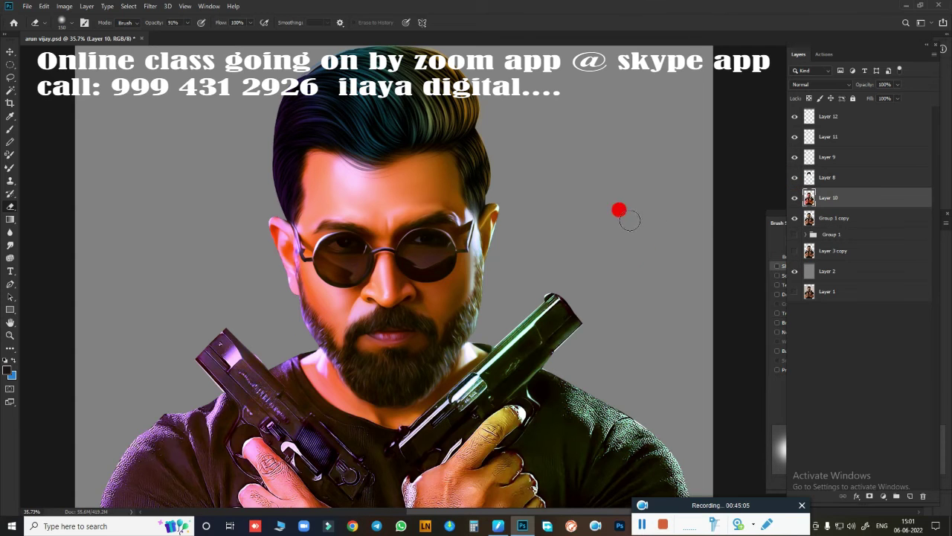
scroll(608, 262, down, 2)
scroll(598, 250, up, 2)
scroll(573, 229, down, 2)
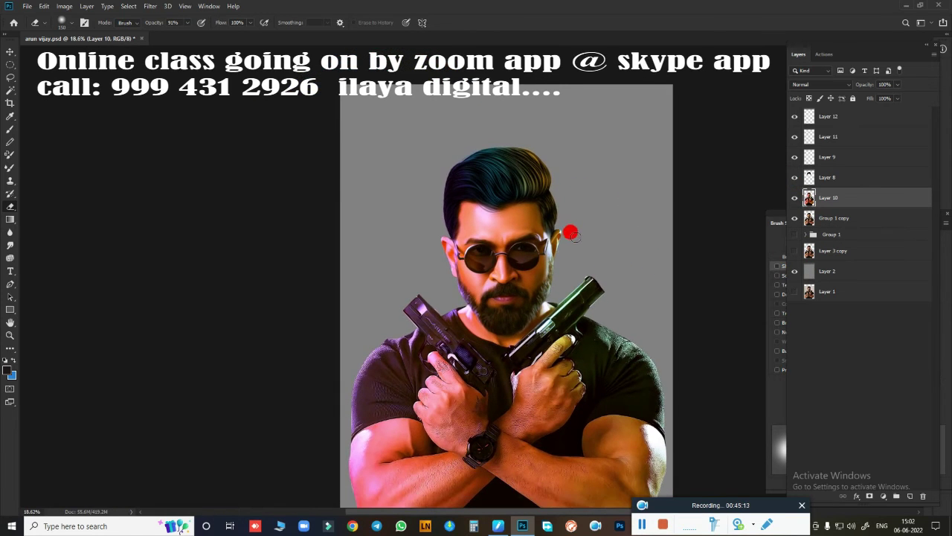
scroll(573, 230, up, 5)
scroll(565, 236, up, 1)
scroll(548, 246, up, 1)
scroll(580, 278, up, 1)
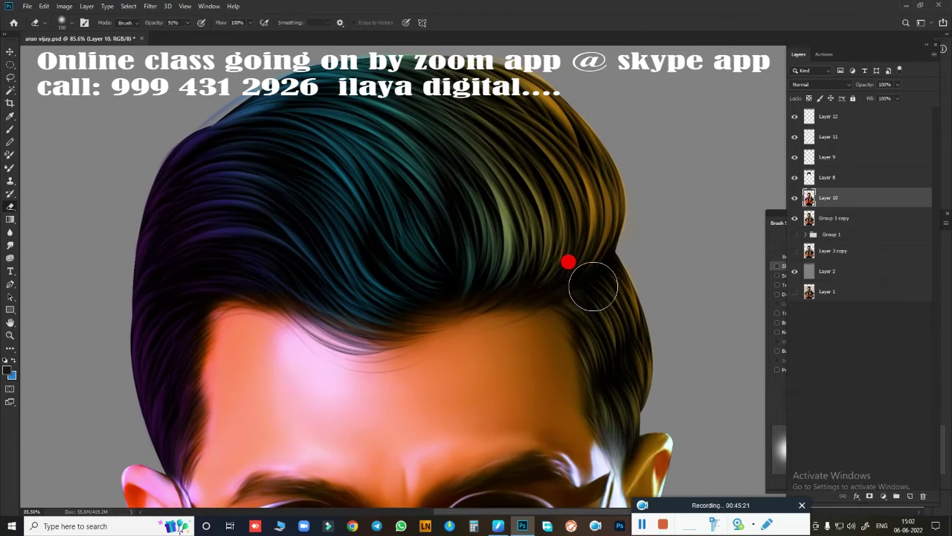
key(alt+shift+bracketright)
Sample the orange from the hair edge as the painting colour
key(i)
click(7, 369)
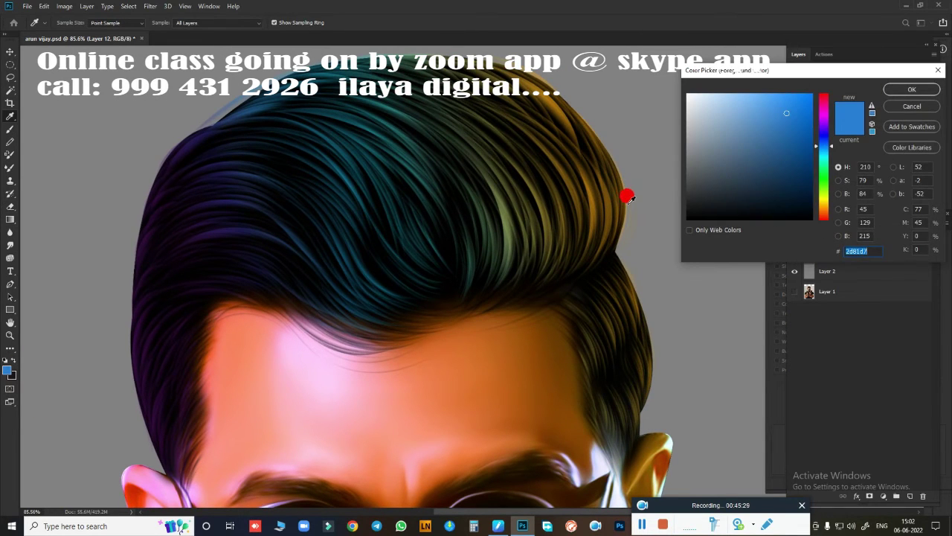
click(623, 197)
click(911, 89)
key(b)
Choose a hair-painting brush tip and open Brush Settings, framing the top of the hair
scroll(493, 326, up, 1)
scroll(513, 316, up, 1)
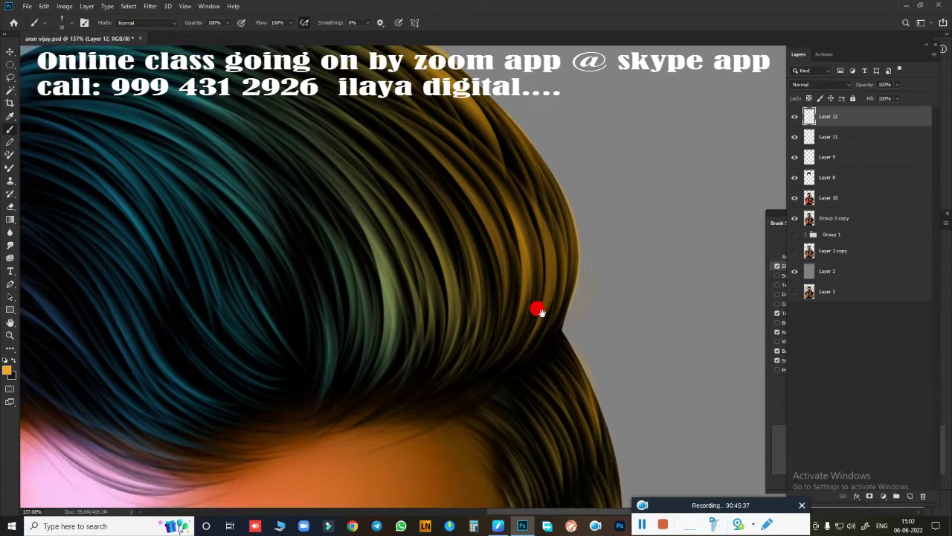
scroll(537, 308, up, 1)
right_click(505, 210)
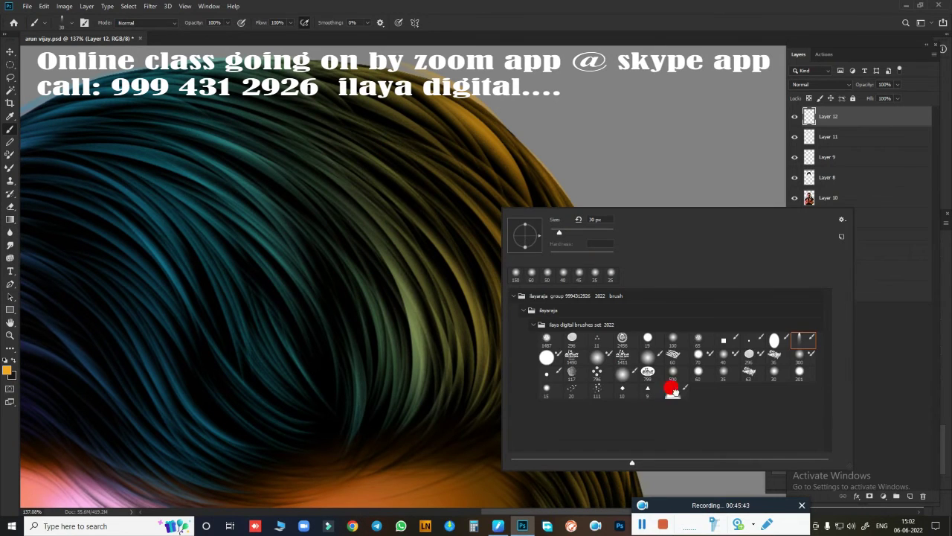
double_click(547, 339)
key(F5)
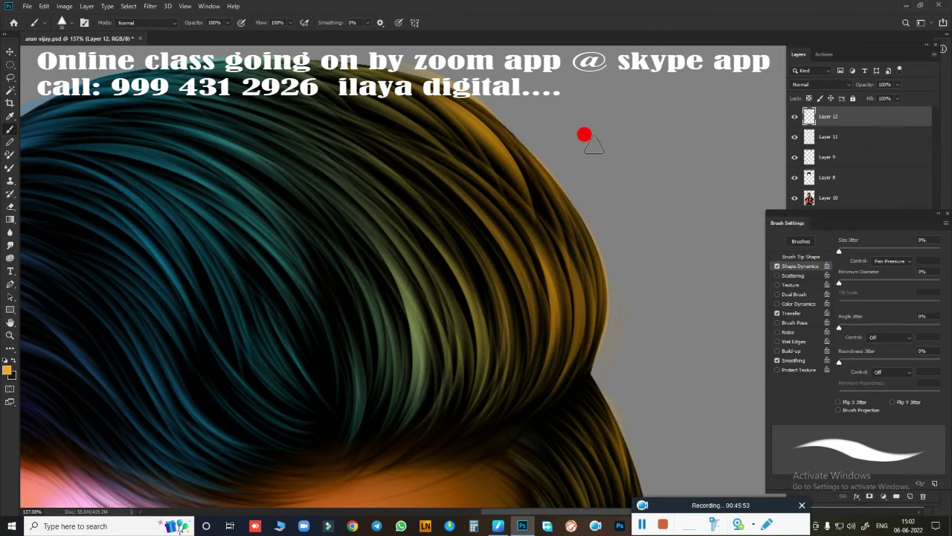
scroll(587, 334, down, 1)
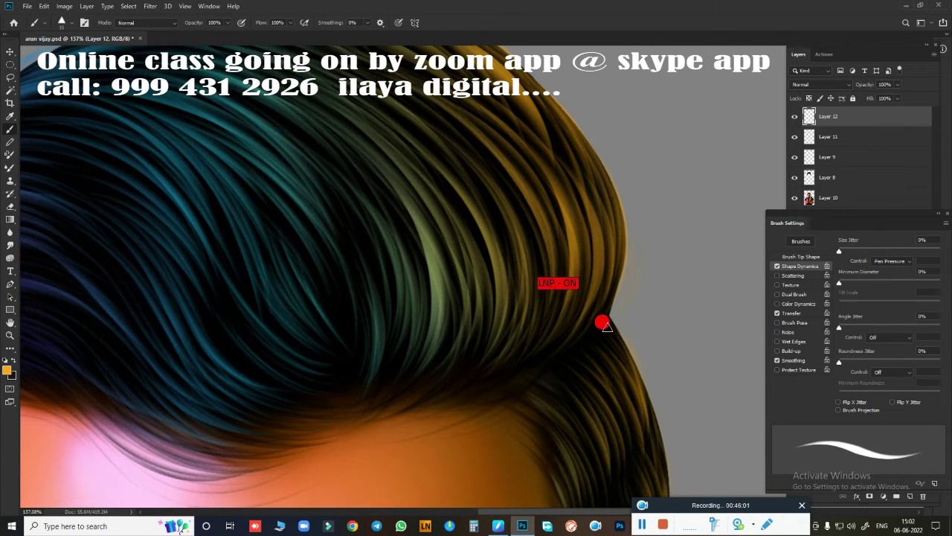
scroll(603, 323, down, 1)
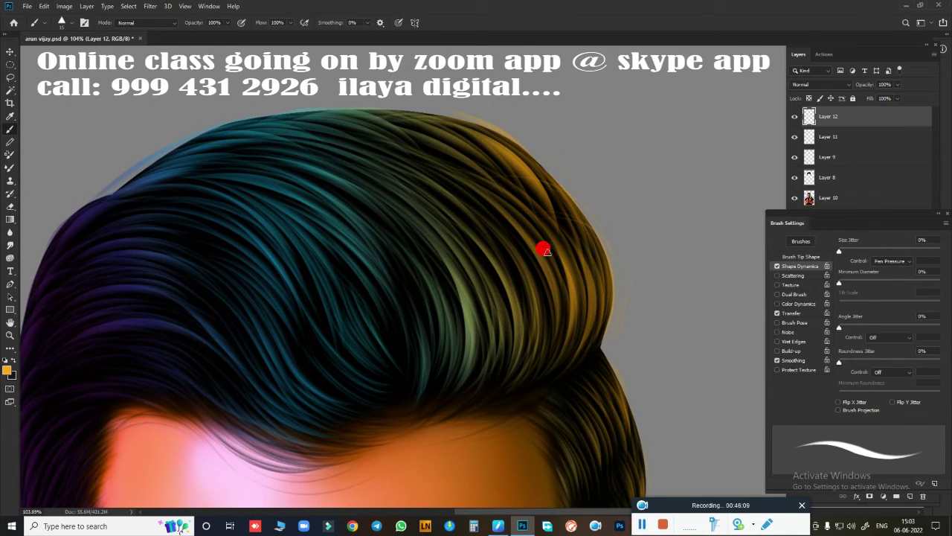
drag(587, 346, 572, 173)
drag(557, 240, 600, 308)
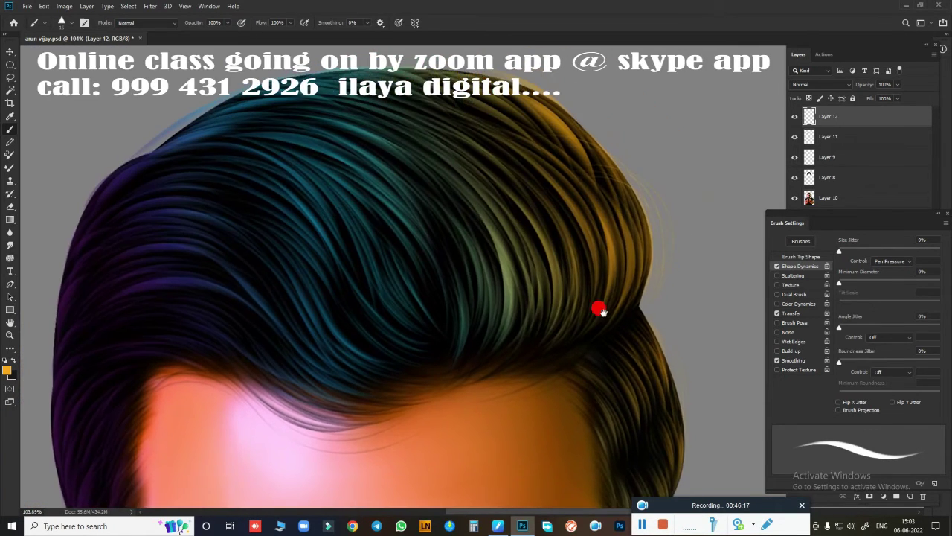
scroll(653, 240, up, 1)
scroll(421, 103, up, 1)
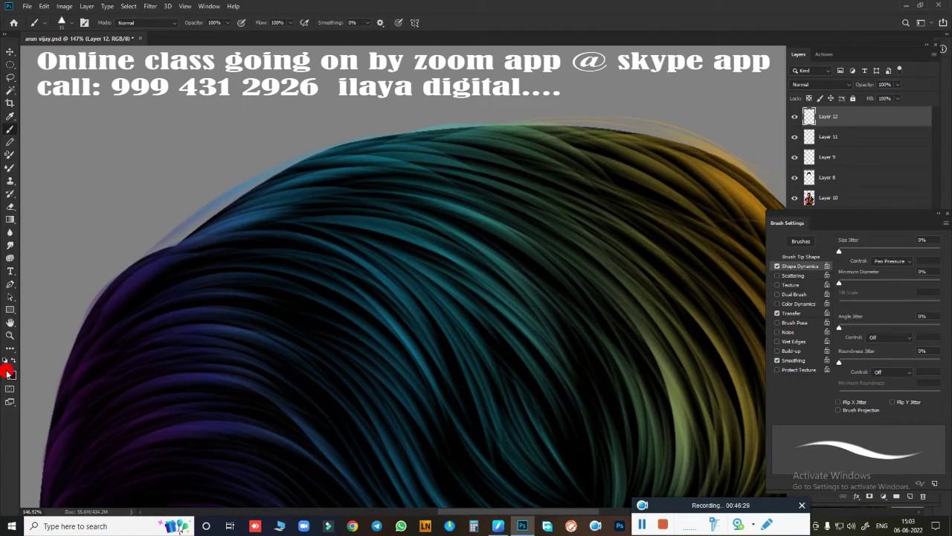
Set the foreground colour to teal, then to purple c644f3
click(7, 370)
click(322, 173)
key(Return)
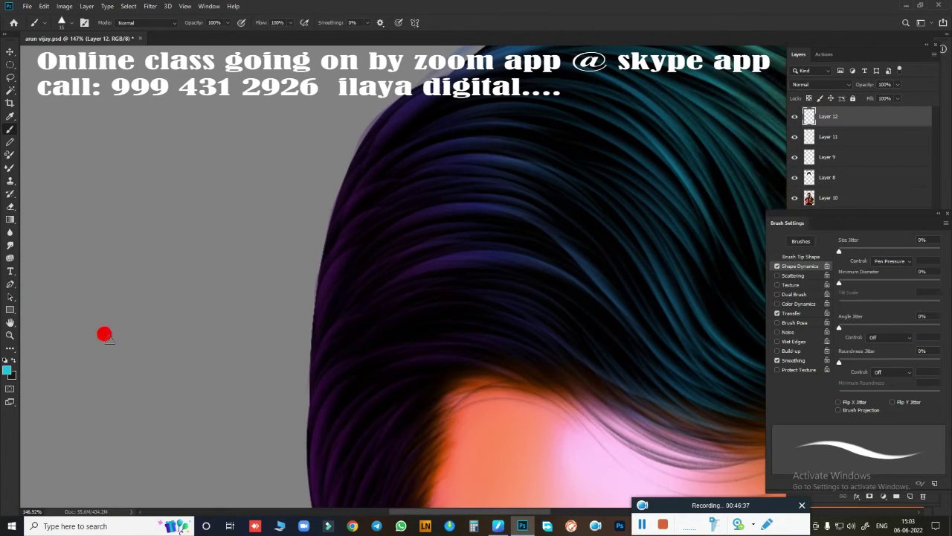
click(7, 369)
click(365, 236)
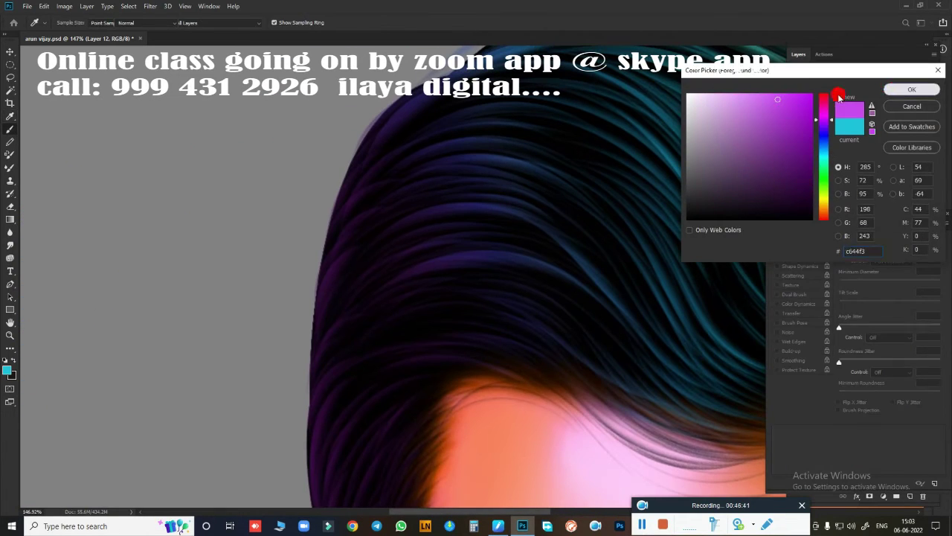
key(Return)
drag(314, 297, 495, 263)
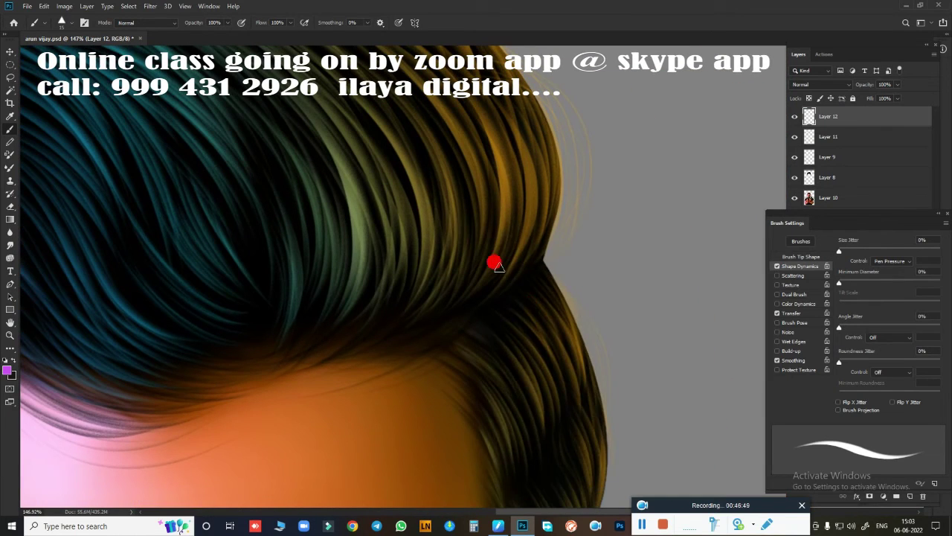
right_click(495, 264)
Make the brush angle follow stroke direction and keep size on pen pressure
click(889, 337)
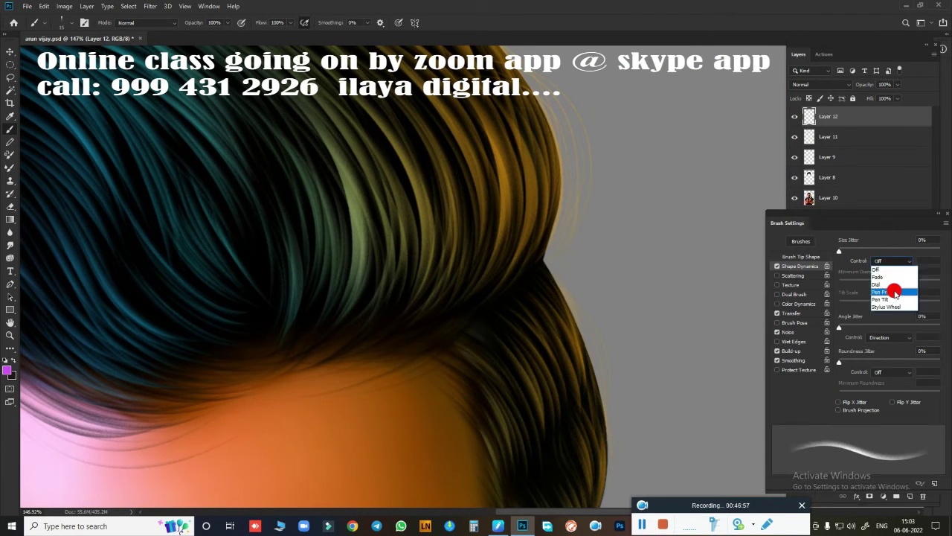
click(869, 297)
key(ctrl+minus)
Paint white highlight strands along the hair's top arc
click(7, 370)
click(684, 89)
key(Return)
key(ctrl+plus)
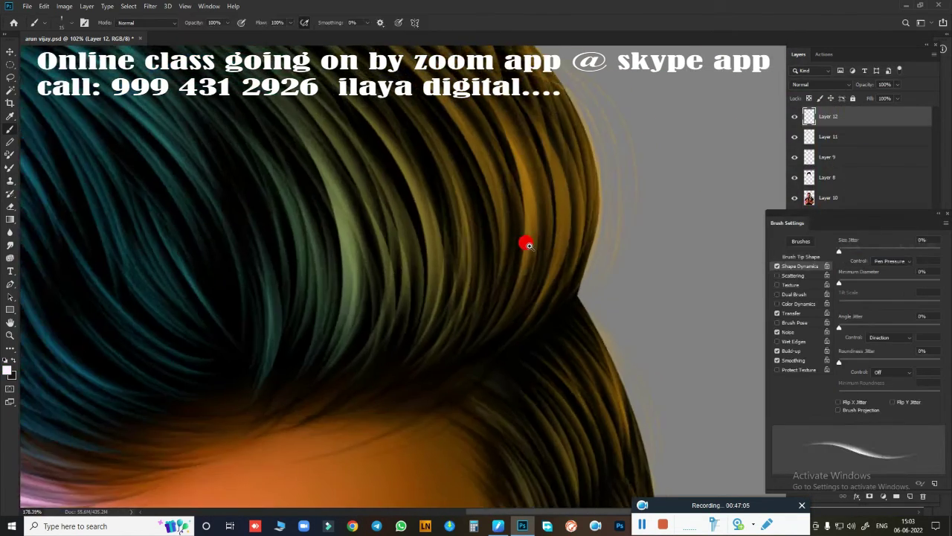
key(r)
drag(525, 297, 439, 294)
key(b)
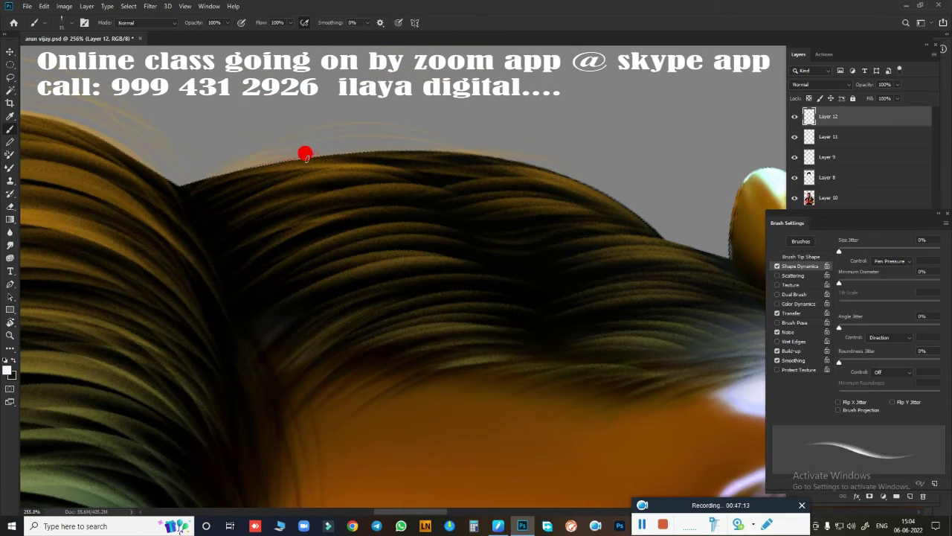
mouse_move(506, 233)
mouse_down()
mouse_move(349, 223)
mouse_move(533, 281)
mouse_up()
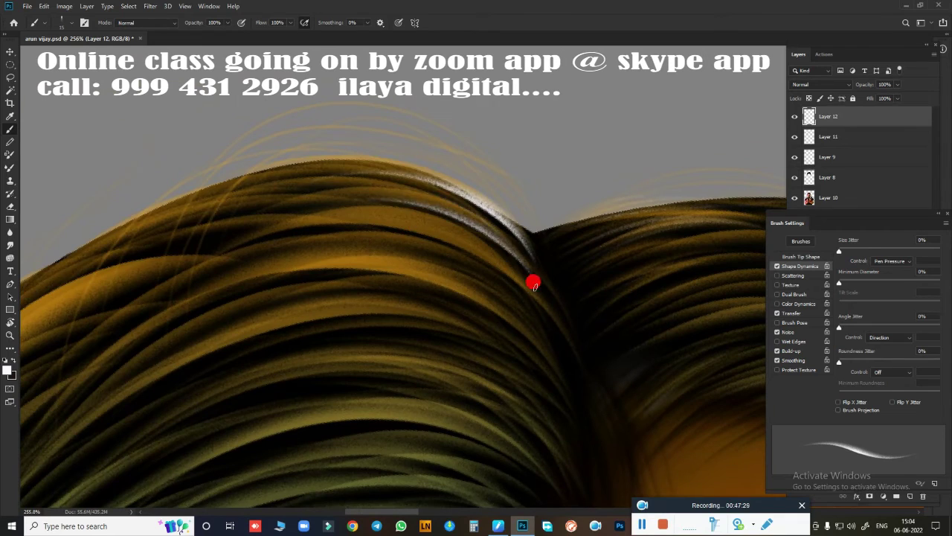
drag(297, 182, 554, 267)
scroll(554, 266, down, 3)
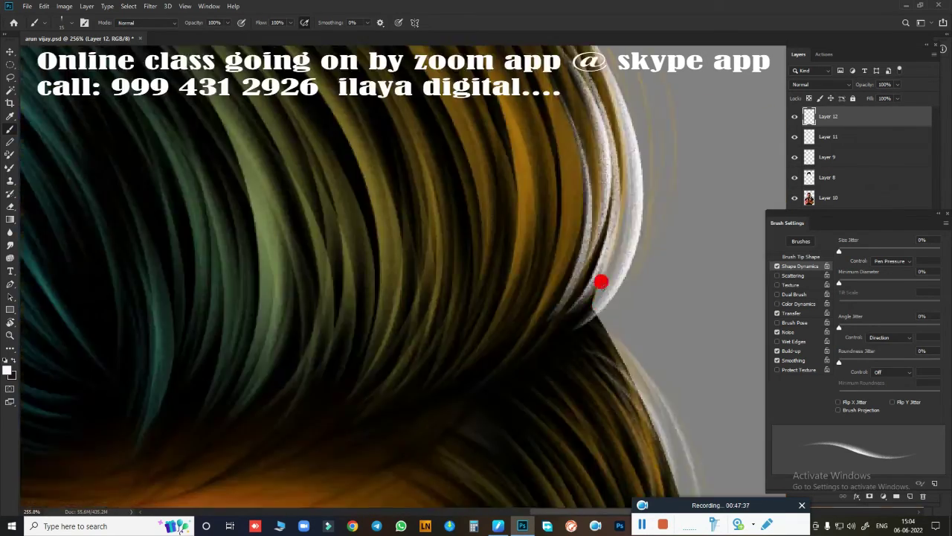
scroll(636, 320, down, 2)
scroll(340, 99, up, 2)
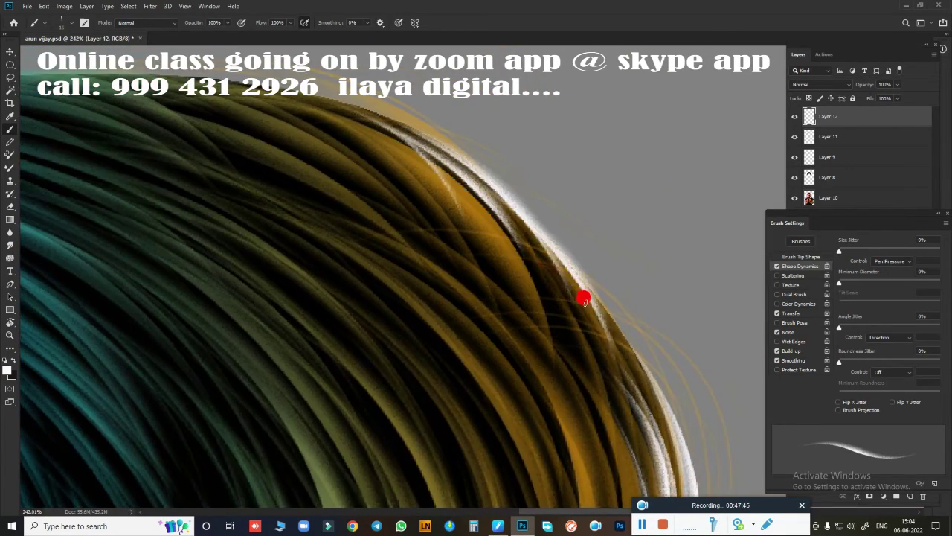
scroll(464, 203, up, 2)
scroll(703, 272, down, 2)
scroll(690, 186, down, 5)
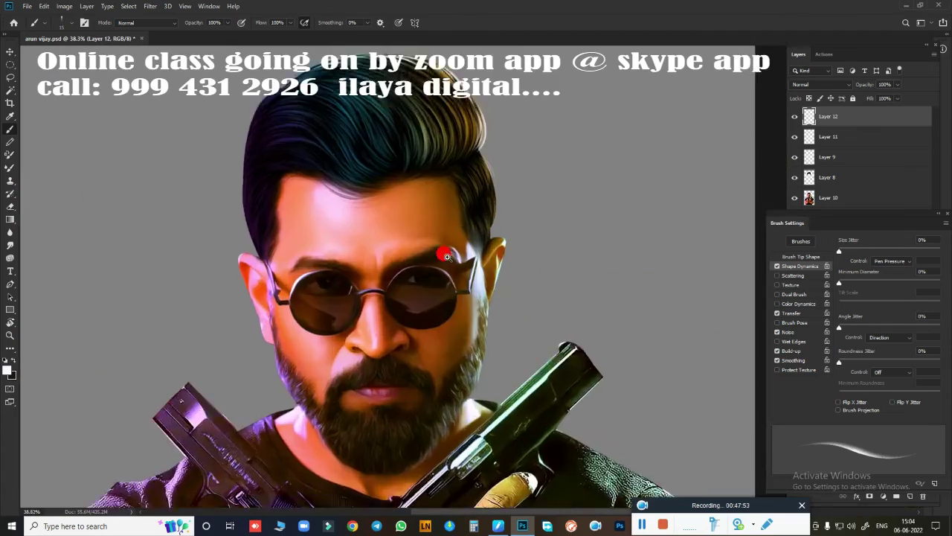
scroll(502, 333, up, 5)
Paint yellow-green strands along the hair's top arc and right edge
click(825, 197)
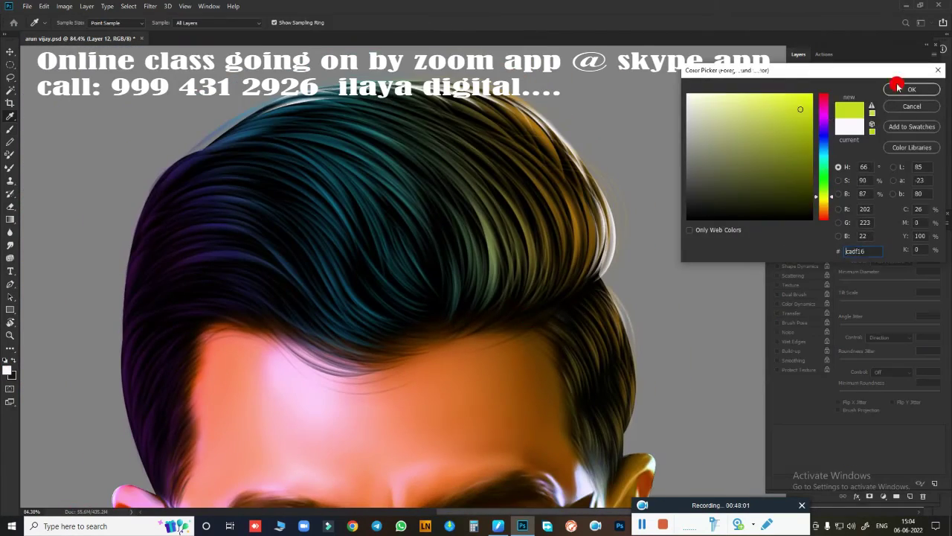
click(909, 102)
scroll(577, 298, up, 2)
mouse_move(327, 113)
mouse_down()
mouse_move(513, 257)
mouse_move(456, 119)
mouse_up()
drag(491, 141, 521, 346)
mouse_move(419, 280)
mouse_down()
mouse_move(600, 320)
mouse_move(334, 106)
mouse_move(313, 191)
mouse_up()
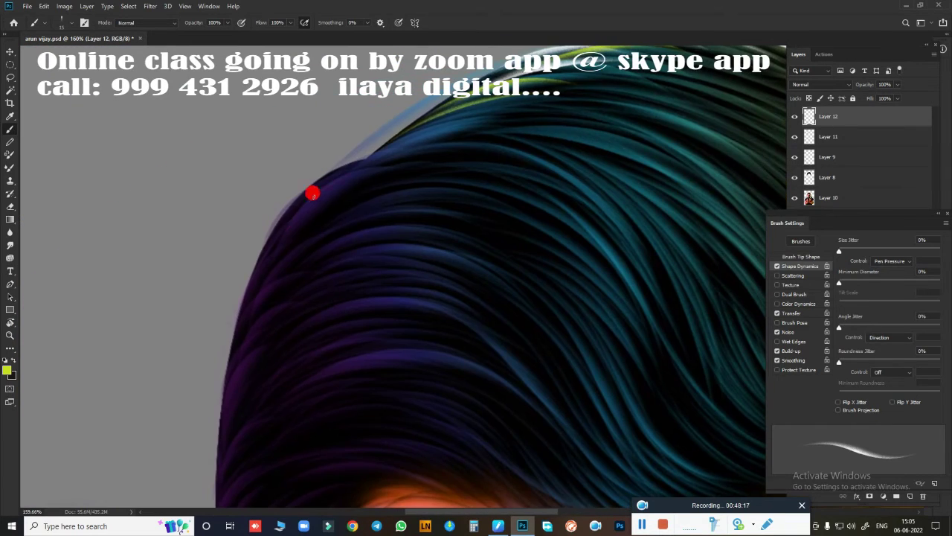
Paint dark purple strands along the hair's lower edge
key(r)
drag(335, 341, 361, 297)
click(6, 370)
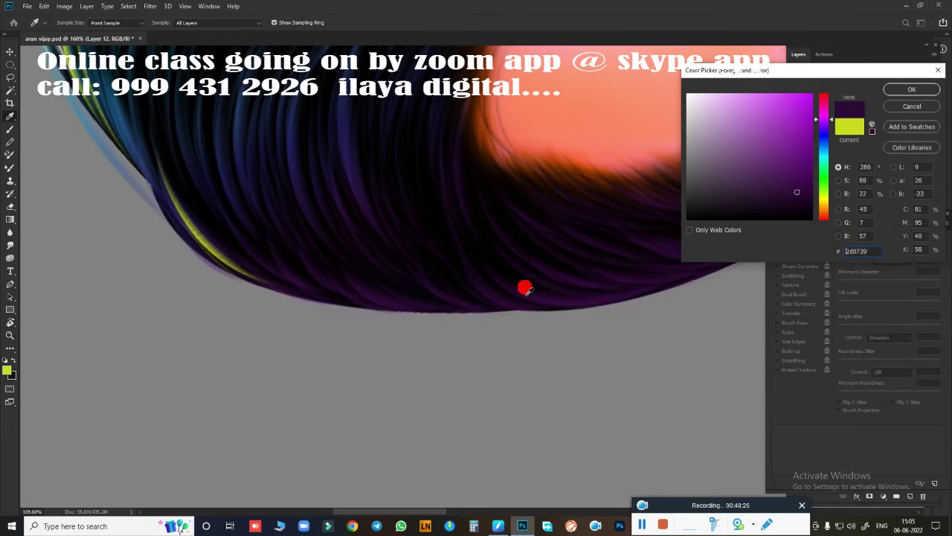
click(525, 285)
key(Return)
key(b)
mouse_move(145, 183)
mouse_down()
mouse_move(436, 315)
mouse_move(456, 163)
mouse_move(383, 215)
mouse_move(300, 109)
mouse_up()
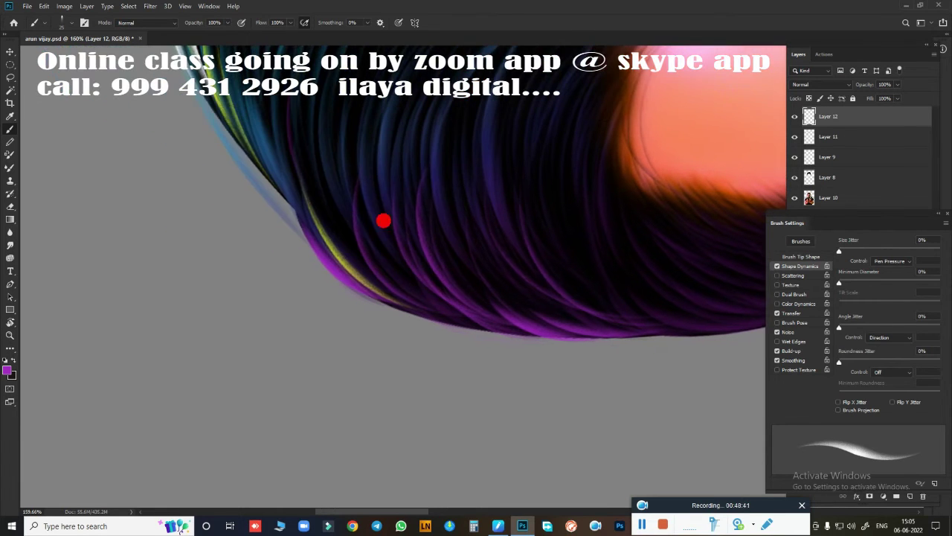
drag(382, 218, 228, 325)
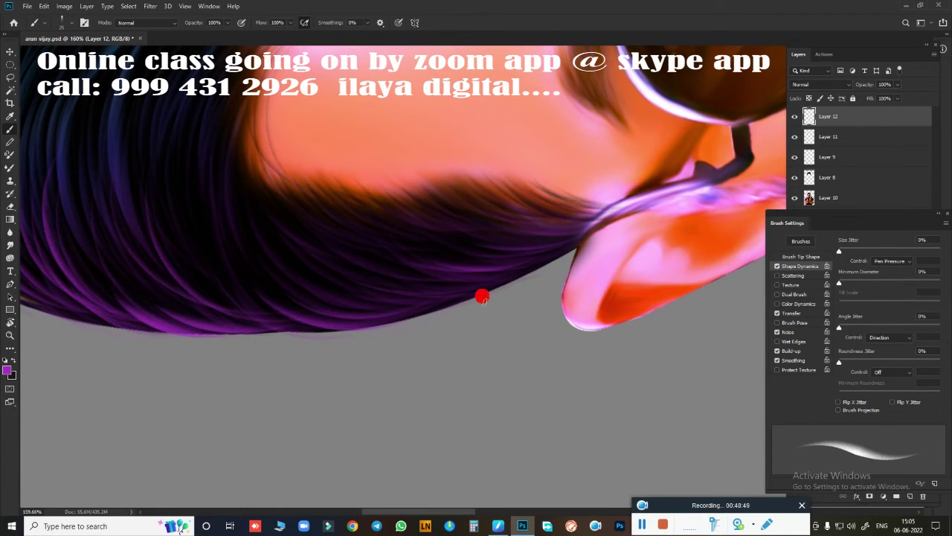
Switch the colour to magenta-purple, then cyan, and rotate the view to the hair curve
click(9, 370)
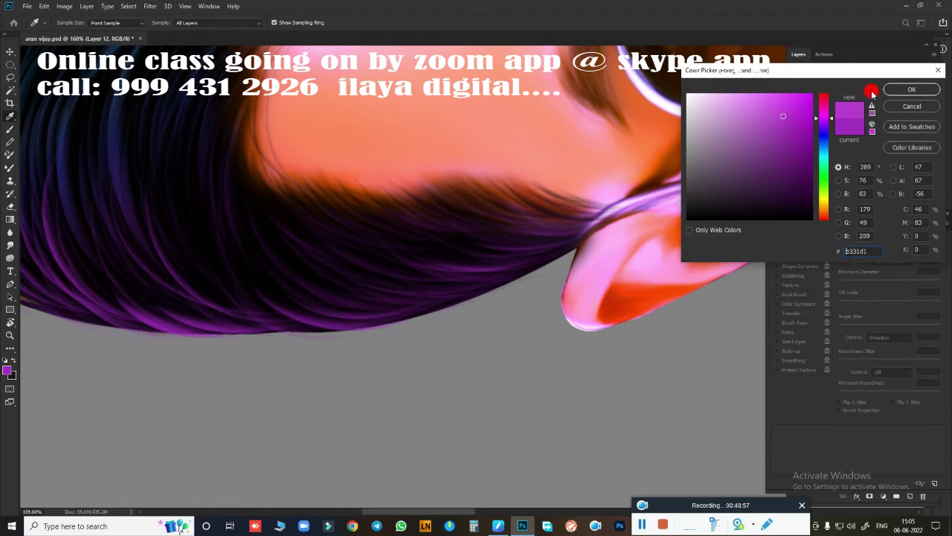
click(869, 92)
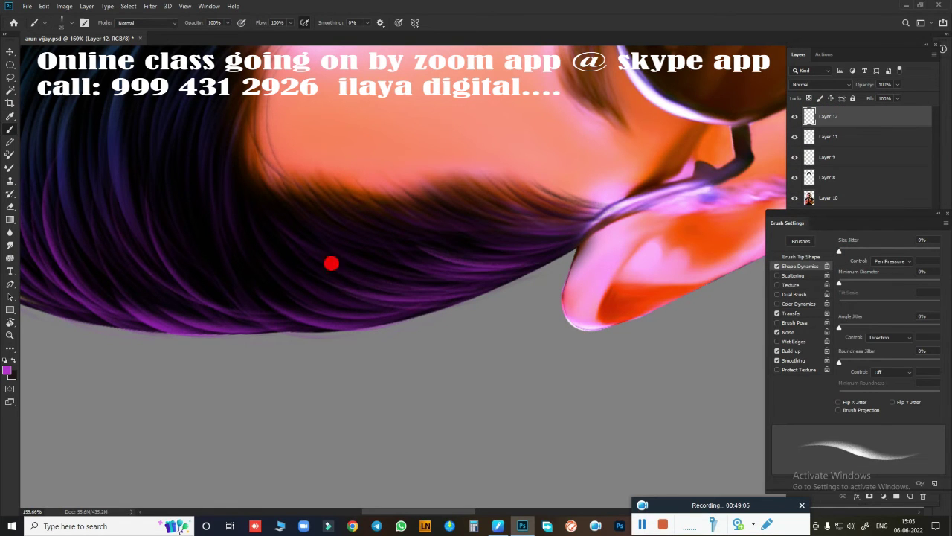
drag(293, 238, 557, 290)
drag(334, 166, 348, 229)
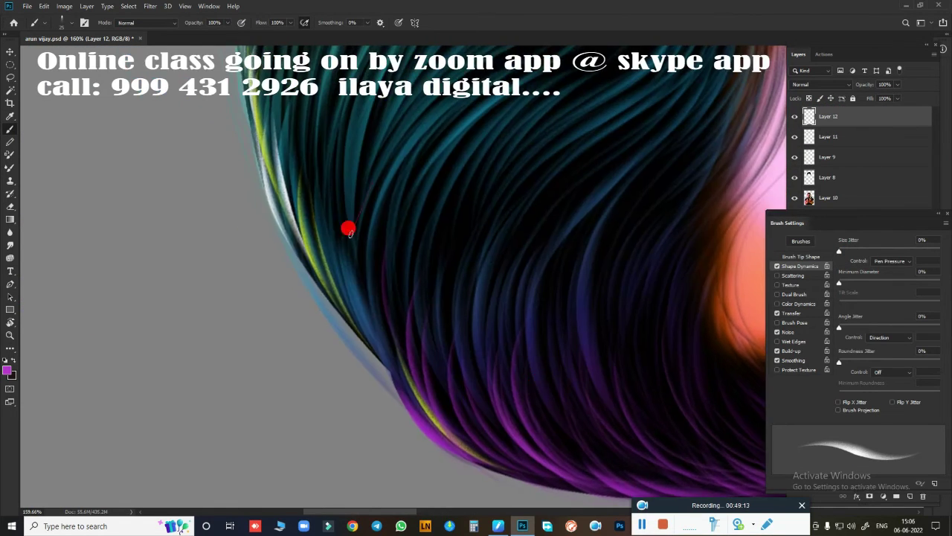
click(7, 370)
click(419, 136)
key(Return)
key(r)
drag(372, 290, 487, 329)
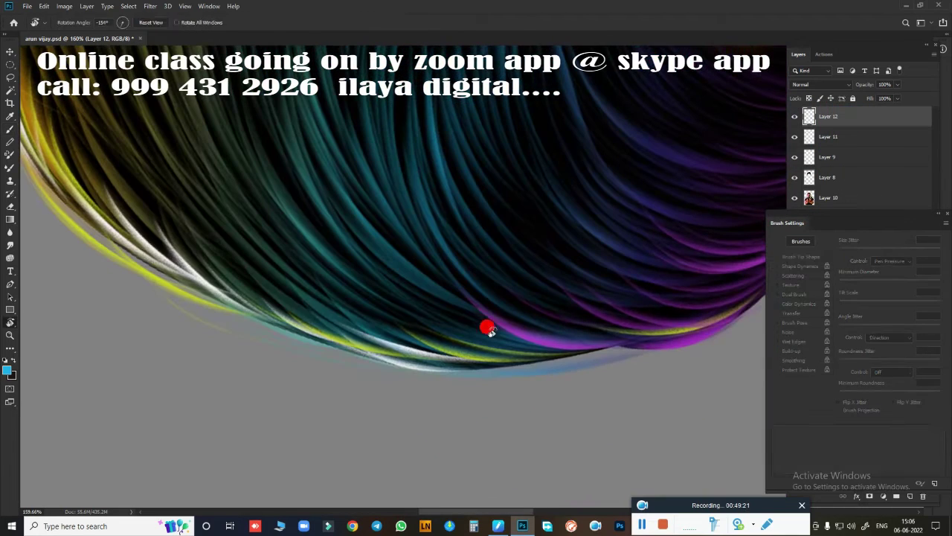
drag(132, 132, 497, 309)
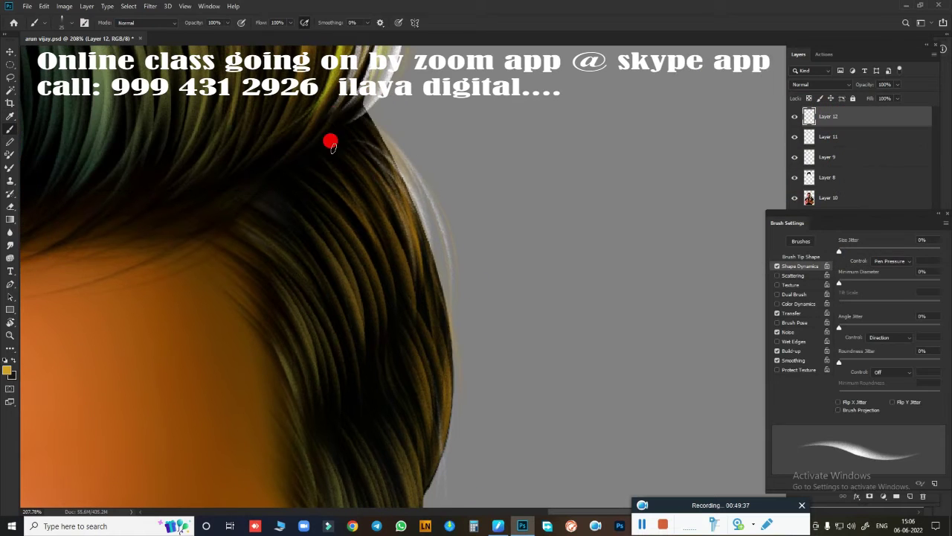
Paint light and golden strands along the hair edge, ear and underside
mouse_move(333, 146)
mouse_down()
mouse_move(355, 297)
mouse_move(376, 325)
mouse_up()
mouse_move(419, 46)
mouse_down()
mouse_move(449, 292)
mouse_move(436, 394)
mouse_move(419, 301)
mouse_up()
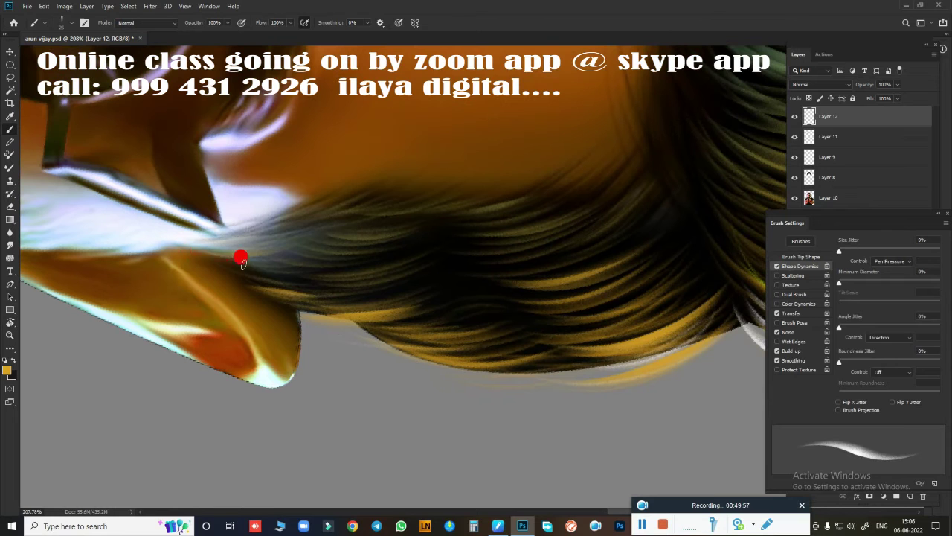
mouse_move(241, 257)
mouse_down()
mouse_move(196, 266)
mouse_move(376, 332)
mouse_up()
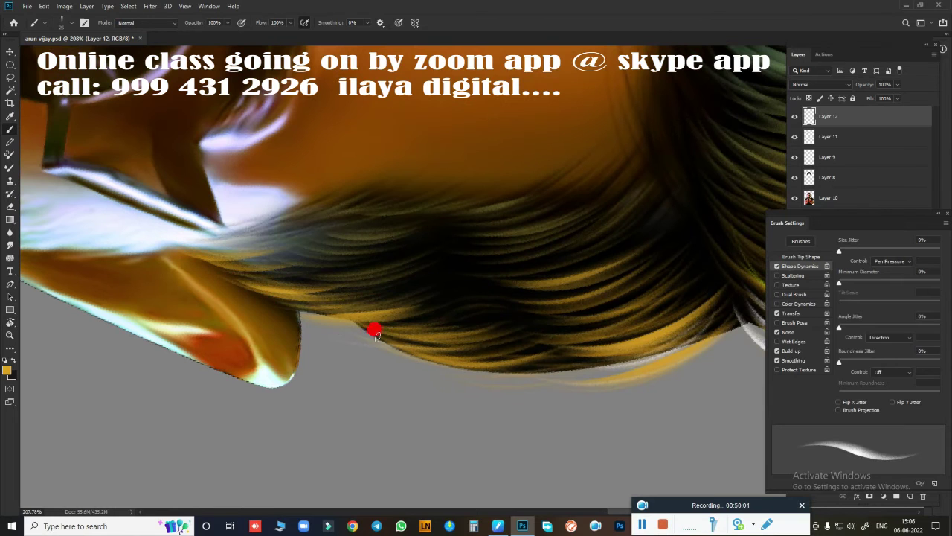
mouse_move(444, 291)
mouse_down()
mouse_move(293, 352)
mouse_move(345, 342)
mouse_move(232, 176)
mouse_up()
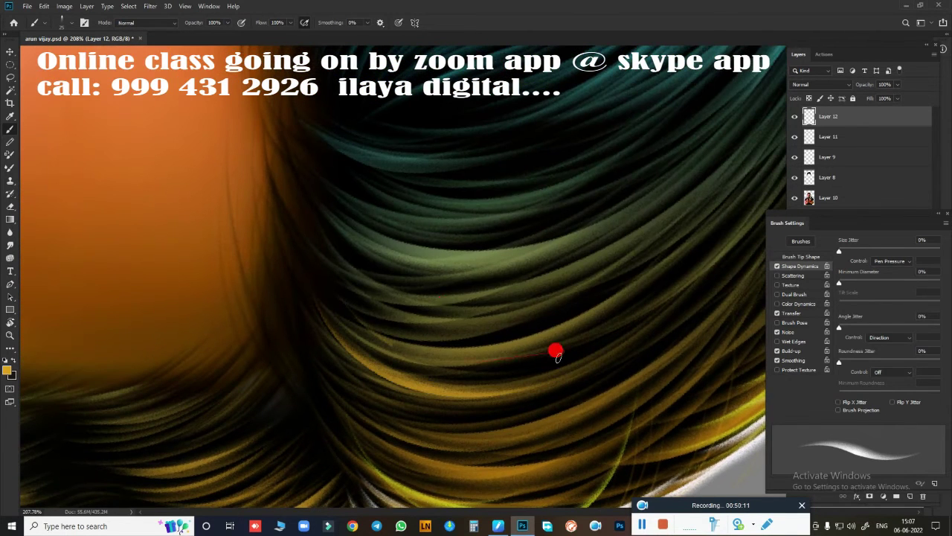
mouse_move(555, 351)
mouse_down()
mouse_move(573, 172)
mouse_move(373, 397)
mouse_up()
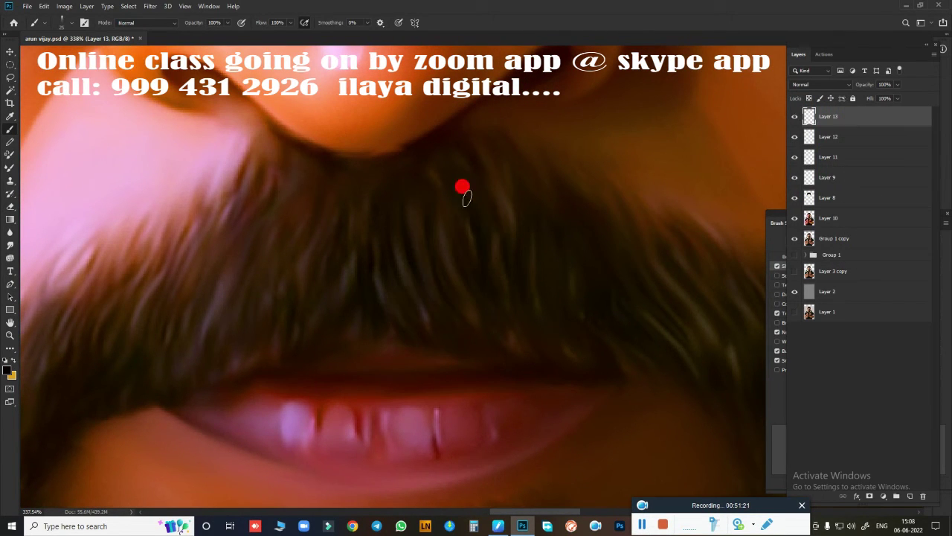
Paint faint dark hair strands into the moustache
drag(580, 333, 338, 292)
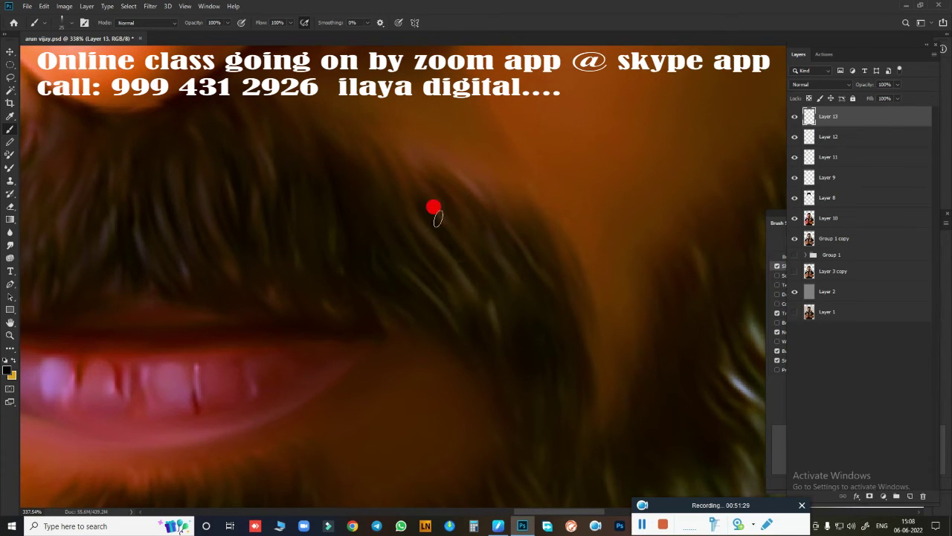
drag(536, 311, 413, 277)
drag(392, 182, 410, 342)
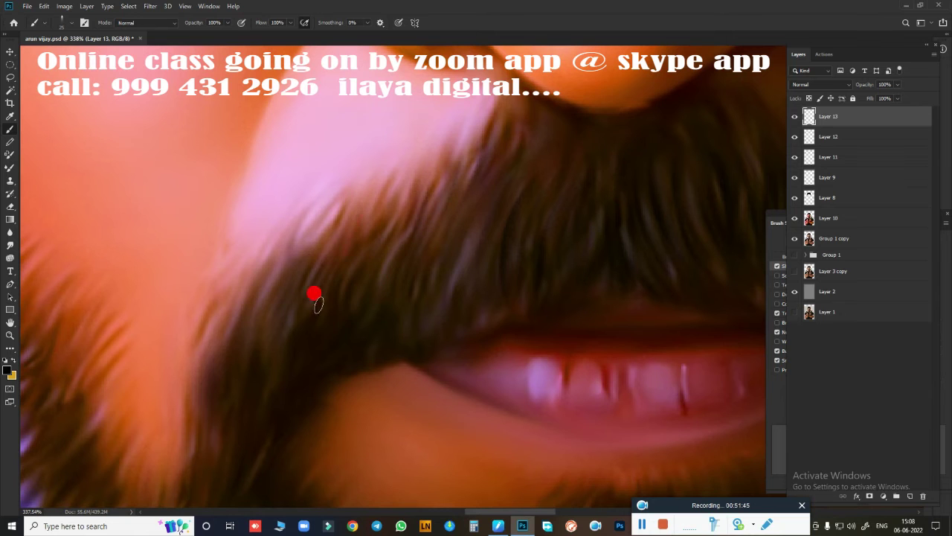
drag(318, 303, 277, 285)
mouse_move(282, 430)
mouse_down()
mouse_move(444, 223)
mouse_move(575, 233)
mouse_up()
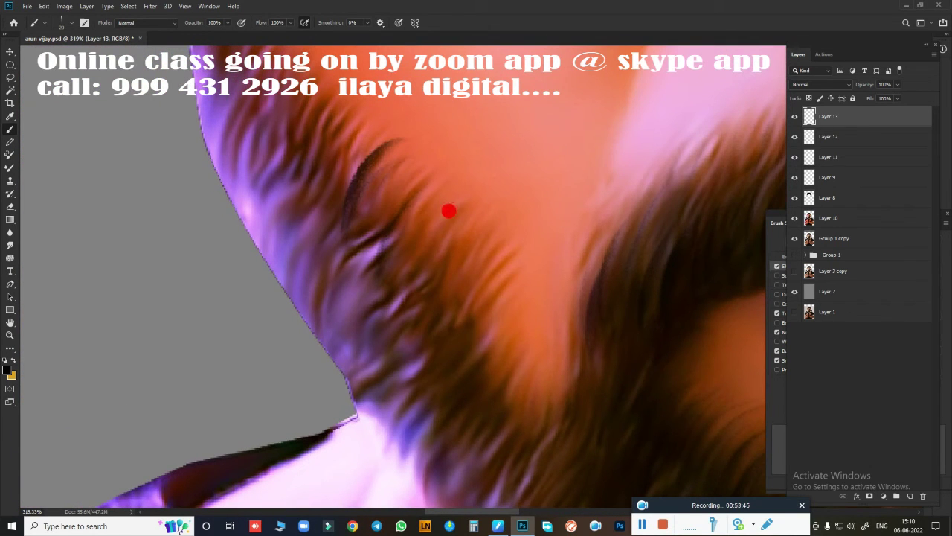
Paint dark brown beard strands, adding purple streaks along the beard's outer edge
drag(449, 211, 455, 335)
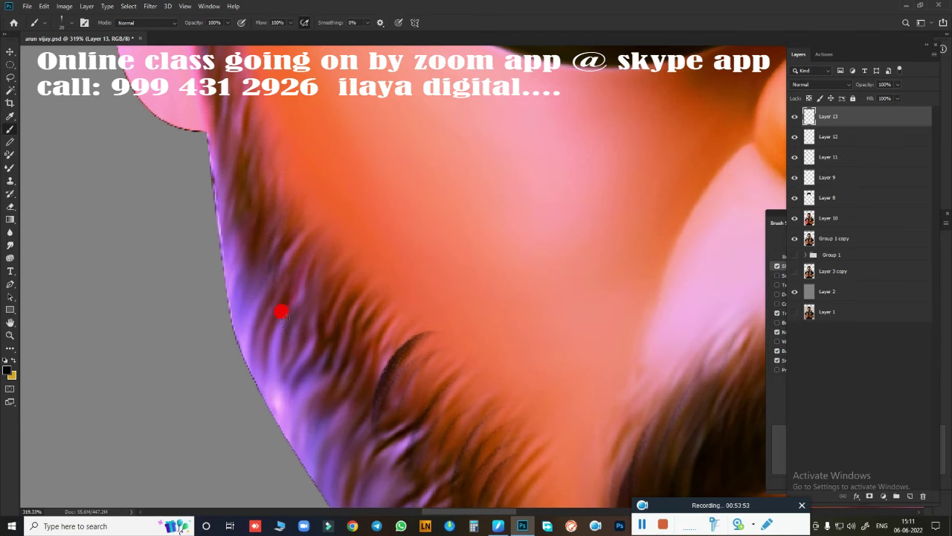
mouse_move(281, 312)
mouse_down()
mouse_move(393, 298)
mouse_move(456, 409)
mouse_up()
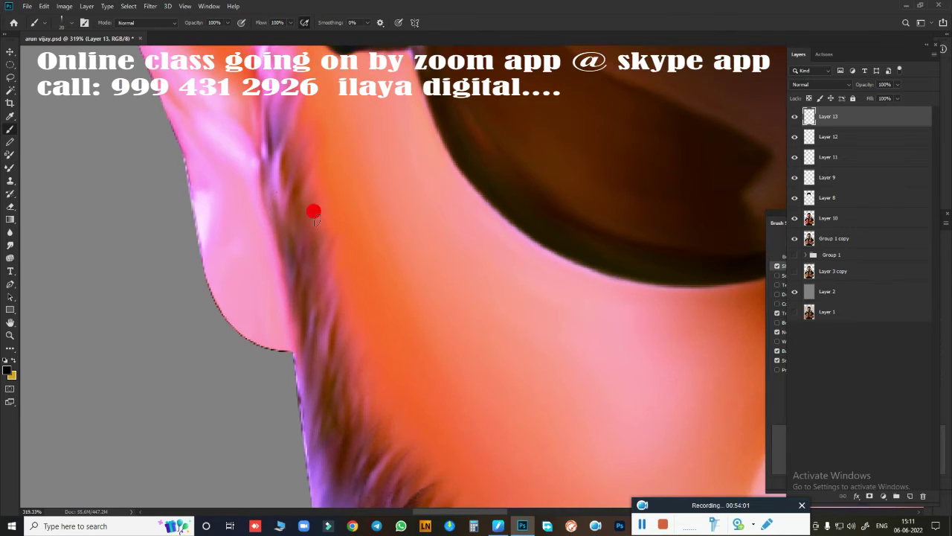
drag(355, 292, 368, 447)
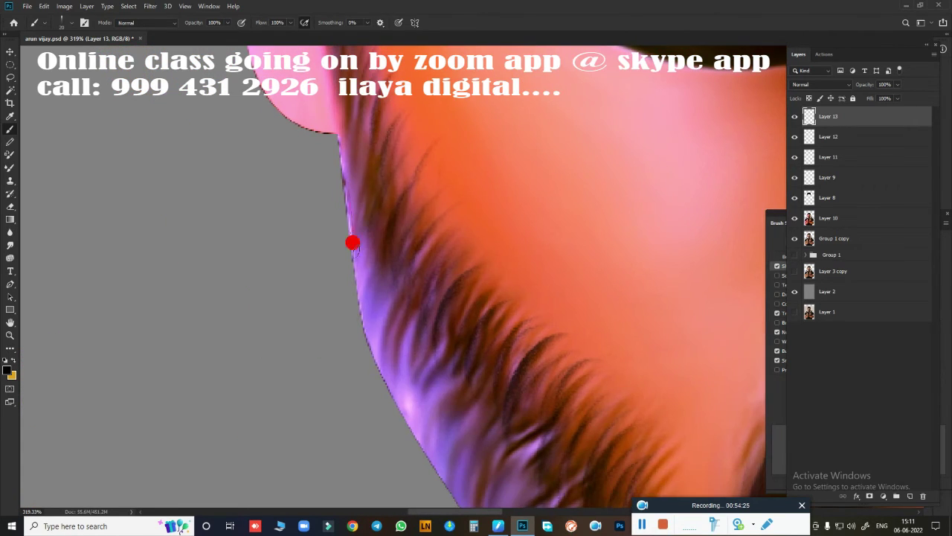
mouse_move(352, 243)
mouse_down()
mouse_move(424, 319)
mouse_move(384, 279)
mouse_up()
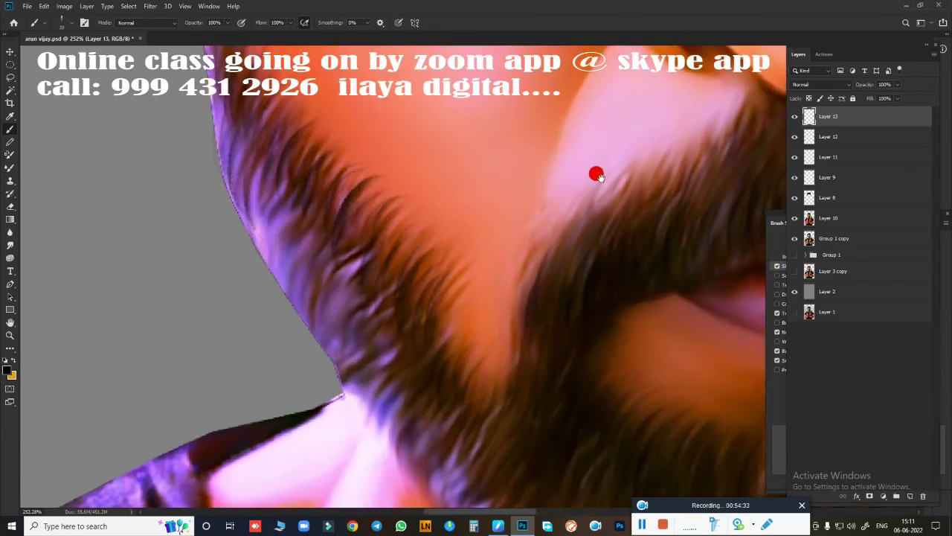
drag(225, 145, 279, 279)
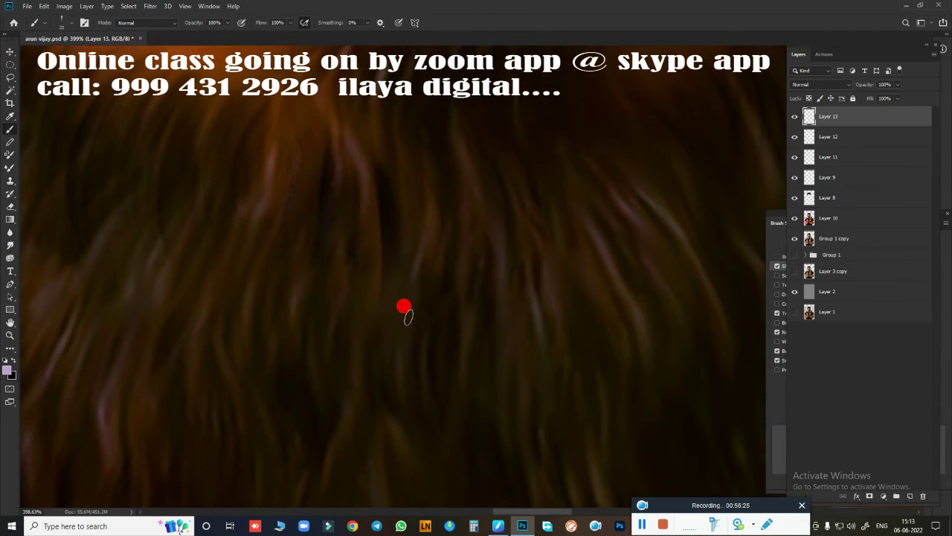
Paint thin pale strands across the beard and shift the view so the beard sits higher
drag(245, 220, 340, 132)
drag(357, 261, 495, 240)
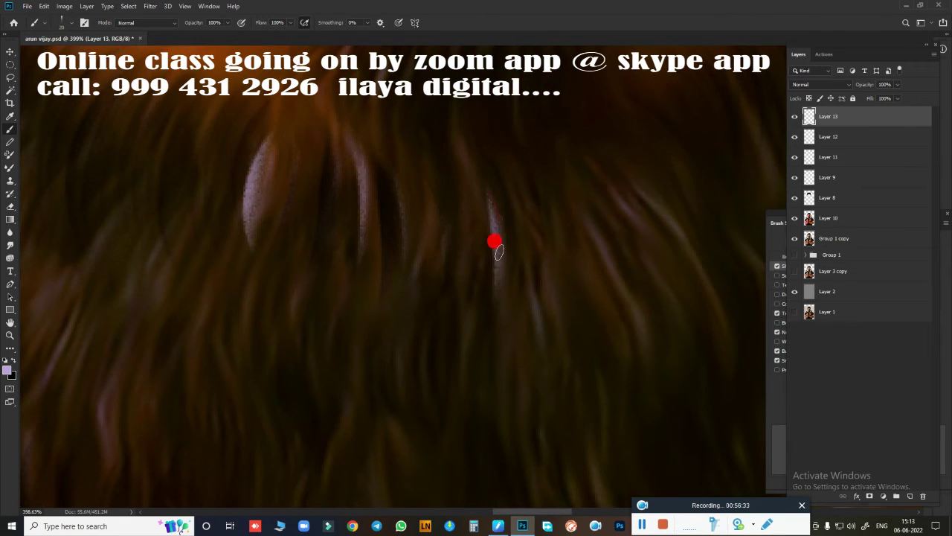
drag(446, 311, 472, 320)
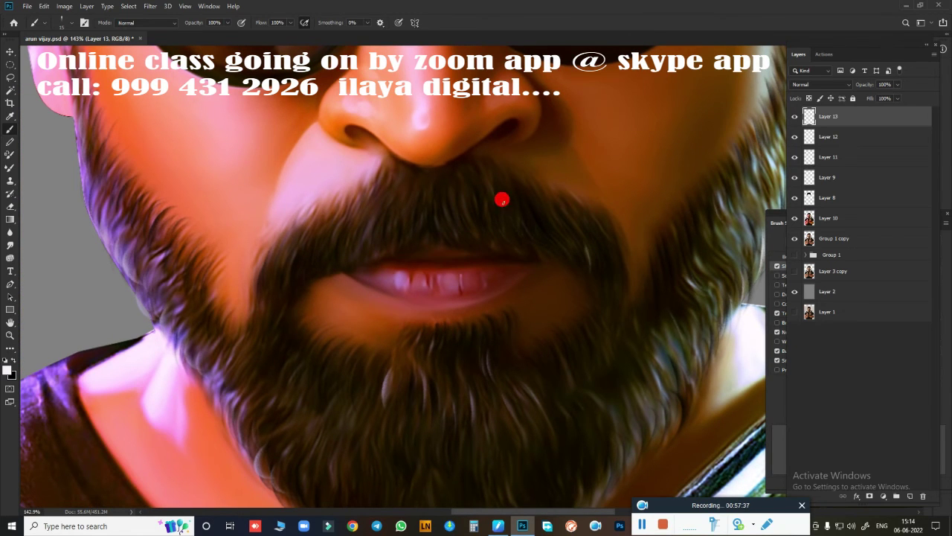
drag(634, 325, 412, 183)
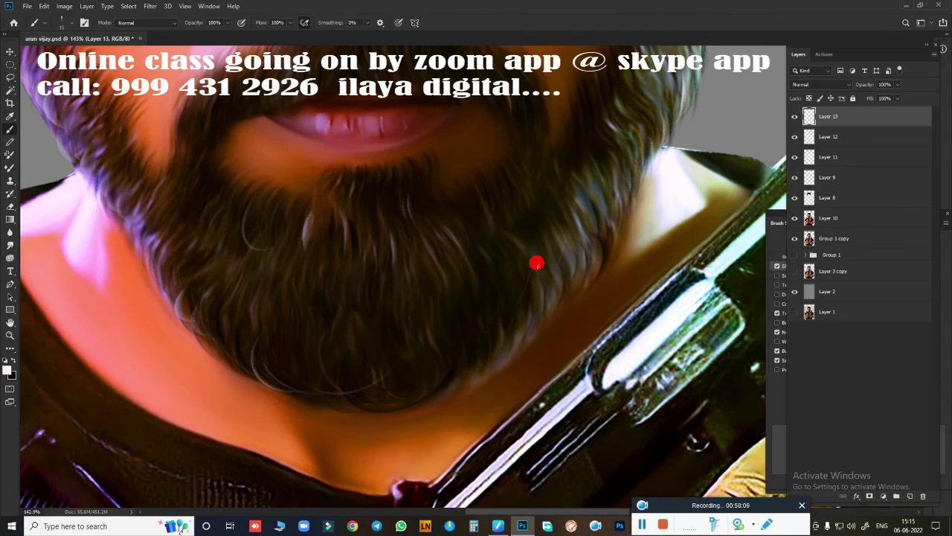
scroll(536, 263, down, 2)
scroll(520, 273, down, 2)
scroll(510, 308, up, 3)
Sample the orange skin tone from the face as the brush colour
click(8, 369)
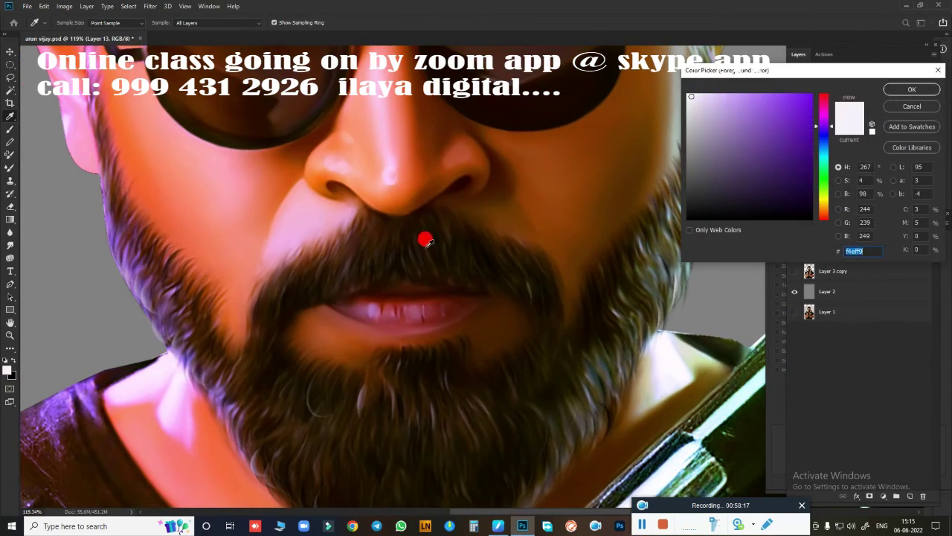
click(425, 240)
key(Return)
key(b)
scroll(444, 215, up, 3)
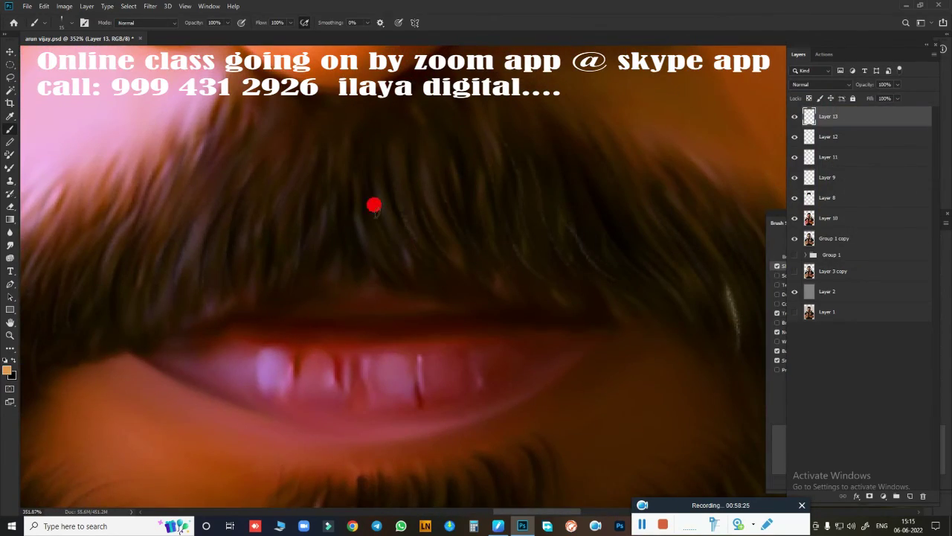
scroll(374, 205, right, 5)
scroll(356, 320, left, 5)
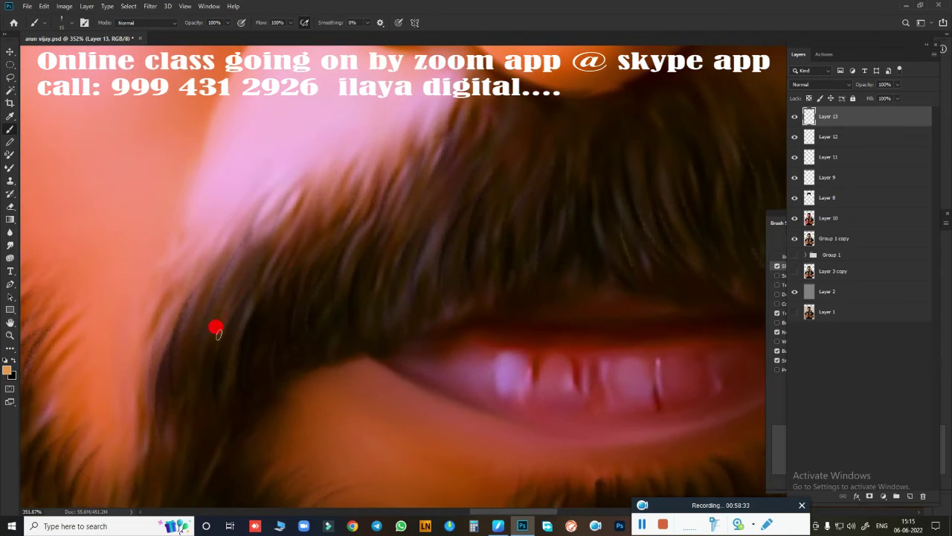
scroll(449, 400, down, 8)
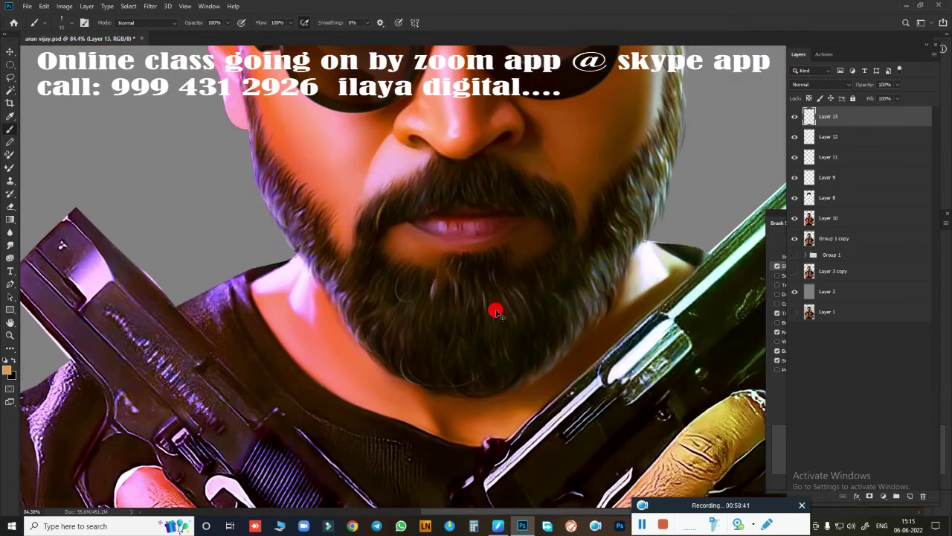
scroll(496, 310, up, 5)
scroll(650, 296, down, 5)
scroll(489, 447, up, 3)
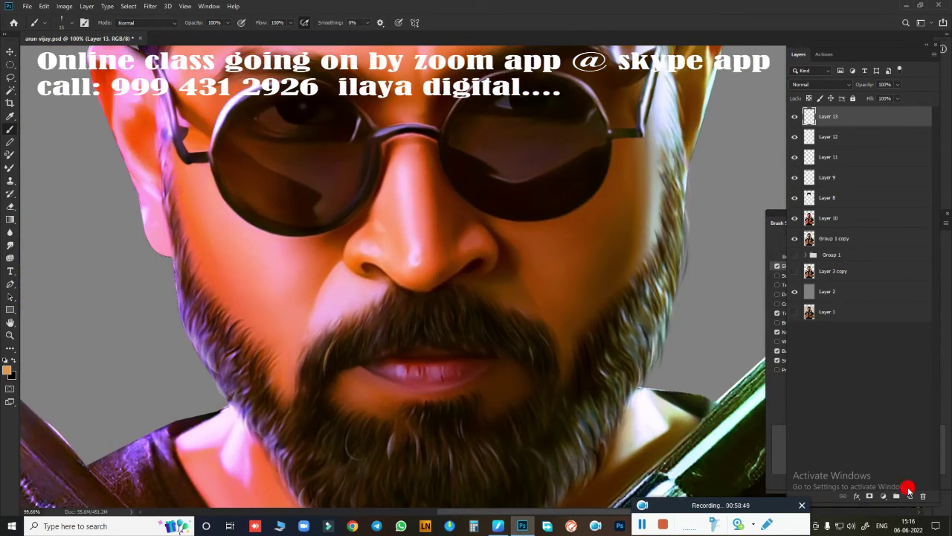
Add empty Layer 14 above Layer 13, reselect Layer 13, and pan along the eyebrow
key(ctrl+shift+alt+n)
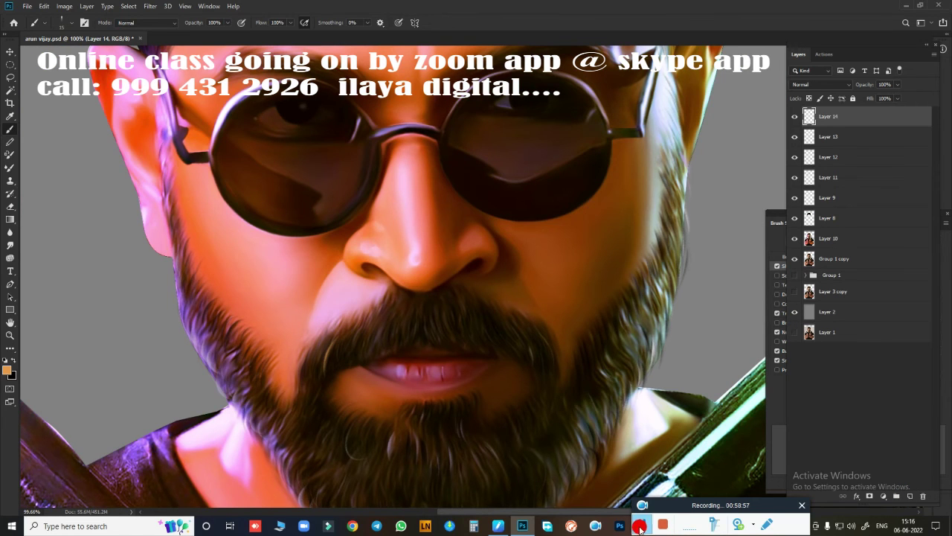
key(alt+bracketleft)
scroll(595, 302, up, 5)
scroll(455, 270, down, 1)
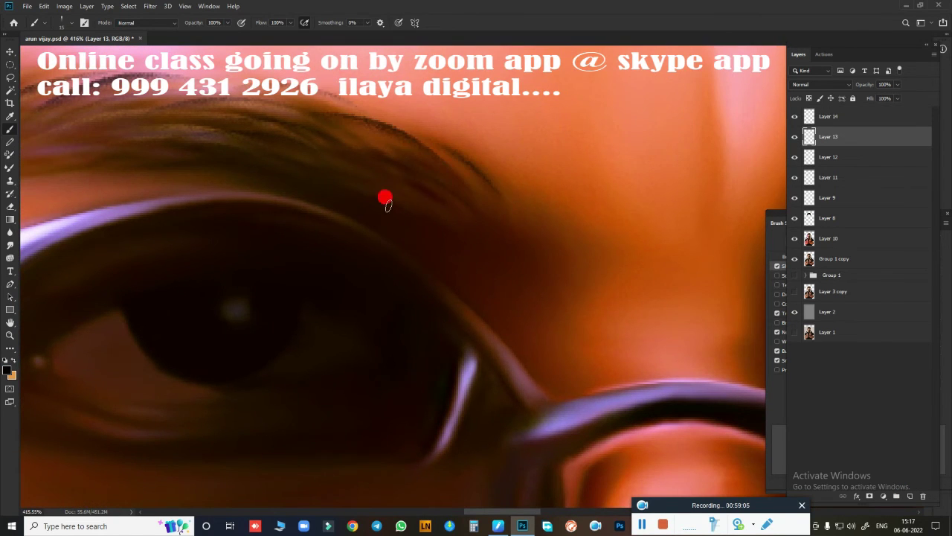
drag(386, 204, 426, 411)
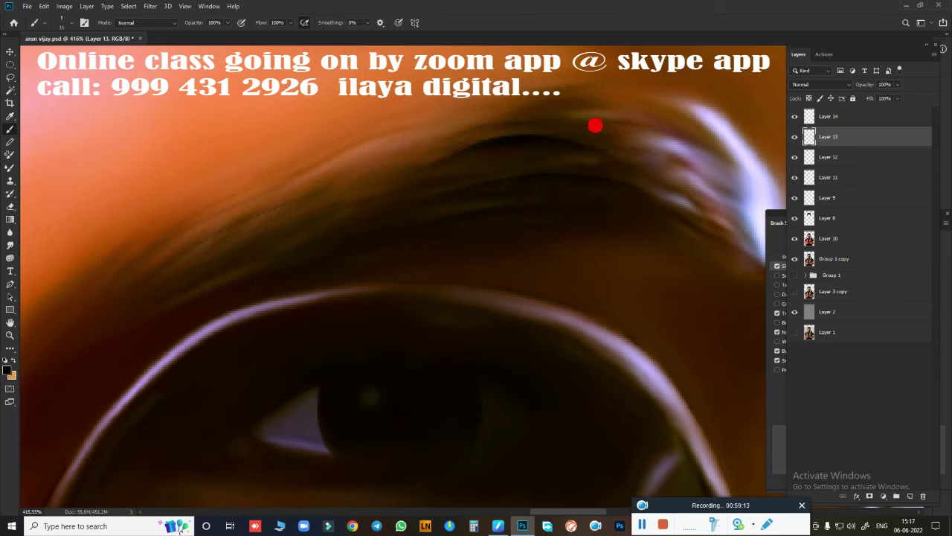
drag(498, 275, 305, 276)
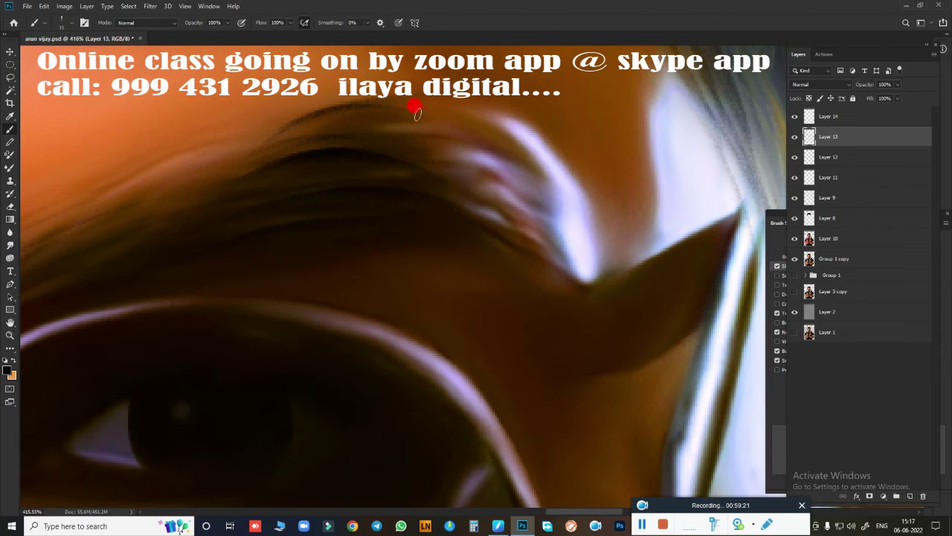
scroll(416, 111, down, 3)
scroll(578, 140, down, 5)
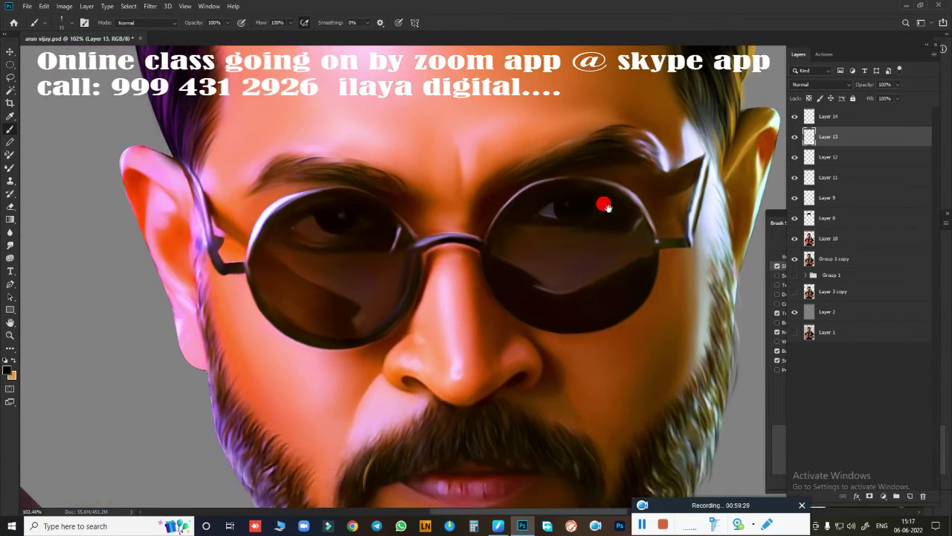
Make Layer 14 the working layer and pick a brush preset with its tip shape settings
key(e)
scroll(487, 285, down, 3)
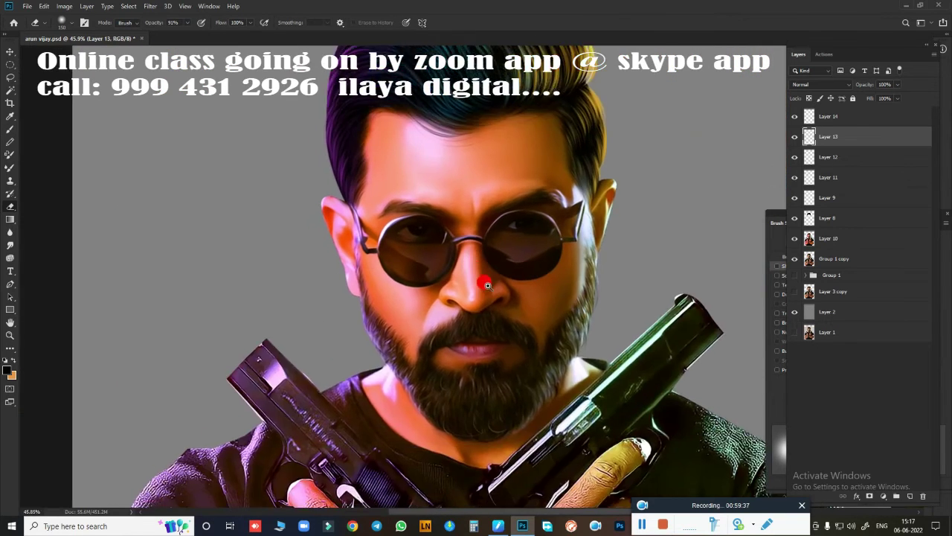
scroll(487, 285, up, 2)
click(826, 117)
key(b)
right_click(463, 198)
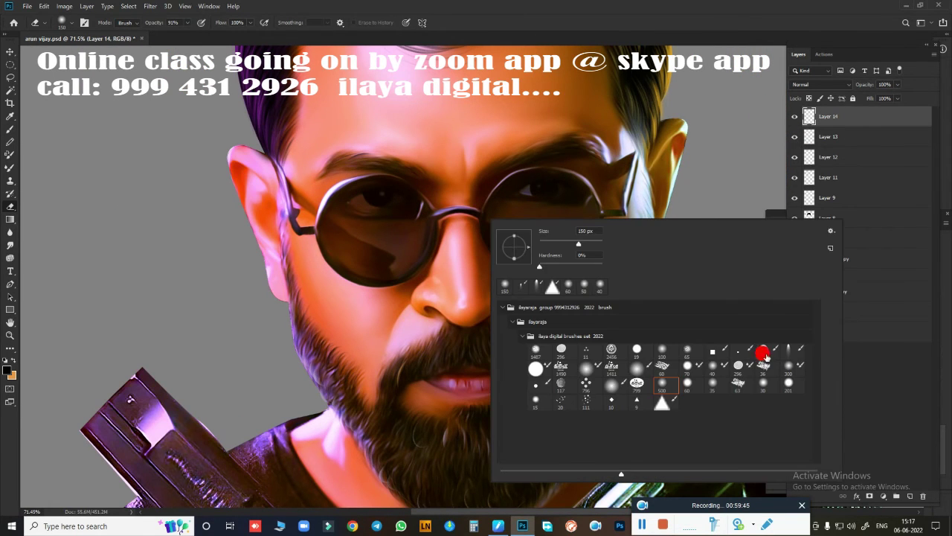
double_click(761, 355)
key(F5)
click(800, 256)
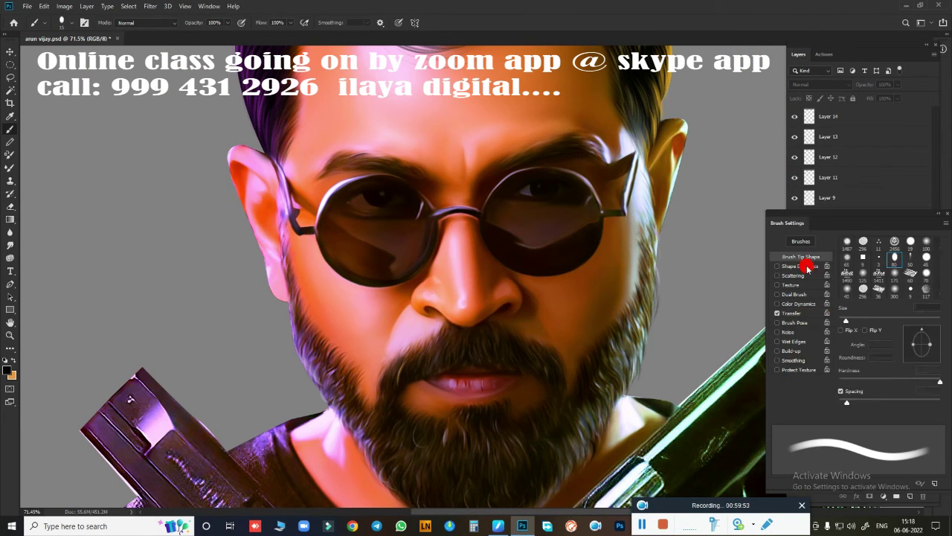
Set a white painting colour and lower the brush opacity to 23%
click(8, 366)
click(860, 100)
drag(227, 22, 190, 37)
click(290, 22)
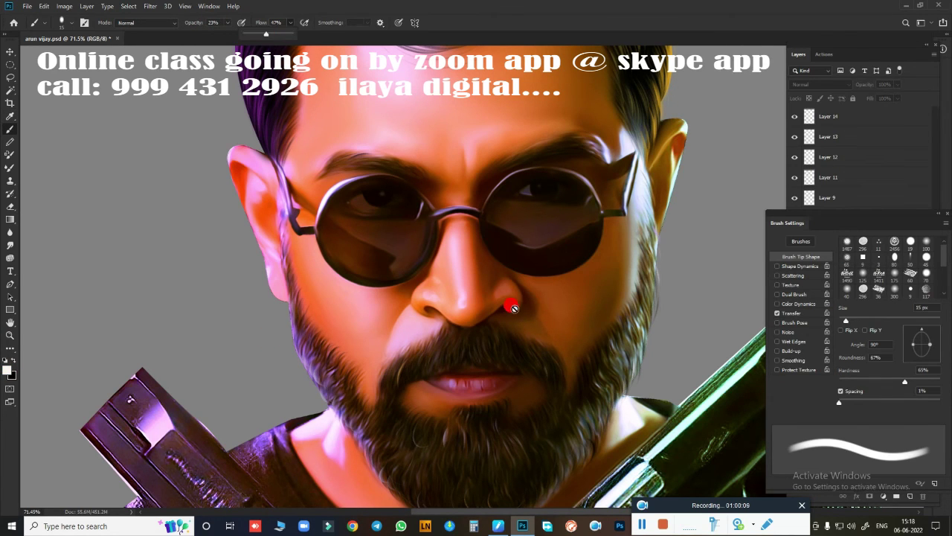
key(F5)
scroll(506, 305, up, 5)
click(772, 232)
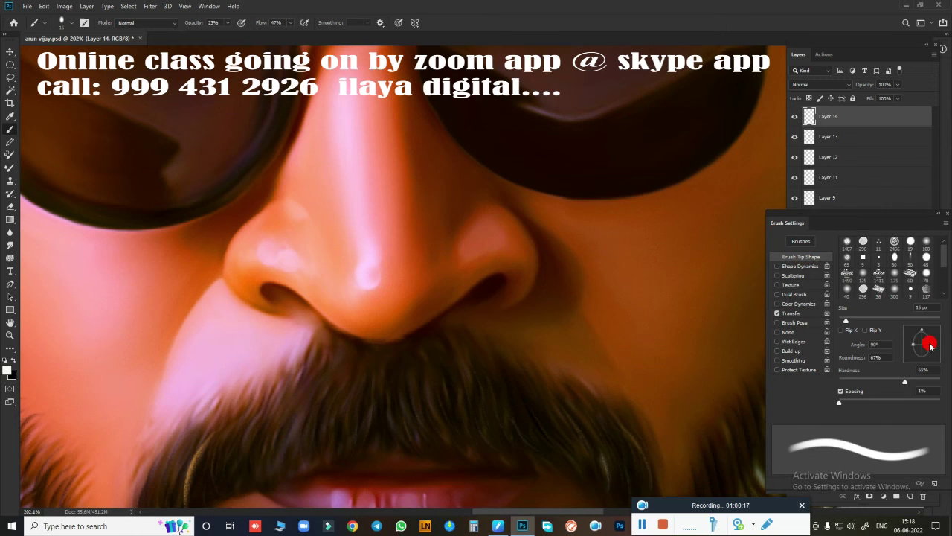
Paint light 25 px highlights on the nose and nostril, then bring the beard into view
key(bracketright)
drag(378, 275, 365, 273)
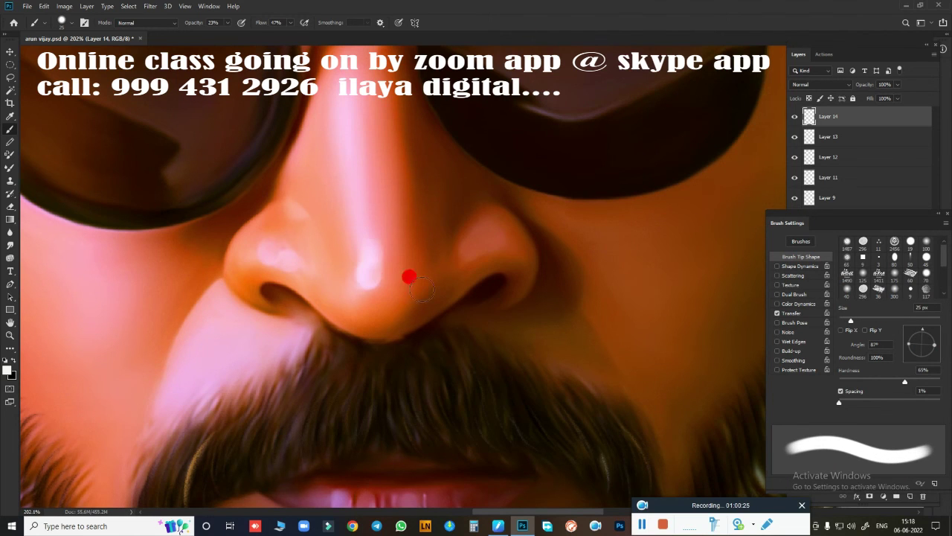
drag(472, 233, 466, 249)
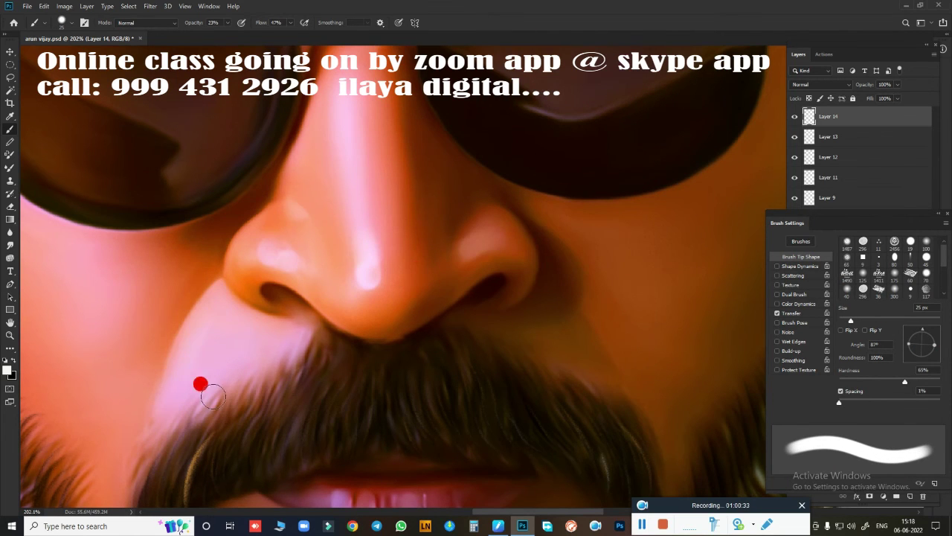
scroll(461, 224, down, 2)
scroll(417, 194, down, 1)
scroll(520, 297, down, 1)
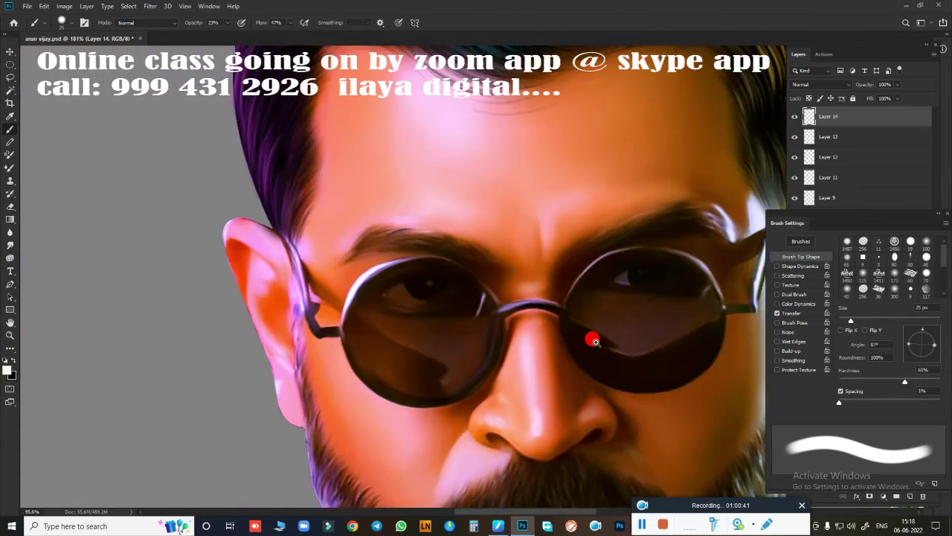
scroll(484, 267, down, 1)
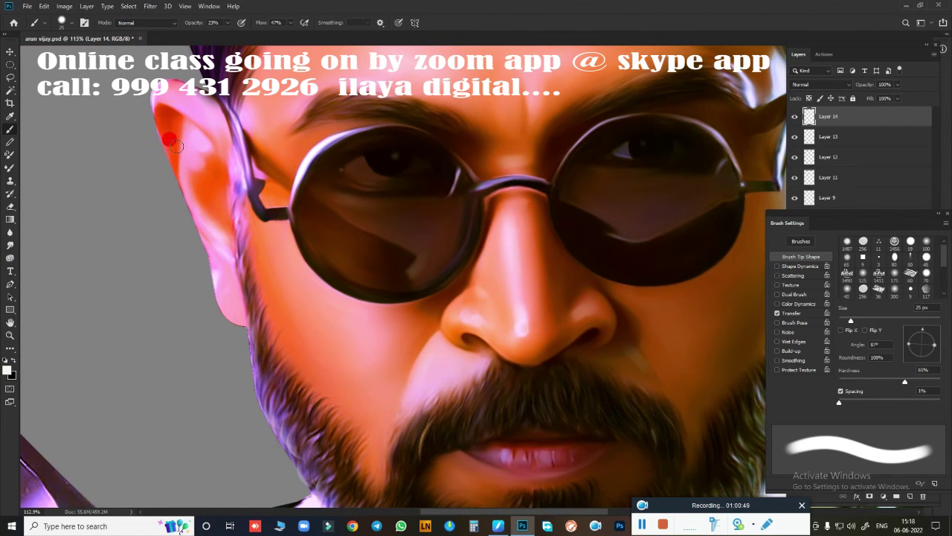
drag(400, 414, 512, 238)
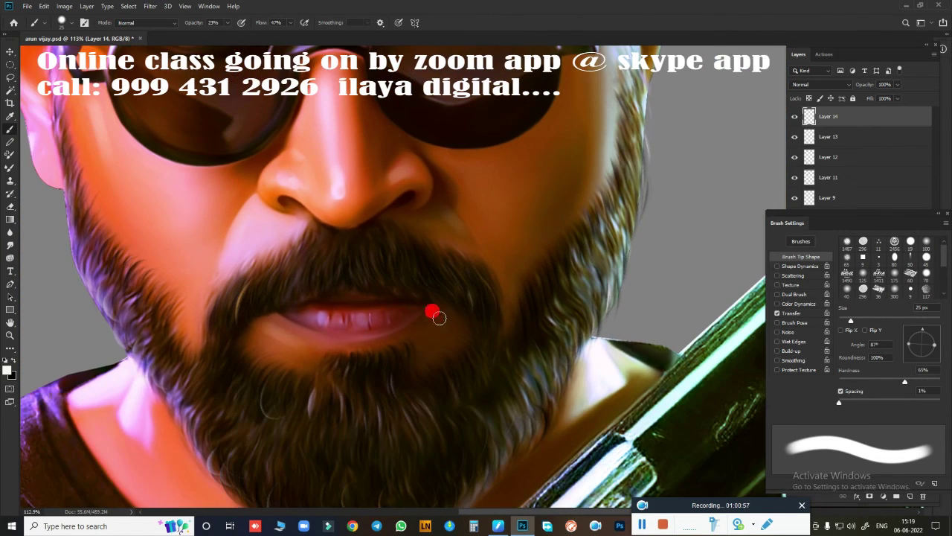
scroll(568, 315, up, 5)
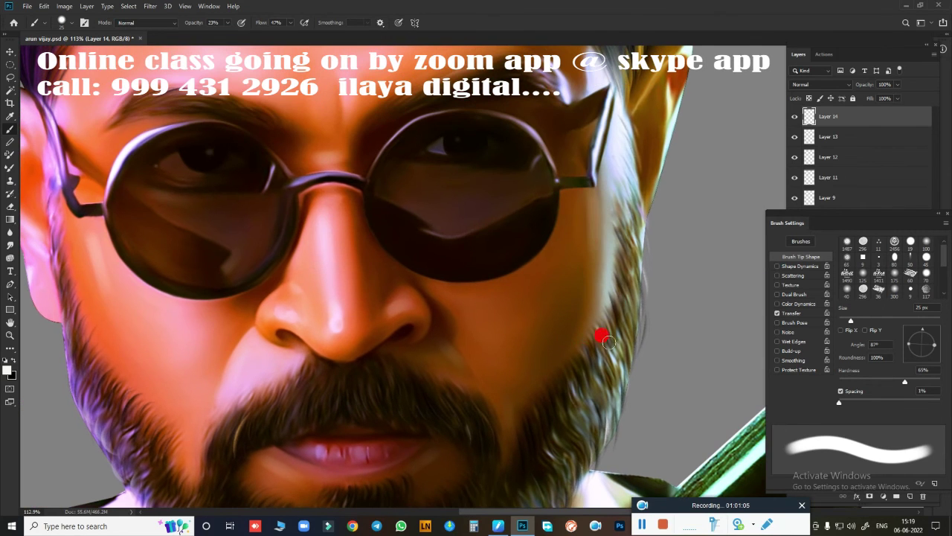
Paint fine whitish strands through the beard, varying the brush between 15 and 50 px
key(bracketleft)
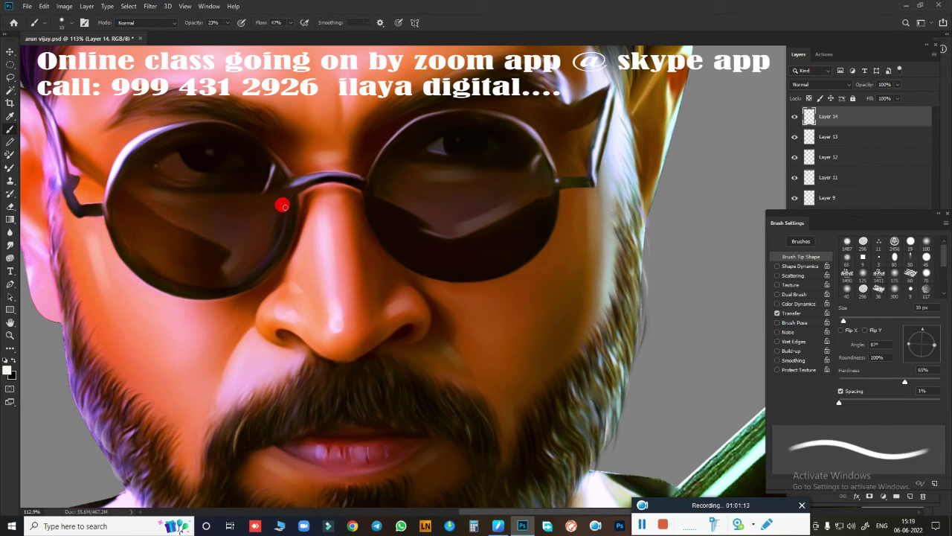
key(bracketright)
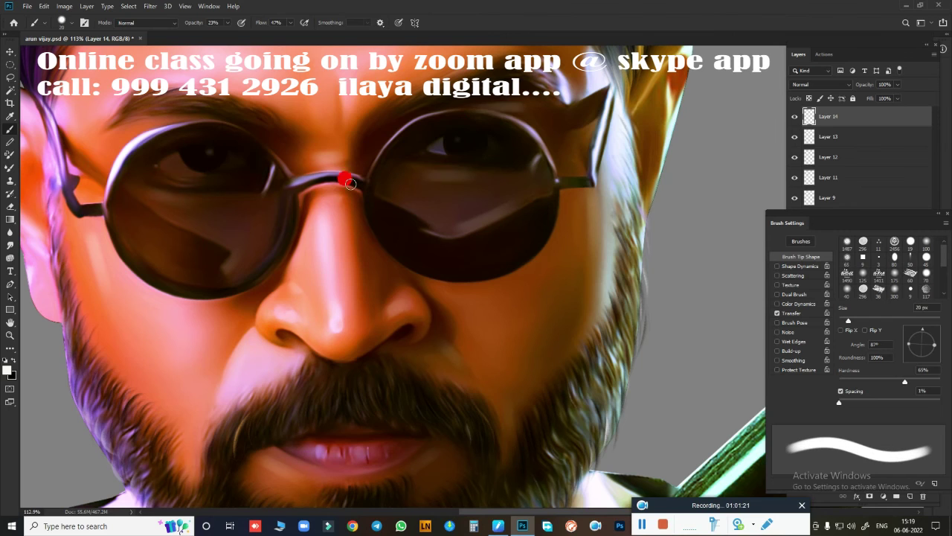
scroll(253, 278, up, 3)
key(bracketright)
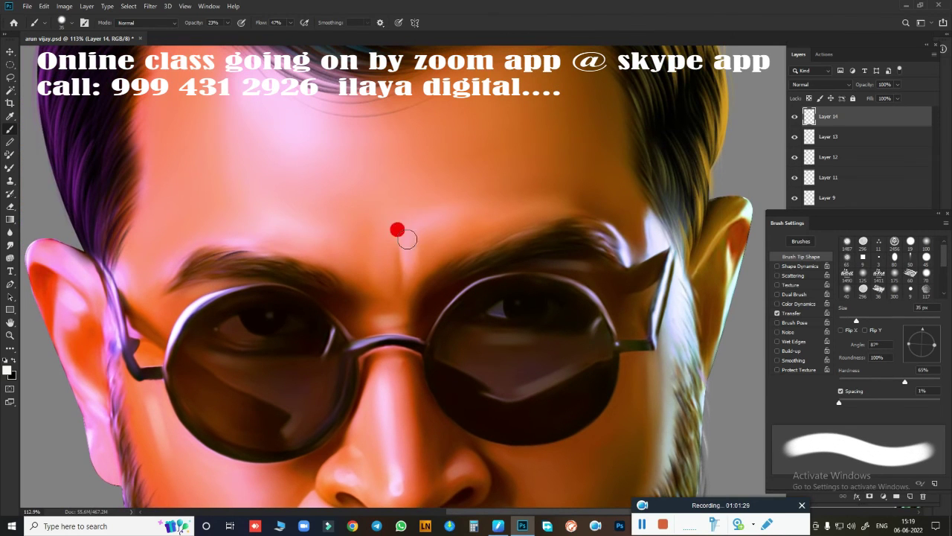
key(bracketright)
key(bracketright)
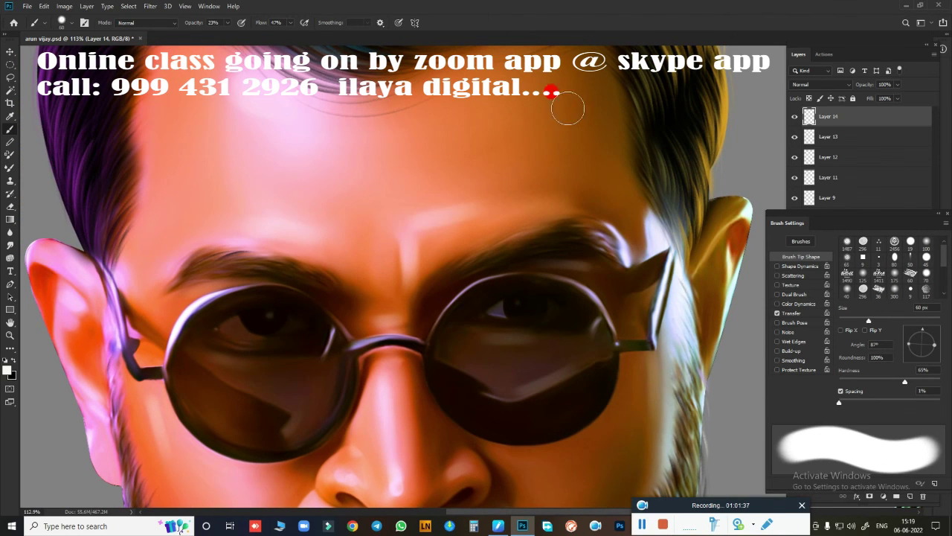
key(bracketleft)
key(bracketleft)
key(bracketleft)
key(bracketleft)
key(bracketleft)
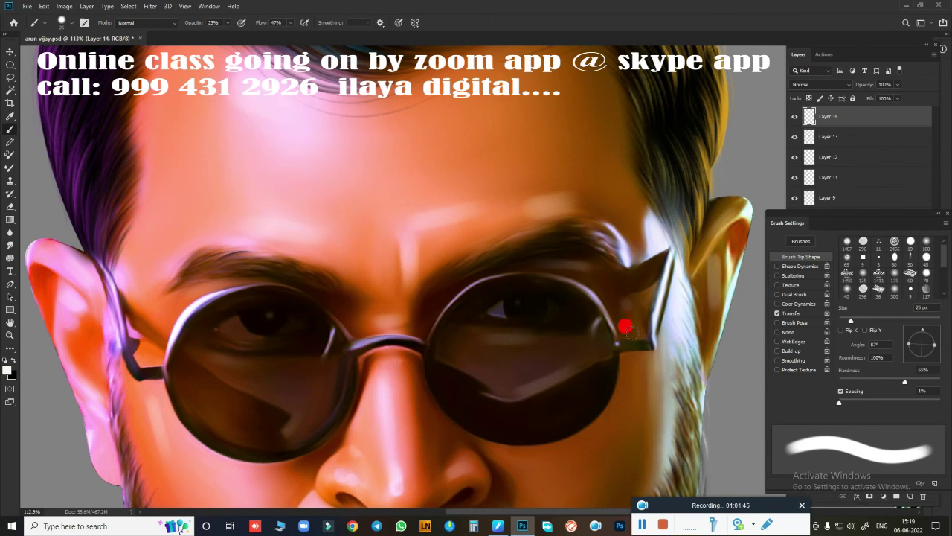
alt+scroll(625, 325, down, 2)
scroll(521, 160, down, 3)
key(bracketright)
key(bracketright)
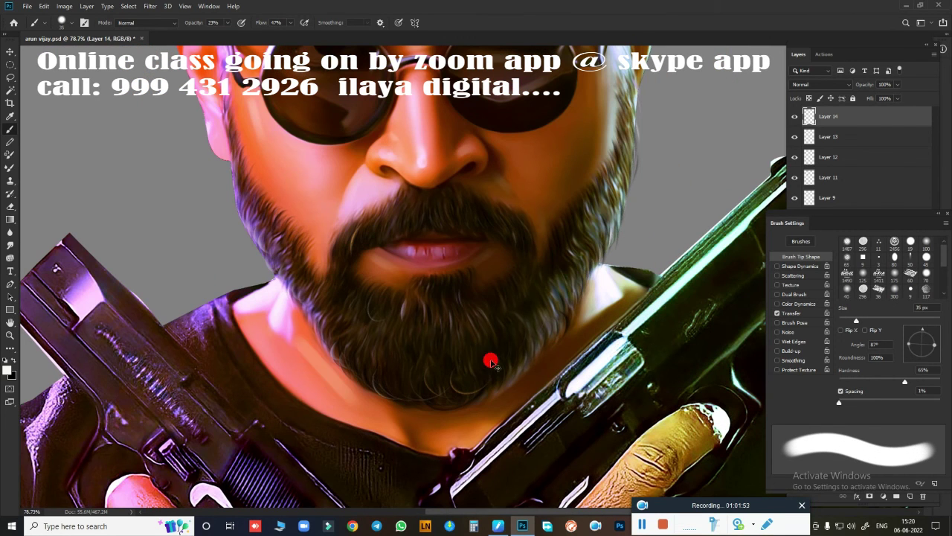
key(bracketright)
key(bracketright)
key(bracketright)
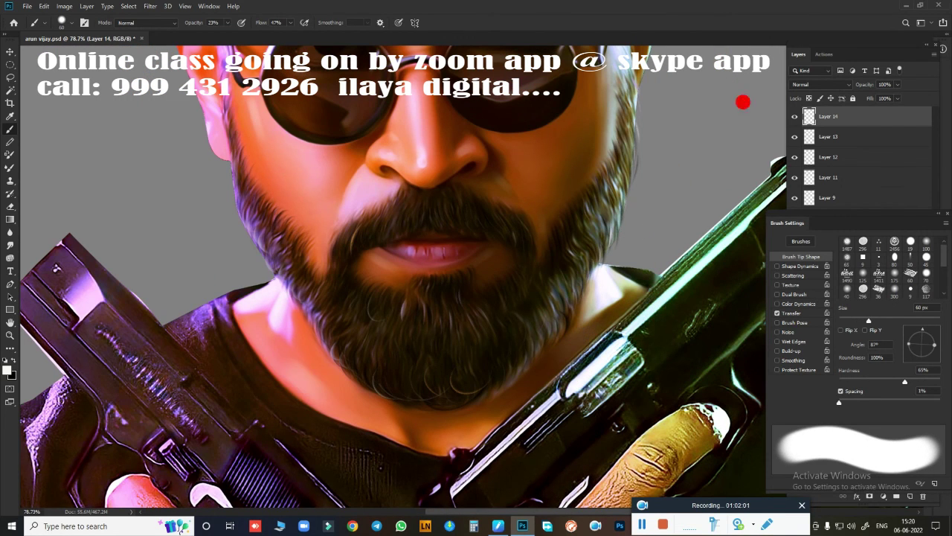
alt+scroll(467, 291, up, 3)
alt+scroll(476, 282, up, 2)
key(bracketleft)
key(bracketleft)
key(bracketleft)
key(bracketleft)
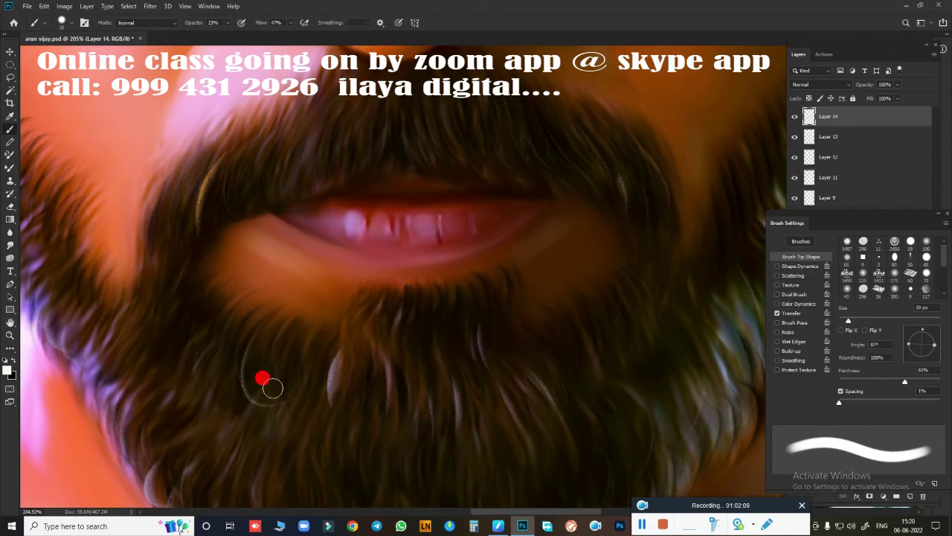
key(bracketleft)
key(bracketleft)
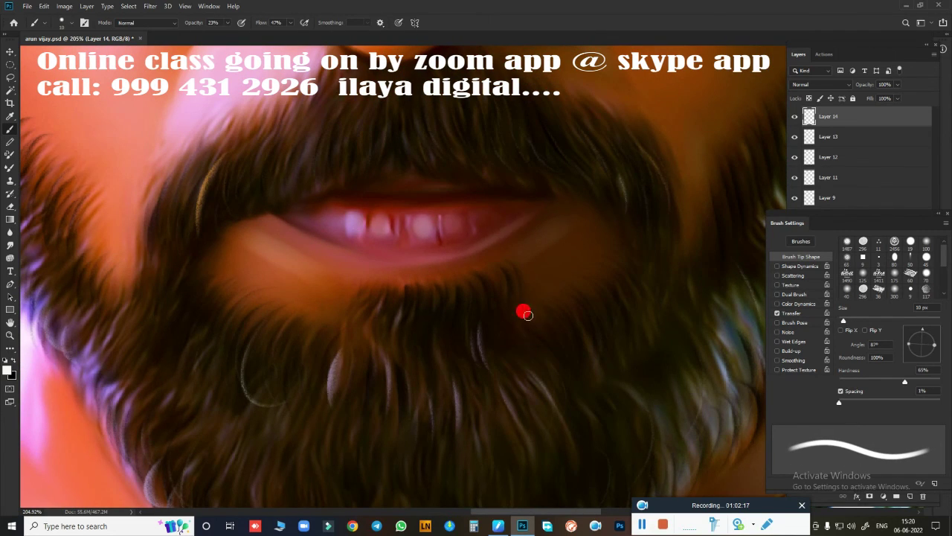
alt+scroll(525, 313, down, 4)
alt+scroll(464, 309, up, 3)
Set a pale yellow painting colour for further highlights and return to the Brush
click(8, 369)
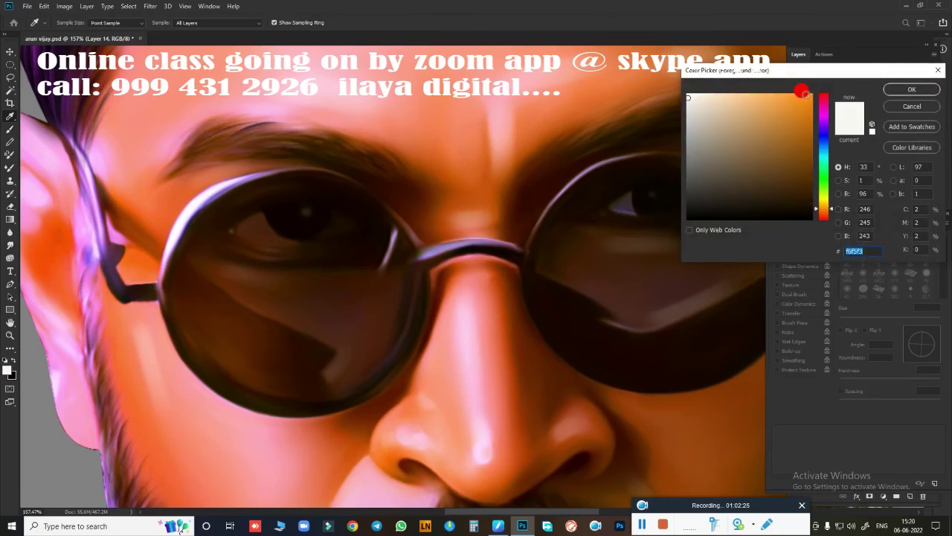
click(297, 245)
key(Return)
alt+scroll(404, 325, up, 3)
alt+scroll(108, 319, up, 1)
alt+scroll(468, 340, down, 3)
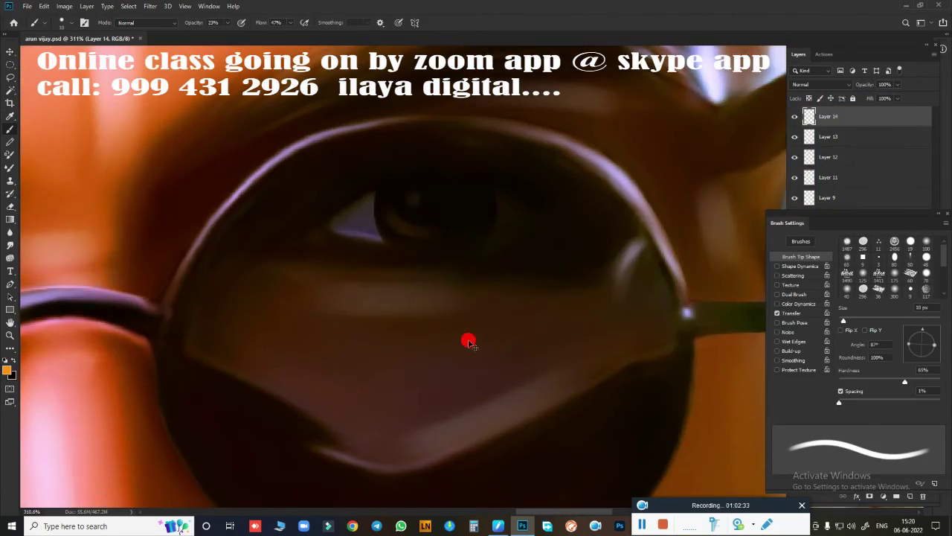
alt+scroll(436, 378, down, 2)
click(7, 368)
click(780, 105)
key(Return)
key(b)
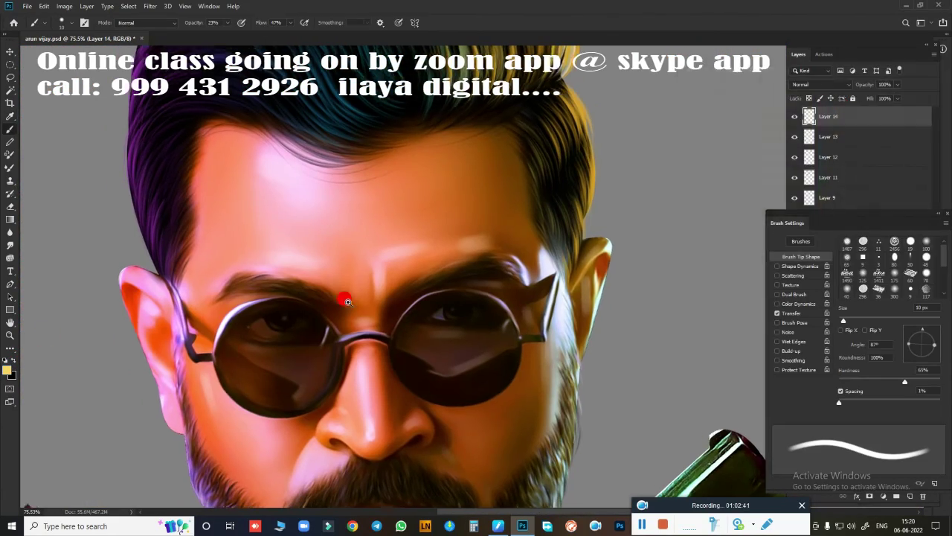
scroll(319, 238, up, 5)
scroll(456, 222, up, 2)
scroll(457, 222, down, 7)
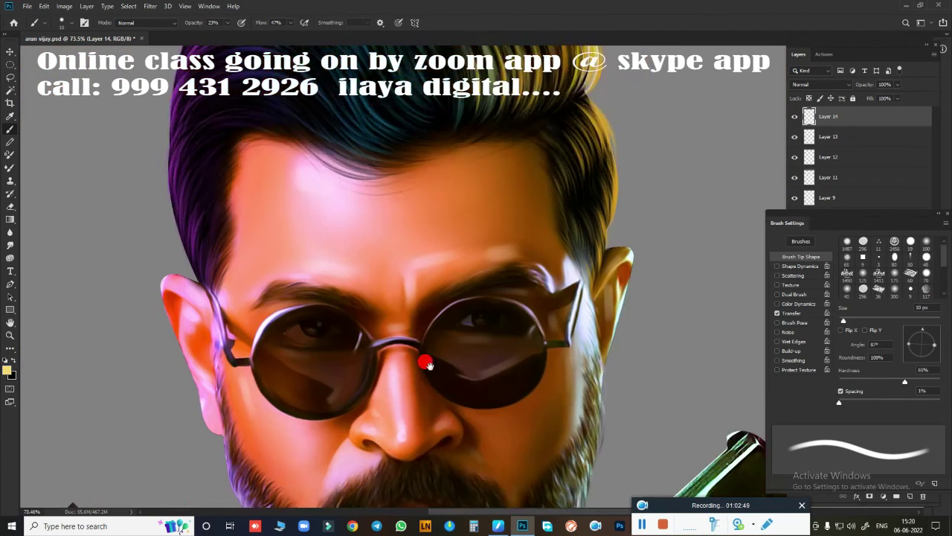
scroll(512, 342, down, 1)
scroll(493, 340, down, 1)
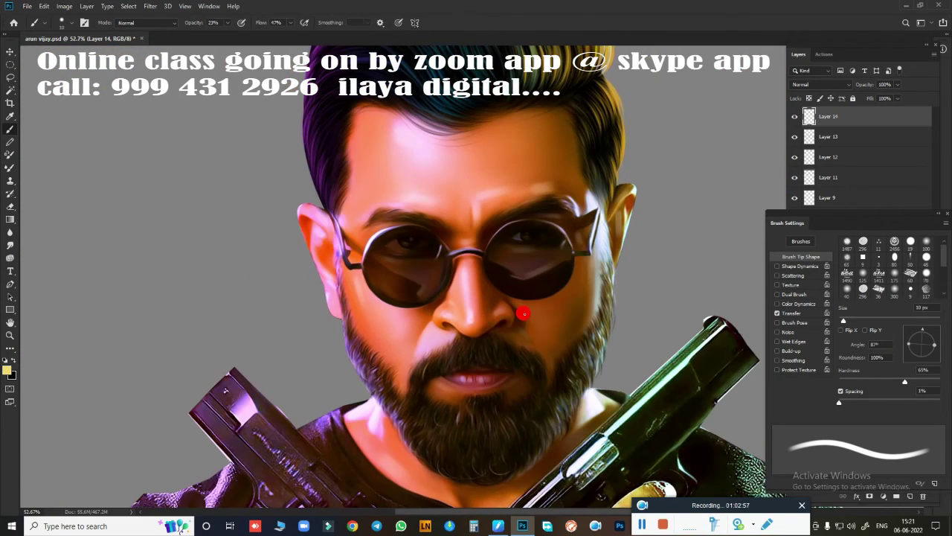
scroll(578, 491, down, 3)
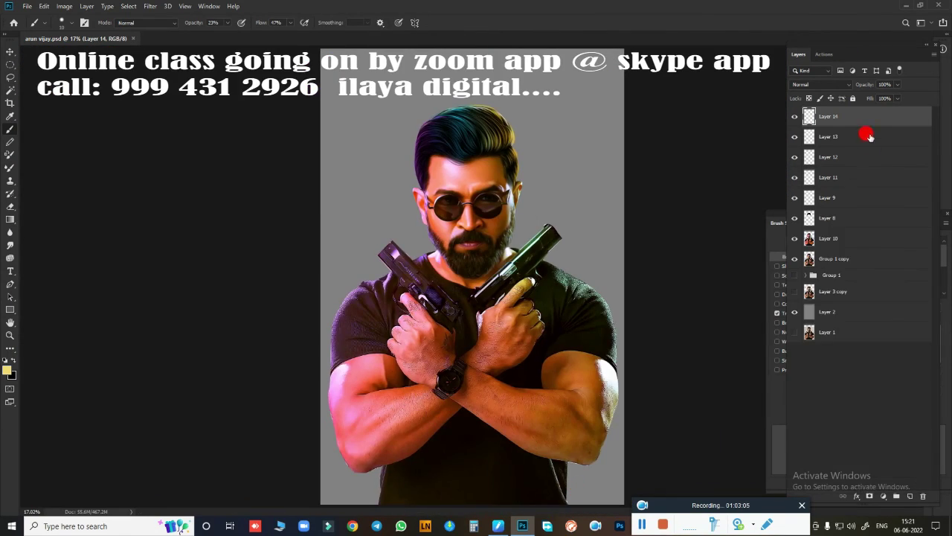
Merge the painted layers down to Group 1 copy into a single Group 2 copy layer
drag(867, 134, 845, 279)
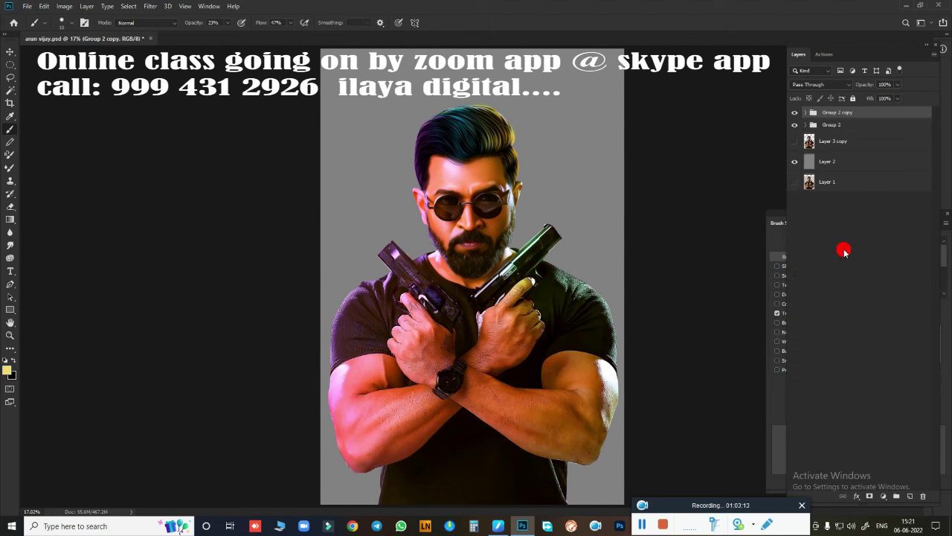
key(ctrl+e)
click(794, 116)
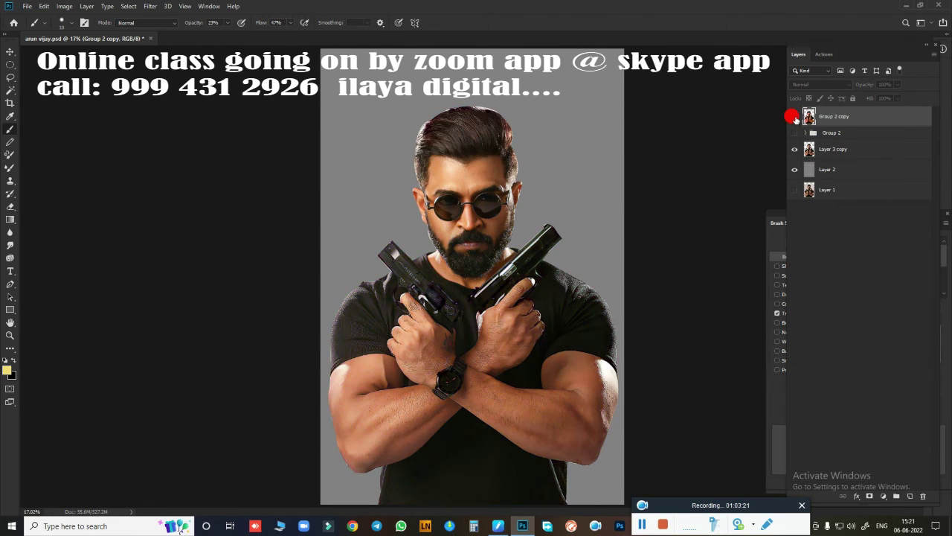
key(ctrl+plus)
Toggle Group 2 copy's visibility to compare the painting with the original photo
click(790, 117)
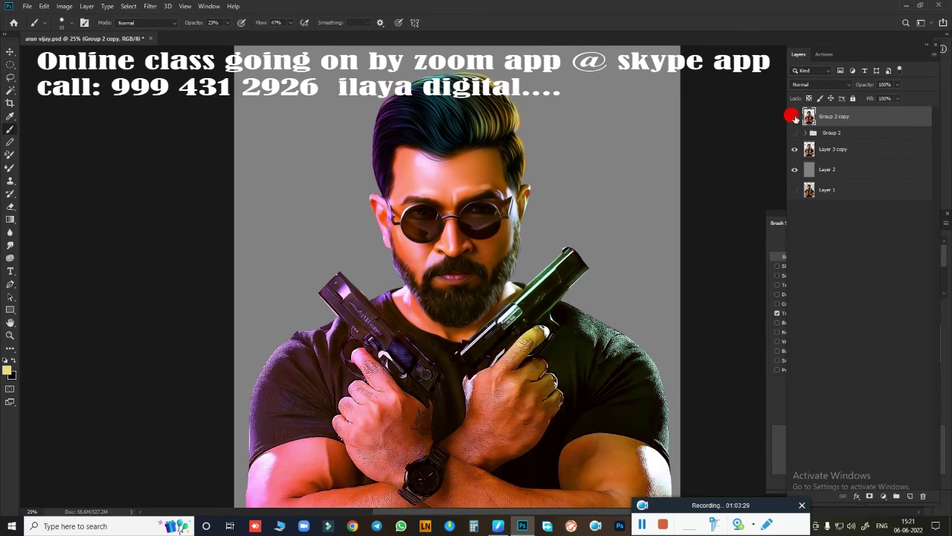
click(790, 117)
click(790, 117)
click(790, 117)
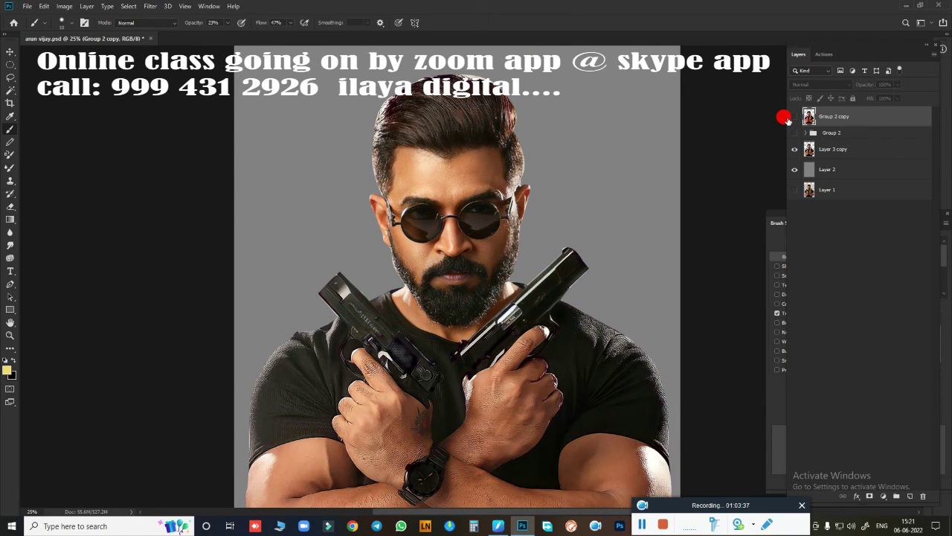
click(794, 116)
click(793, 116)
click(793, 117)
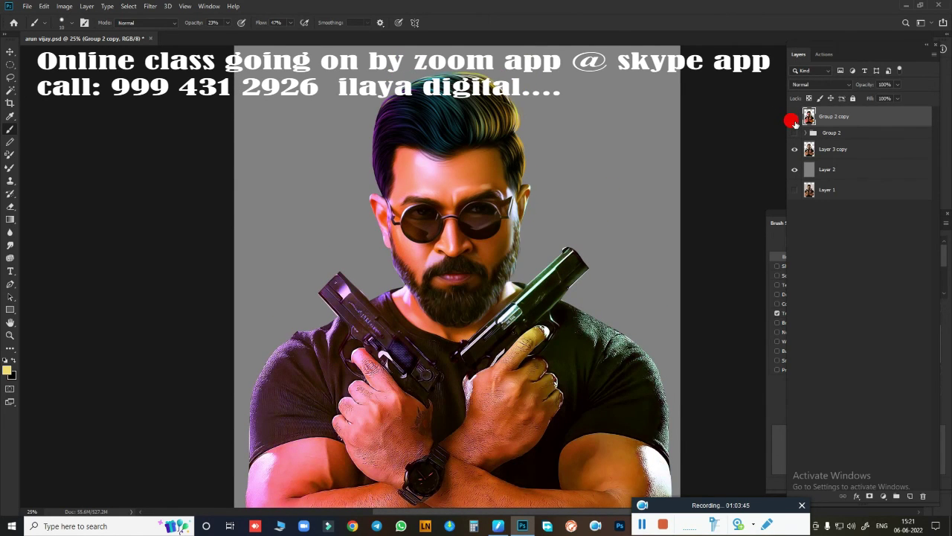
key(ctrl+minus)
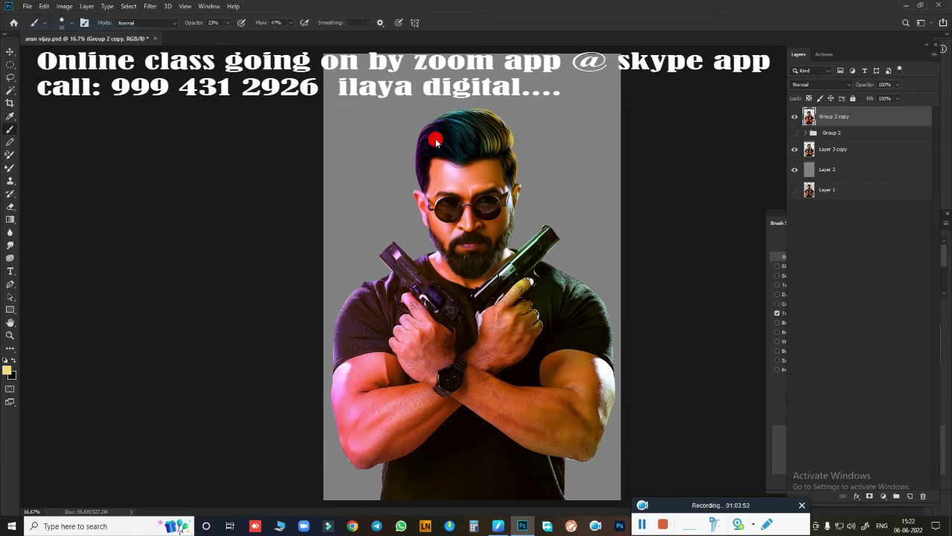
key(ctrl+o)
Open Digital Painting Background (85) from F:\backround\1150+ Digital Painting Background
click(48, 216)
double_click(195, 79)
double_click(126, 77)
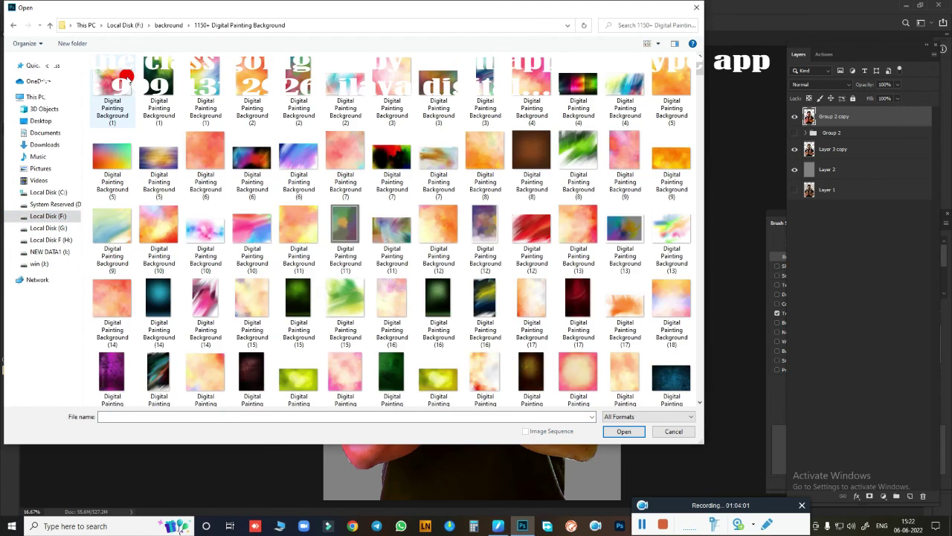
scroll(127, 77, down, 10)
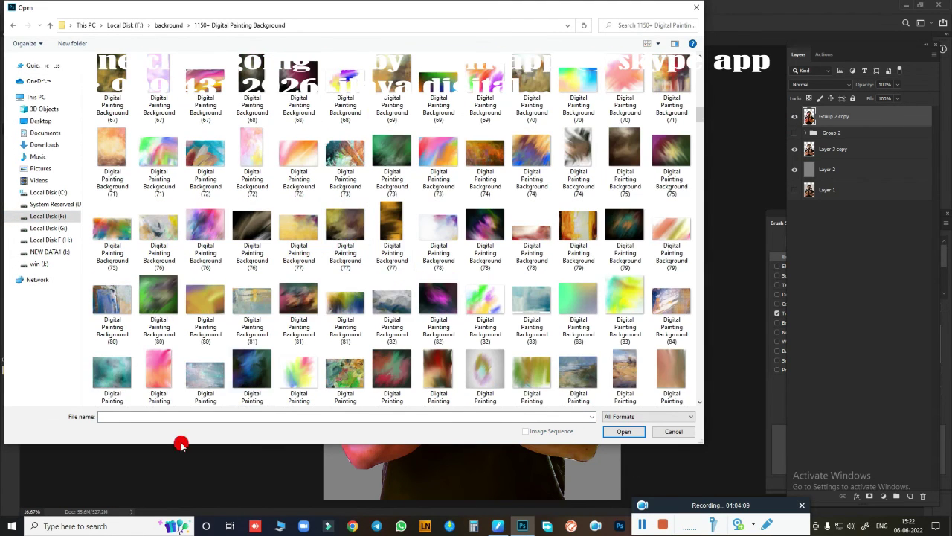
click(251, 357)
click(623, 431)
Place the painting in the portrait document, stretched to fill the canvas beneath the portrait
key(v)
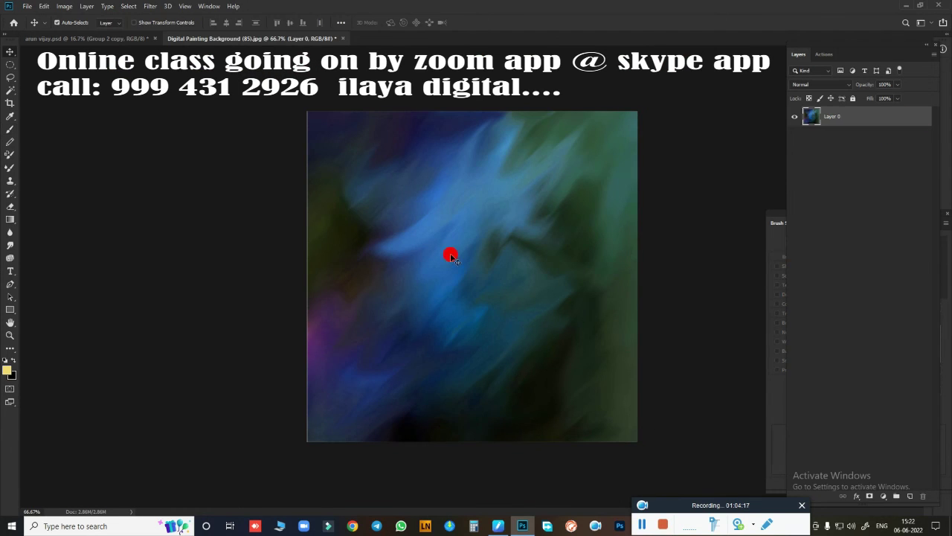
drag(450, 253, 372, 126)
key(ctrl+t)
drag(422, 201, 621, 514)
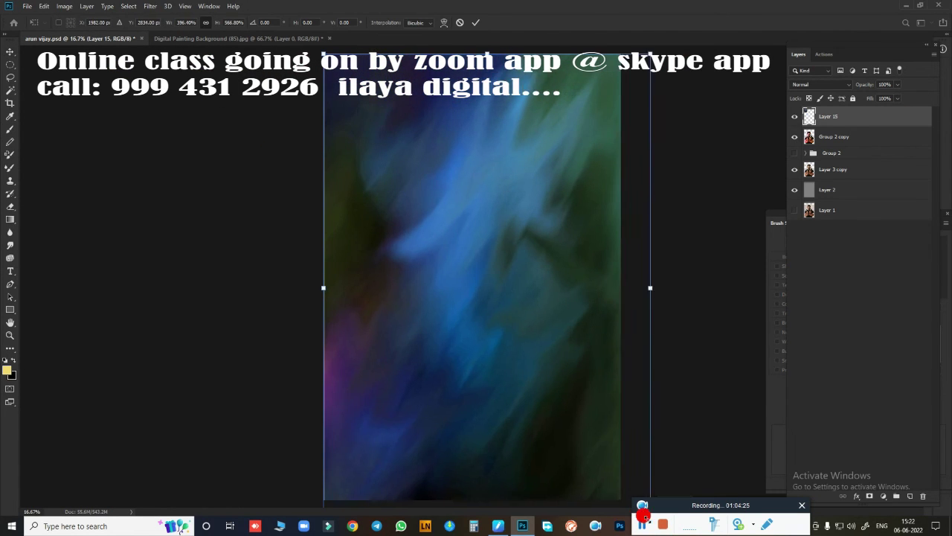
key(Return)
drag(828, 116, 833, 180)
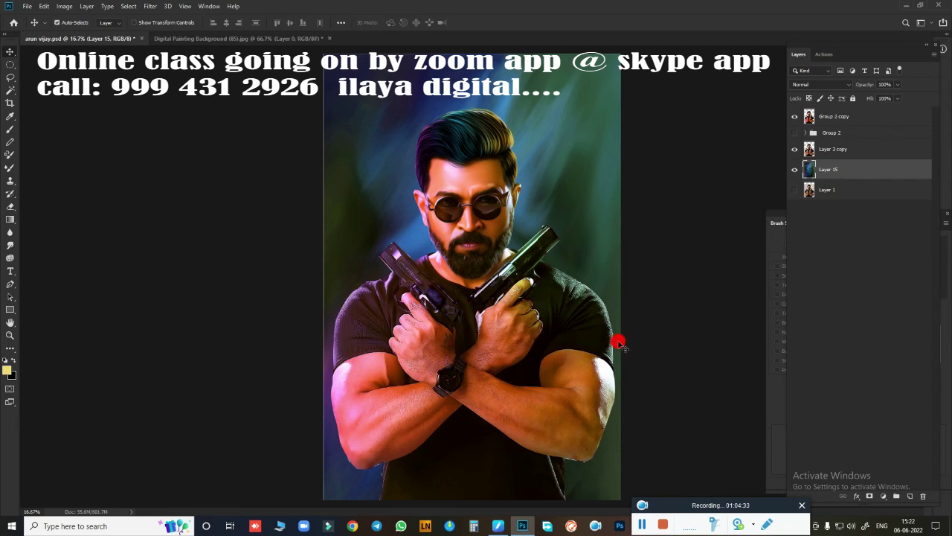
On a new layer, stroke the whole canvas with a white (ffffff) border
key(ctrl+minus)
key(ctrl+shift+alt+n)
drag(10, 64, 45, 70)
key(ctrl+a)
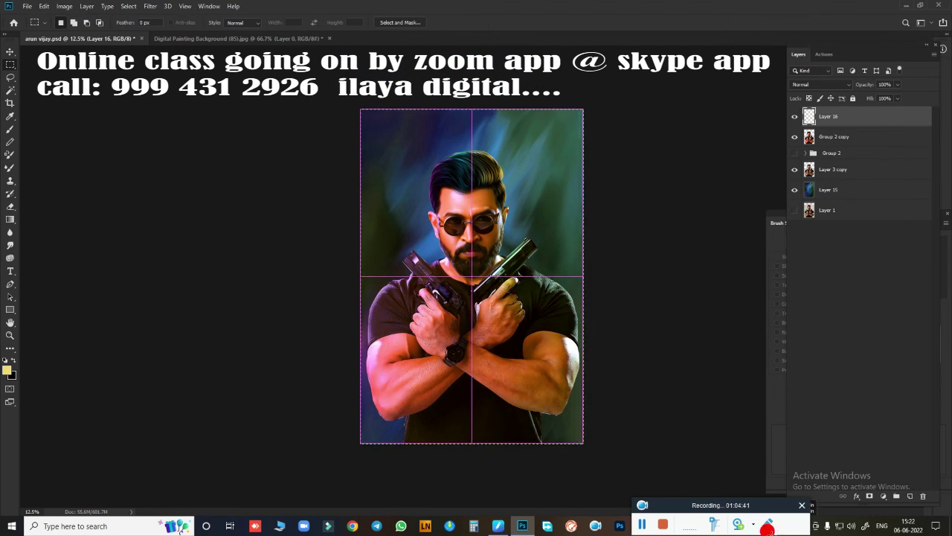
right_click(534, 192)
click(541, 213)
click(452, 156)
text(ffffff)
key(Return)
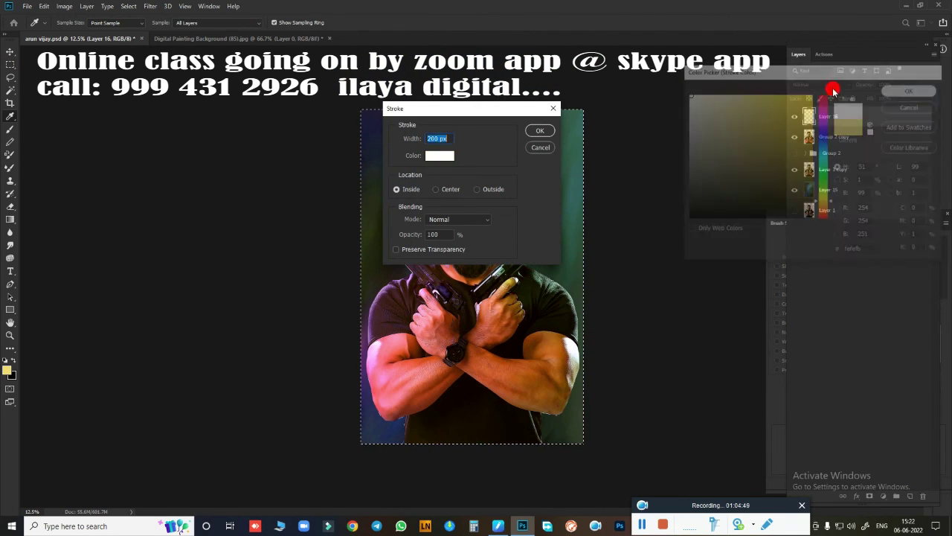
click(540, 131)
key(ctrl+d)
Scale Group 2 copy, Layer 3 copy and Layer 1 down to sit centred inside the white frame
scroll(471, 244, up, 1)
click(834, 136)
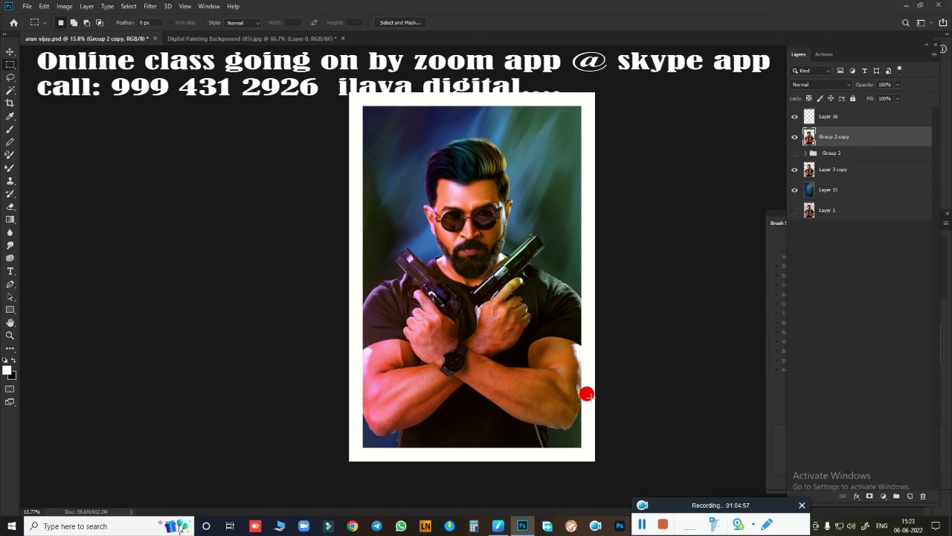
ctrl+click(833, 169)
ctrl+click(827, 210)
key(ctrl+t)
drag(277, 131, 291, 142)
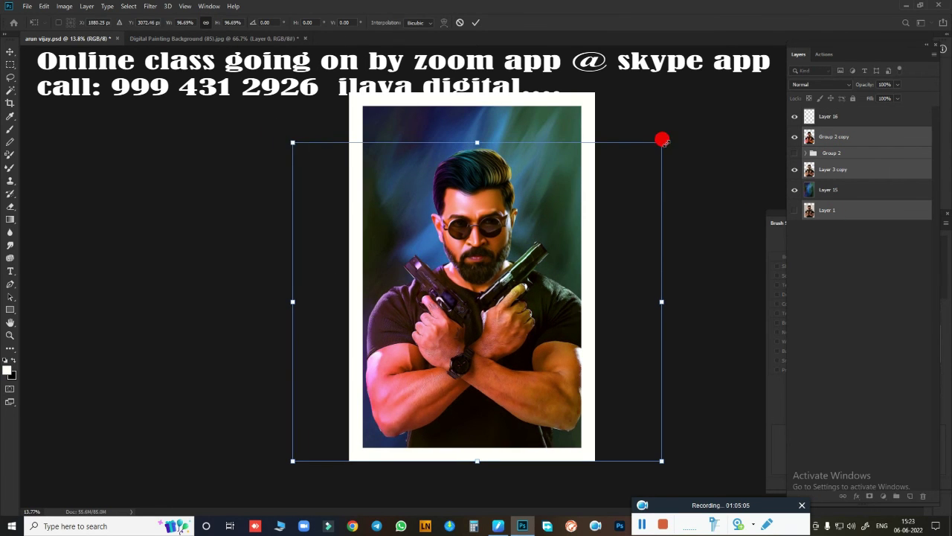
drag(661, 142, 642, 158)
drag(540, 215, 539, 203)
drag(647, 138, 643, 141)
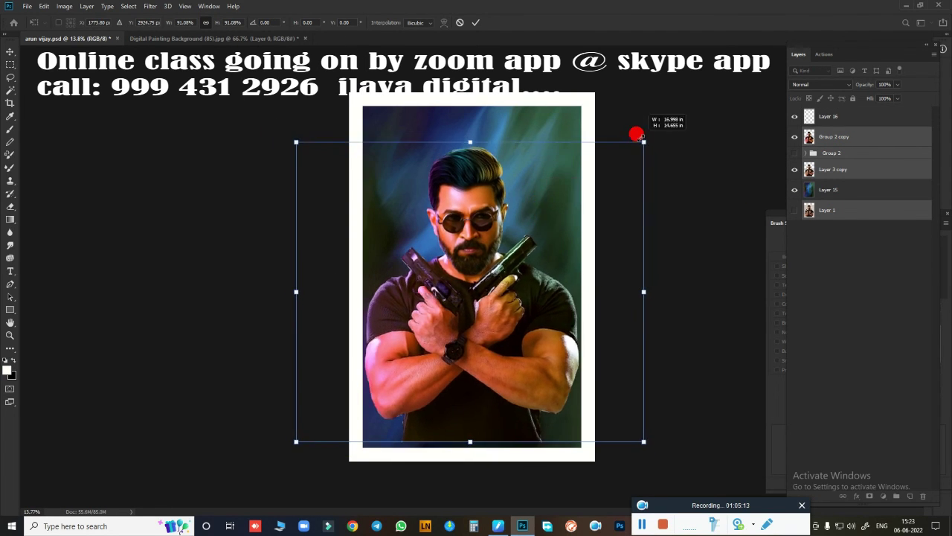
key(Return)
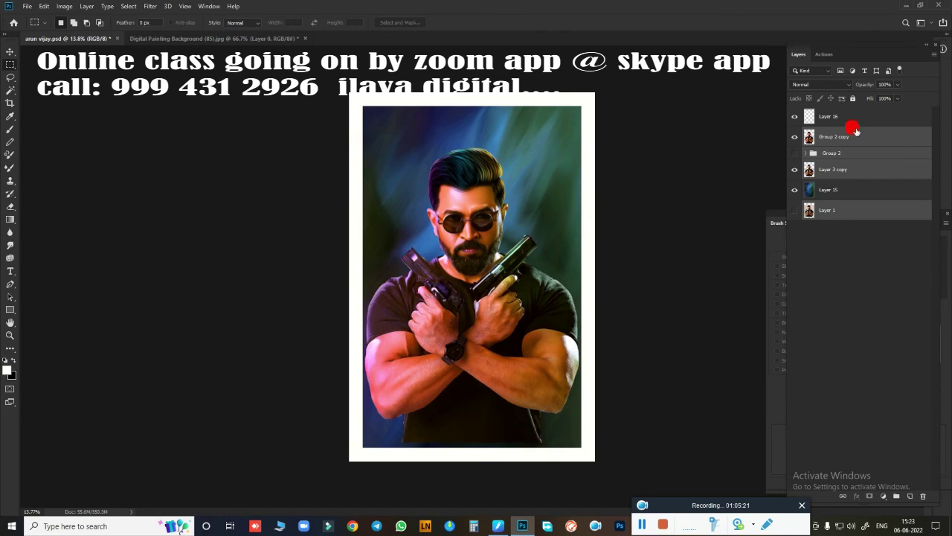
click(828, 190)
Shift the background's hue to about -178 for yellow and purple colours
key(ctrl+u)
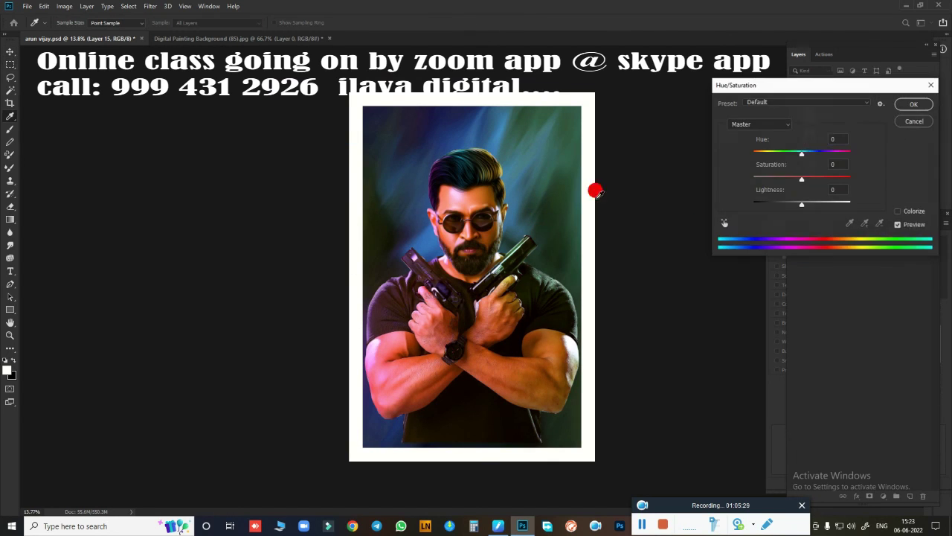
drag(802, 154, 759, 158)
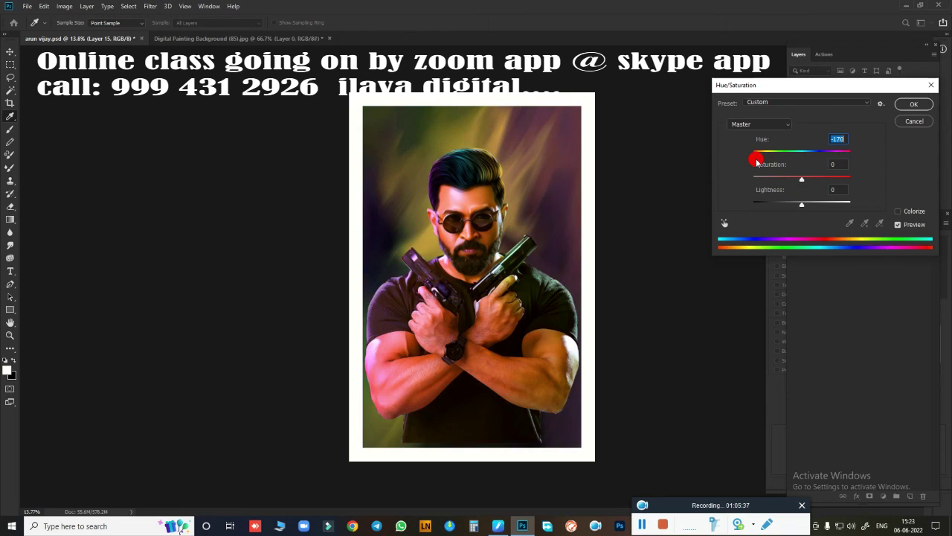
click(913, 105)
Duplicate Layer 15 above the portrait and erase it with a large eraser to reveal the man
key(ctrl+j)
drag(850, 190, 848, 128)
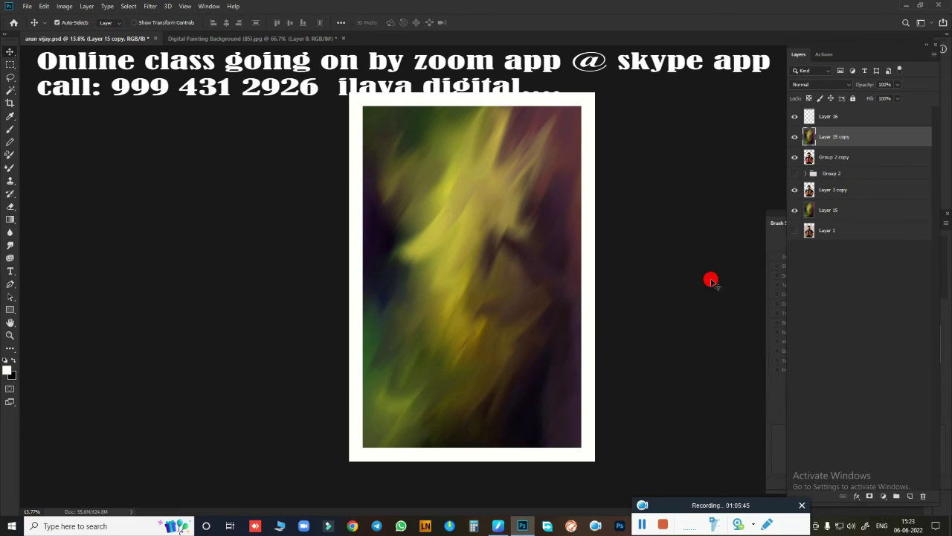
key(e)
mouse_move(503, 249)
mouse_down()
mouse_move(404, 233)
mouse_move(585, 181)
mouse_up()
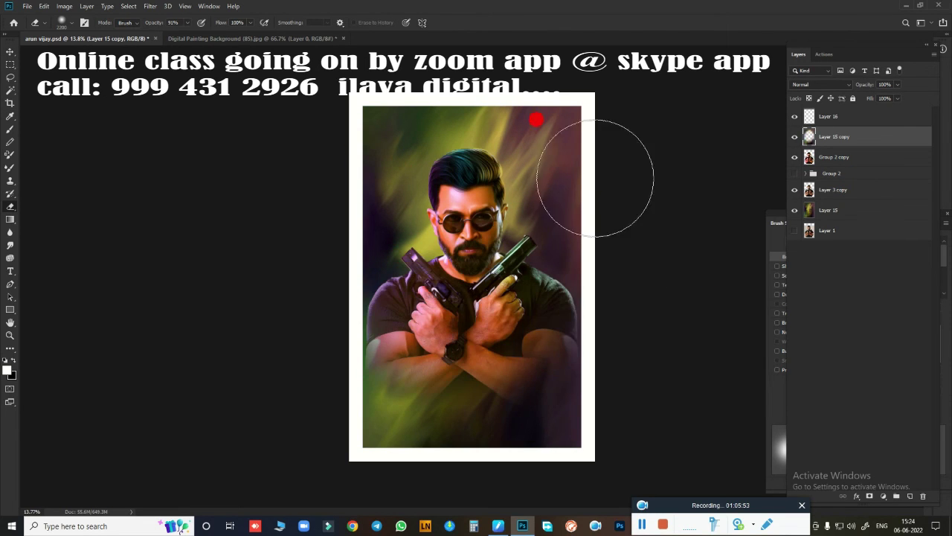
key(])
key(])
key(])
click(792, 156)
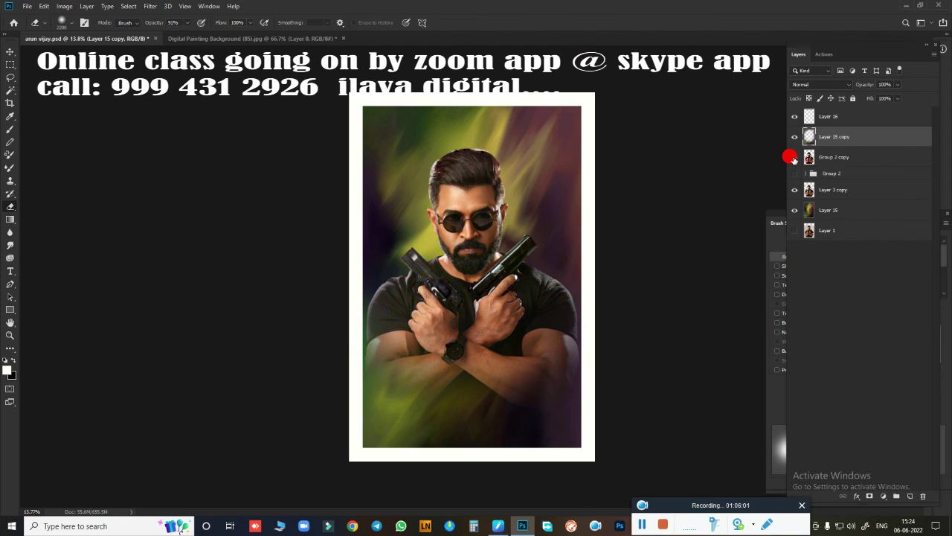